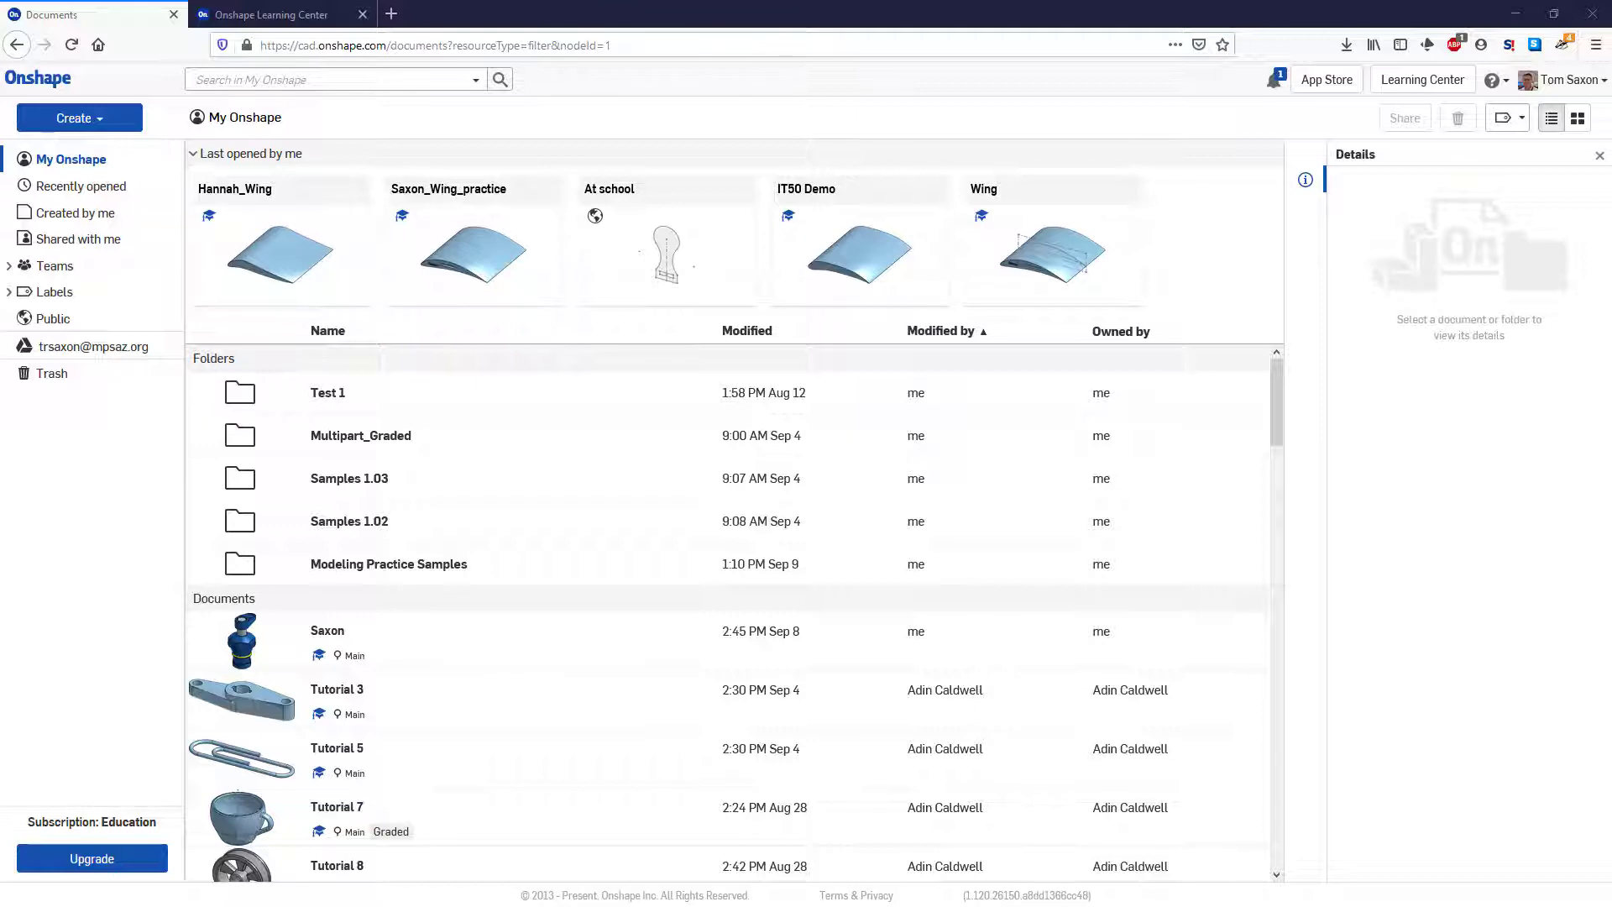
- Drag the Firefox window with the Canvas assignment over the Onshape documents list
{"action": "left_click_drag", "start_coordinate": [0, 262], "coordinate": [672, 264]}
- Maximize the assignment window and page down through the PDF instructions
{"action": "double_click", "coordinate": [670, 262]}
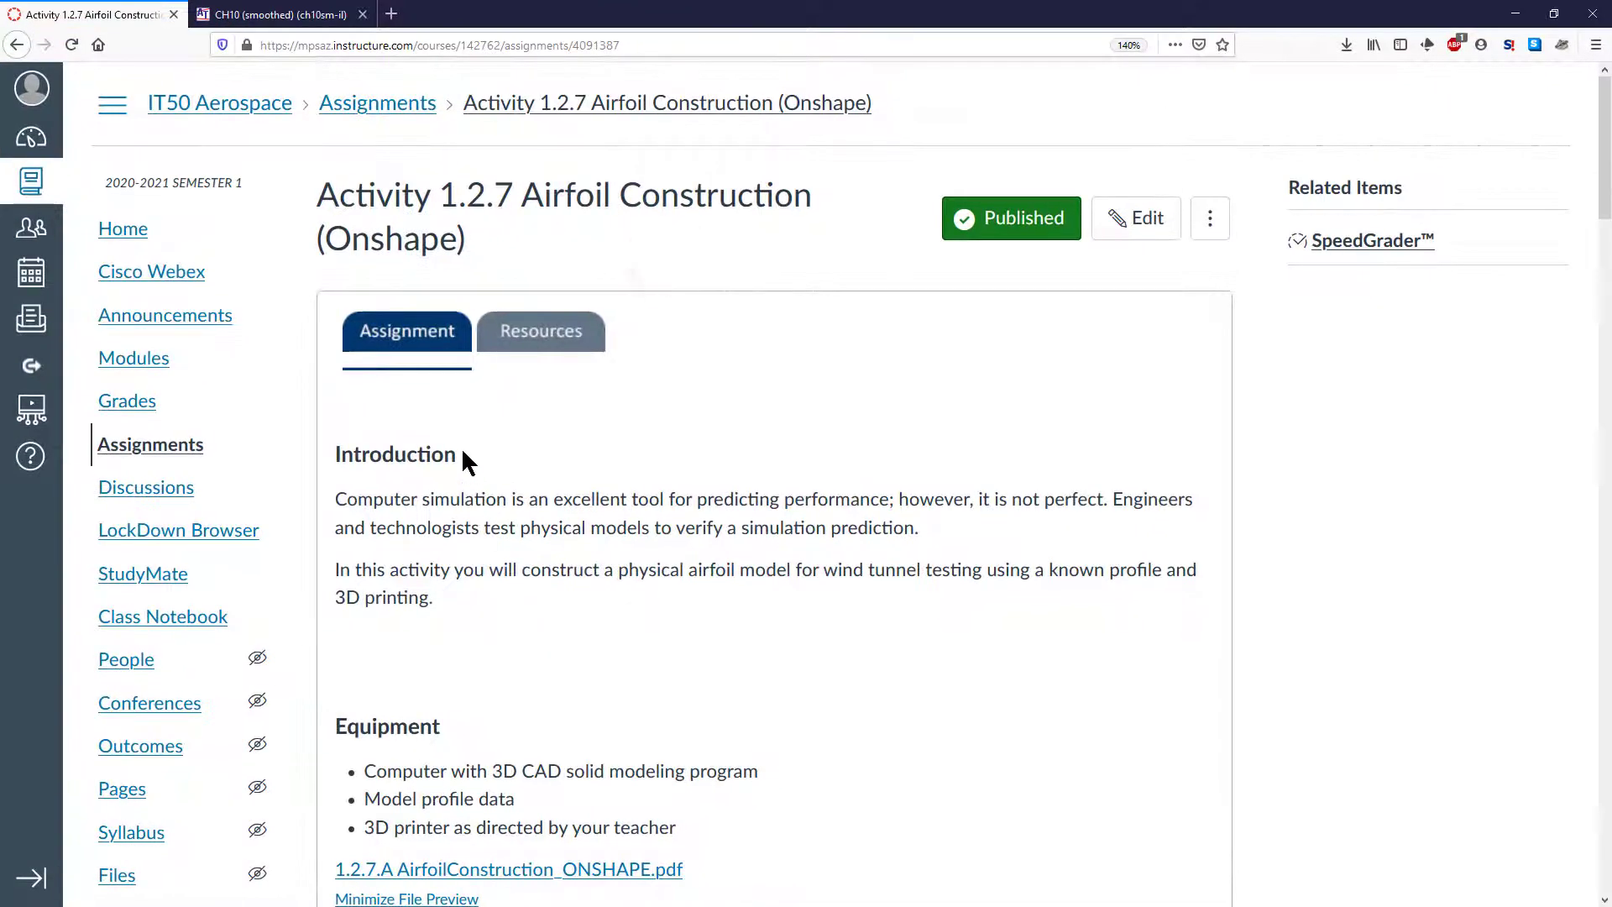
{"action": "scroll", "coordinate": [461, 447], "scroll_direction": "down", "scroll_amount": 2}
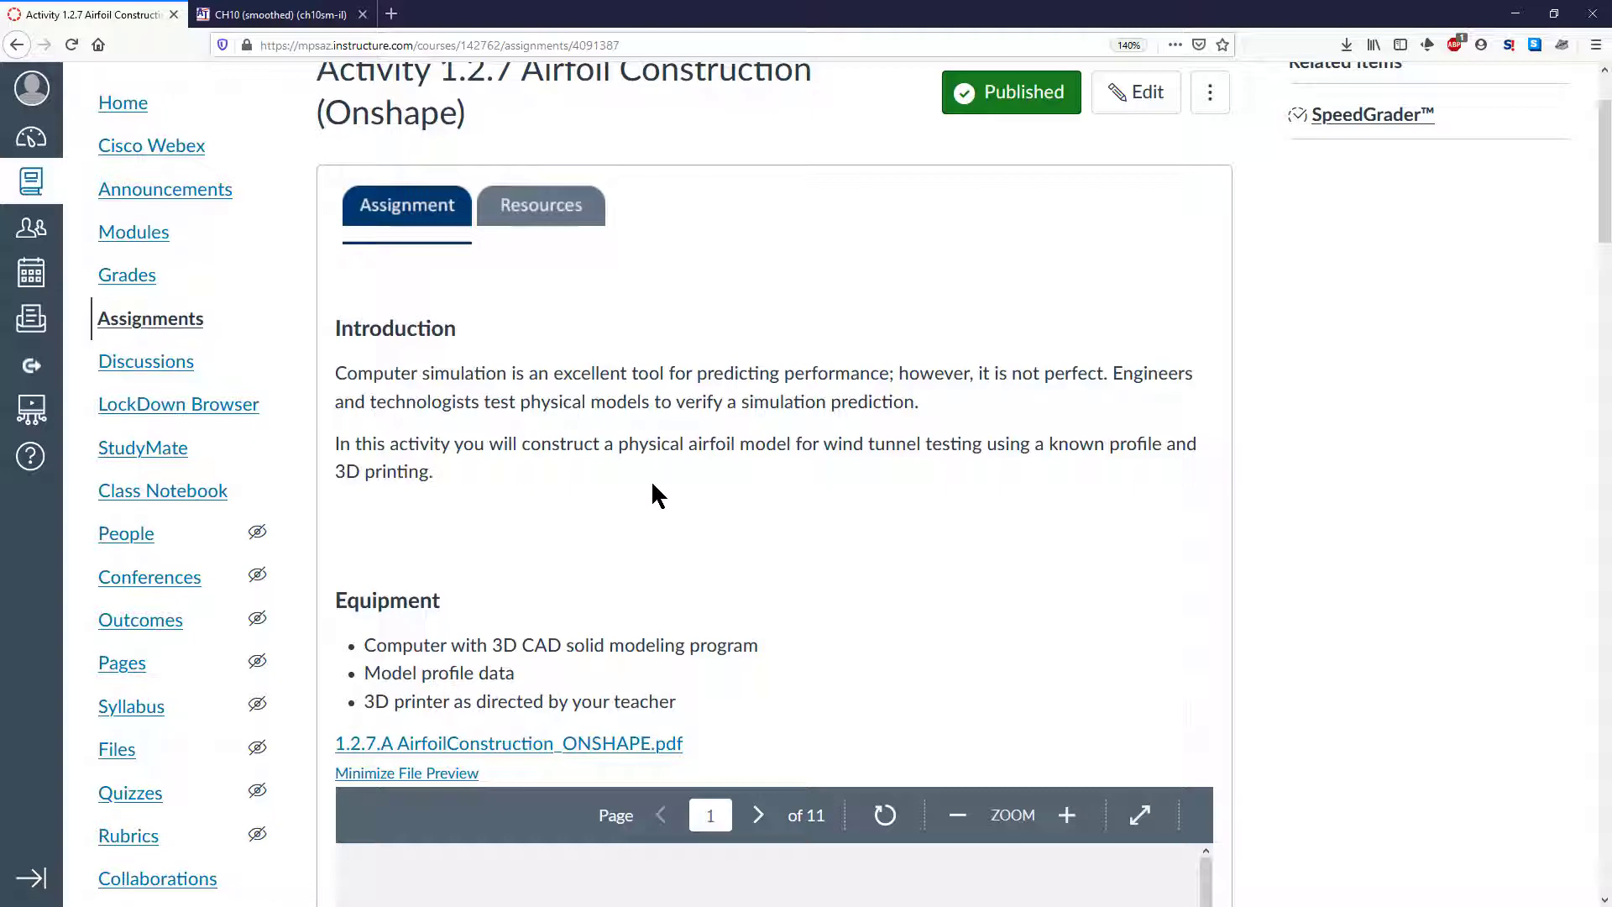
{"action": "scroll", "coordinate": [883, 554], "scroll_direction": "down", "scroll_amount": 7}
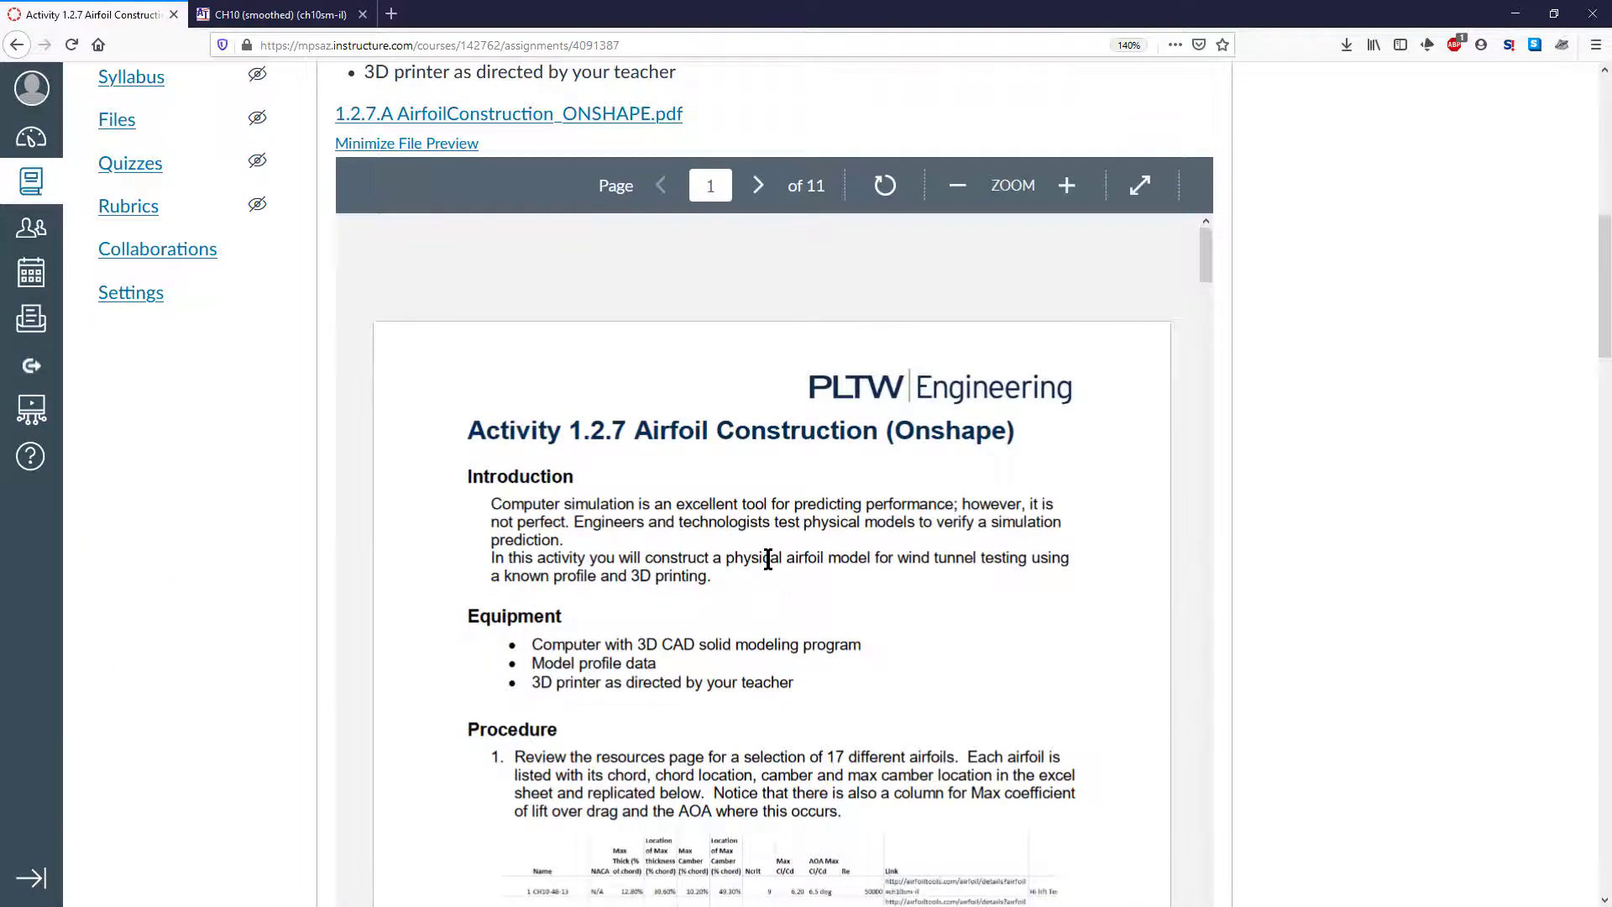
{"action": "scroll", "coordinate": [767, 560], "scroll_direction": "down", "scroll_amount": 10}
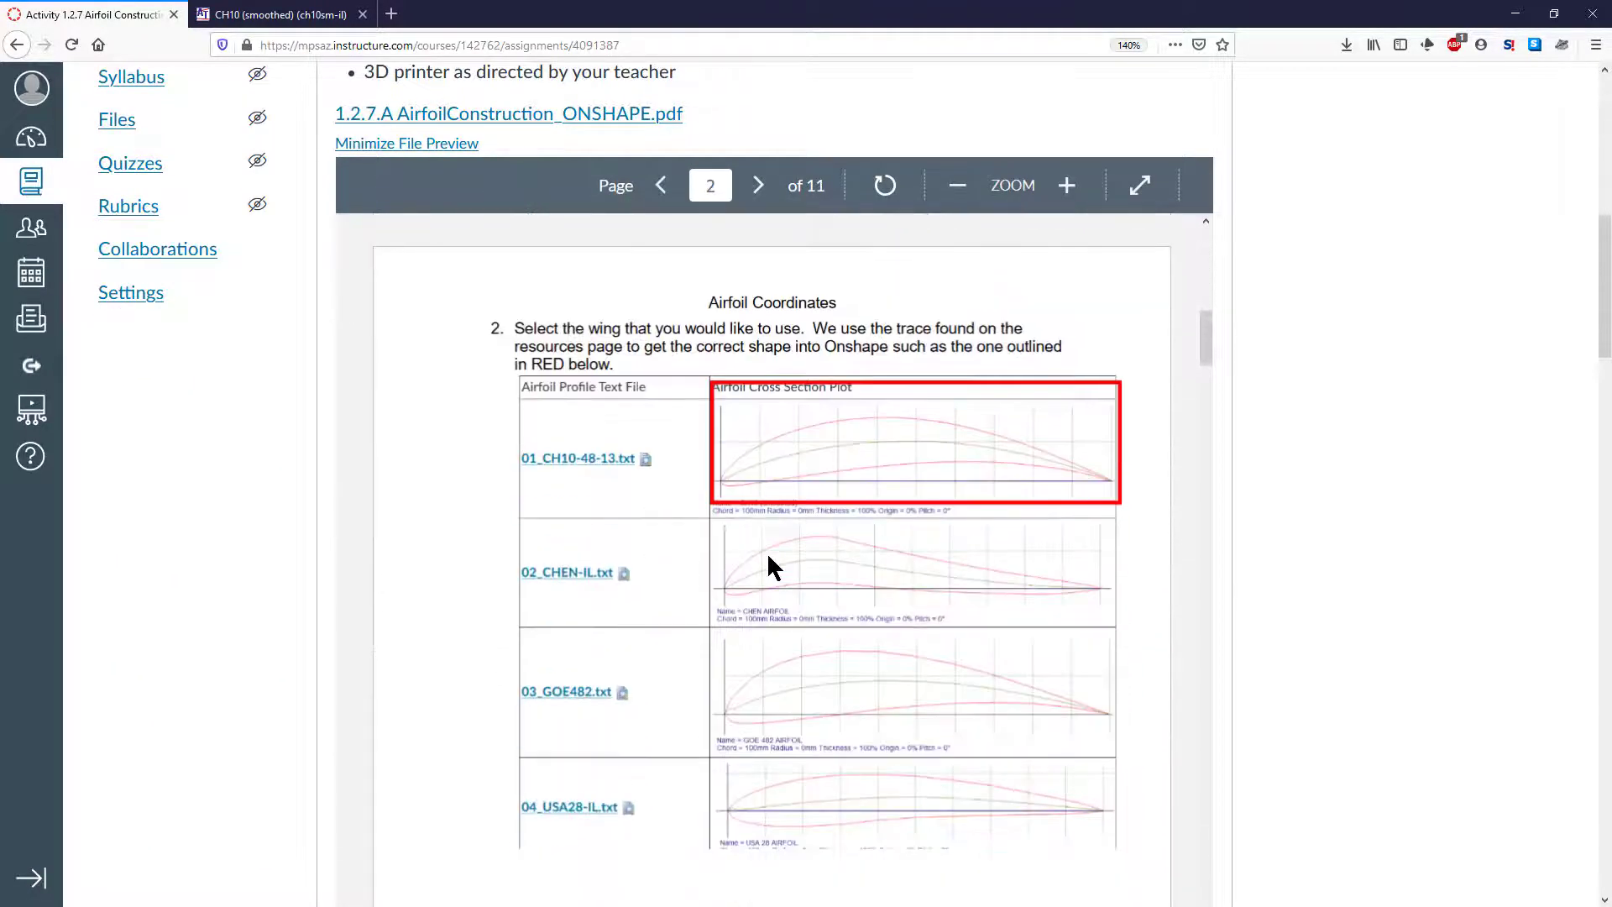
{"action": "scroll", "coordinate": [768, 559], "scroll_direction": "down", "scroll_amount": 5}
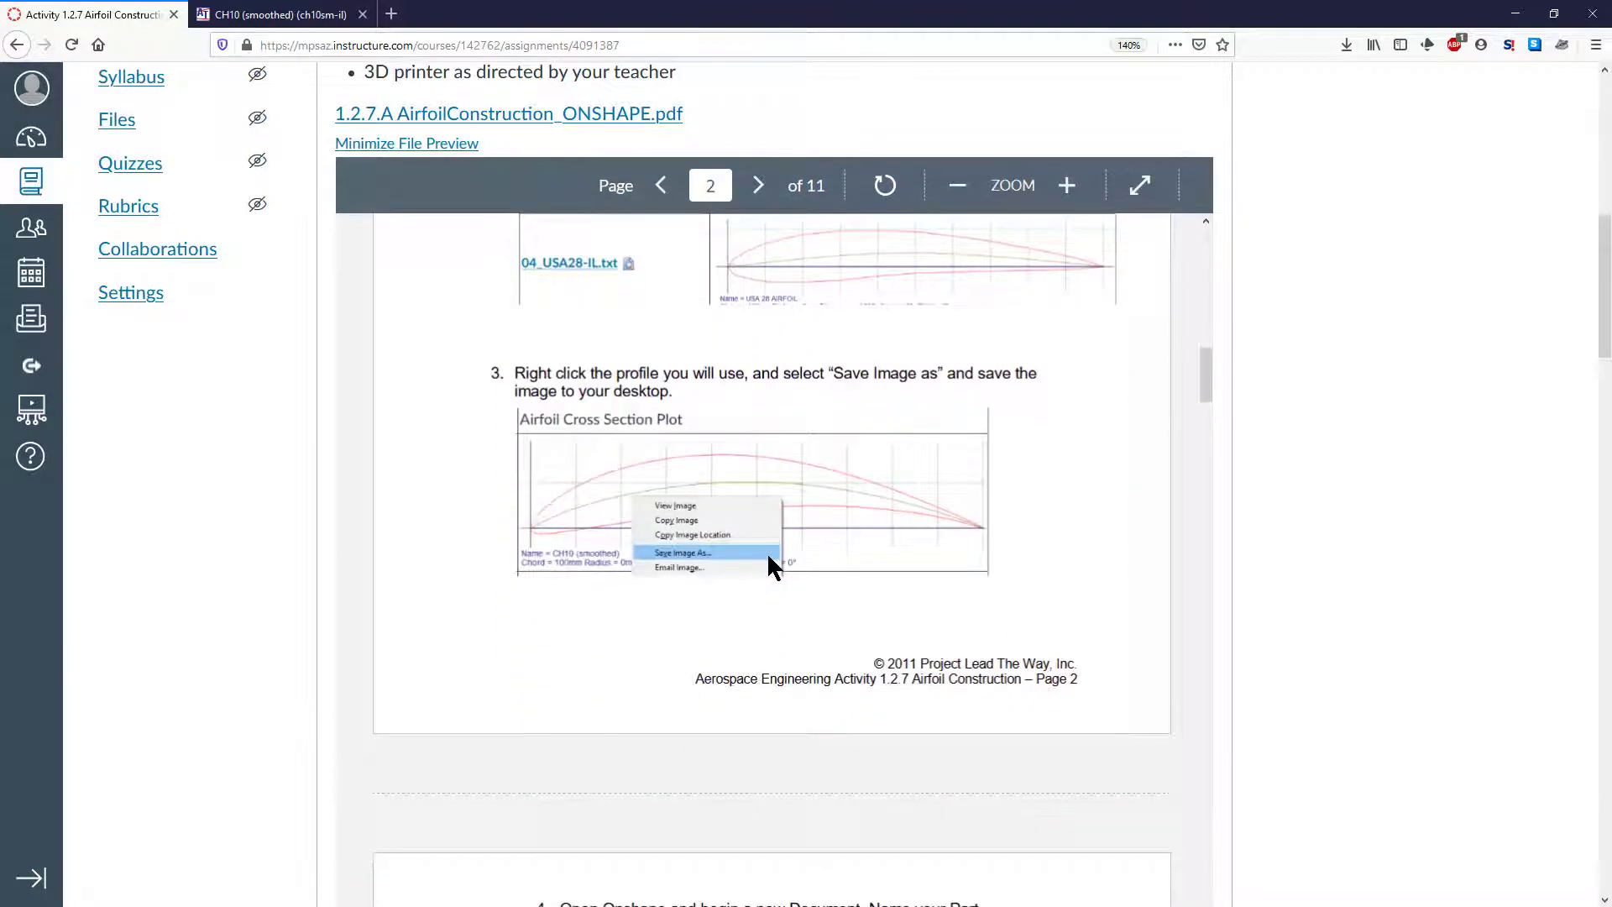
- Scroll back up to the top of the assignment page
{"action": "scroll", "coordinate": [767, 551], "scroll_direction": "up", "scroll_amount": 3}
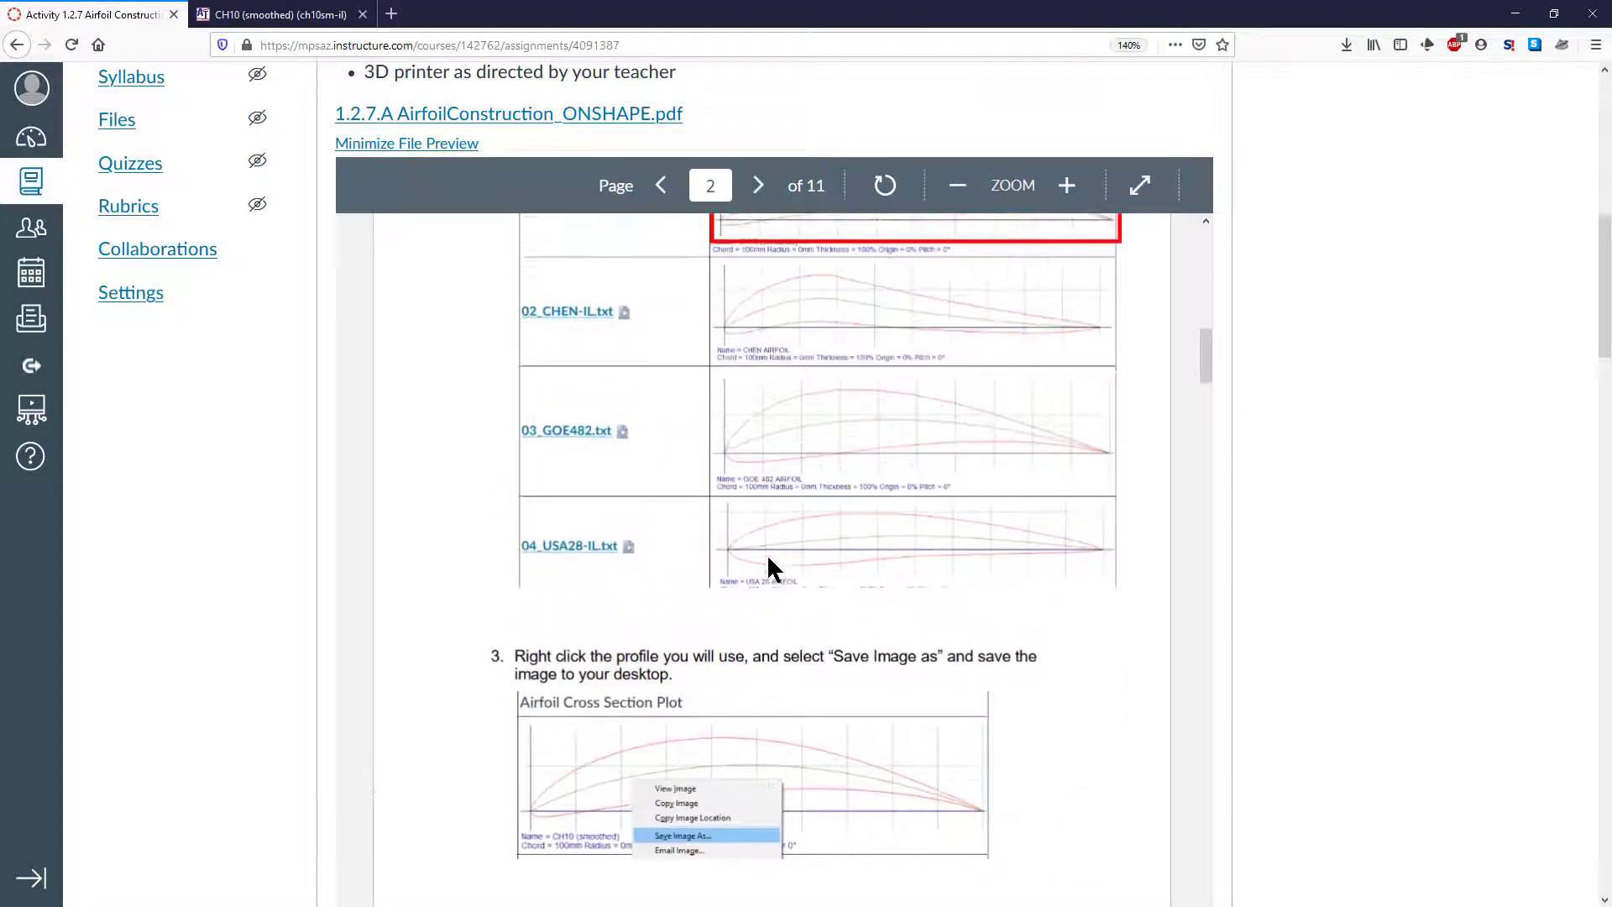
{"action": "scroll", "coordinate": [768, 556], "scroll_direction": "up", "scroll_amount": 3}
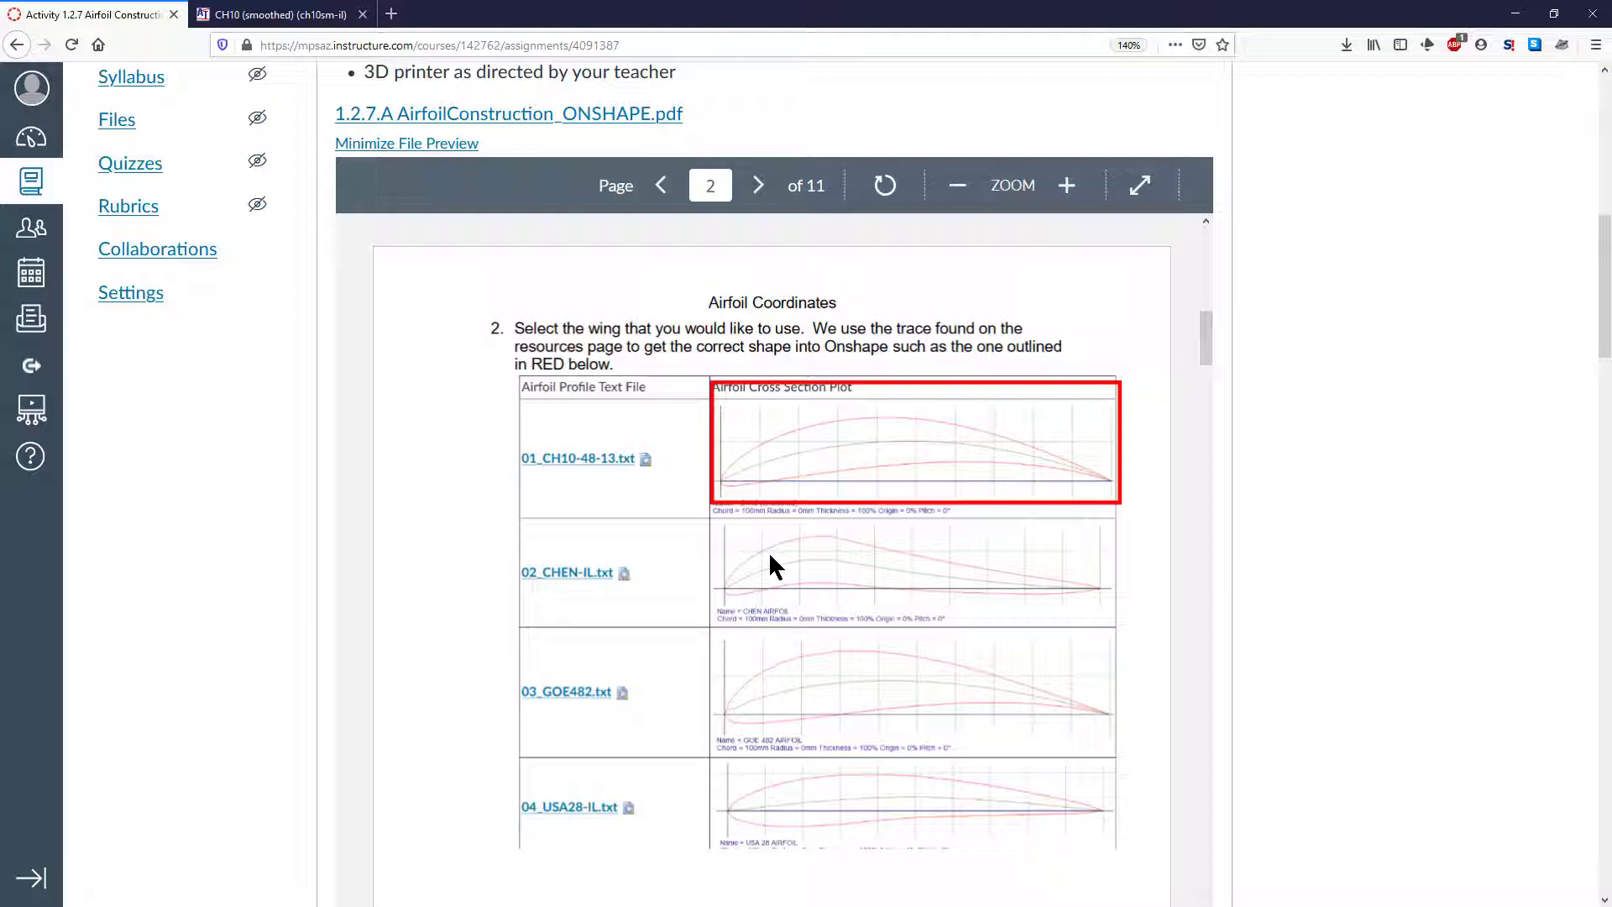
{"action": "scroll", "coordinate": [770, 556], "scroll_direction": "up", "scroll_amount": 7}
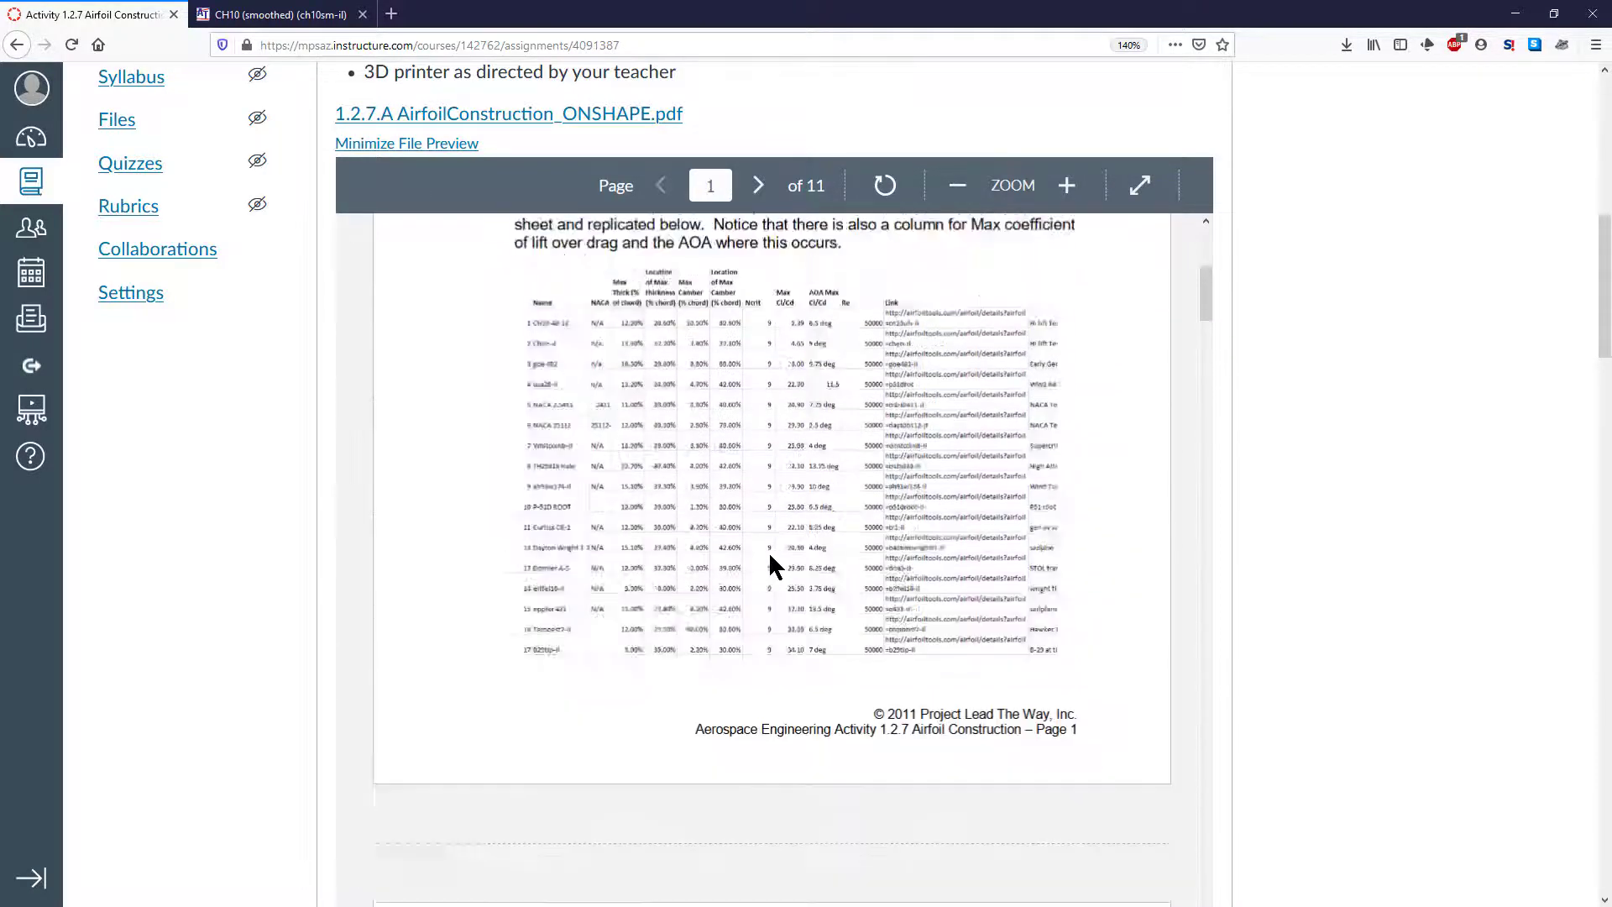
{"action": "scroll", "coordinate": [768, 550], "scroll_direction": "up", "scroll_amount": 5}
{"action": "scroll", "coordinate": [731, 275], "scroll_direction": "up", "scroll_amount": 4}
{"action": "scroll", "coordinate": [731, 275], "scroll_direction": "up", "scroll_amount": 4}
- Open the Resources page and scroll down to the CH10 airfoil cross-section plot
{"action": "left_click", "coordinate": [529, 334]}
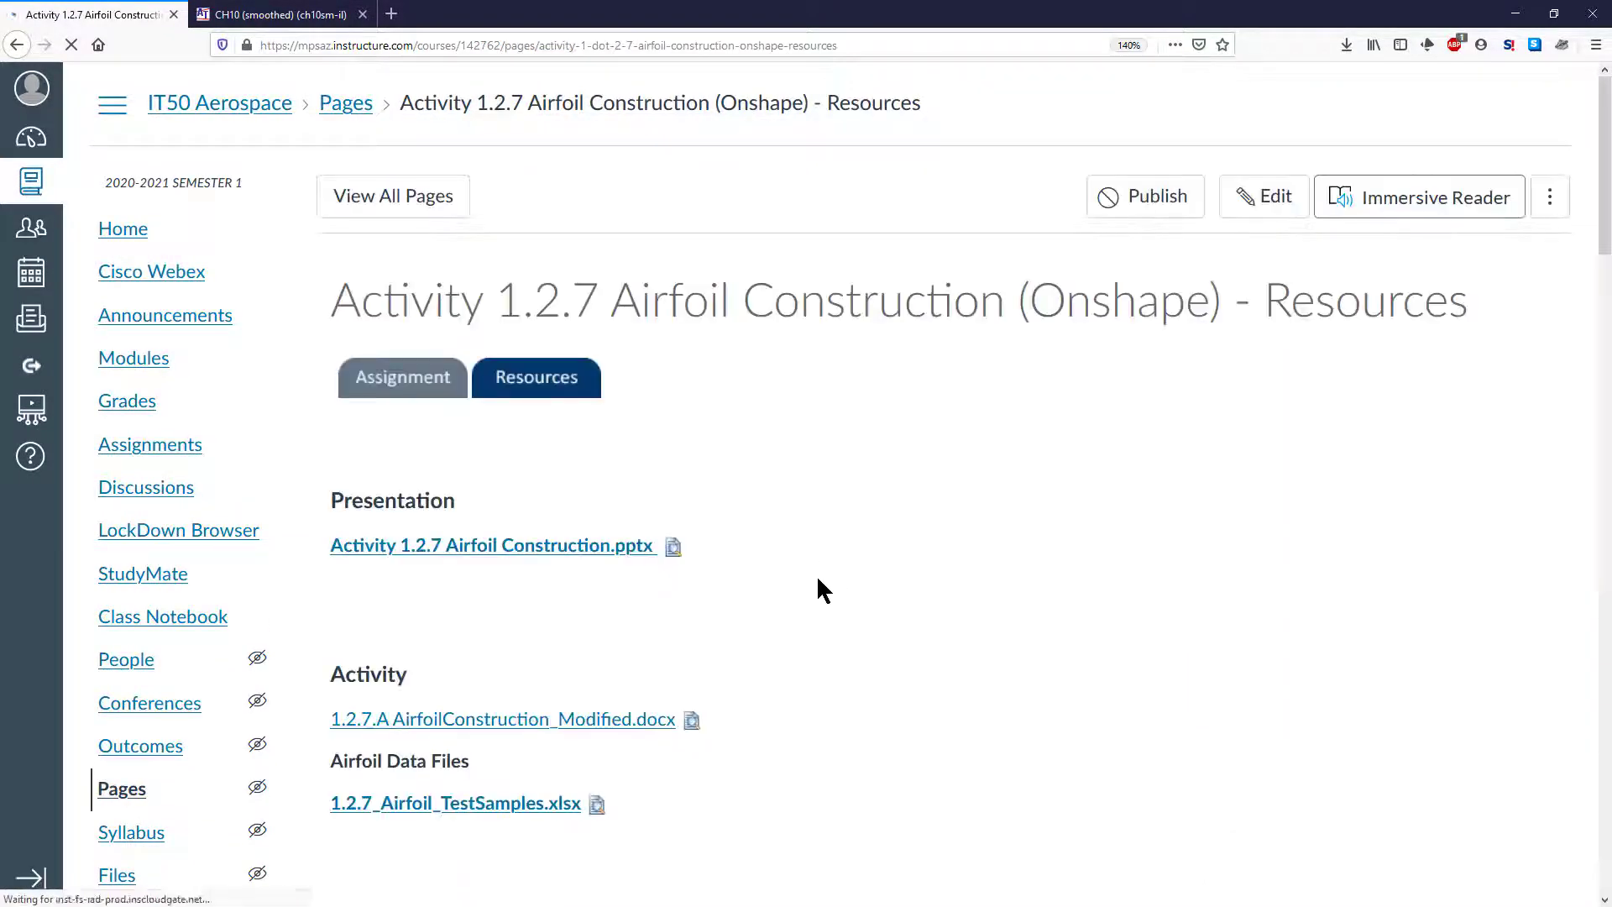
{"action": "scroll", "coordinate": [814, 566], "scroll_direction": "down", "scroll_amount": 2}
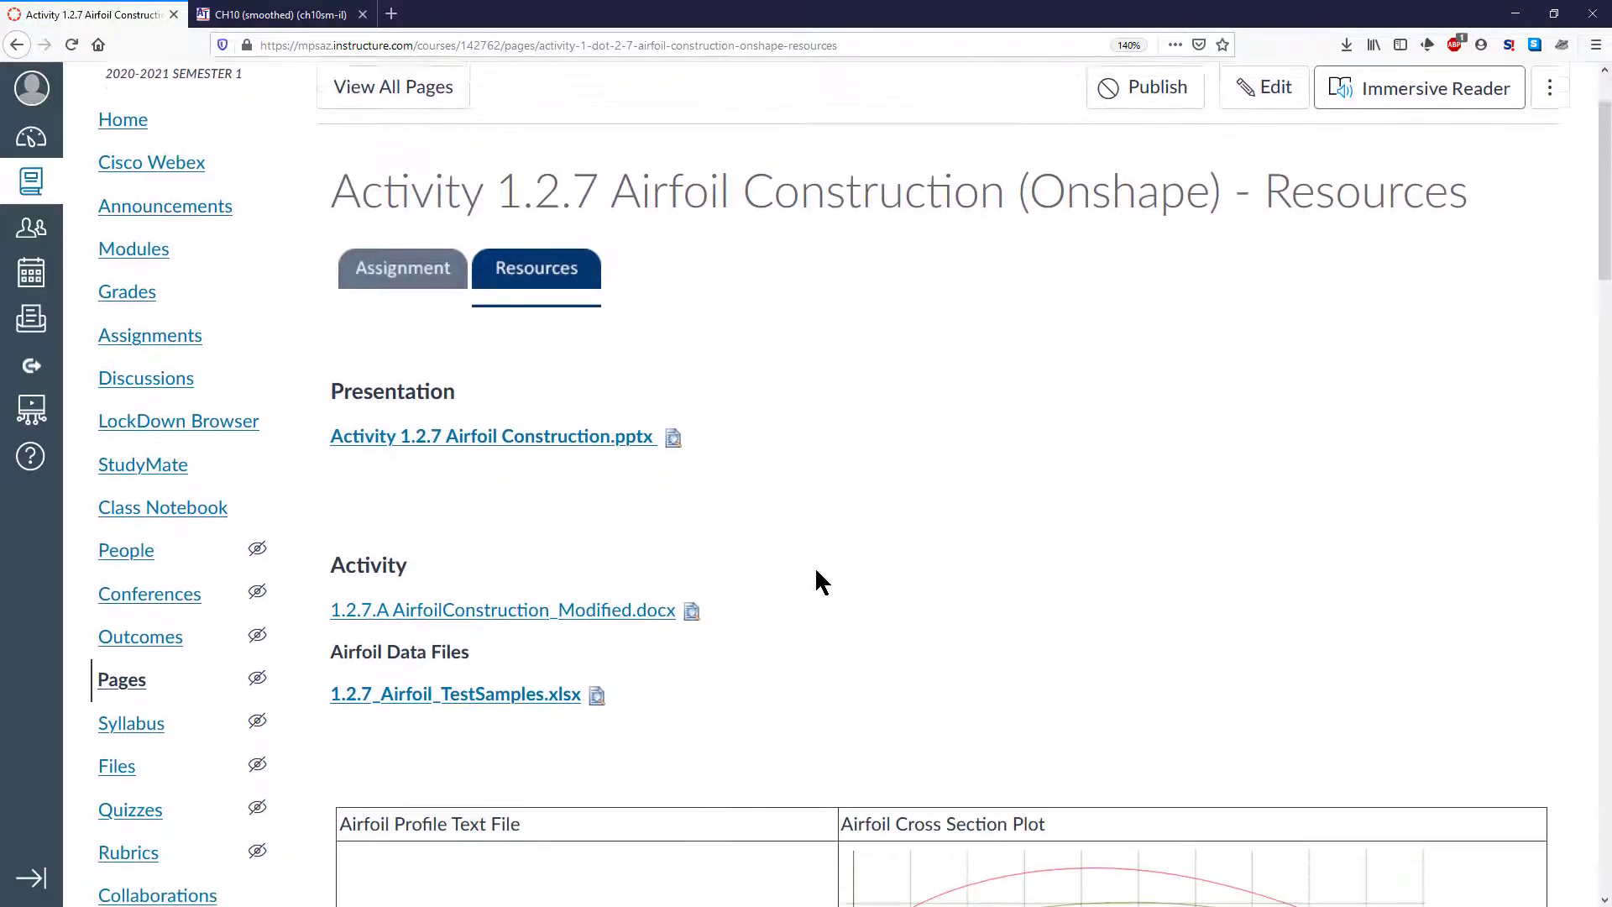
{"action": "scroll", "coordinate": [814, 565], "scroll_direction": "down", "scroll_amount": 3}
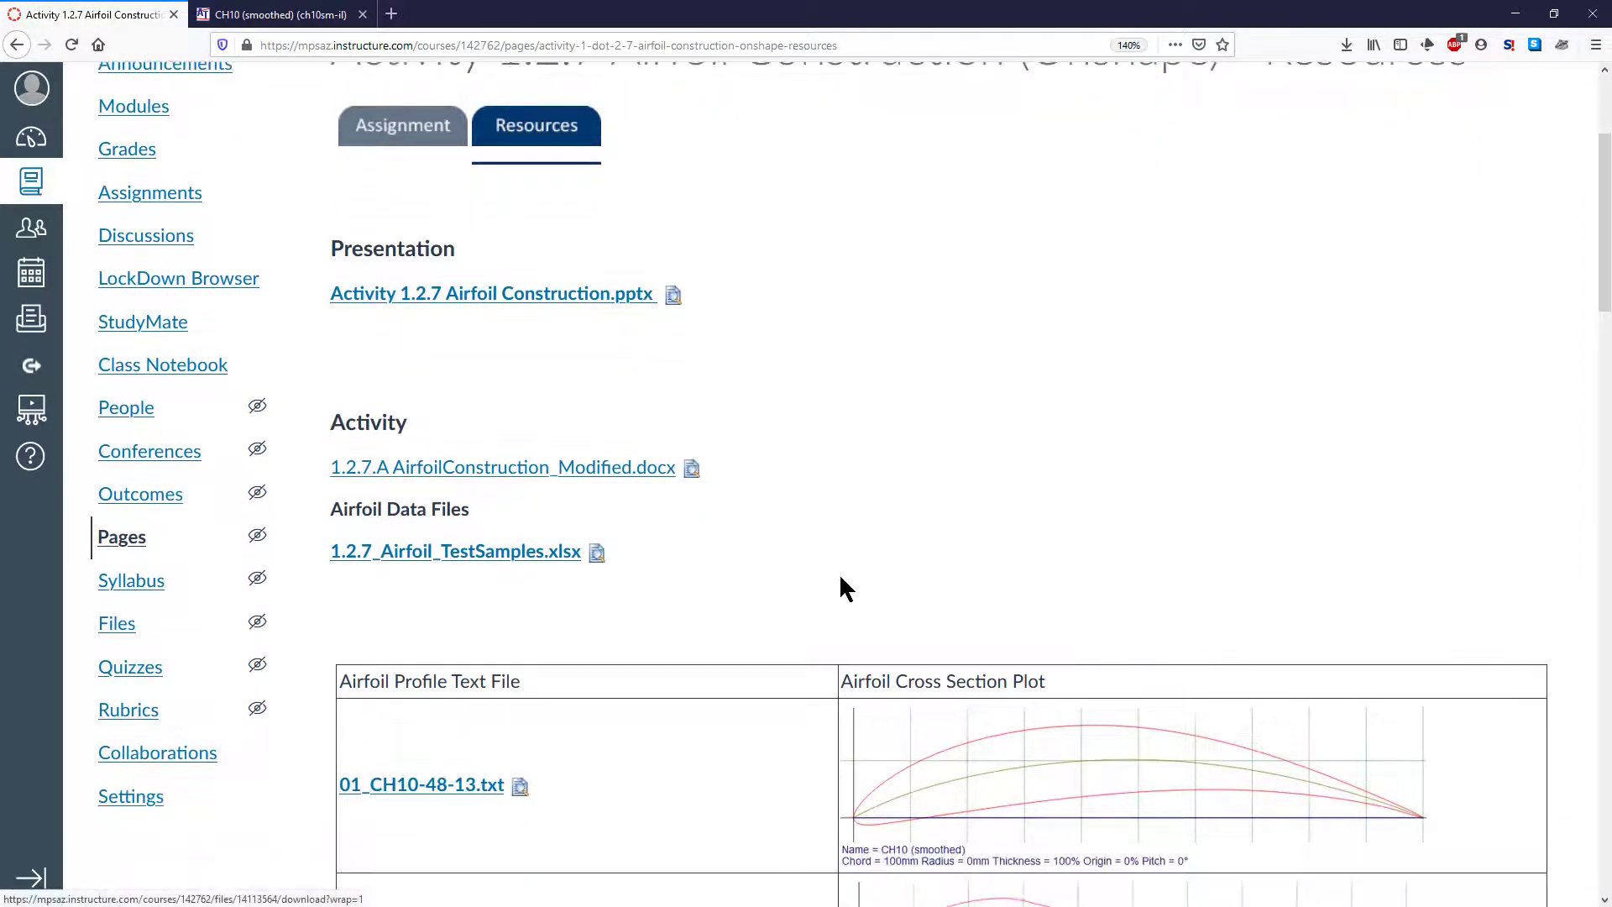
{"action": "scroll", "coordinate": [840, 578], "scroll_direction": "down", "scroll_amount": 6}
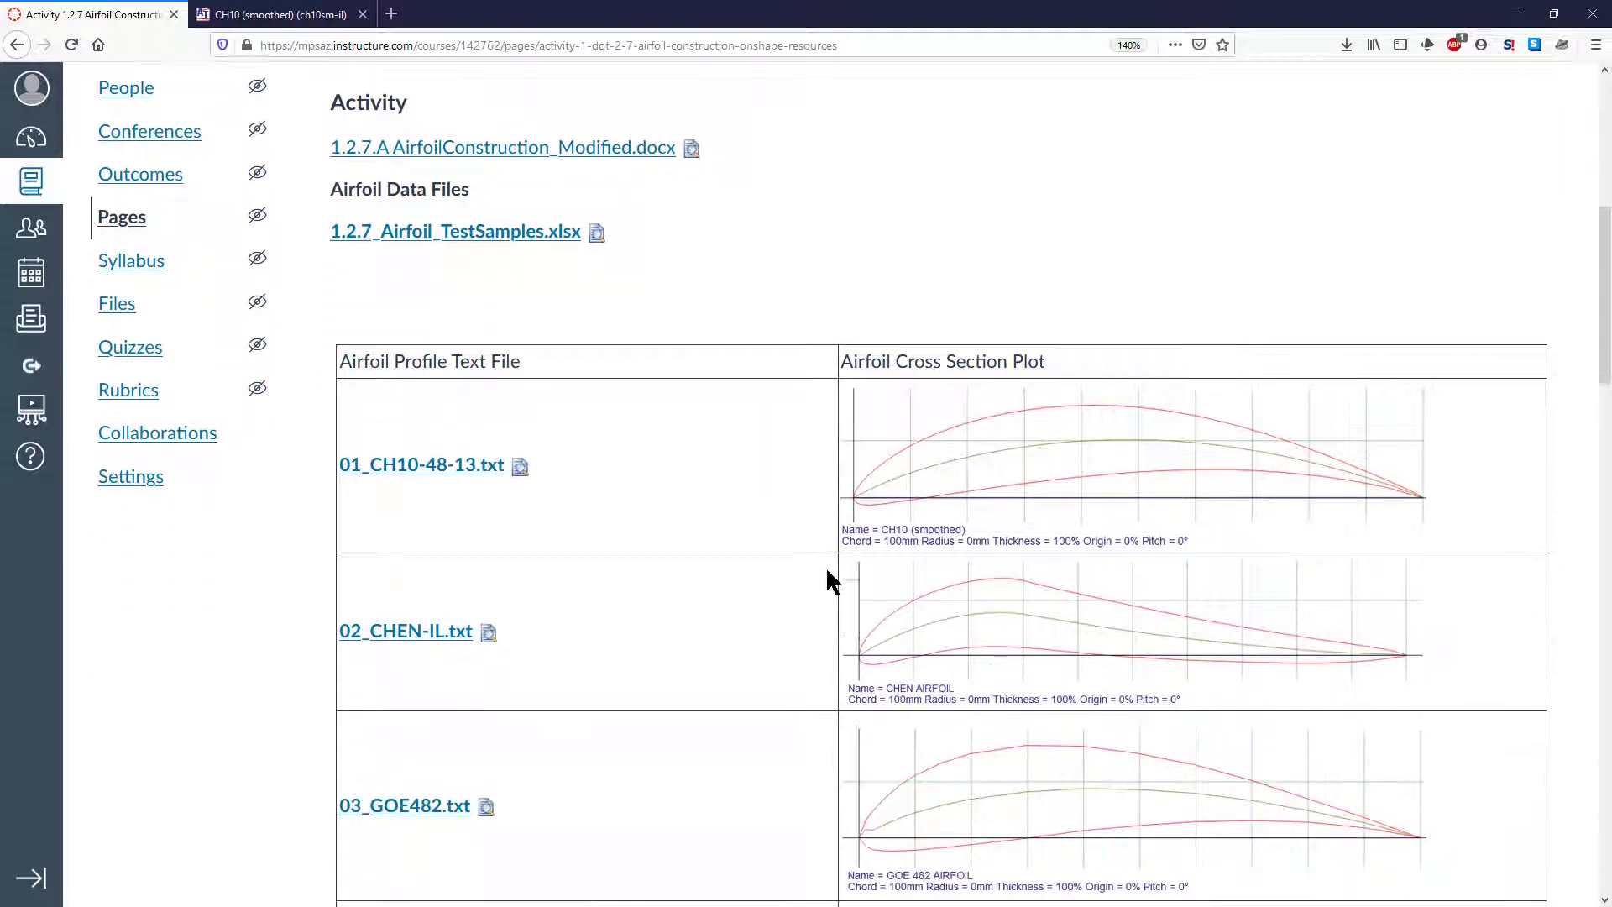
{"action": "scroll", "coordinate": [827, 571], "scroll_direction": "down", "scroll_amount": 1}
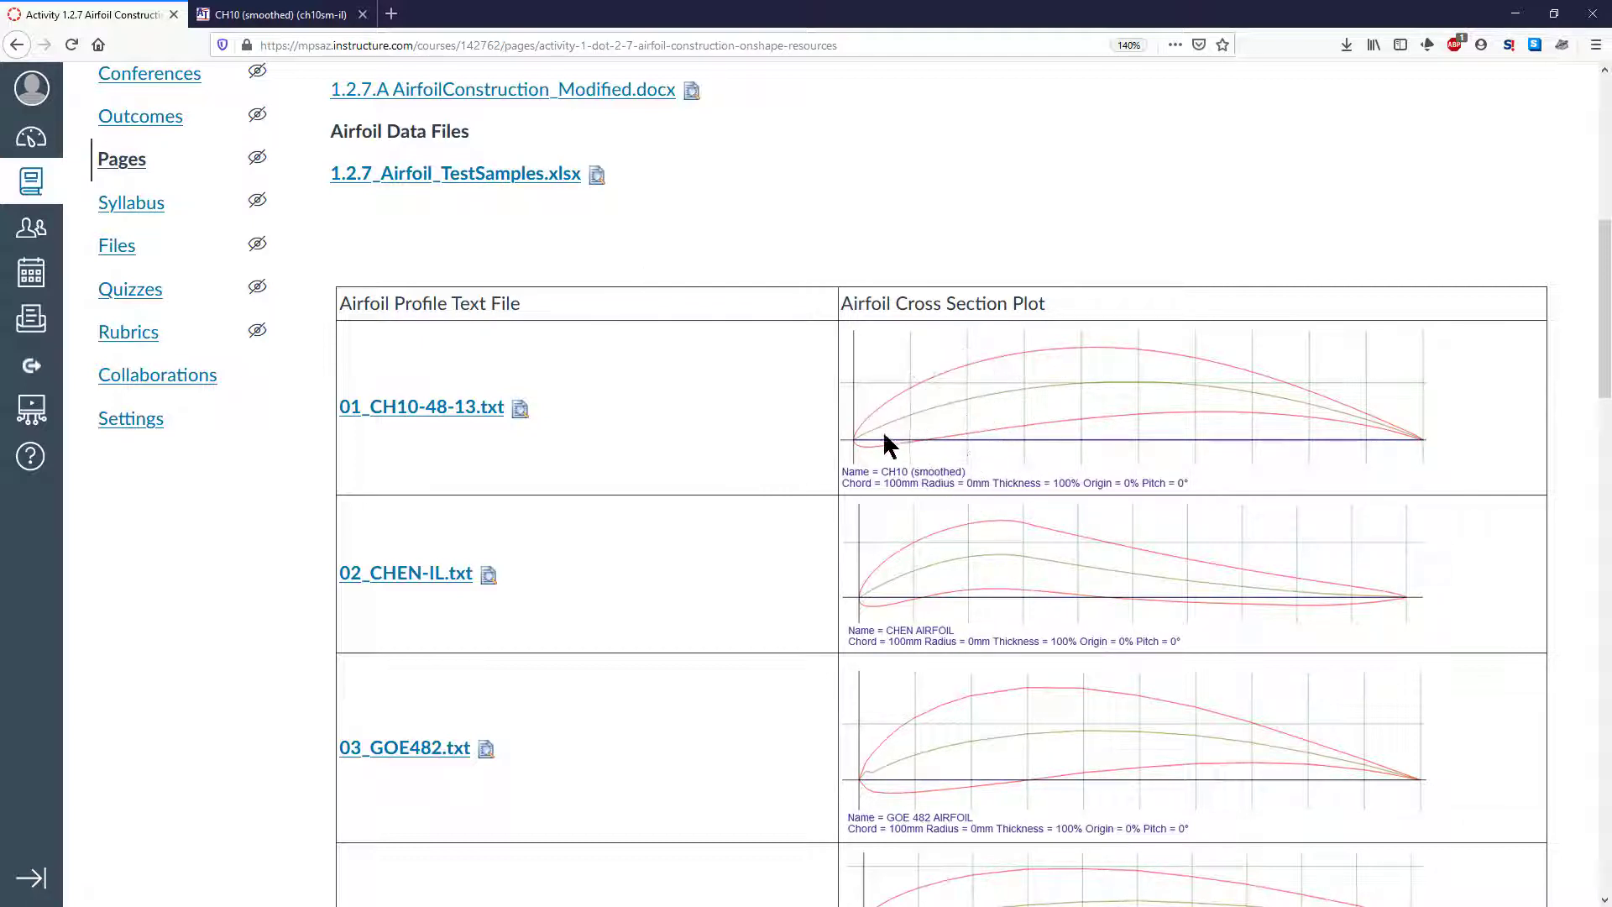
{"action": "left_click", "coordinate": [906, 495]}
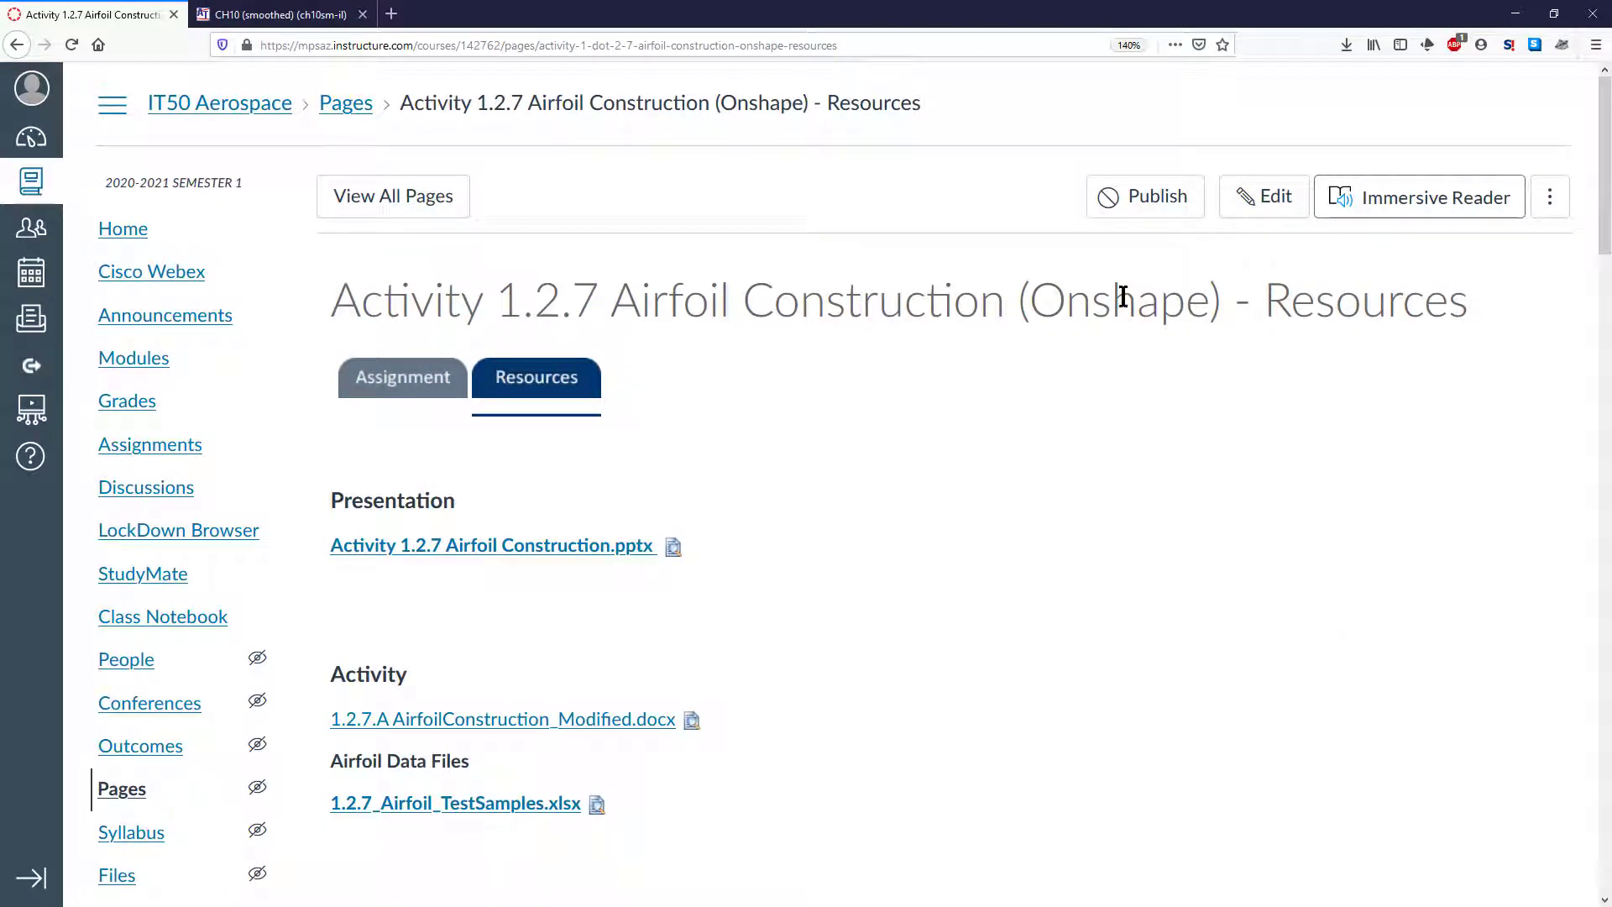
{"action": "left_click", "coordinate": [506, 384]}
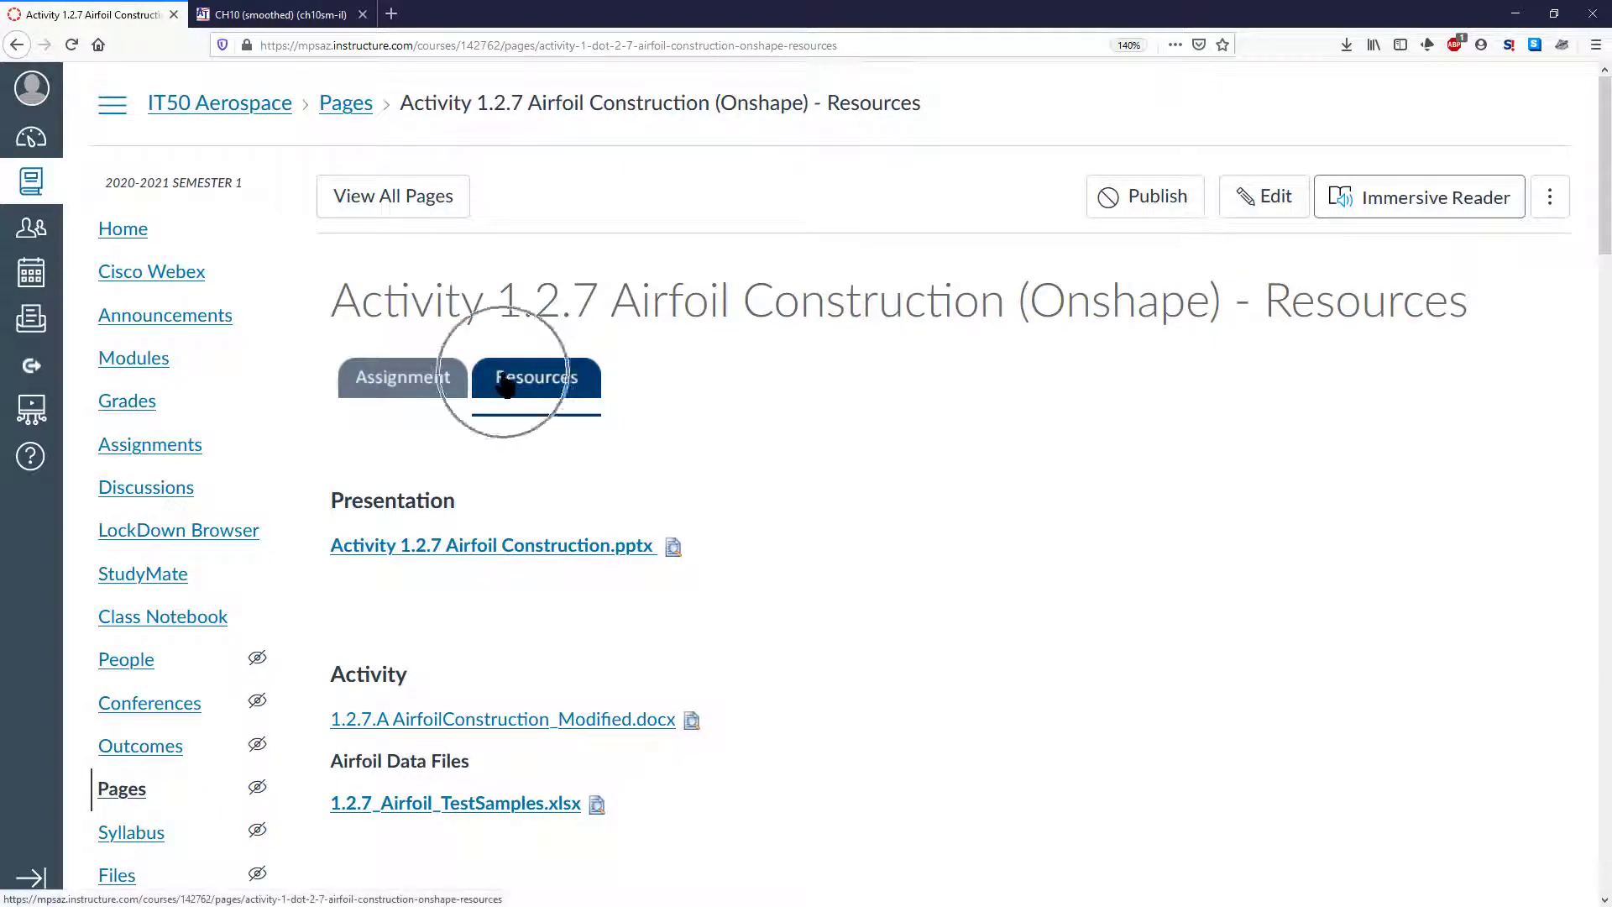
{"action": "scroll", "coordinate": [914, 532], "scroll_direction": "down", "scroll_amount": 3}
{"action": "scroll", "coordinate": [923, 537], "scroll_direction": "down", "scroll_amount": 6}
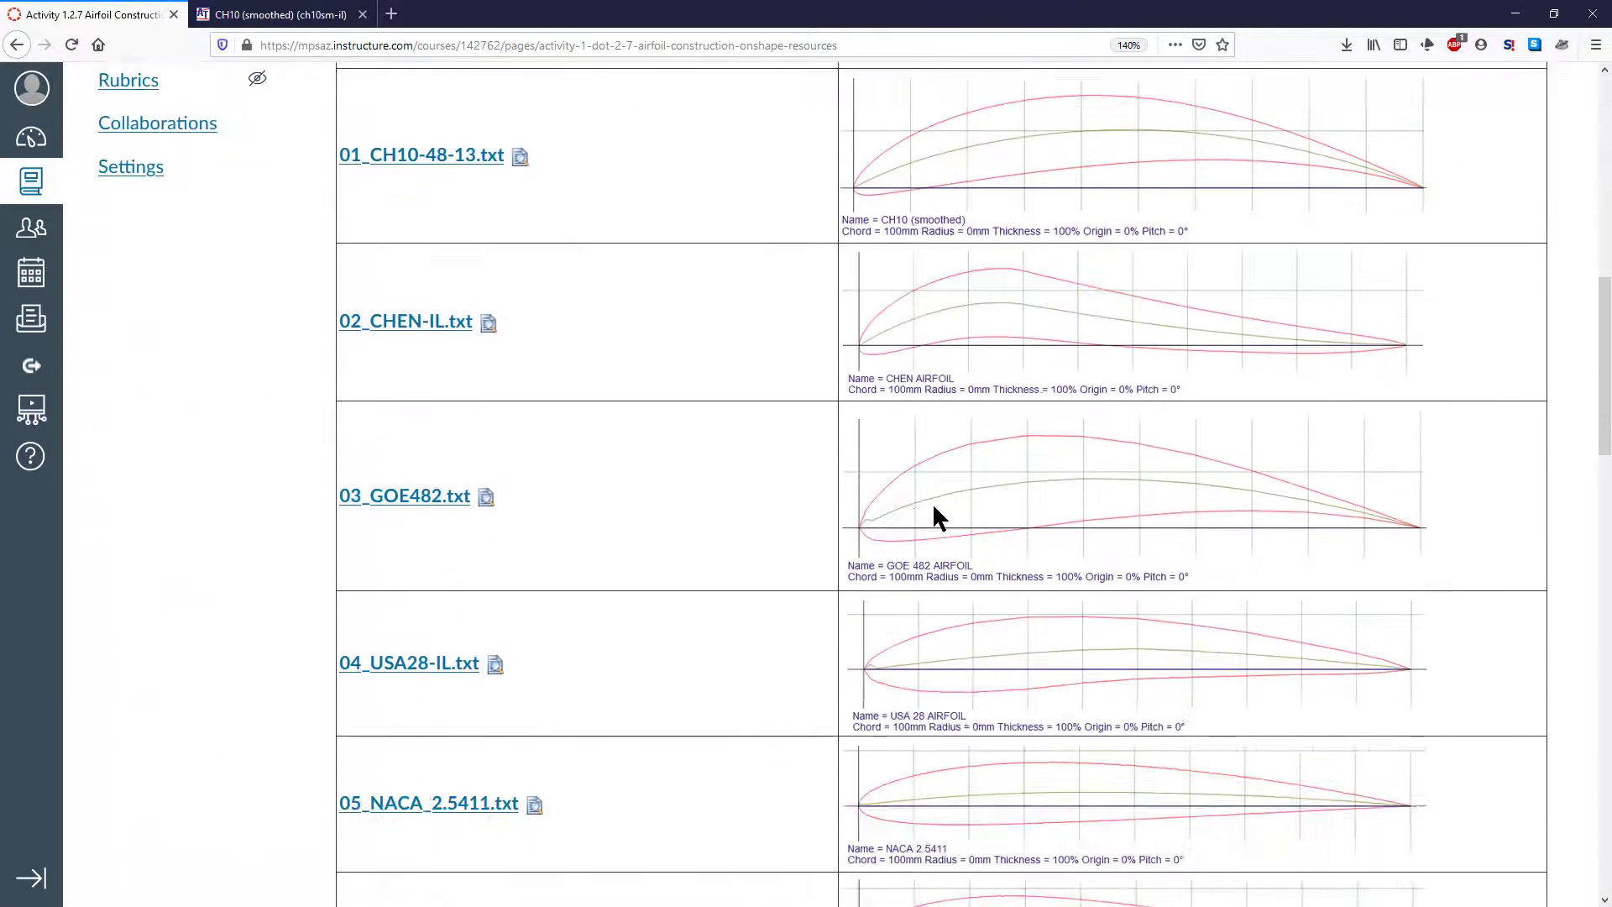
{"action": "scroll", "coordinate": [953, 454], "scroll_direction": "up", "scroll_amount": 1}
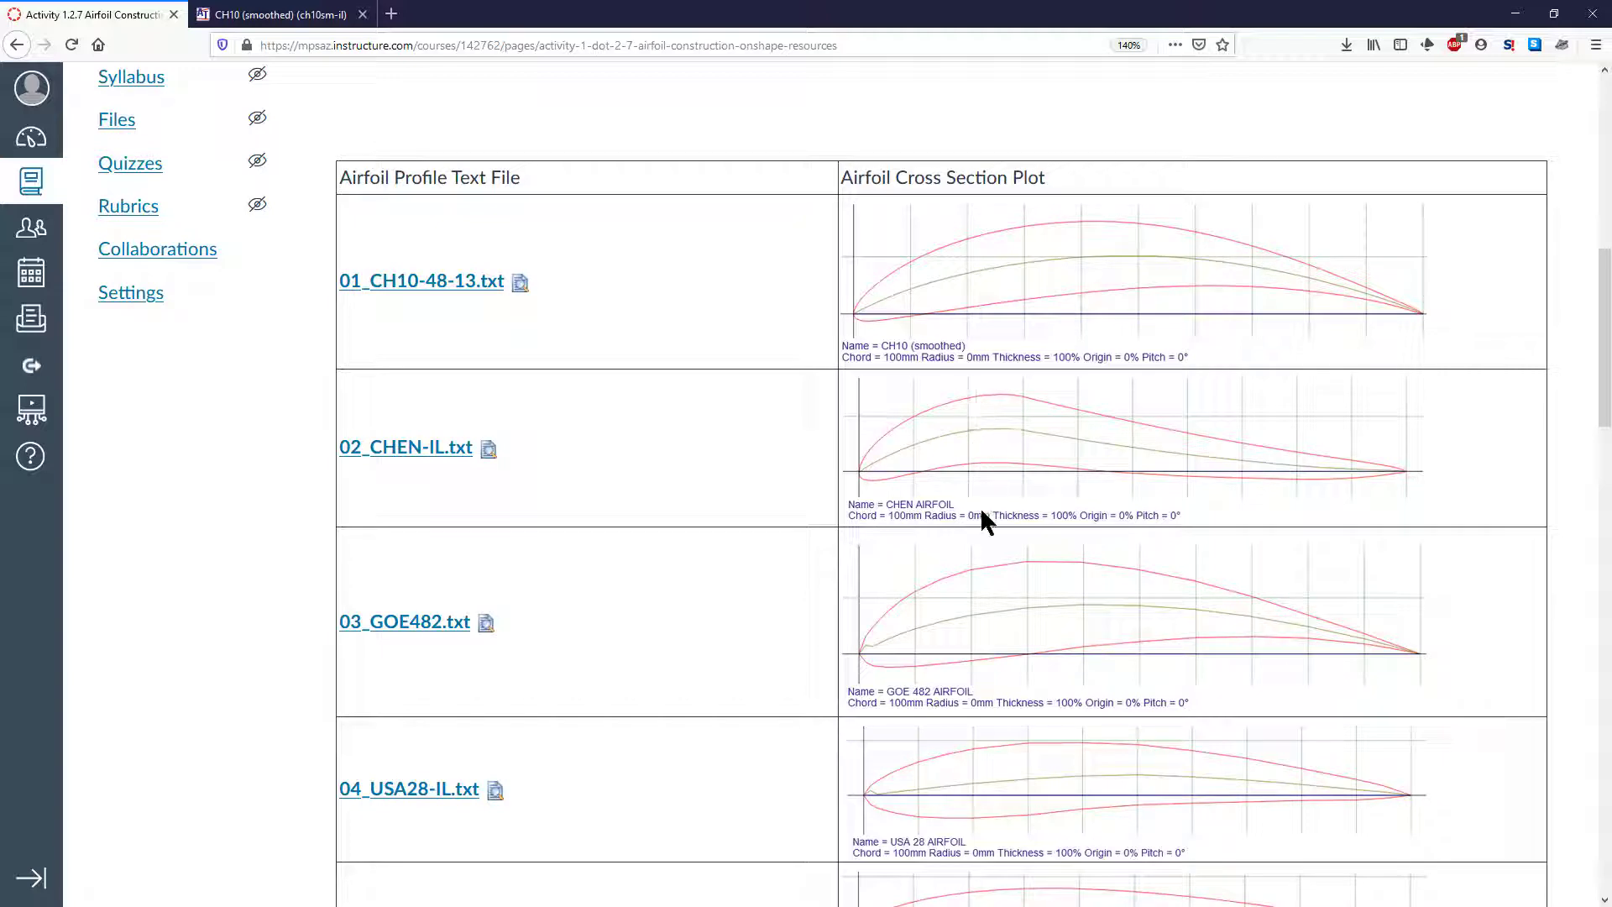
{"action": "scroll", "coordinate": [997, 473], "scroll_direction": "up", "scroll_amount": 2}
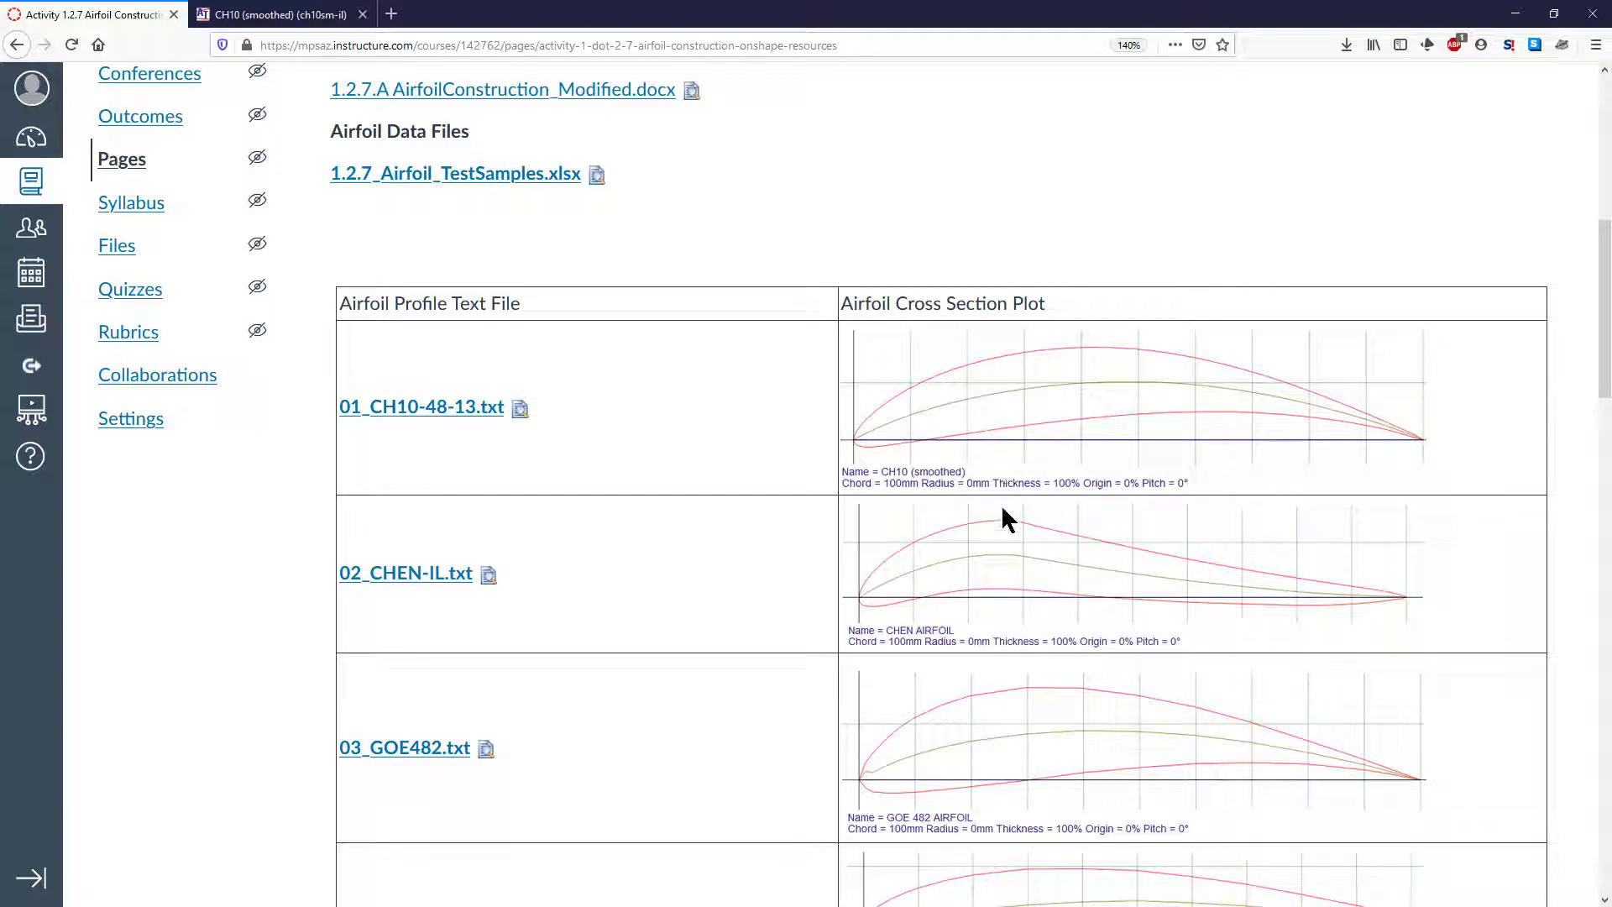
{"action": "scroll", "coordinate": [1007, 516], "scroll_direction": "down", "scroll_amount": 4}
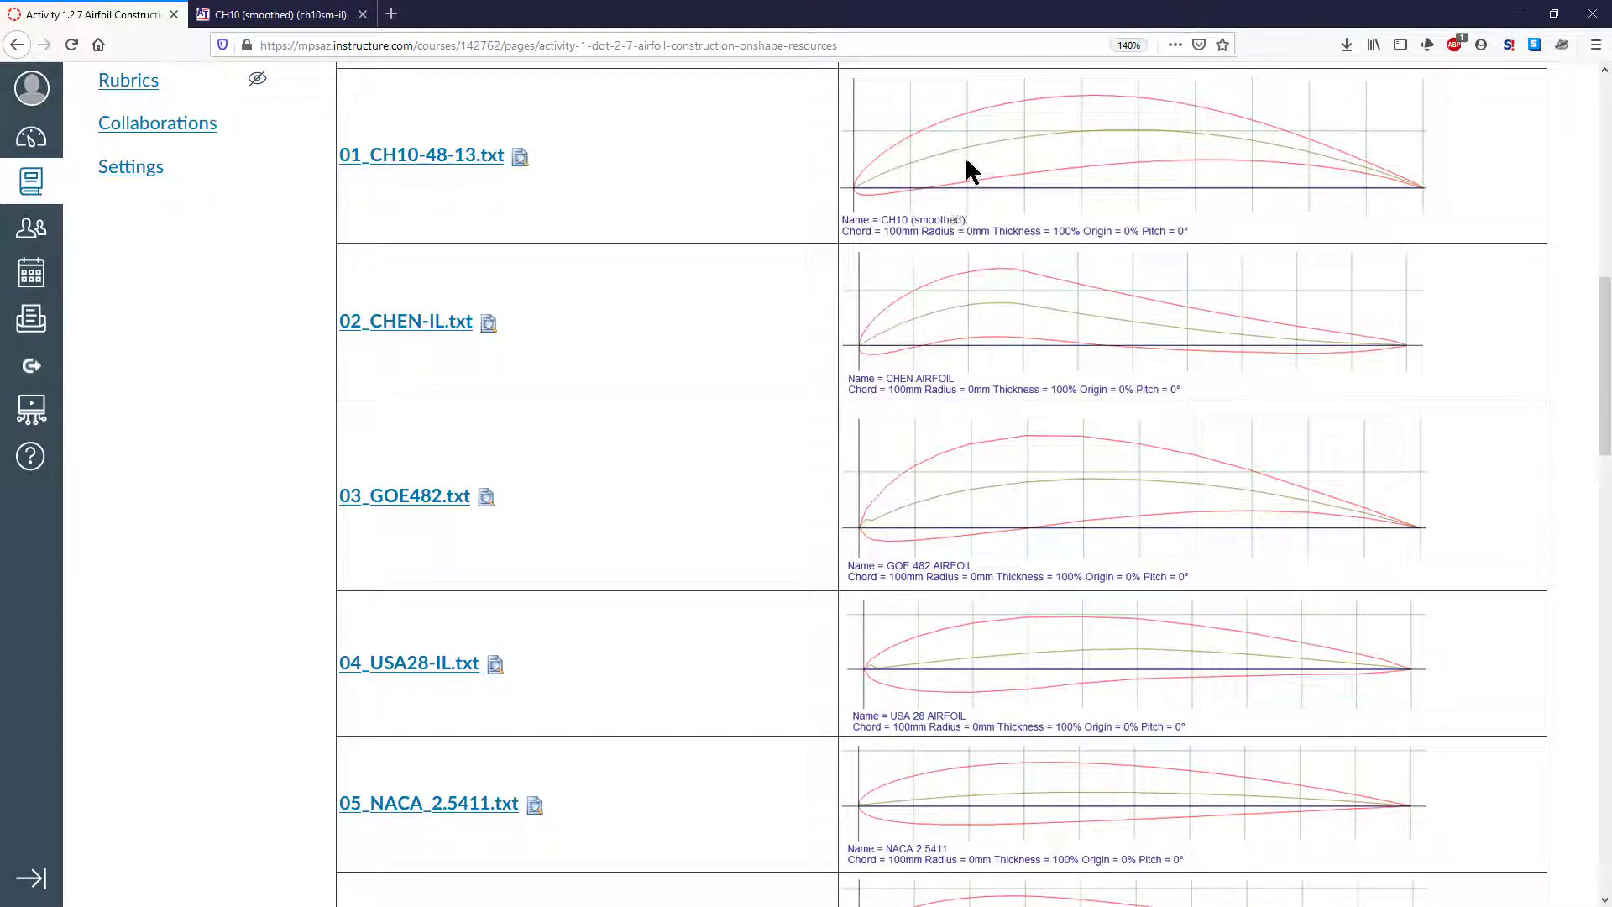
{"action": "scroll", "coordinate": [1059, 472], "scroll_direction": "down", "scroll_amount": 20}
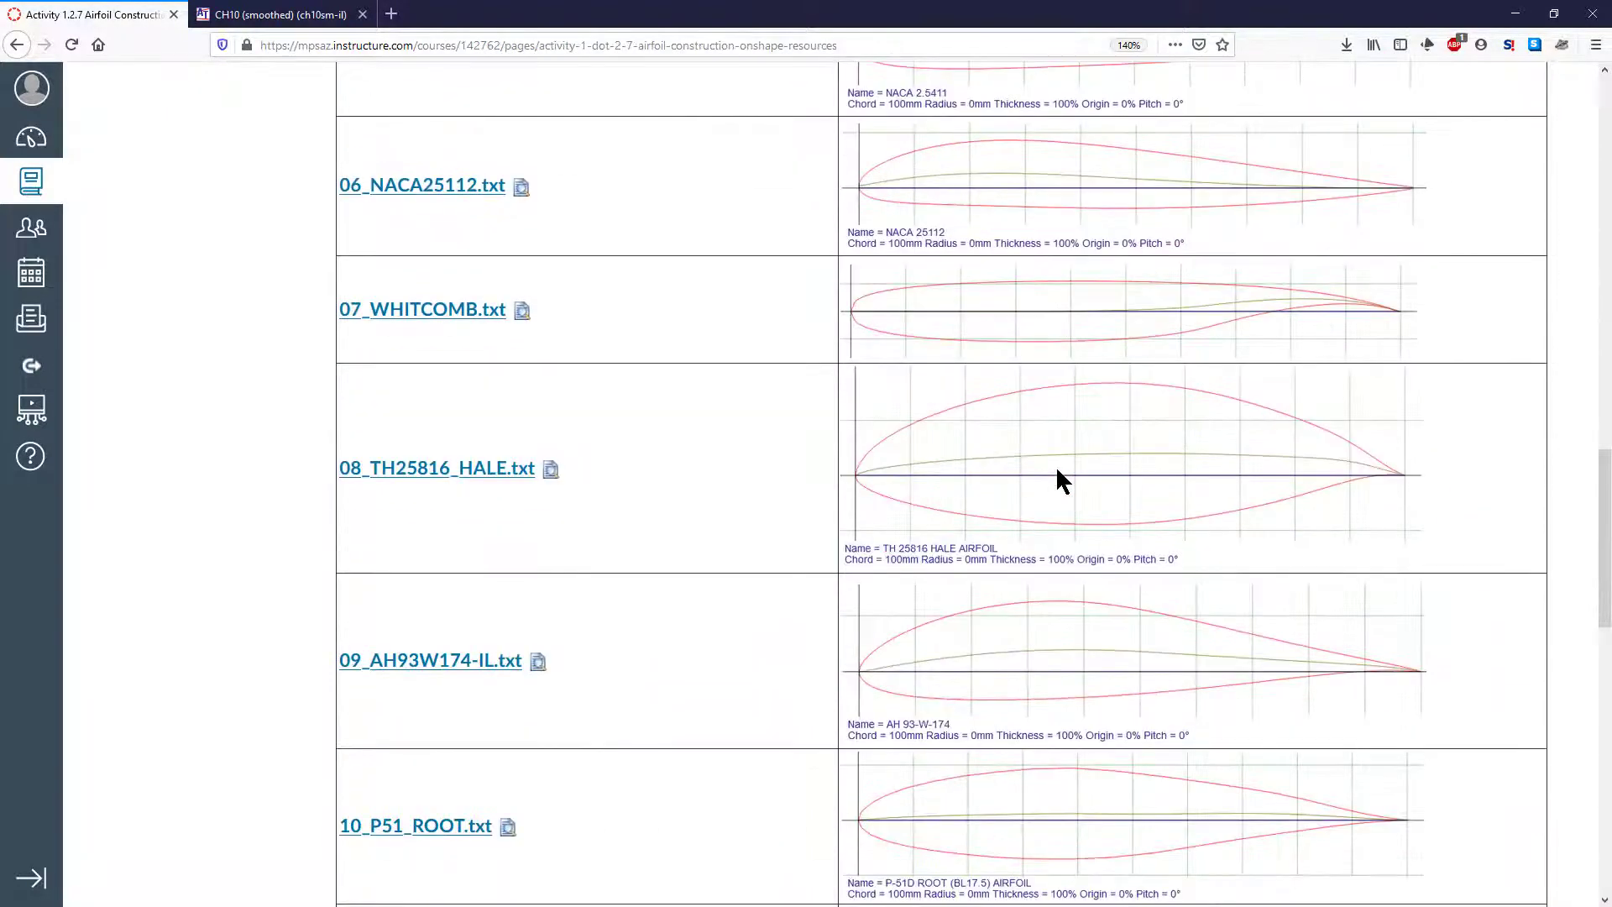
{"action": "scroll", "coordinate": [1055, 465], "scroll_direction": "down", "scroll_amount": 8}
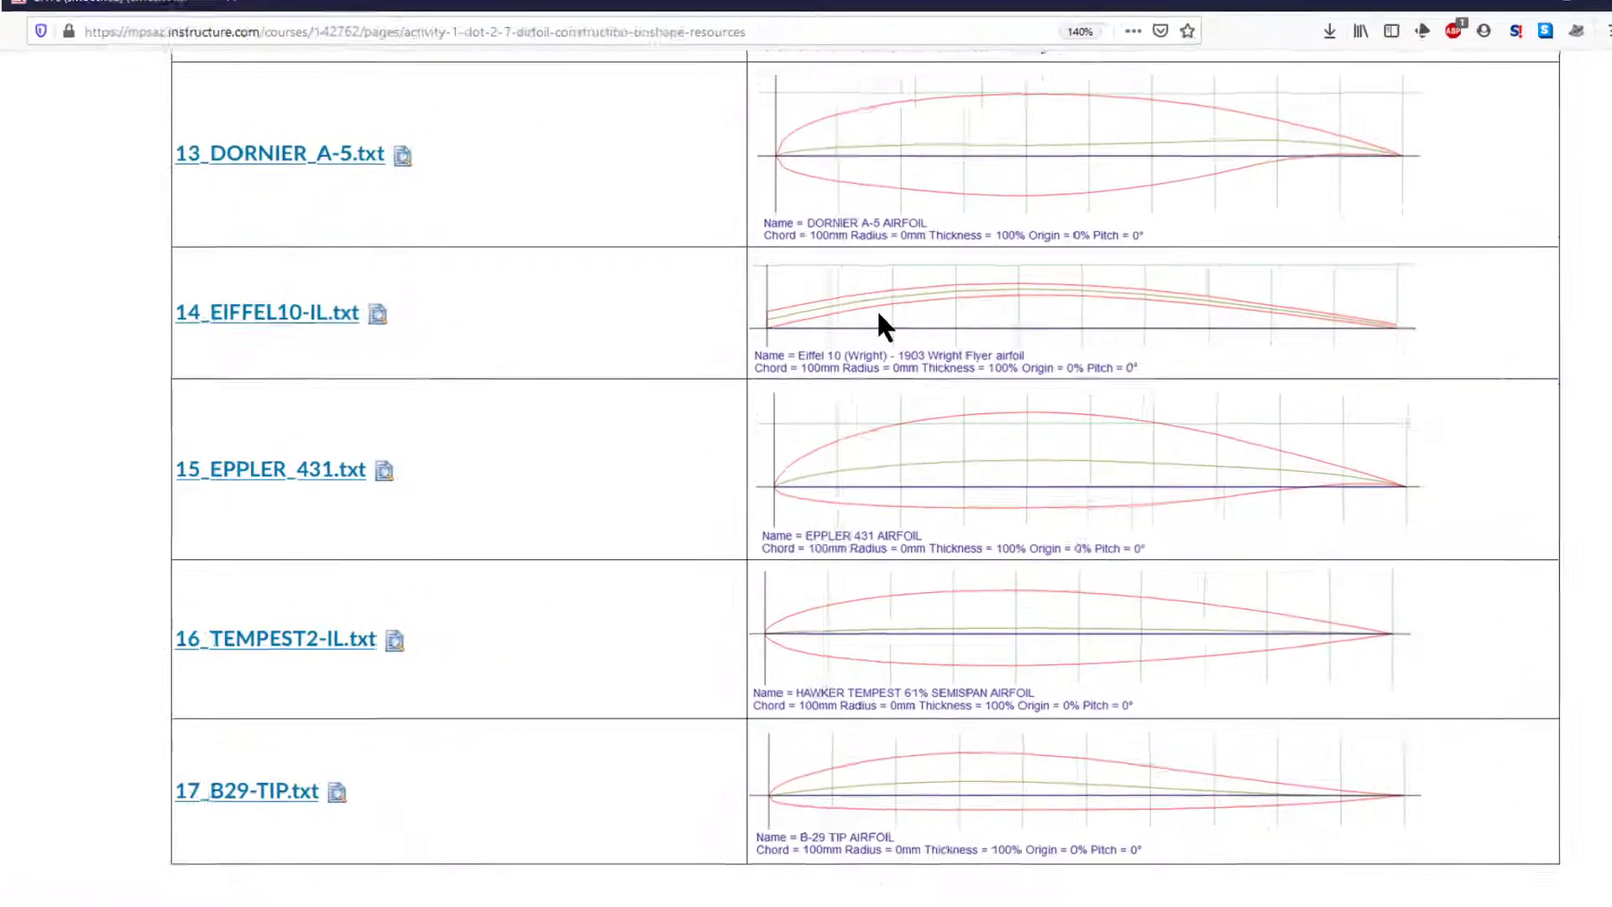
{"action": "left_click", "coordinate": [437, 453]}
{"action": "left_click", "coordinate": [437, 453]}
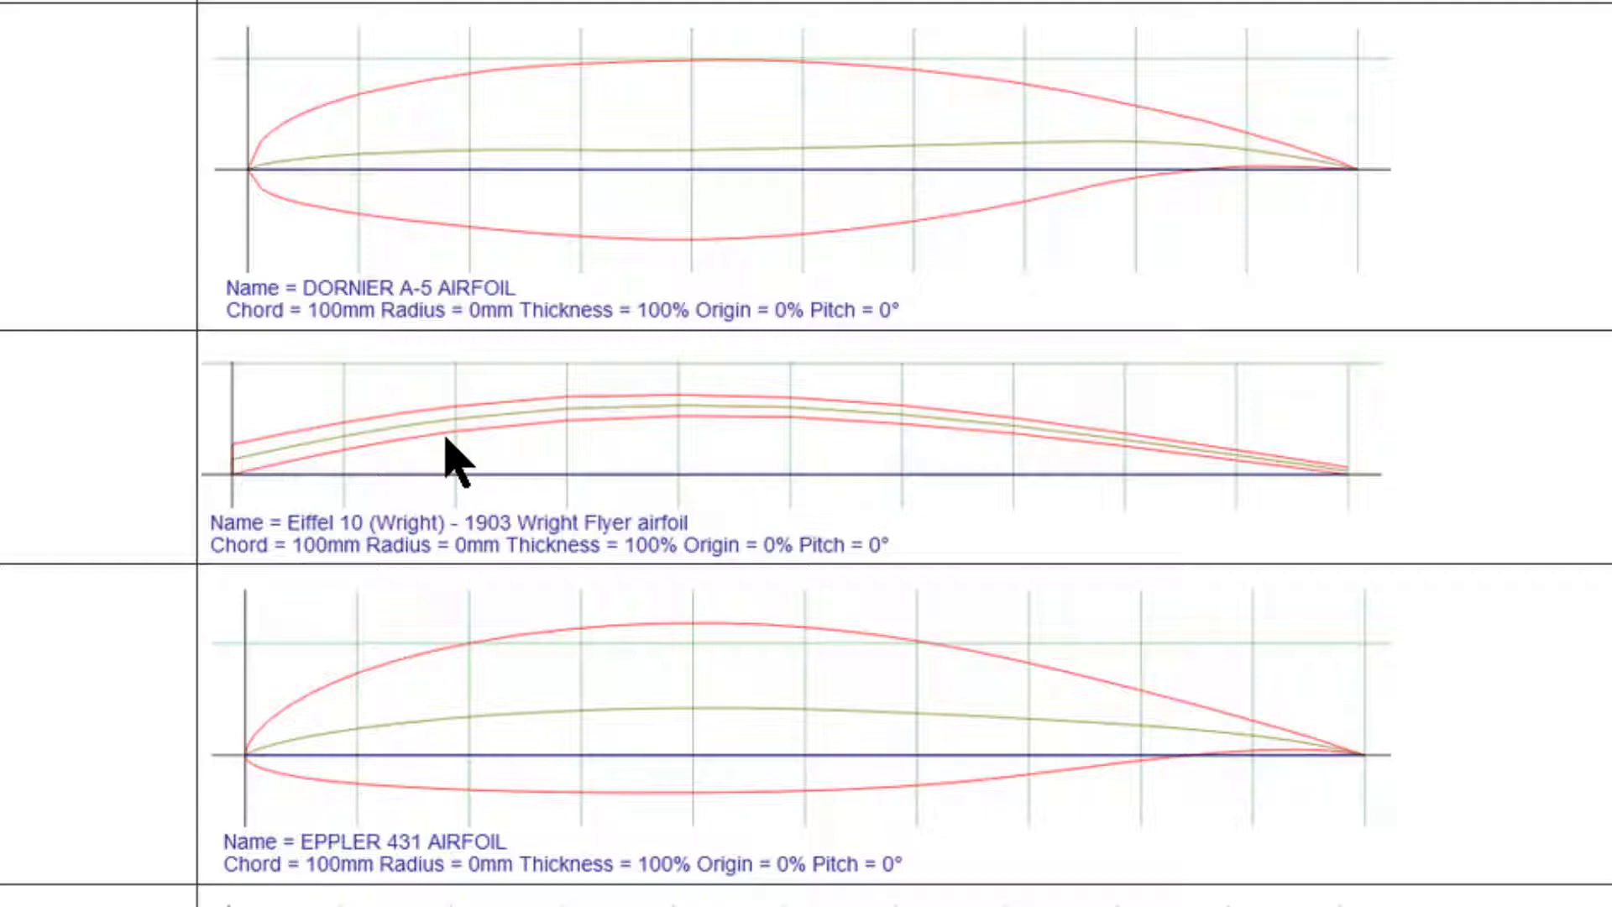
{"action": "scroll", "coordinate": [448, 443], "scroll_direction": "up", "scroll_amount": 15}
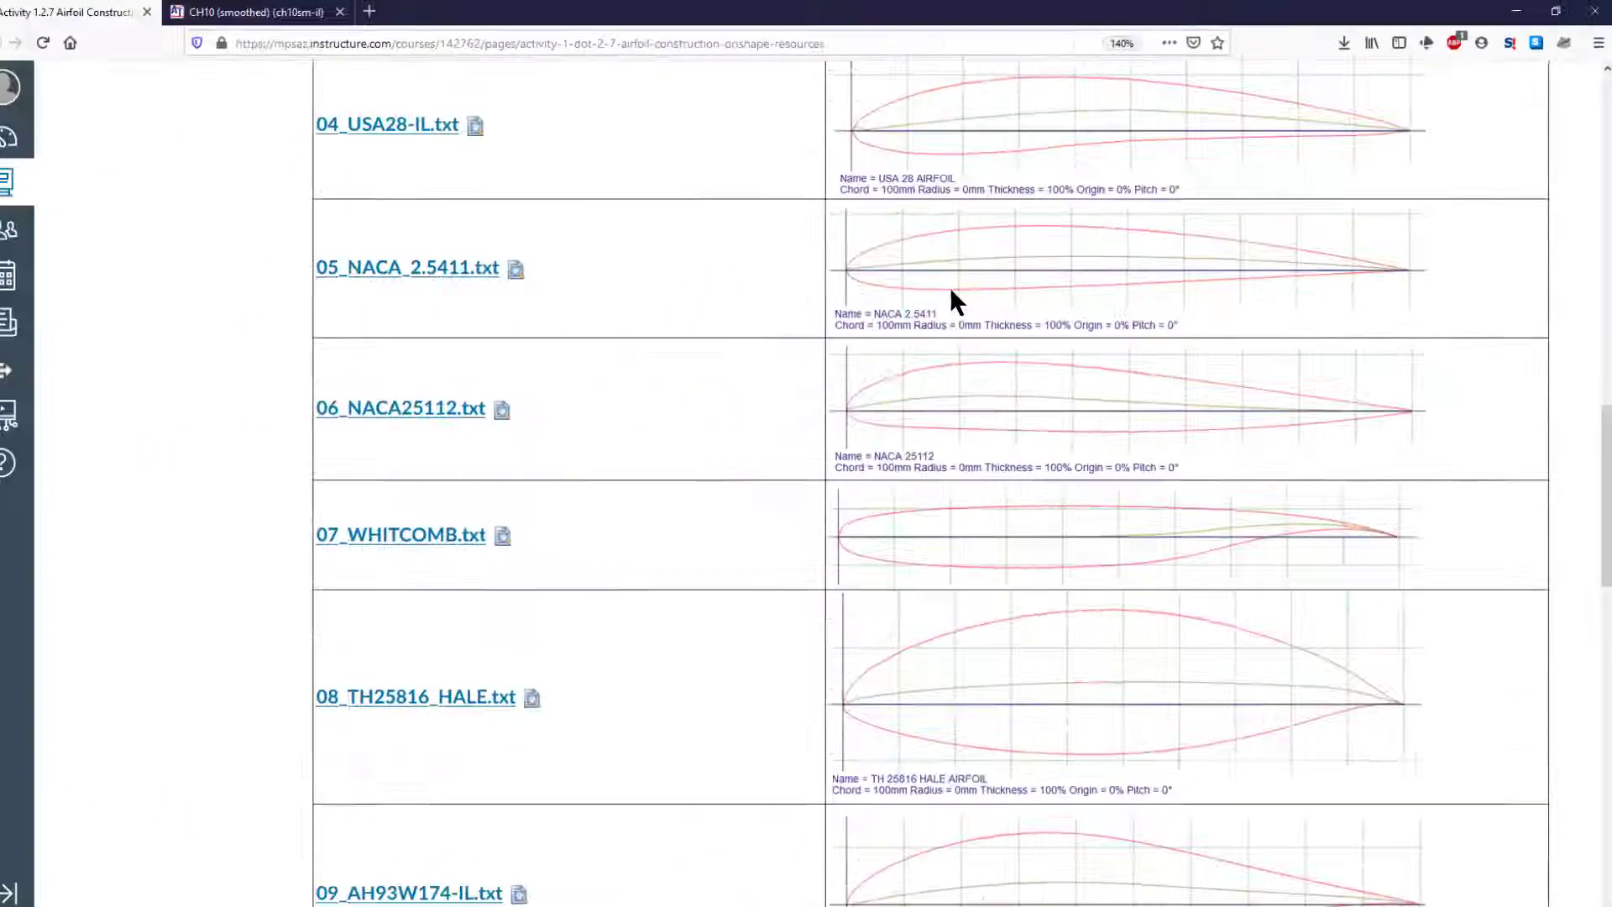
{"action": "scroll", "coordinate": [965, 294], "scroll_direction": "down", "scroll_amount": 5}
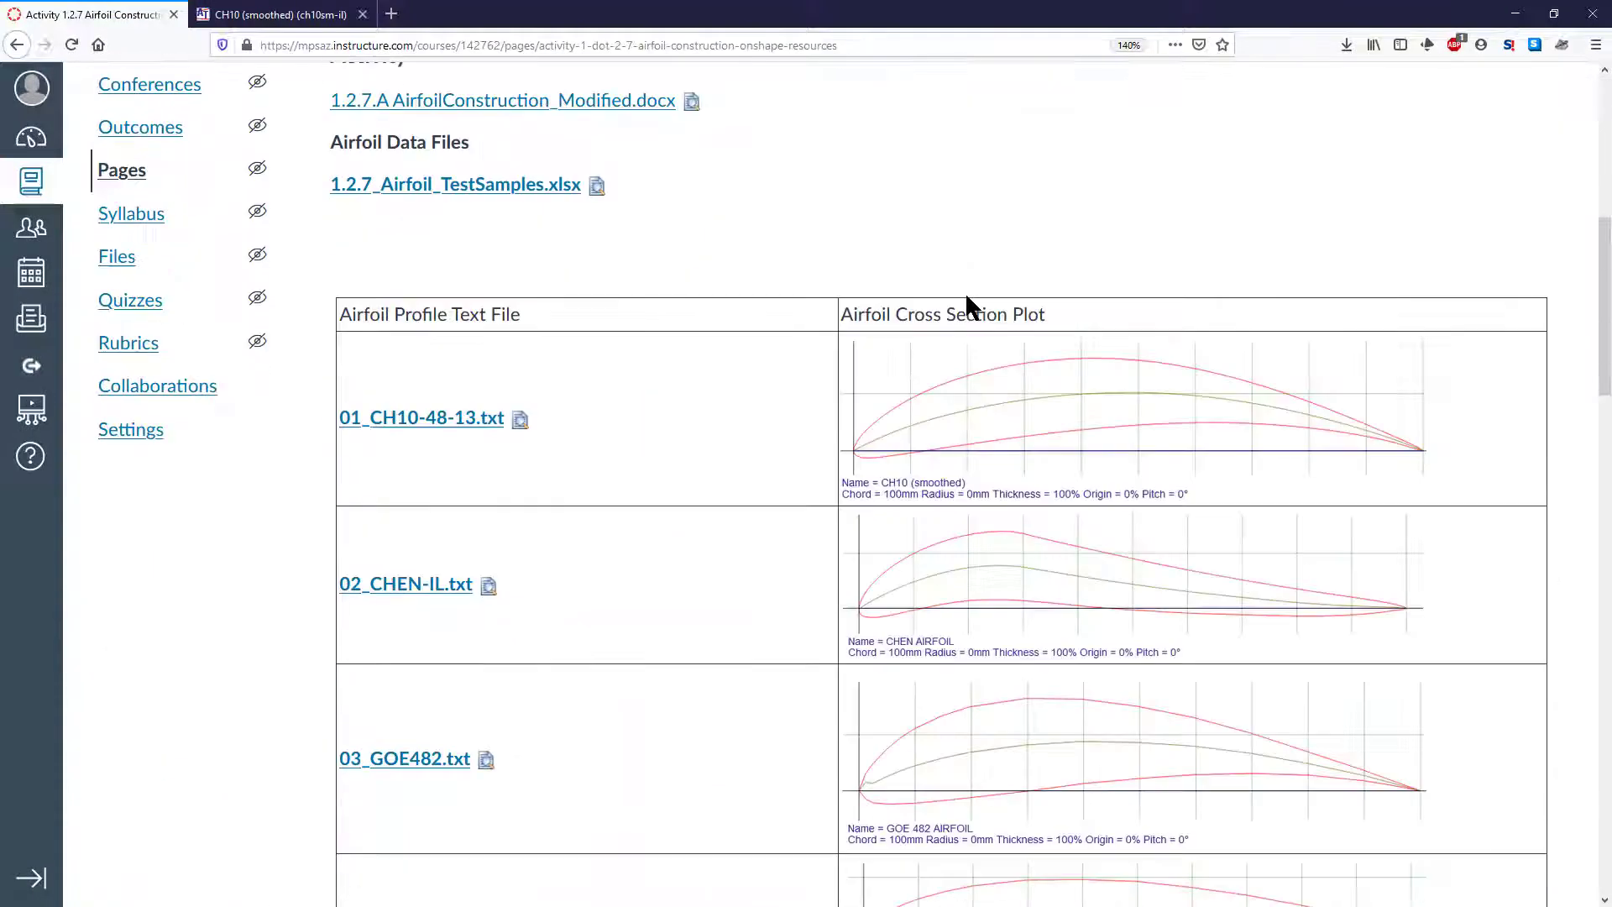
{"action": "scroll", "coordinate": [966, 296], "scroll_direction": "down", "scroll_amount": 3}
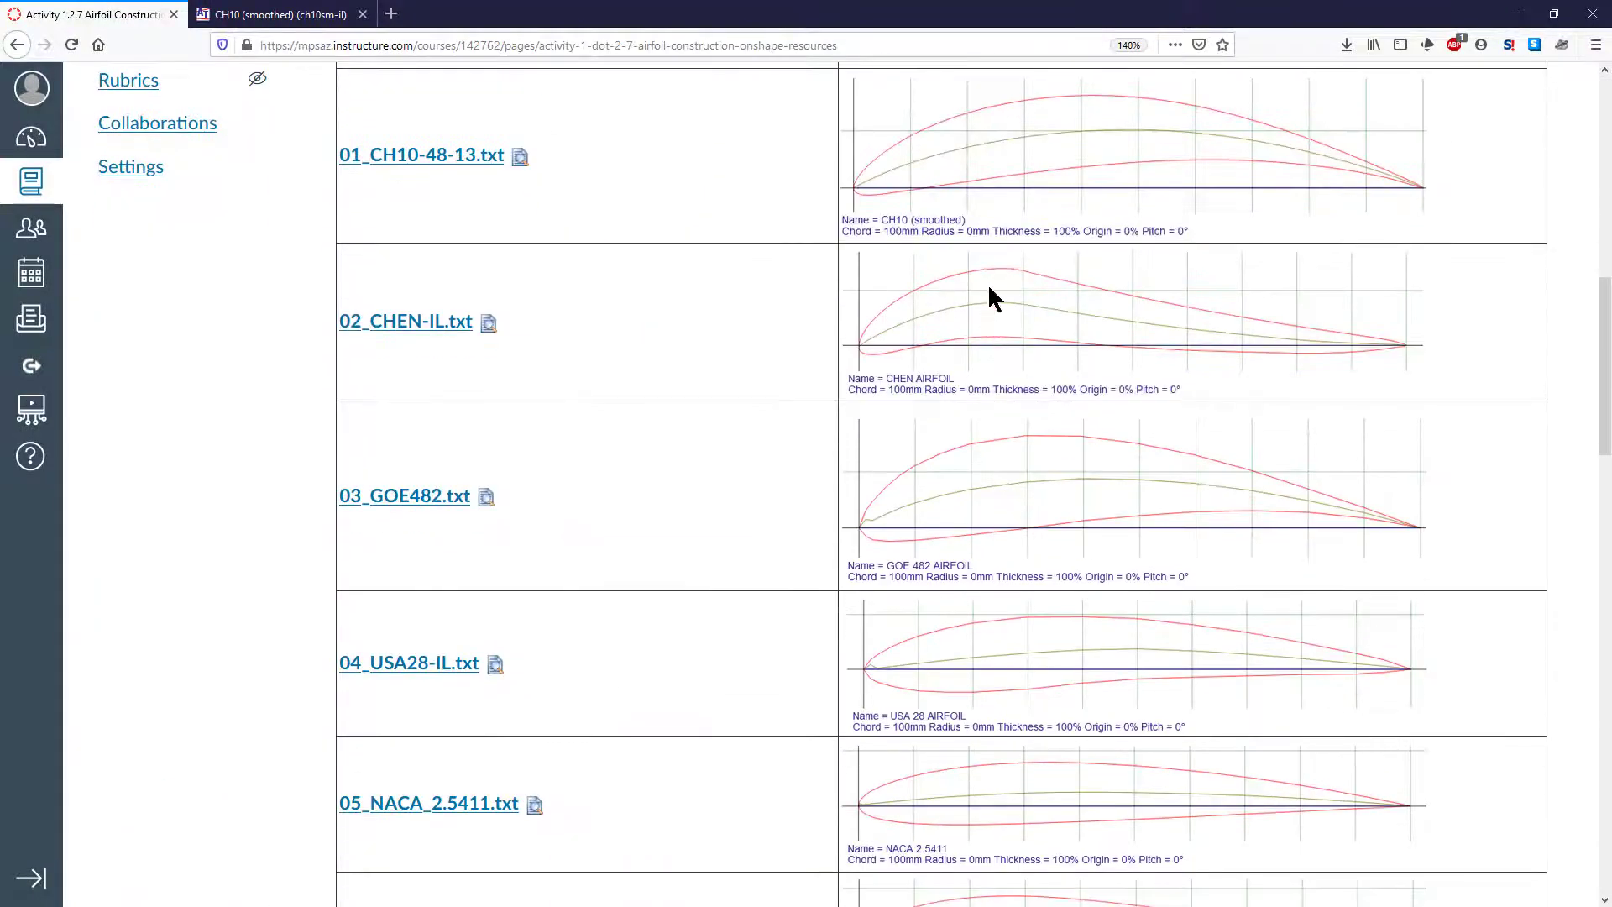
- Start saving the CH10 plot as an image, then cancel the save
{"action": "left_click", "coordinate": [1045, 167]}
{"action": "right_click", "coordinate": [1038, 168]}
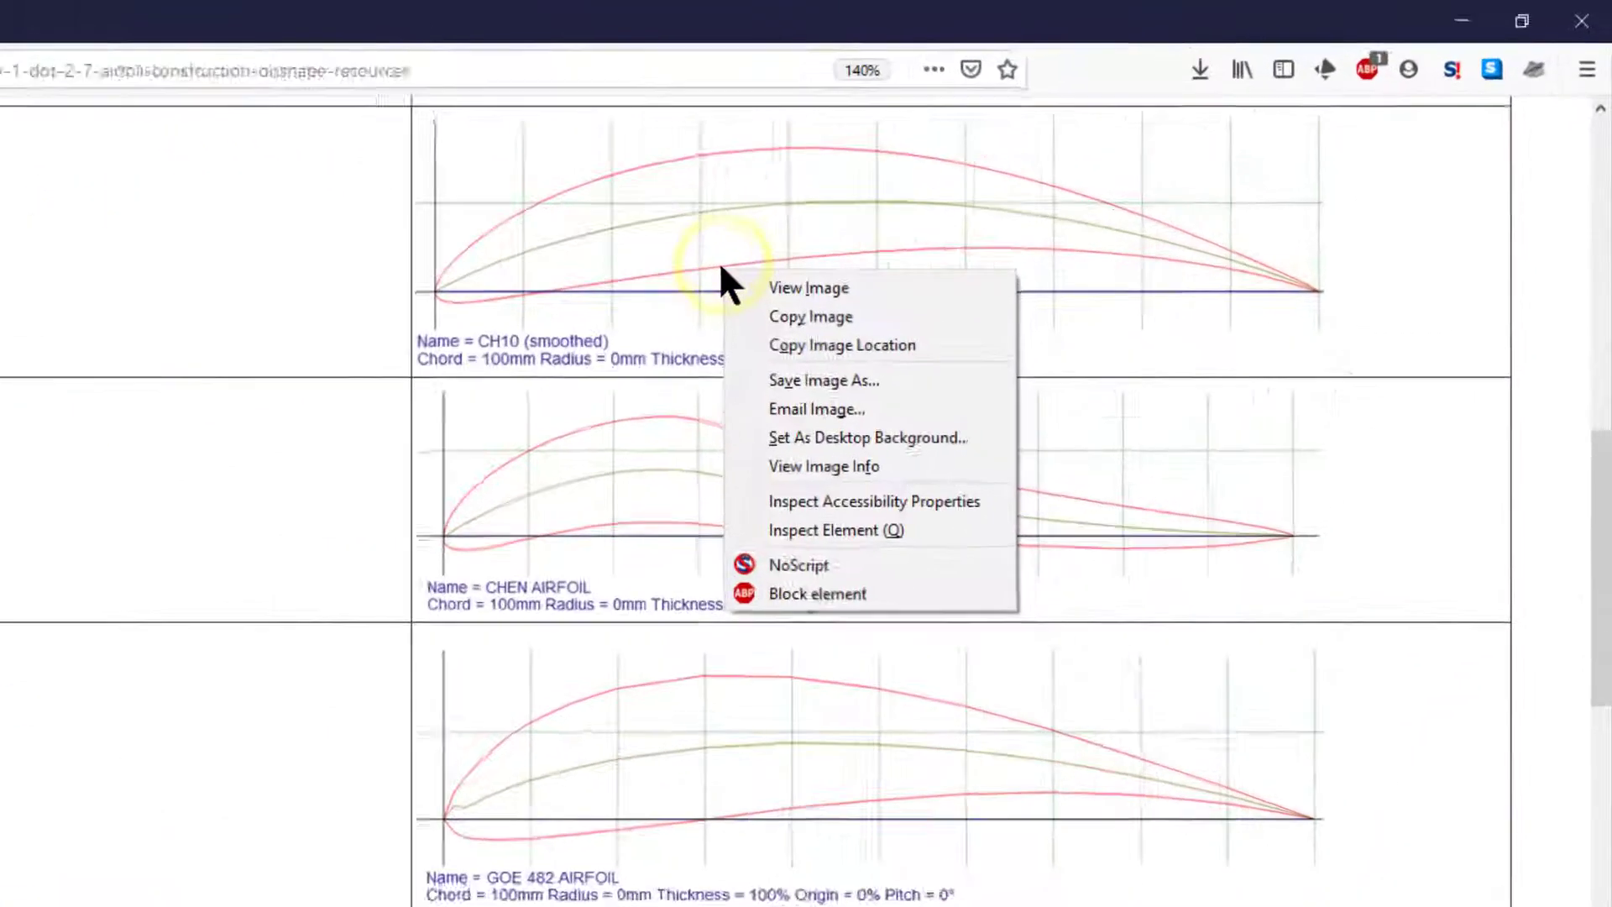
{"action": "left_click", "coordinate": [638, 453]}
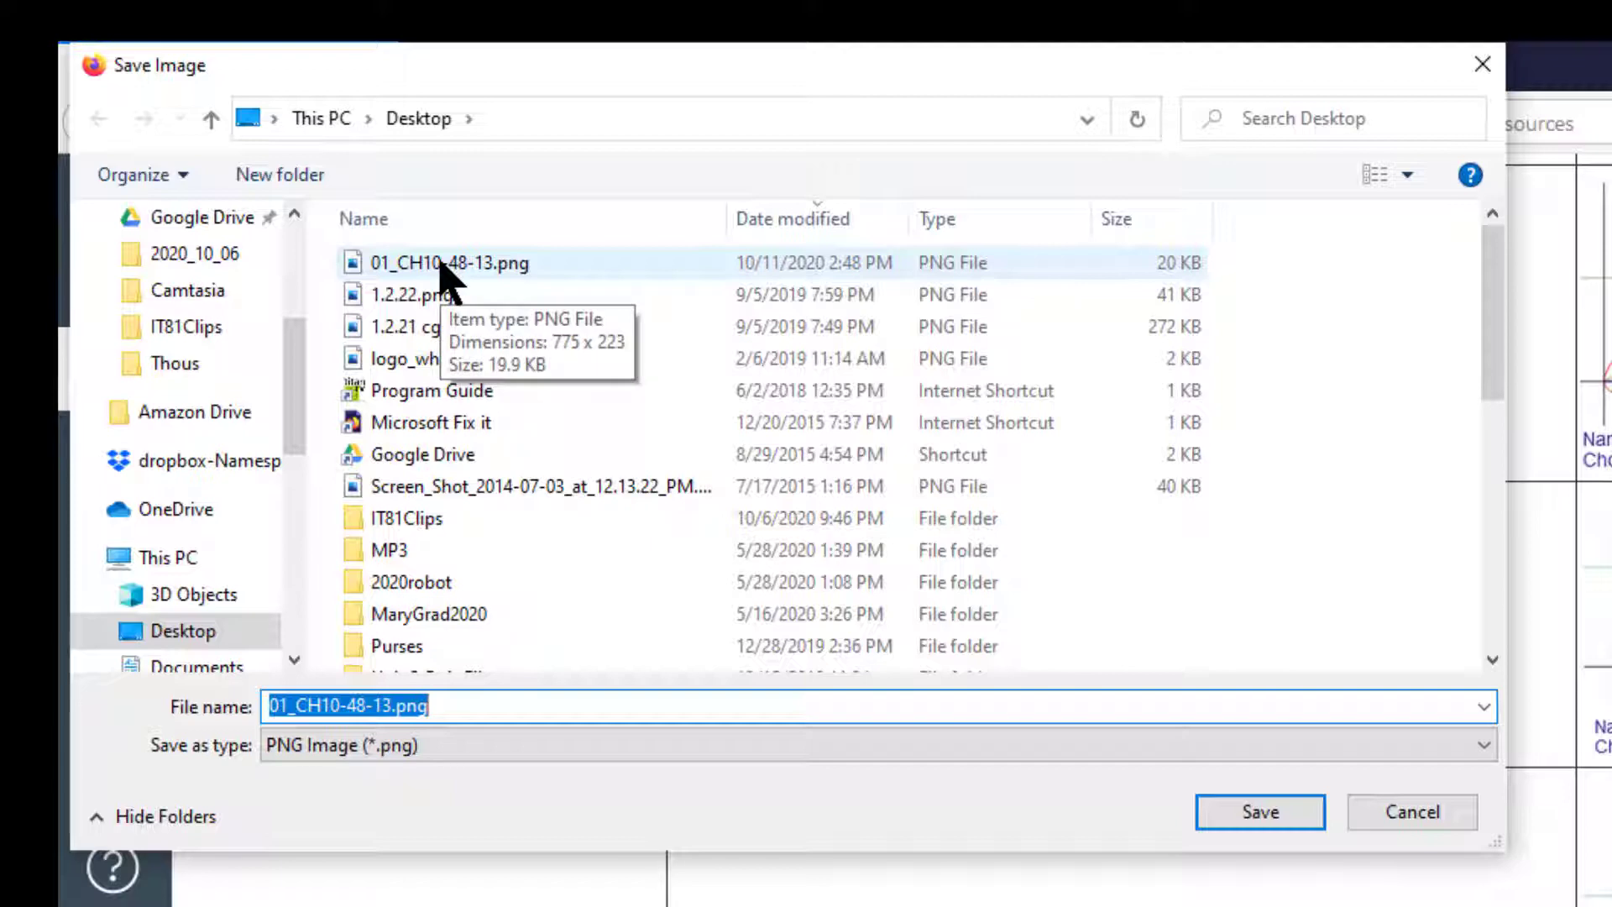
{"action": "left_click", "coordinate": [1408, 811]}
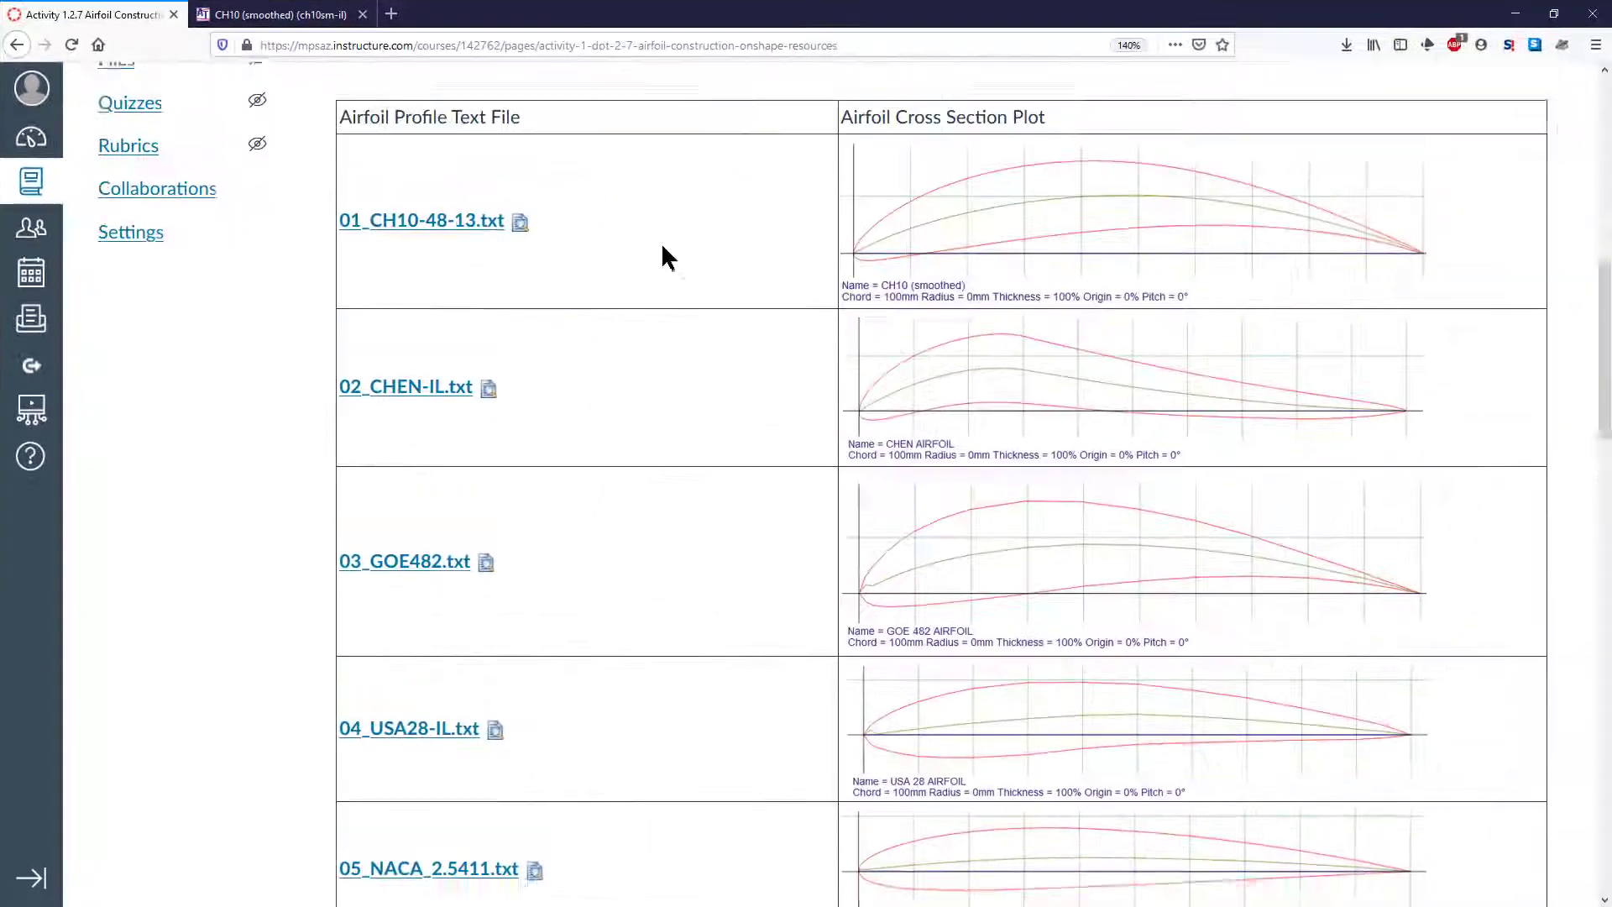
- Close the CH10 browser tab and hide the browser to return to Onshape
{"action": "scroll", "coordinate": [603, 197], "scroll_direction": "up", "scroll_amount": 1}
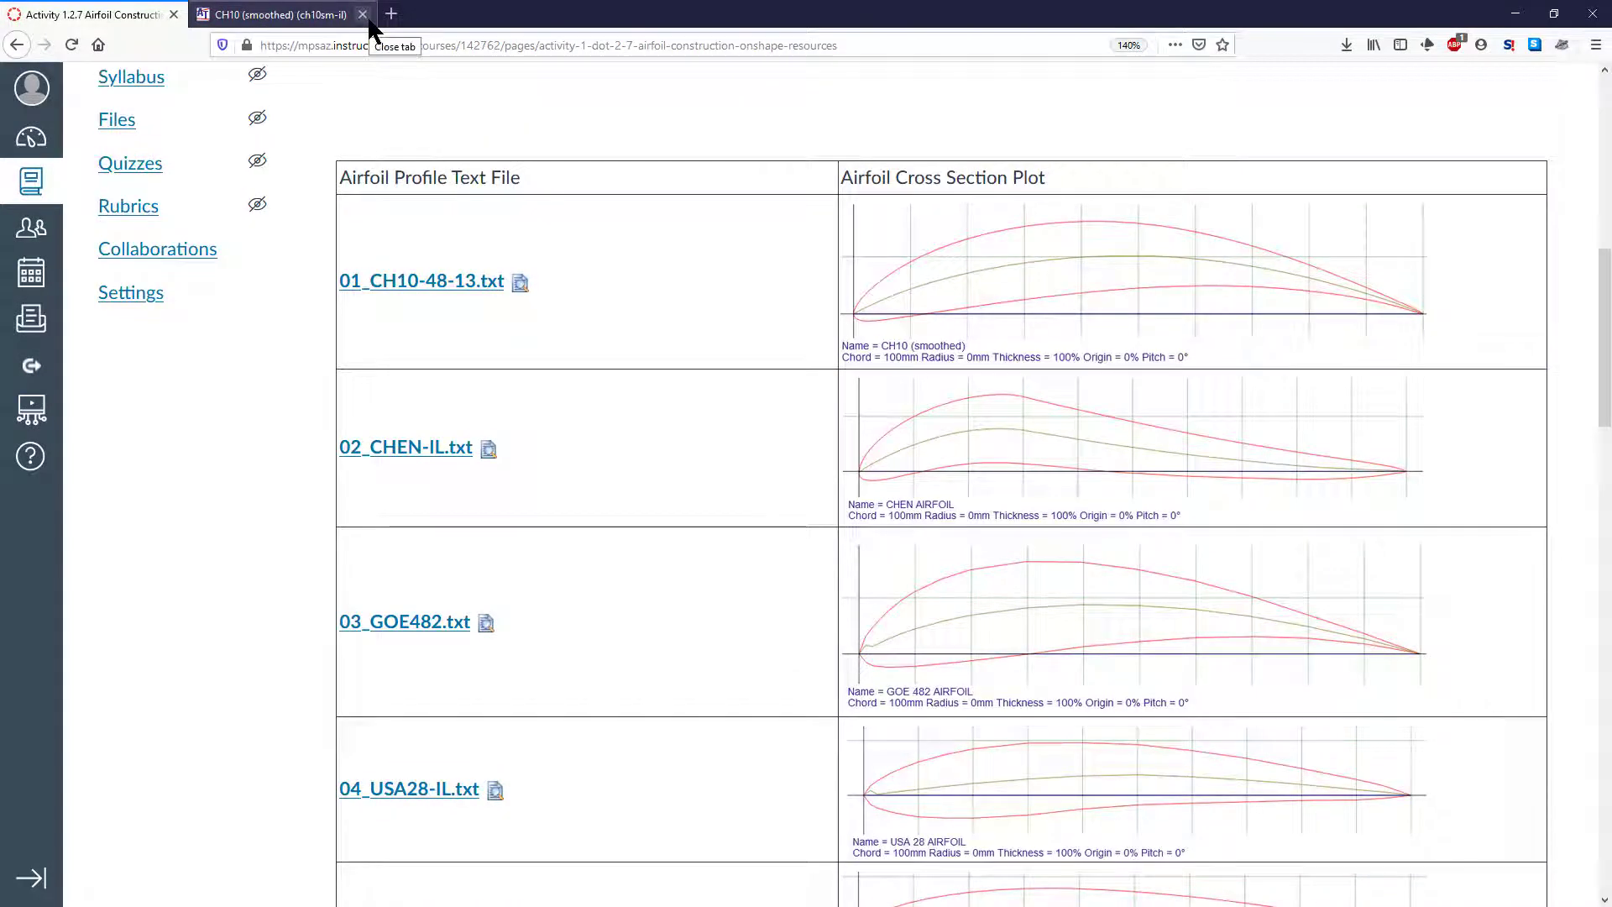
{"action": "left_click", "coordinate": [362, 15]}
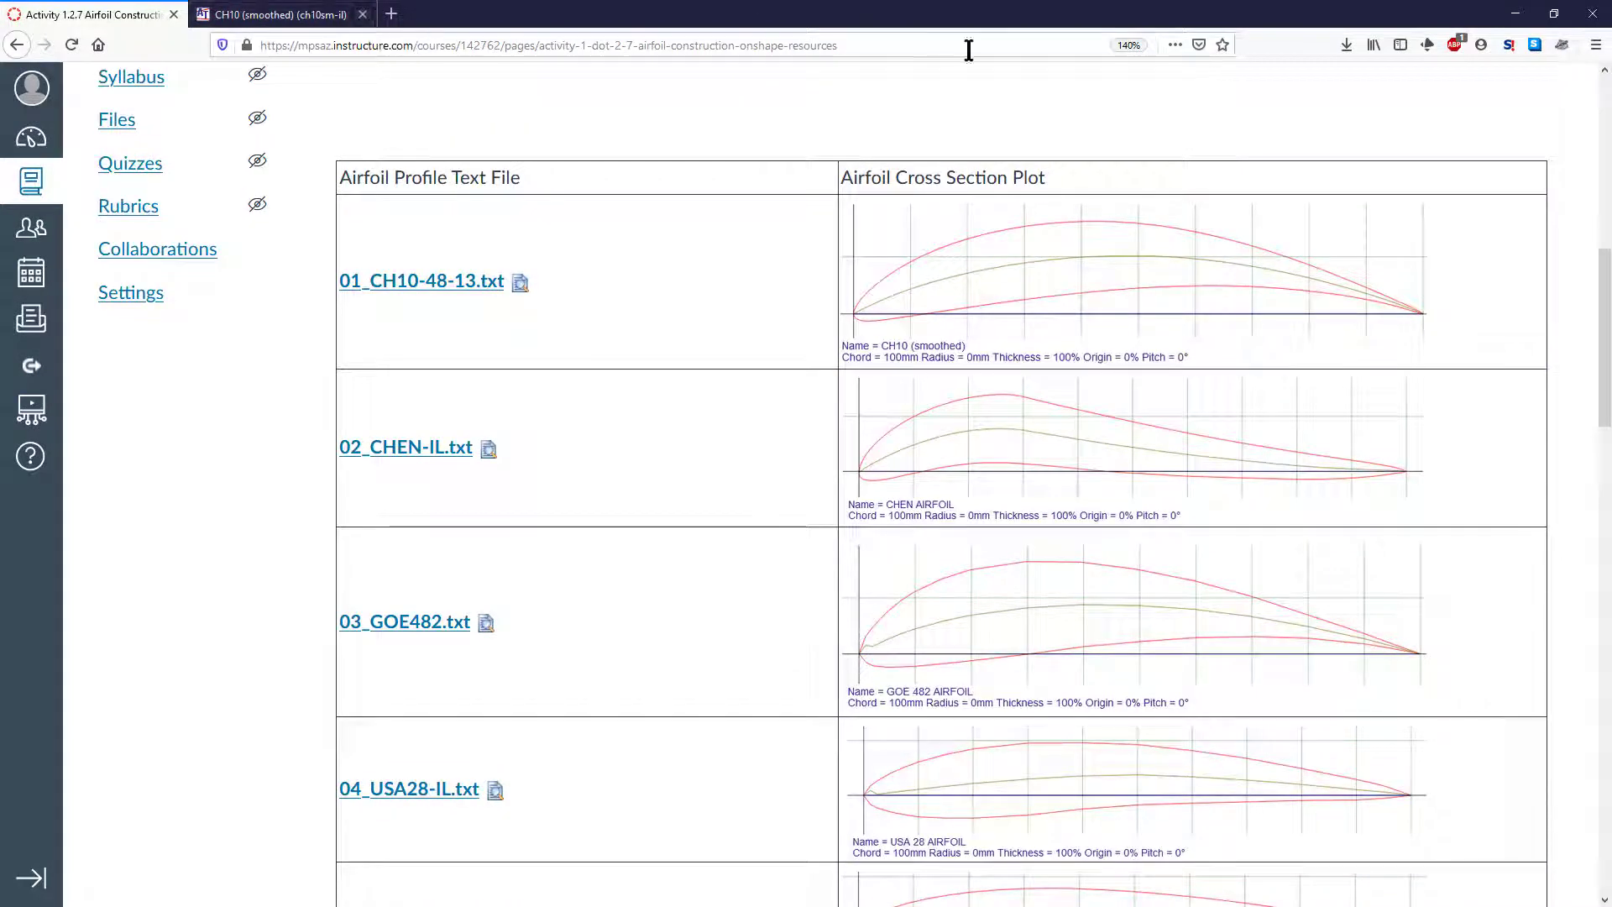
{"action": "left_click", "coordinate": [1515, 14]}
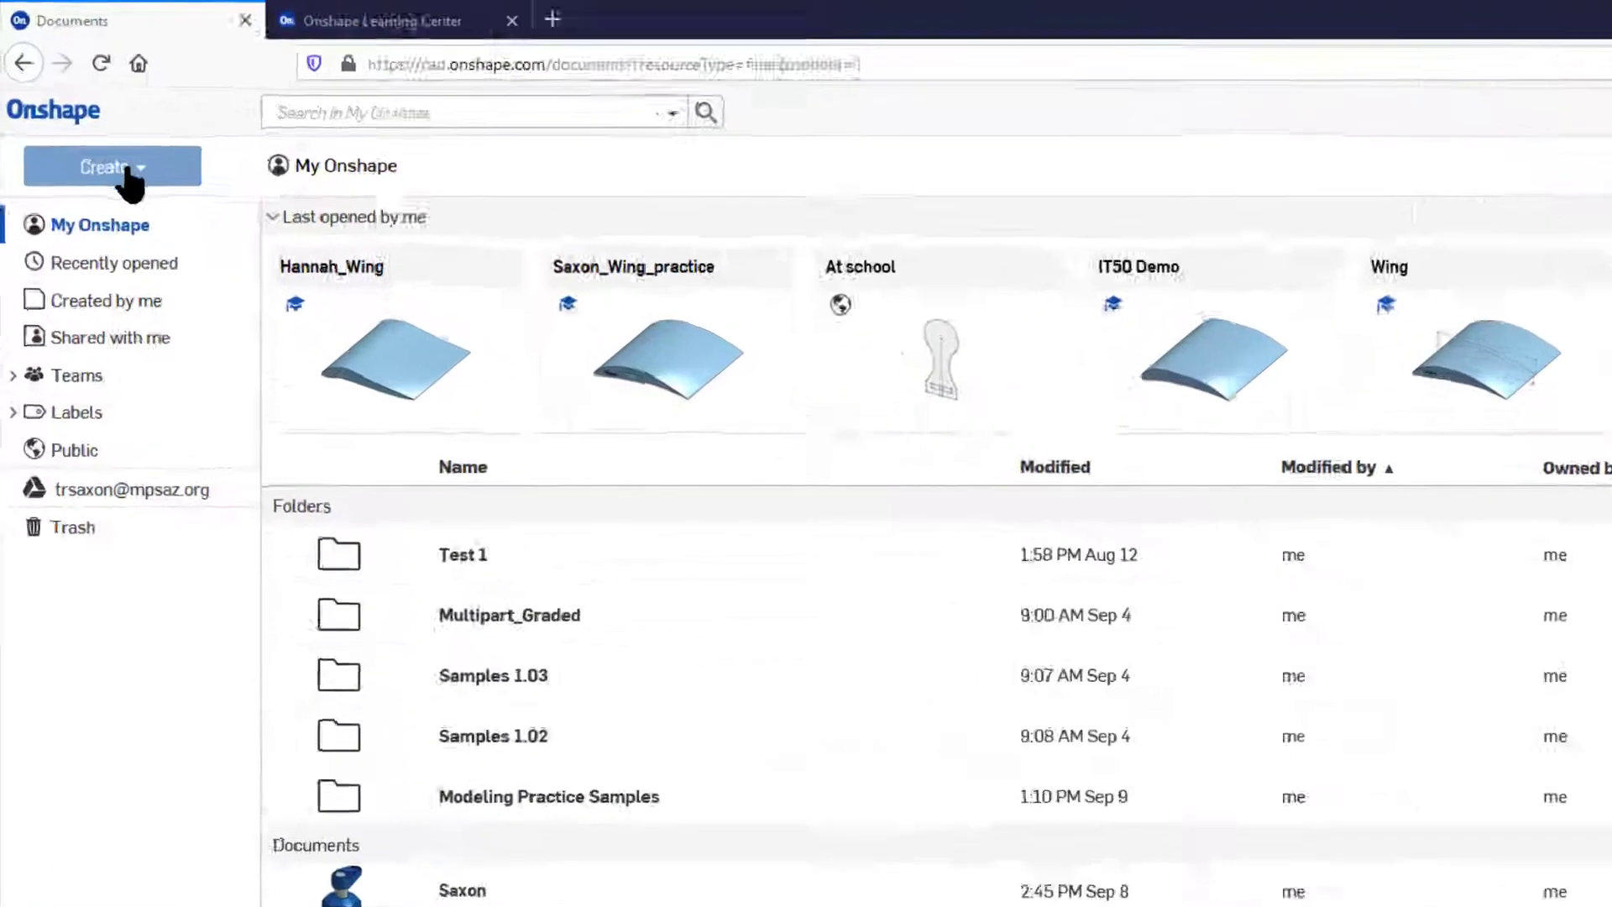
- Create a new document named Saxon_Wing
{"action": "left_click", "coordinate": [90, 118]}
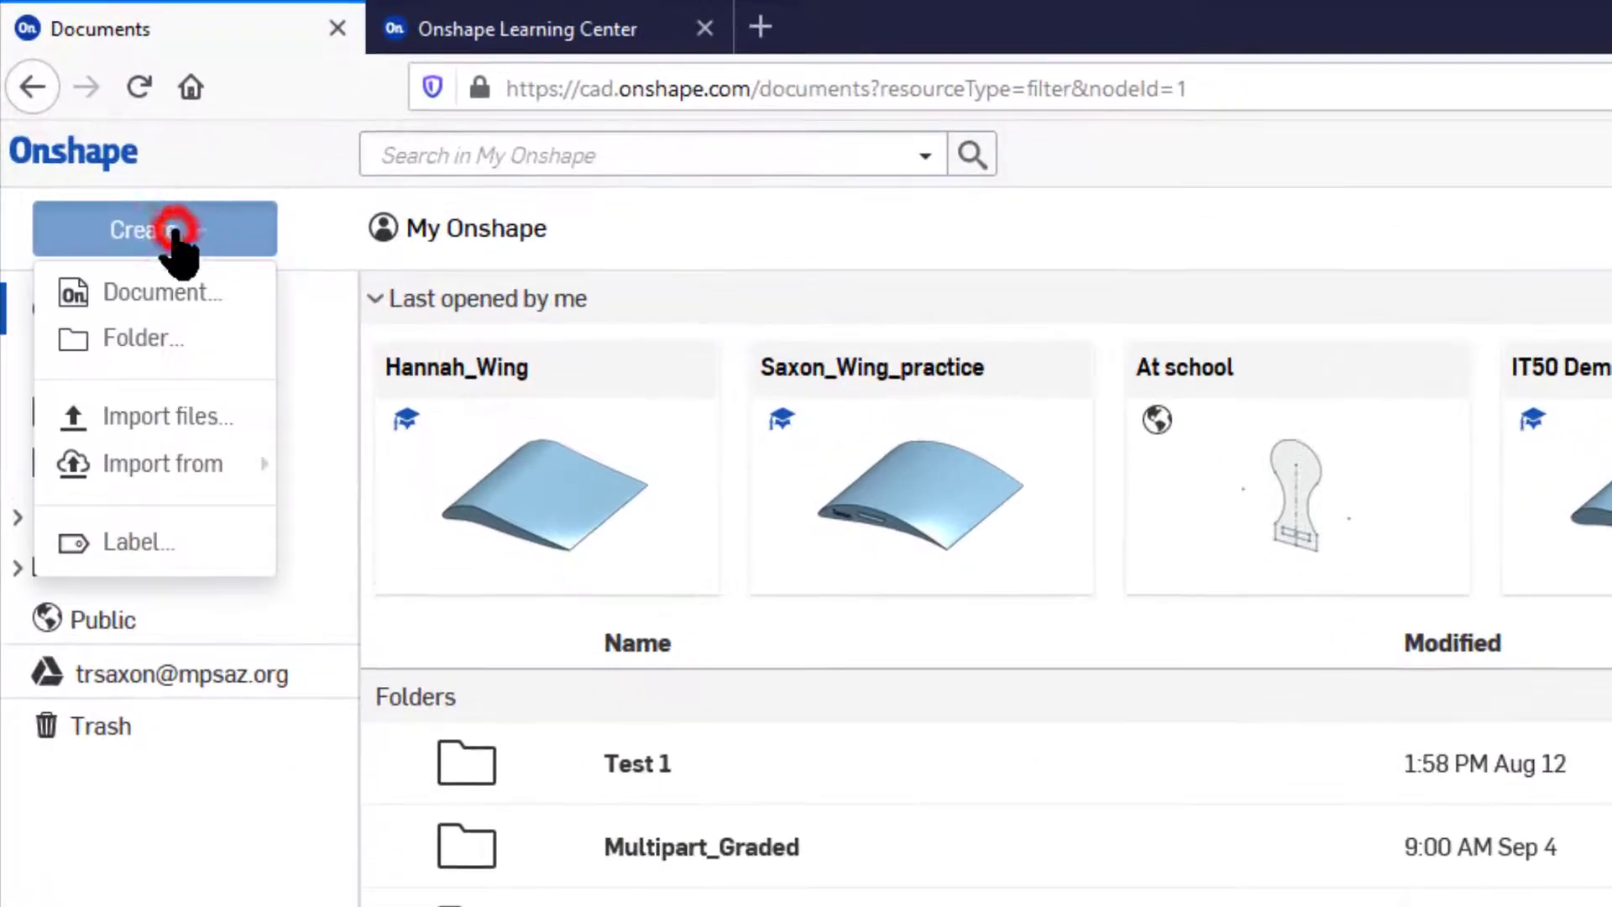
{"action": "left_click", "coordinate": [159, 298]}
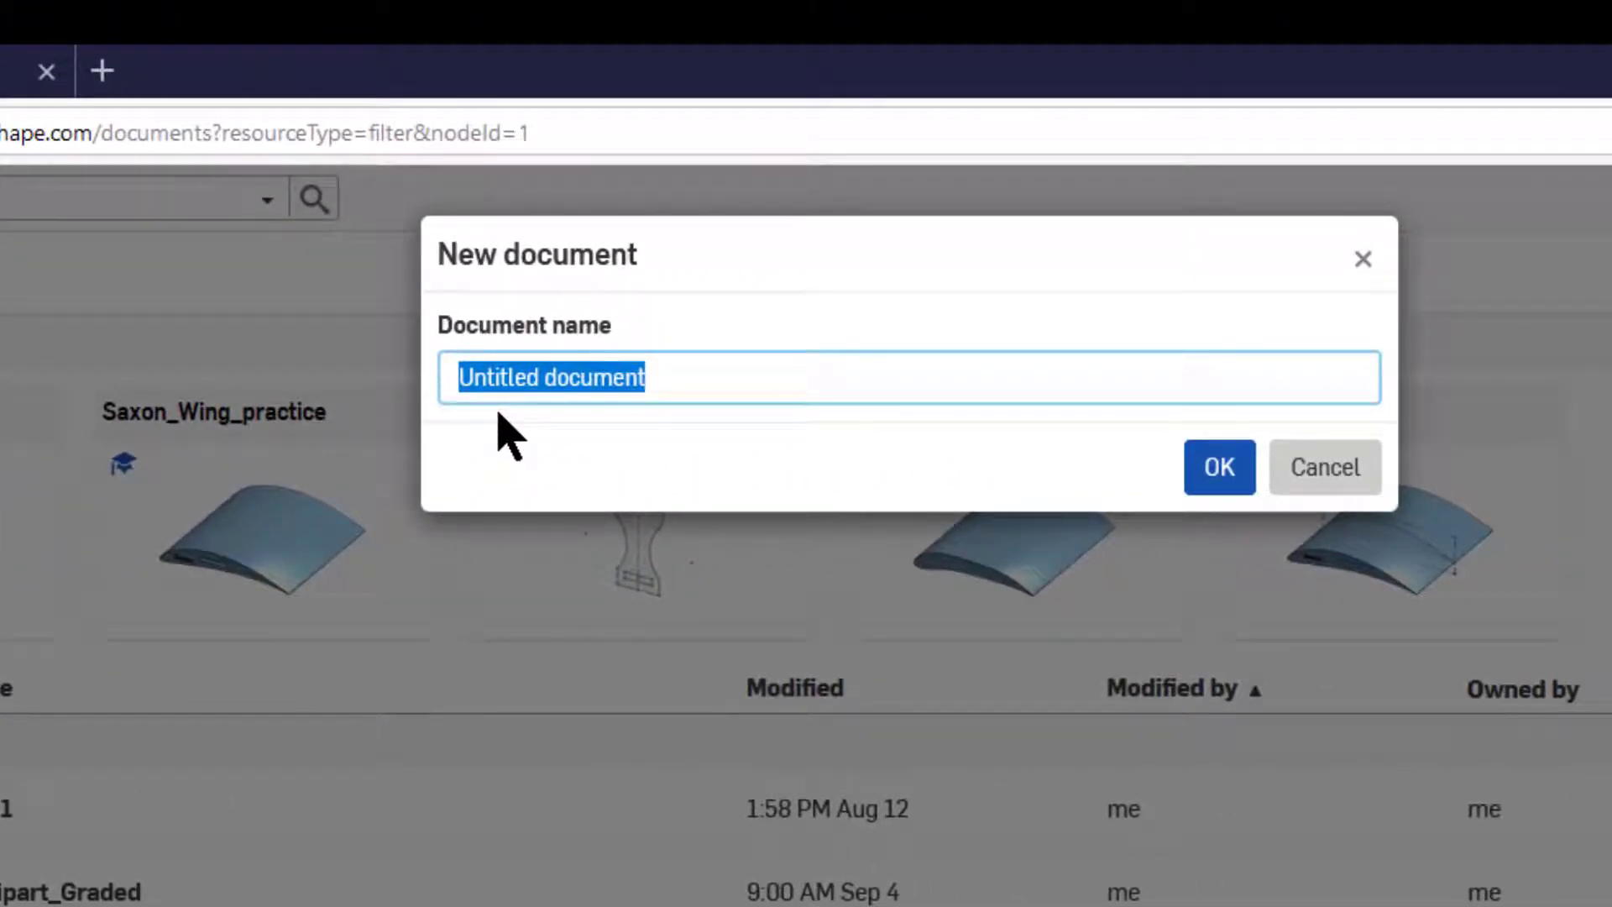
{"action": "type", "text": "Saxon"}
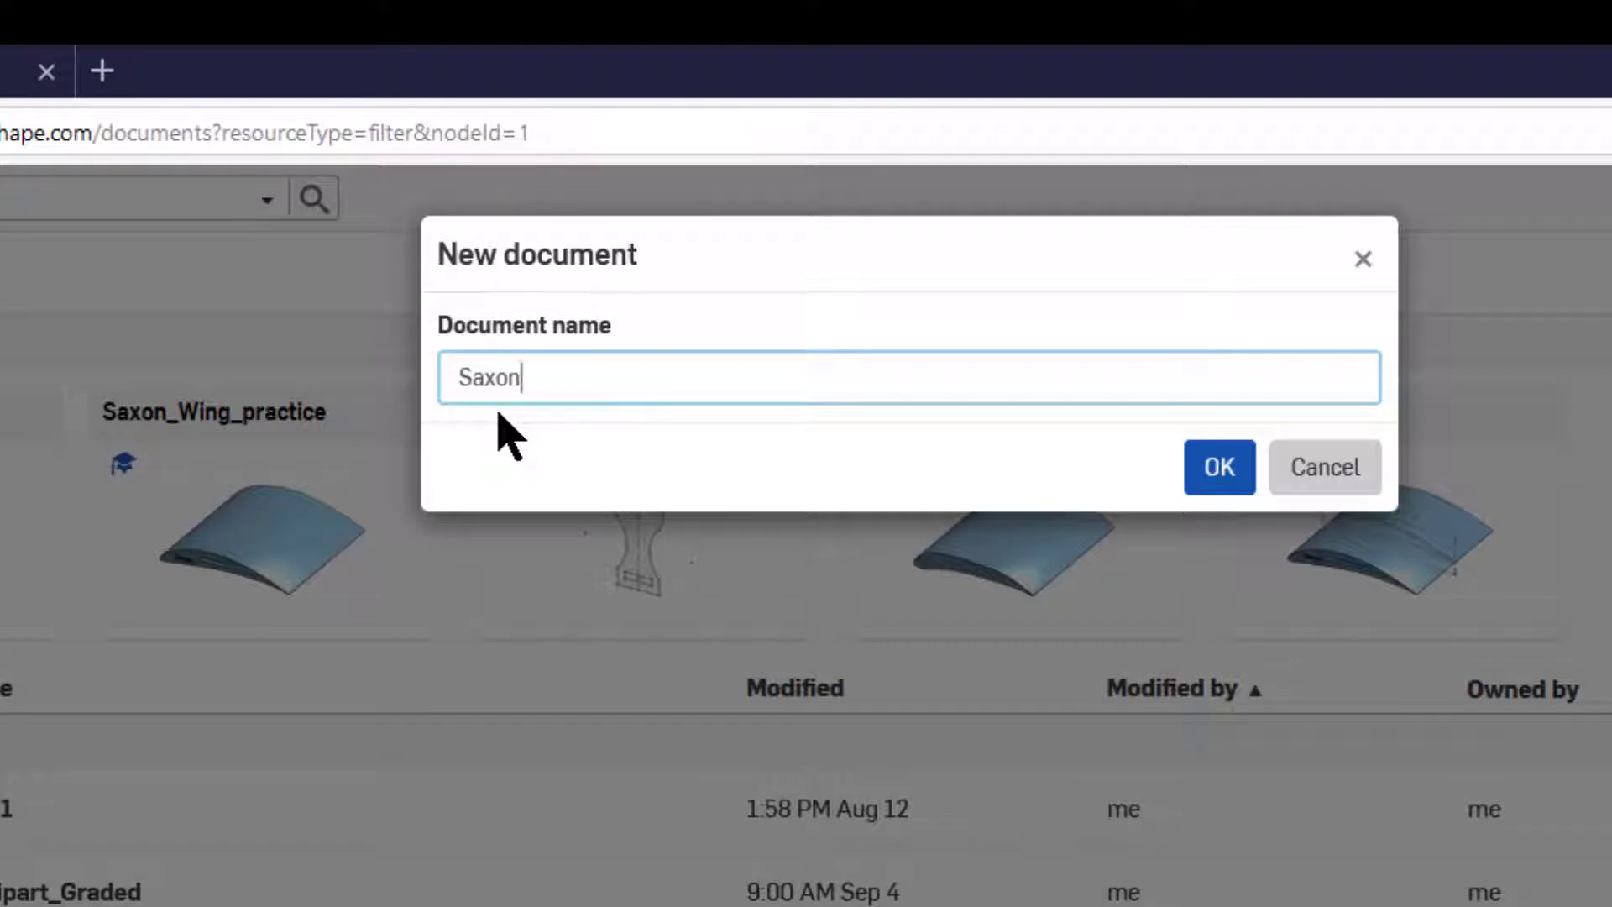
{"action": "type", "text": "_Wing"}
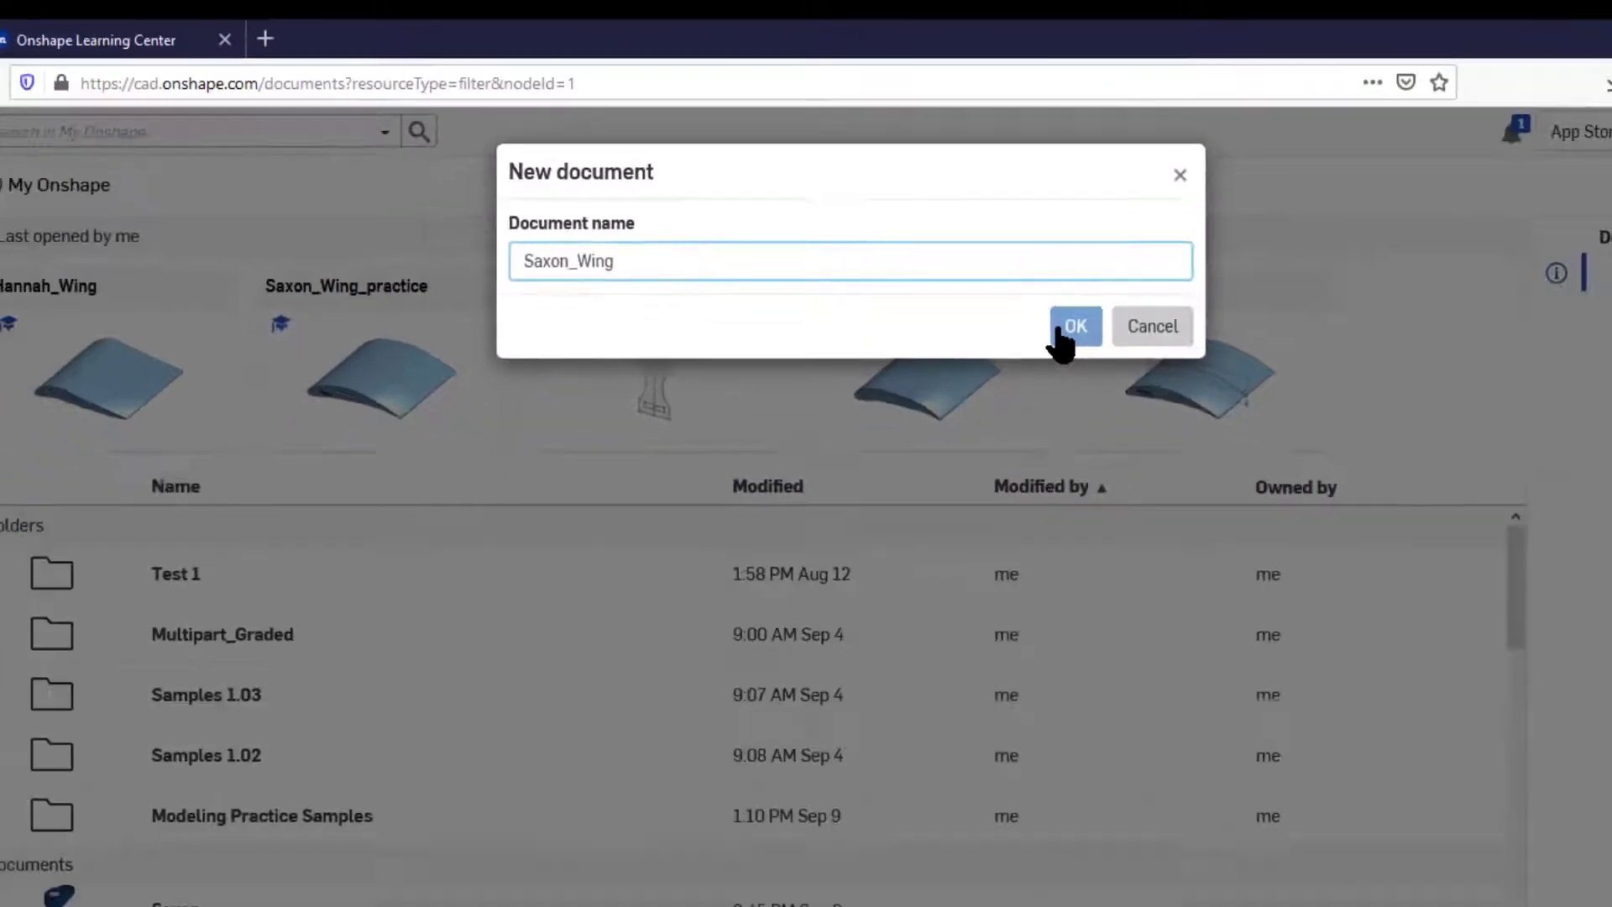
{"action": "left_click", "coordinate": [1219, 467]}
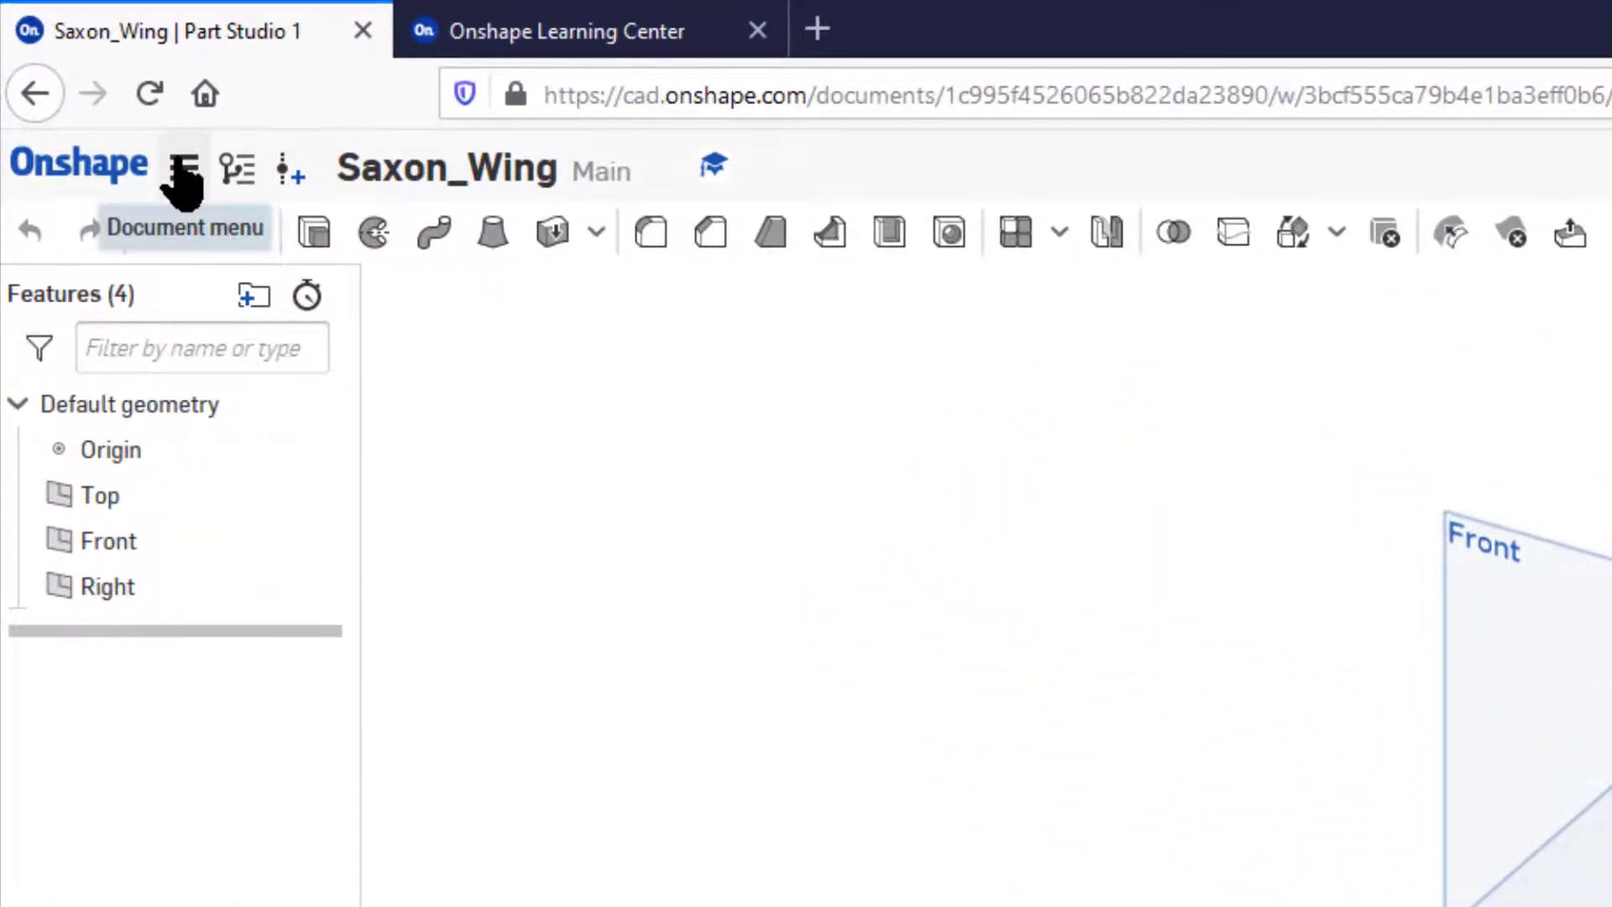
- Set the Saxon_Wing workspace default length unit to Millimeter
{"action": "left_click", "coordinate": [183, 172]}
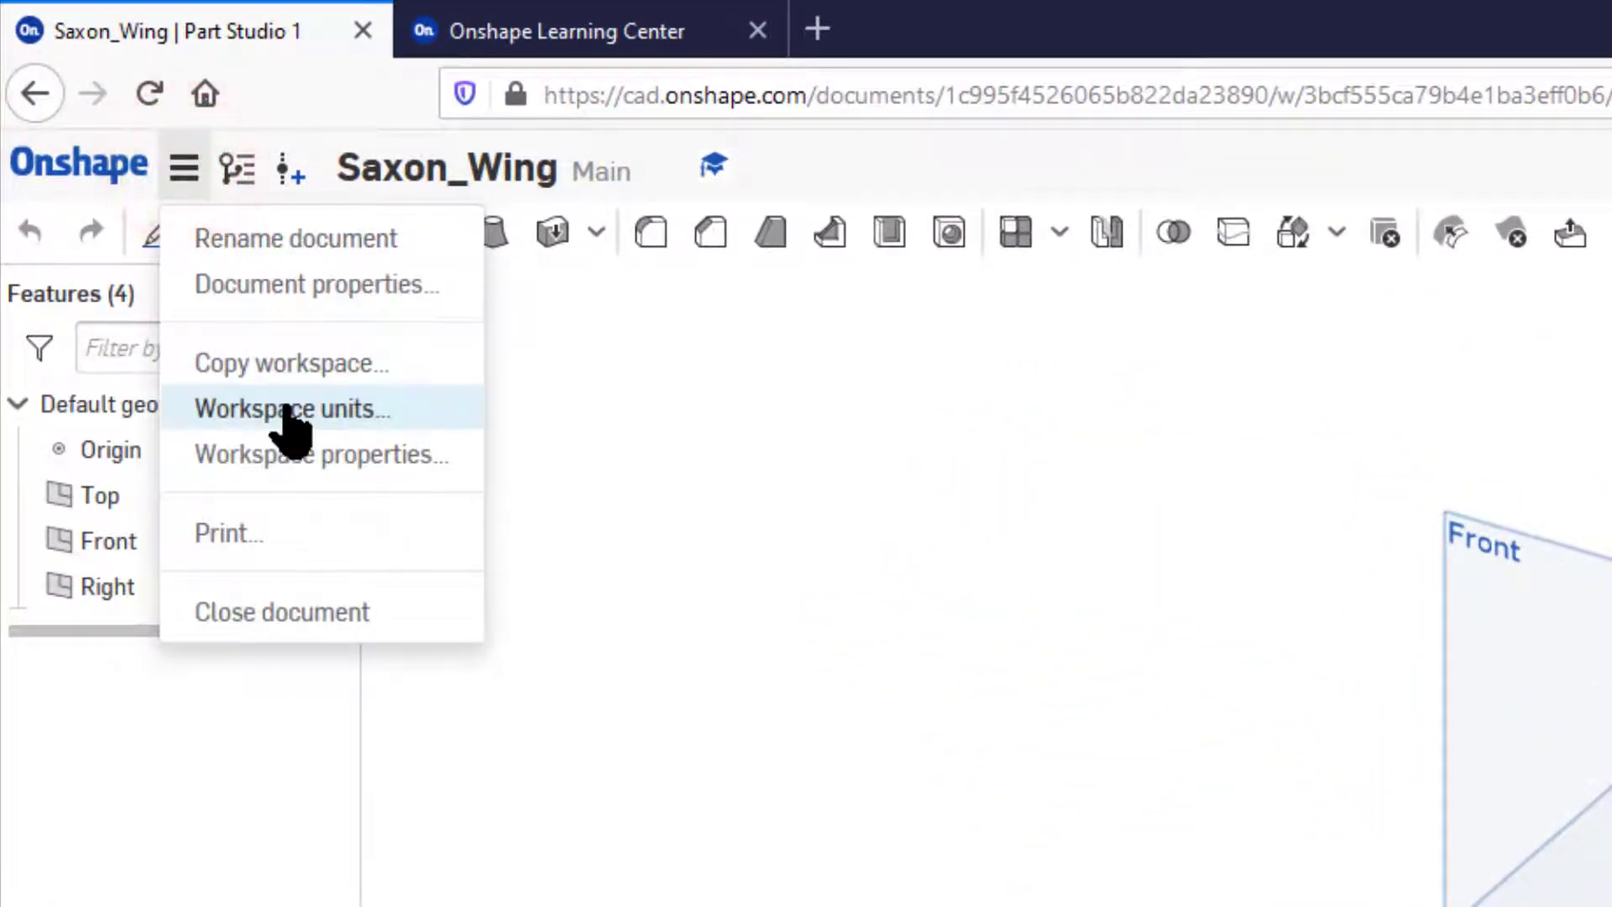
{"action": "left_click", "coordinate": [290, 411]}
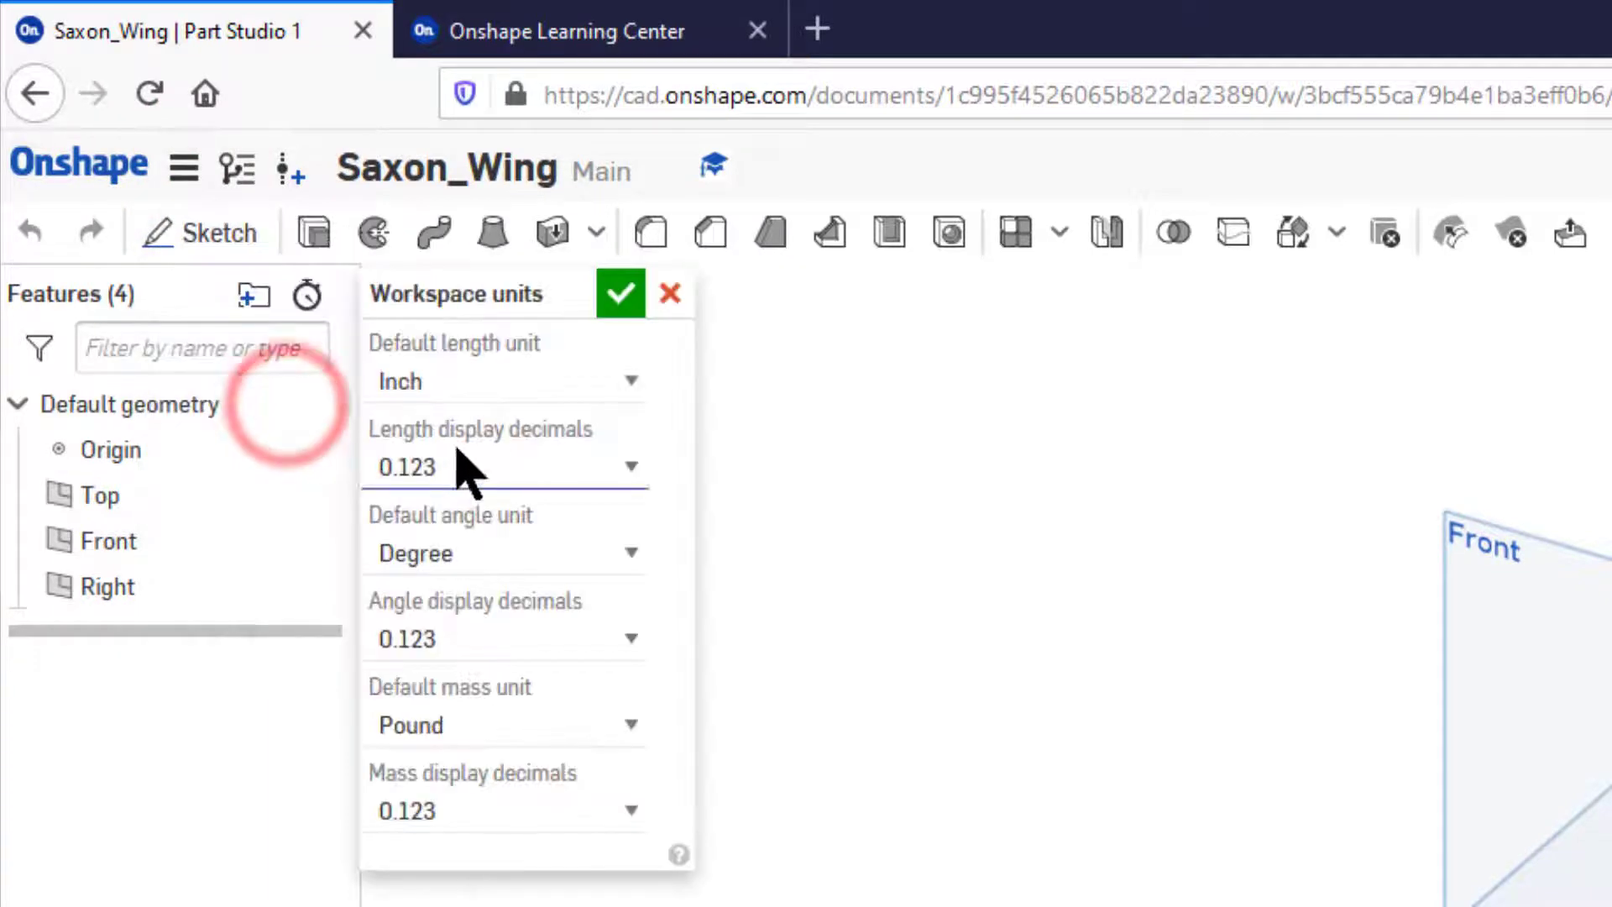
{"action": "left_click", "coordinate": [518, 382]}
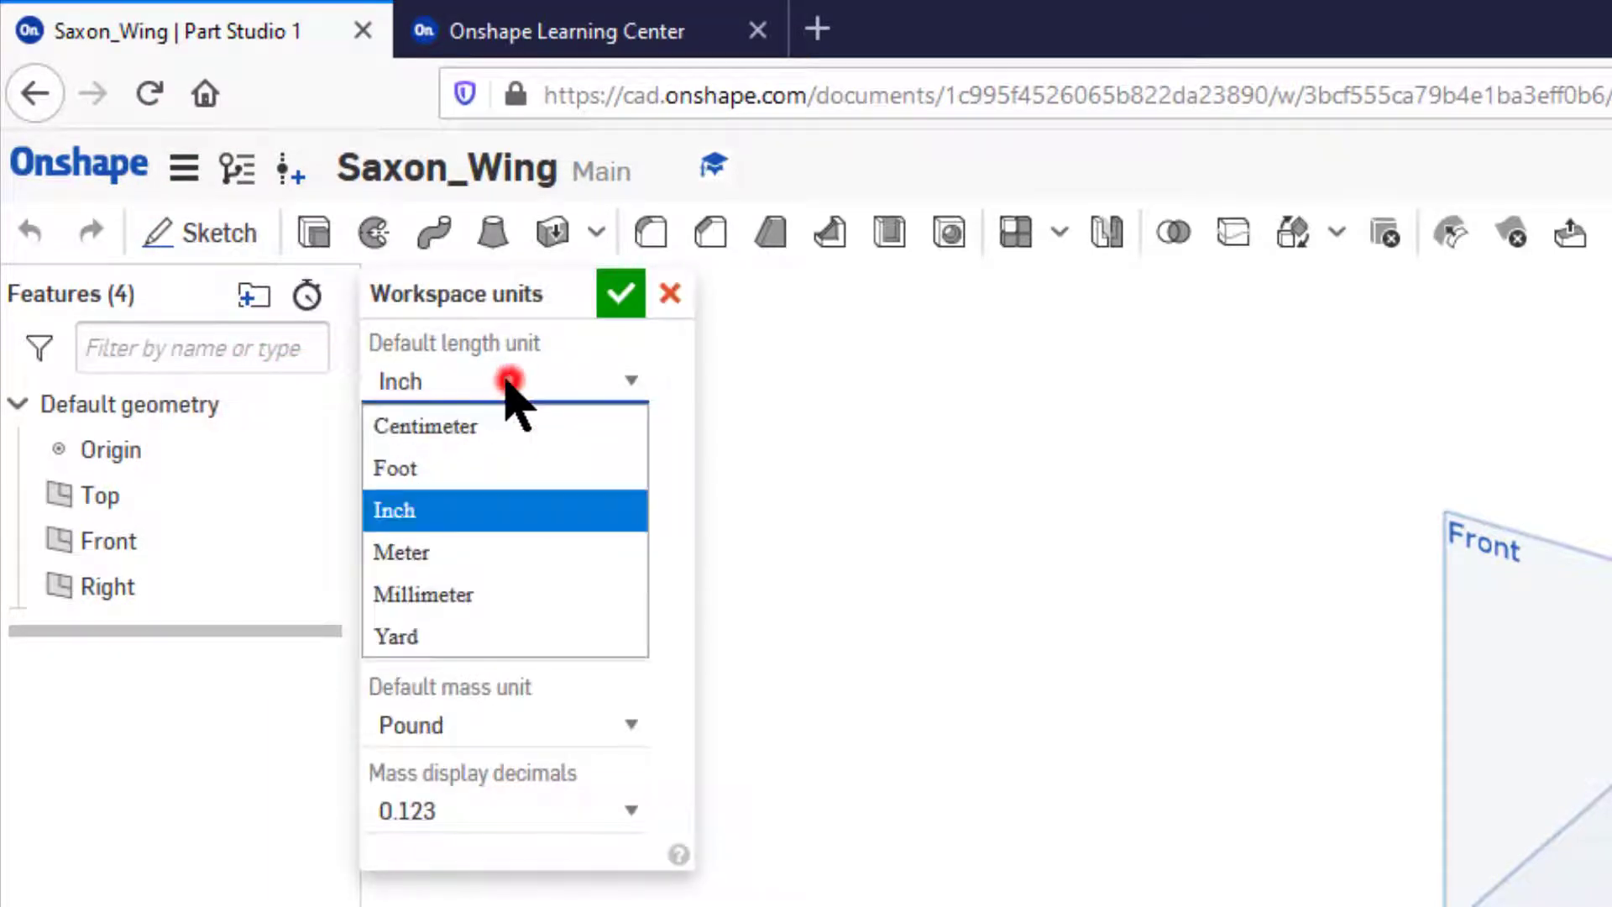
{"action": "left_click", "coordinate": [484, 592]}
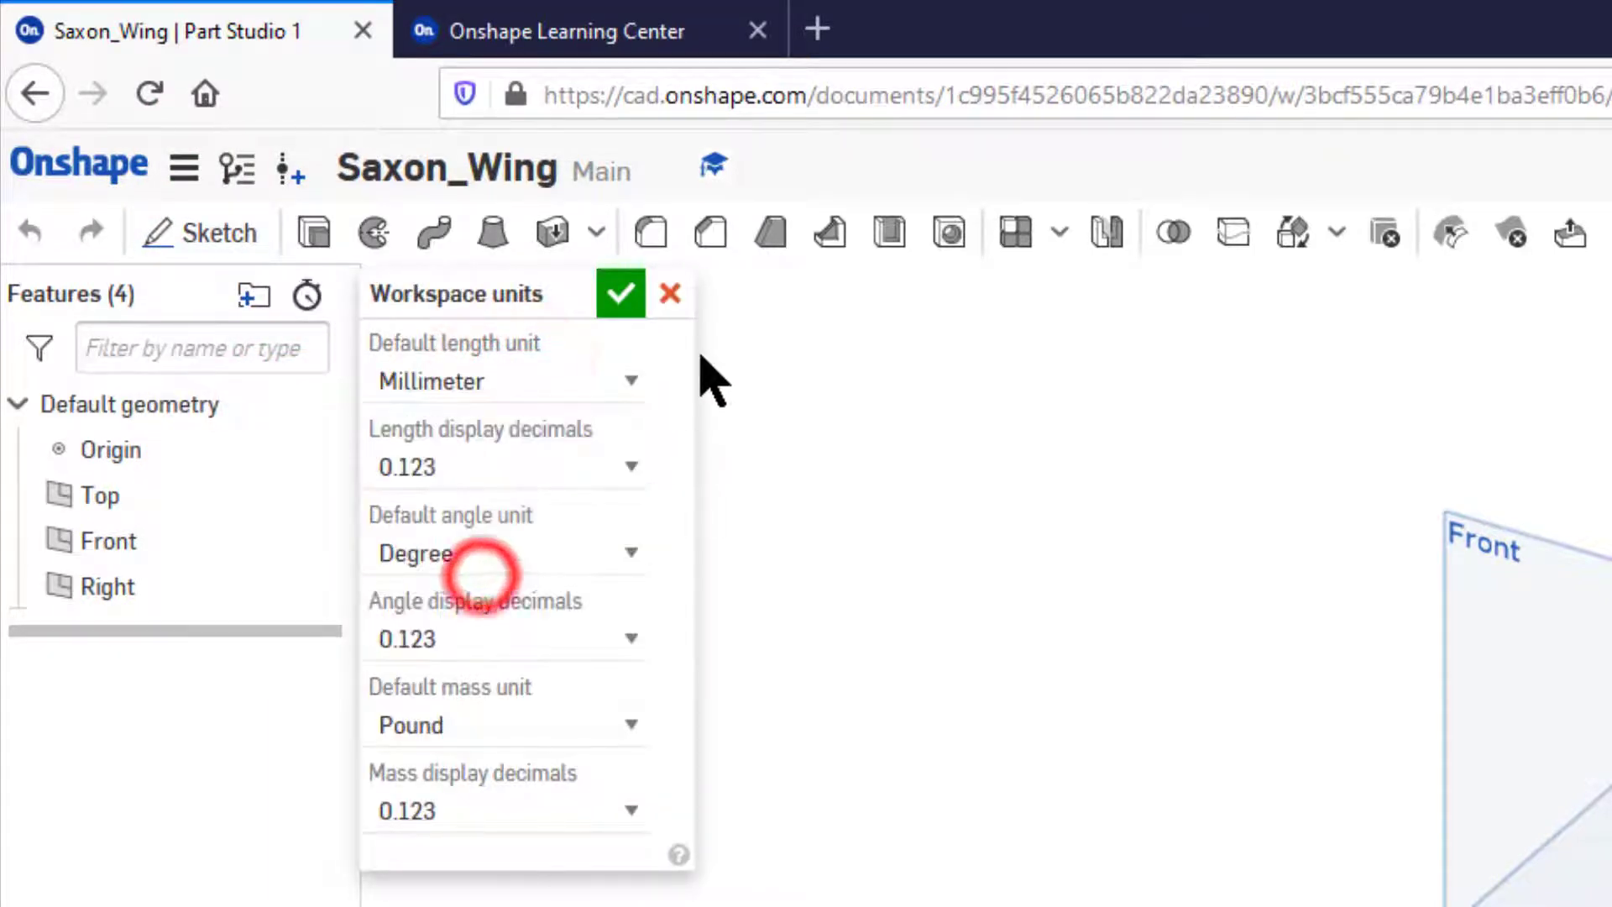
{"action": "left_click", "coordinate": [621, 295]}
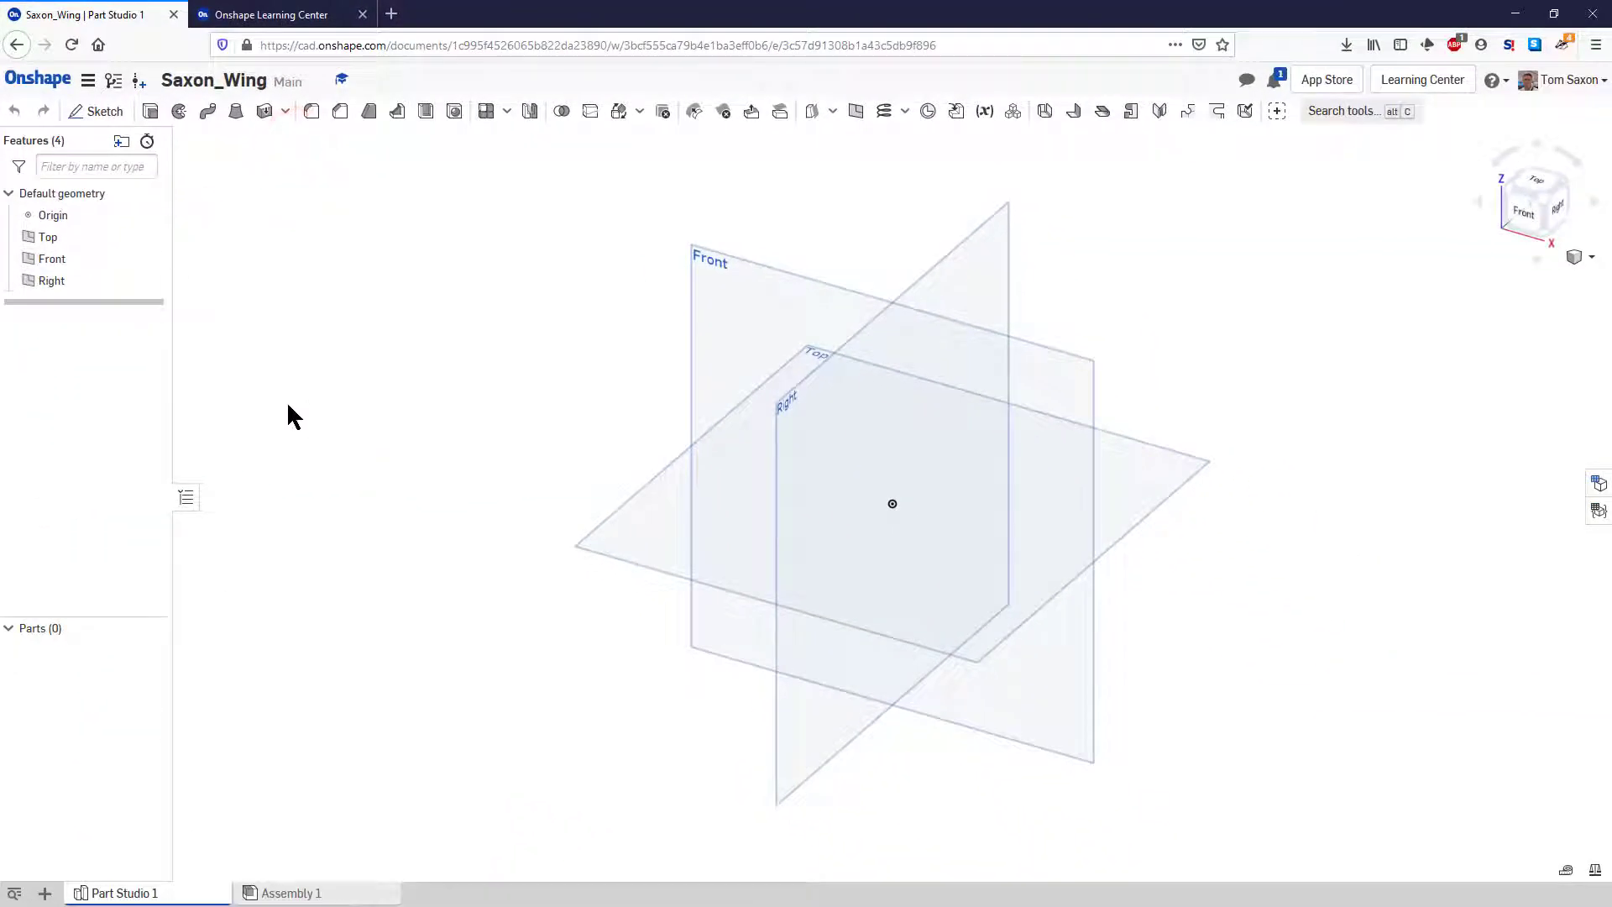
- Start Sketch 1 on the Front plane and view it normal
{"action": "left_click", "coordinate": [90, 109]}
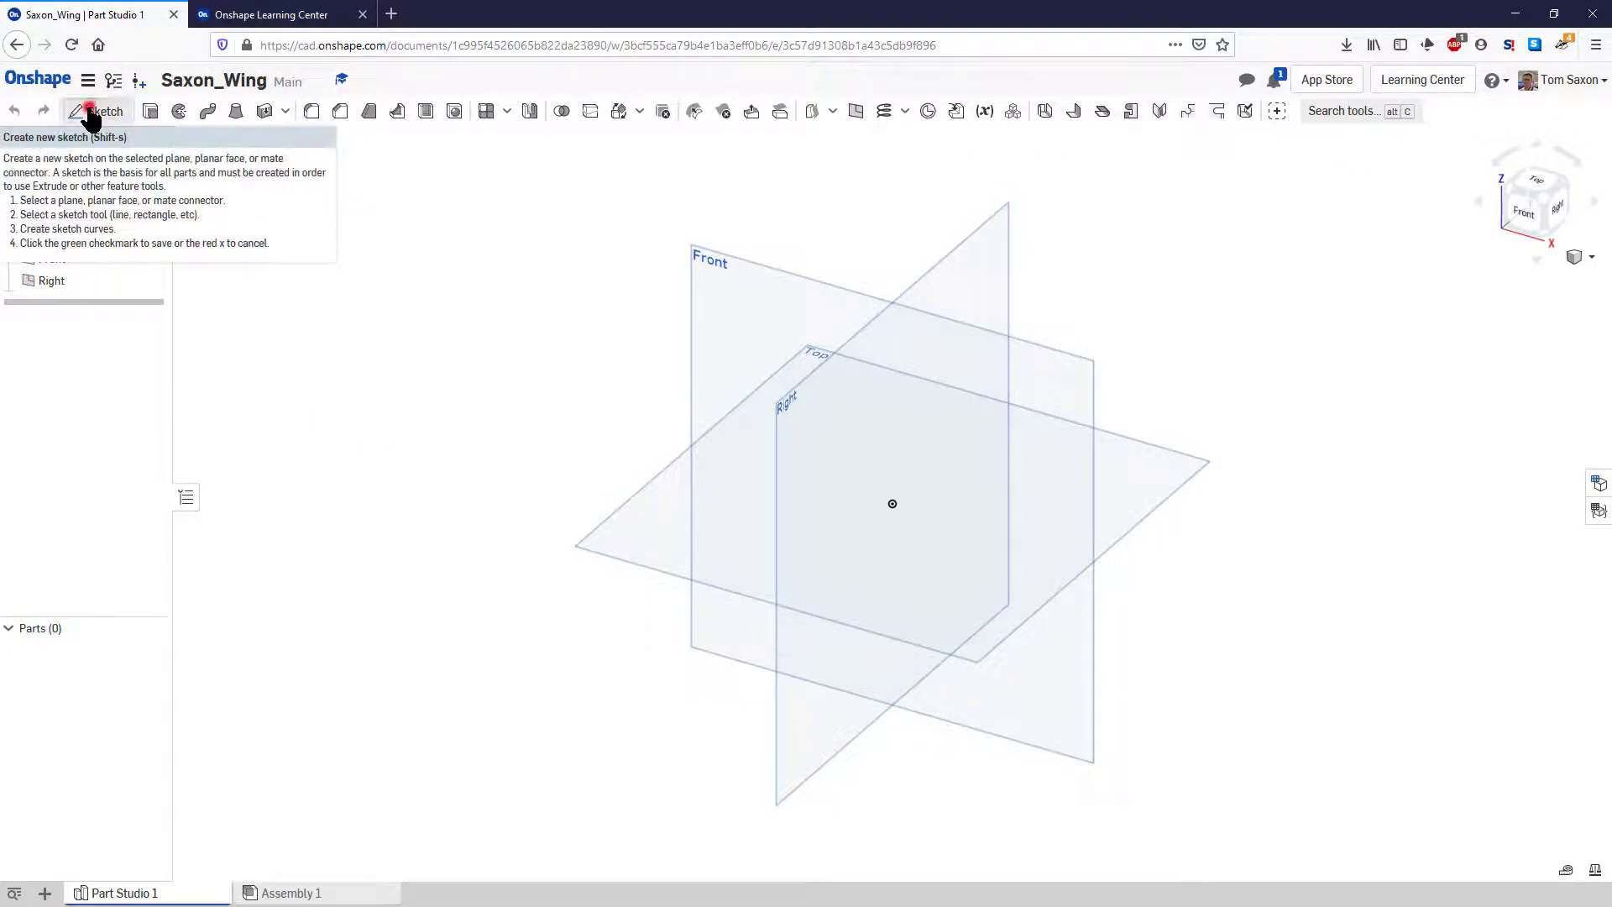
{"action": "left_click", "coordinate": [713, 266]}
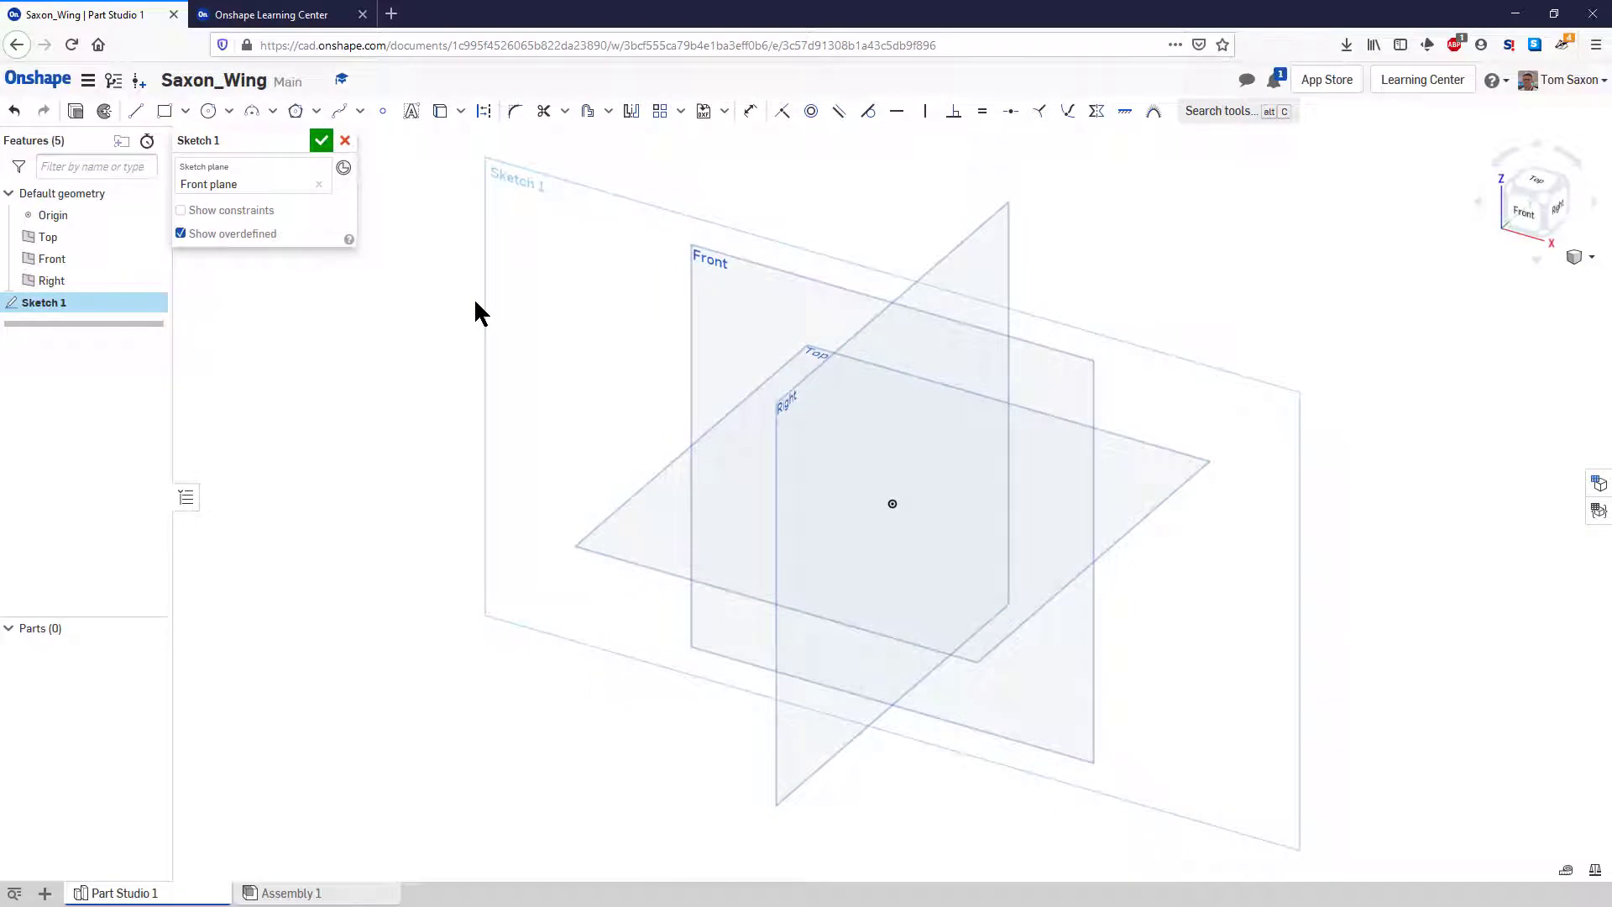
{"action": "key", "text": "n"}
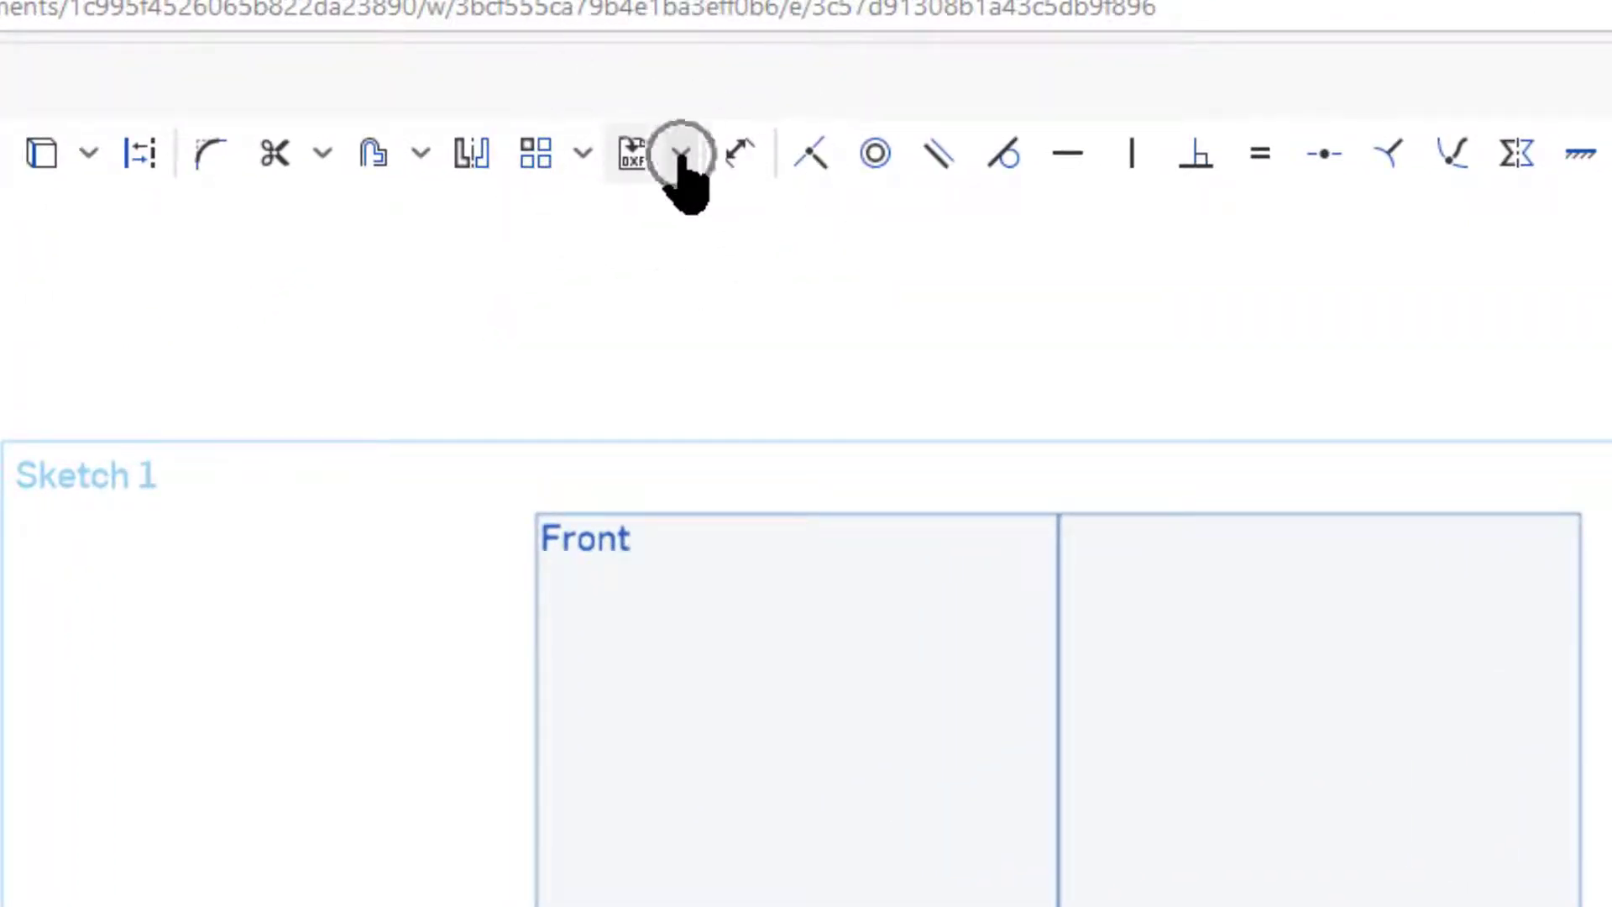
- Bring up the Insert an image dialog from the sketch's import dropdown
{"action": "left_click", "coordinate": [680, 159]}
{"action": "left_click", "coordinate": [681, 160]}
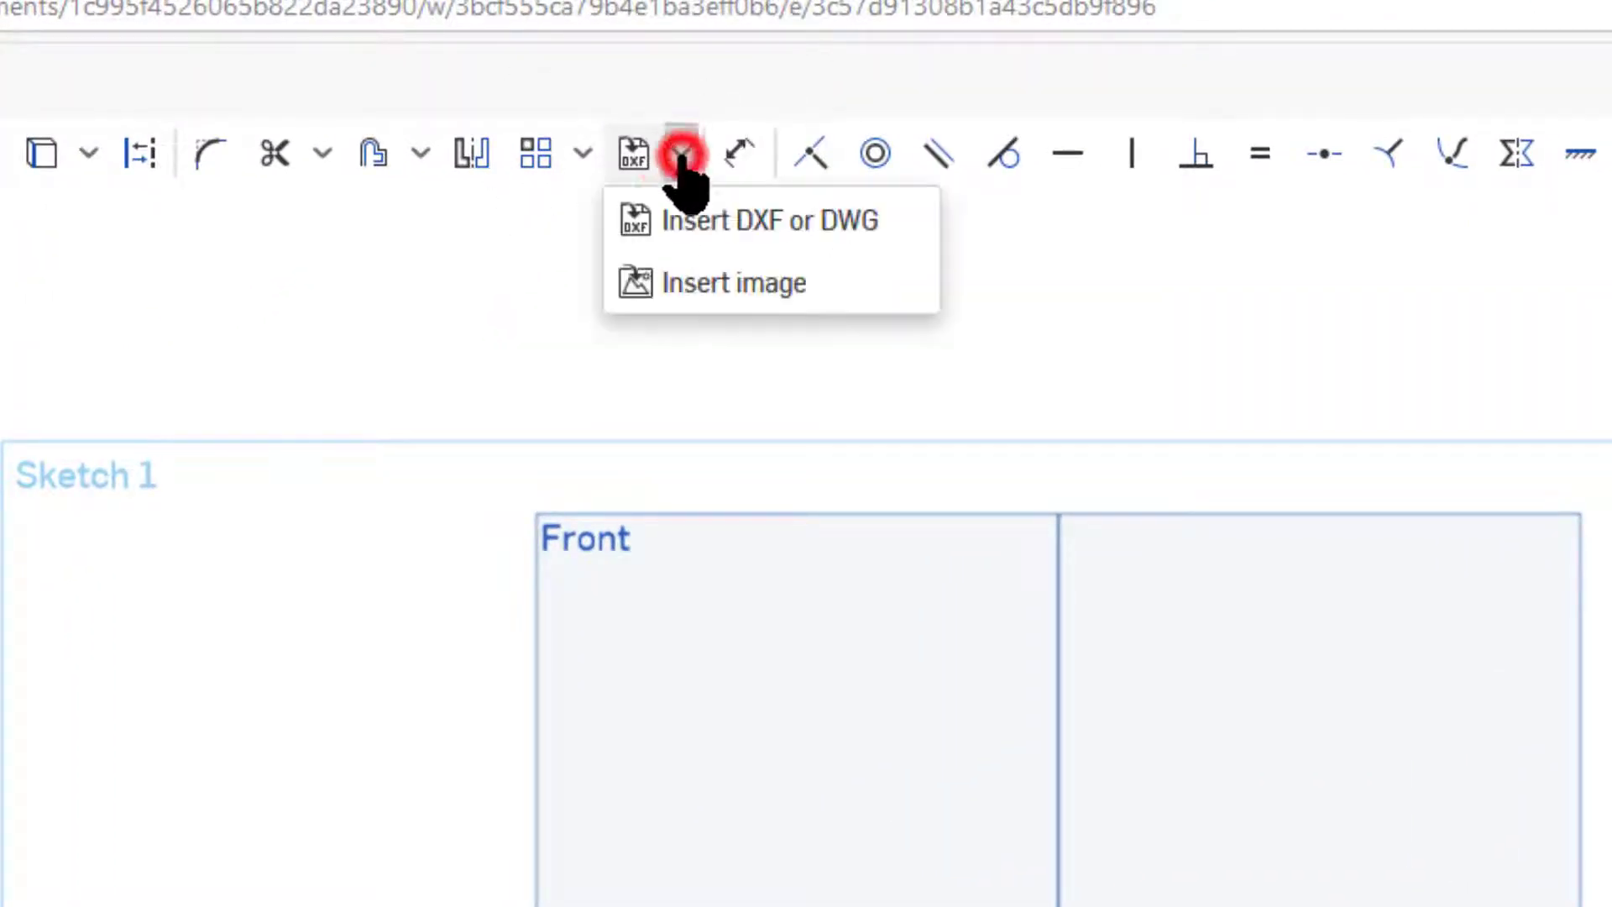
{"action": "left_click", "coordinate": [696, 302]}
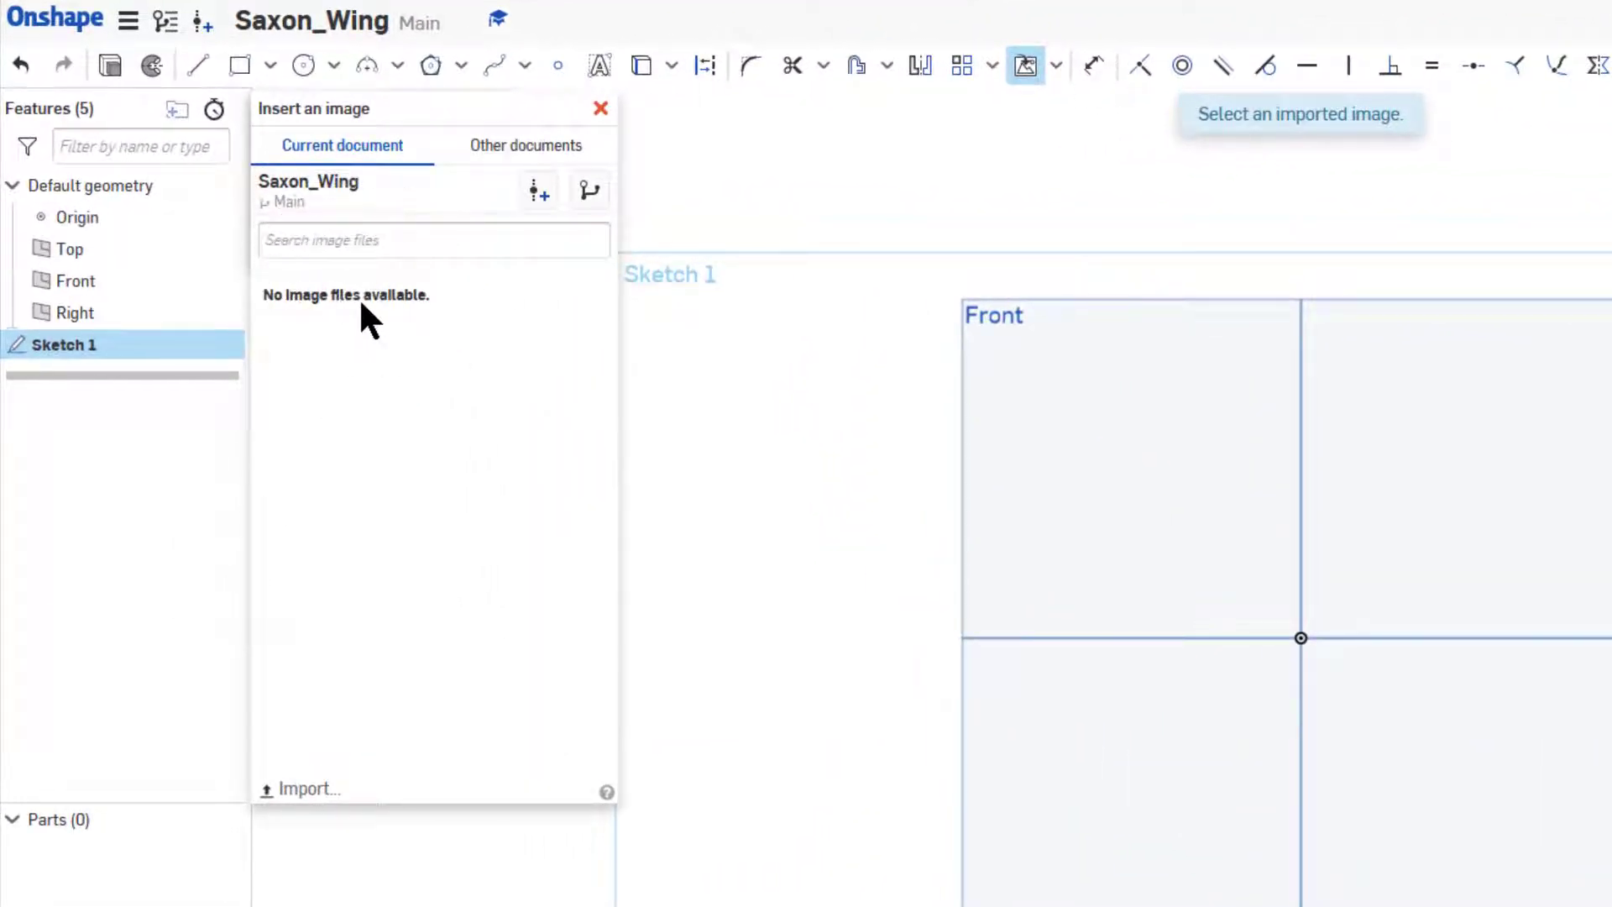
- Upload 01_CH10-48-13.png from the computer into the Saxon_Wing document
{"action": "left_click", "coordinate": [300, 792]}
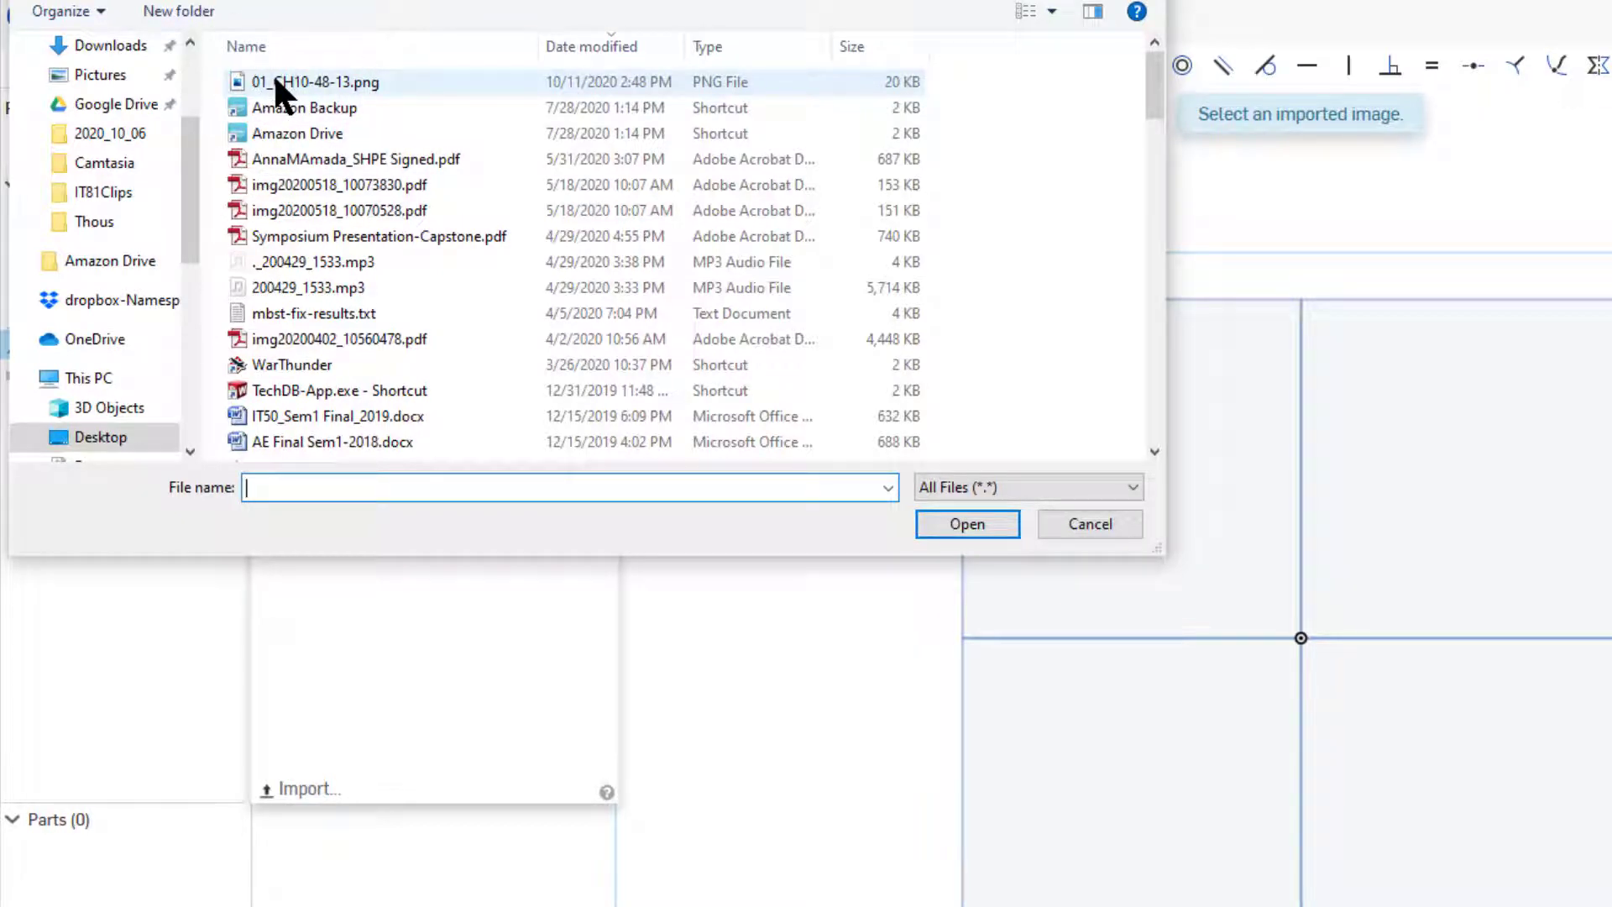
{"action": "left_click", "coordinate": [273, 73]}
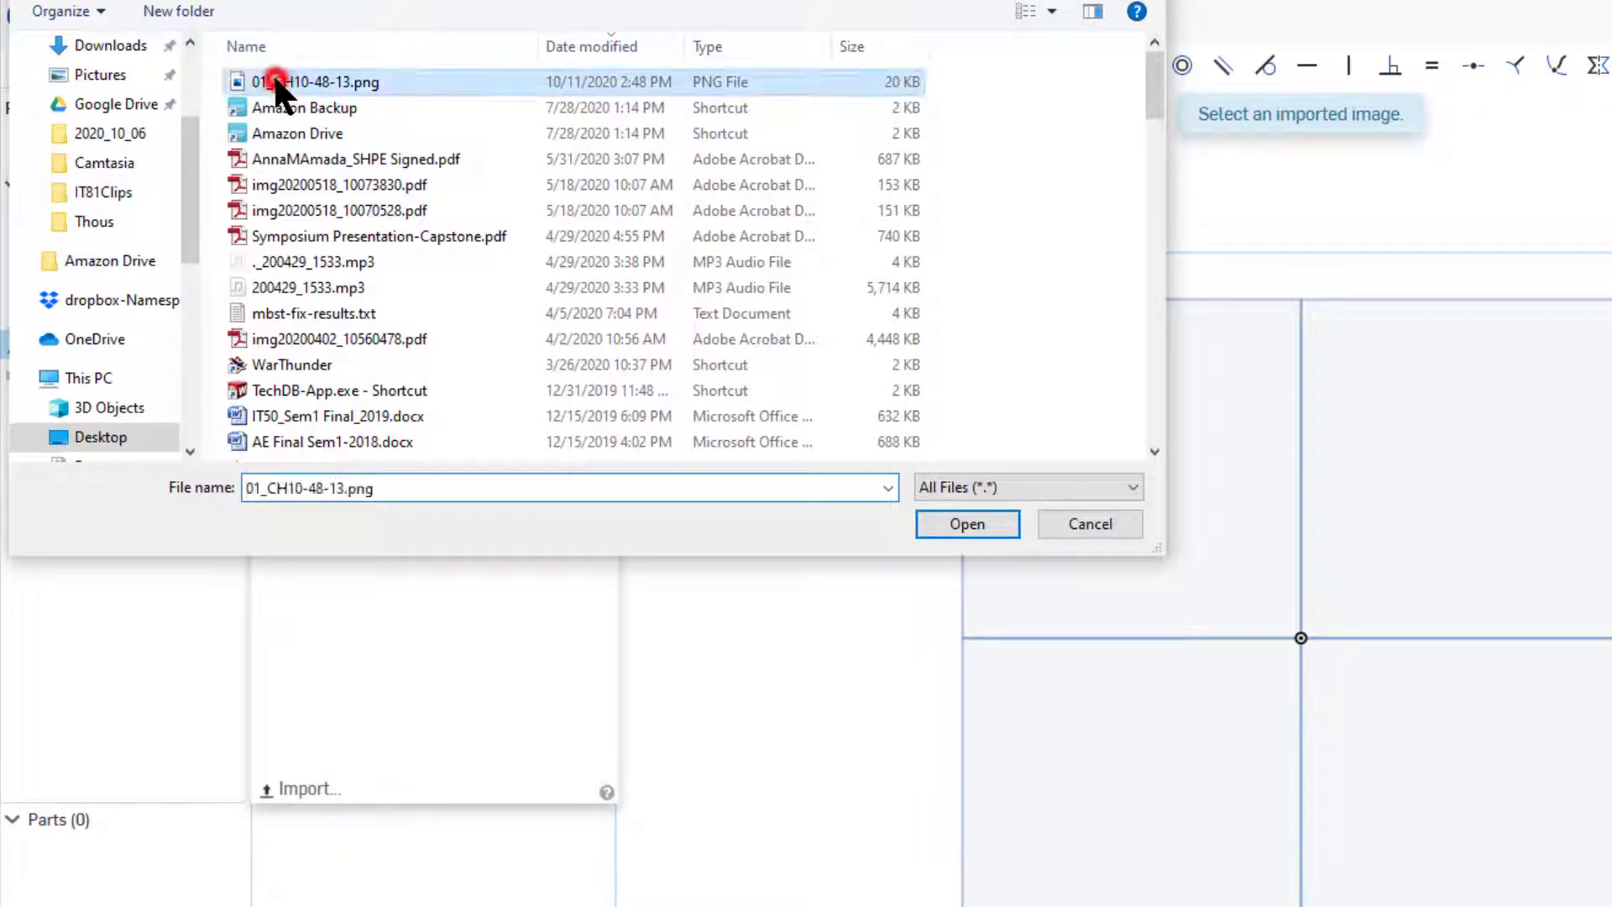
{"action": "left_click", "coordinate": [967, 524]}
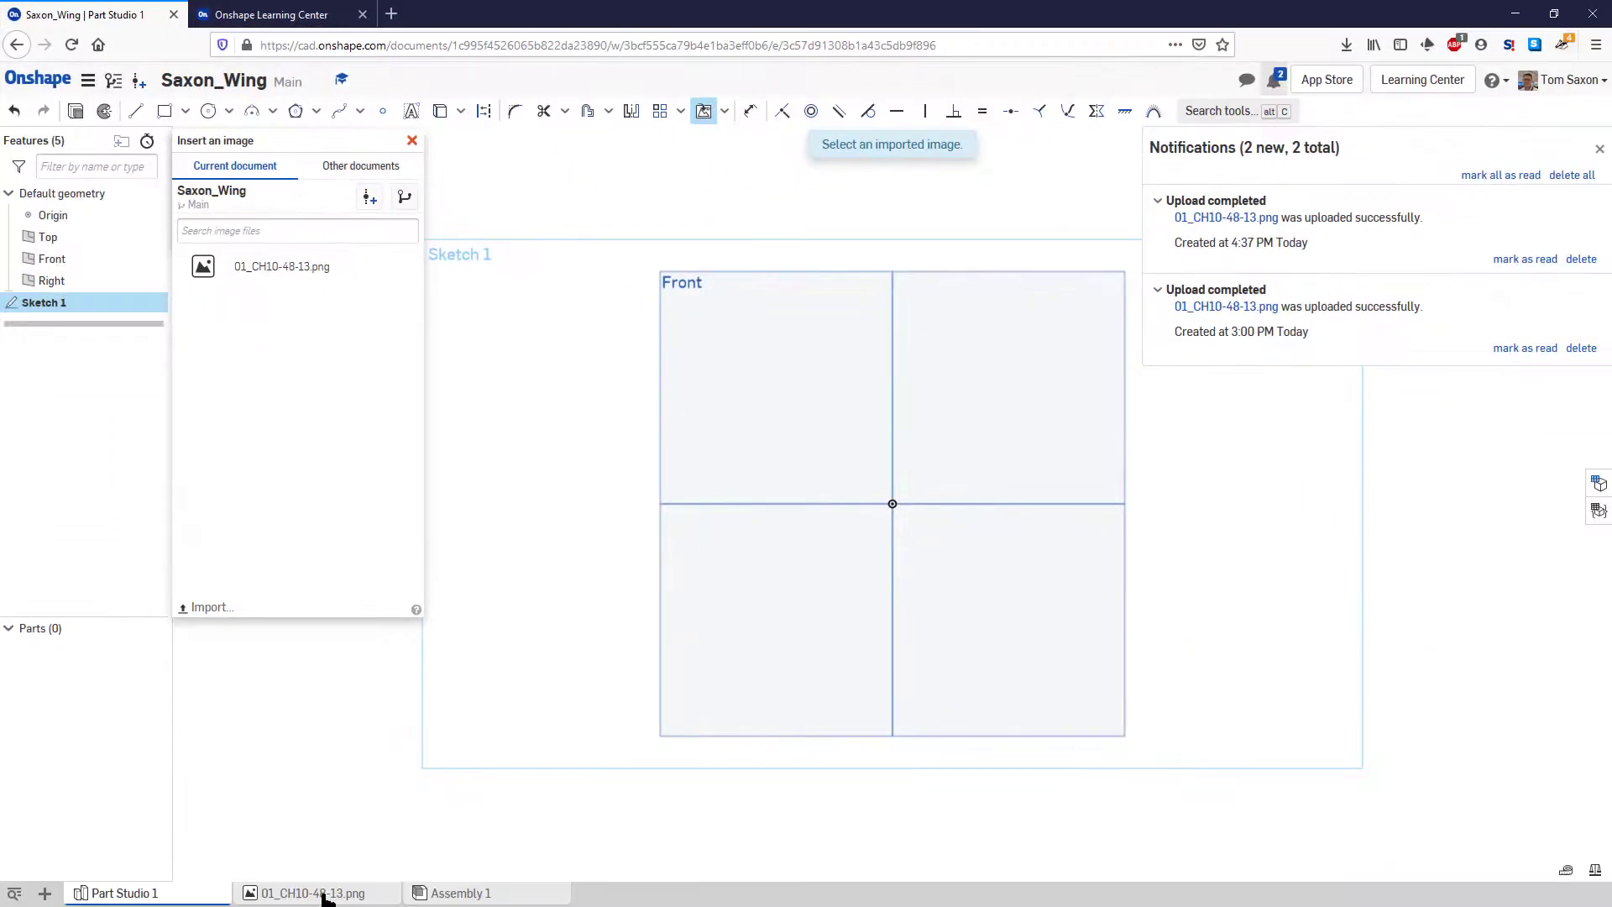
- Place the 01_CH10-48-13.png image by drawing its area above the origin
{"action": "mouse_move", "coordinate": [323, 901]}
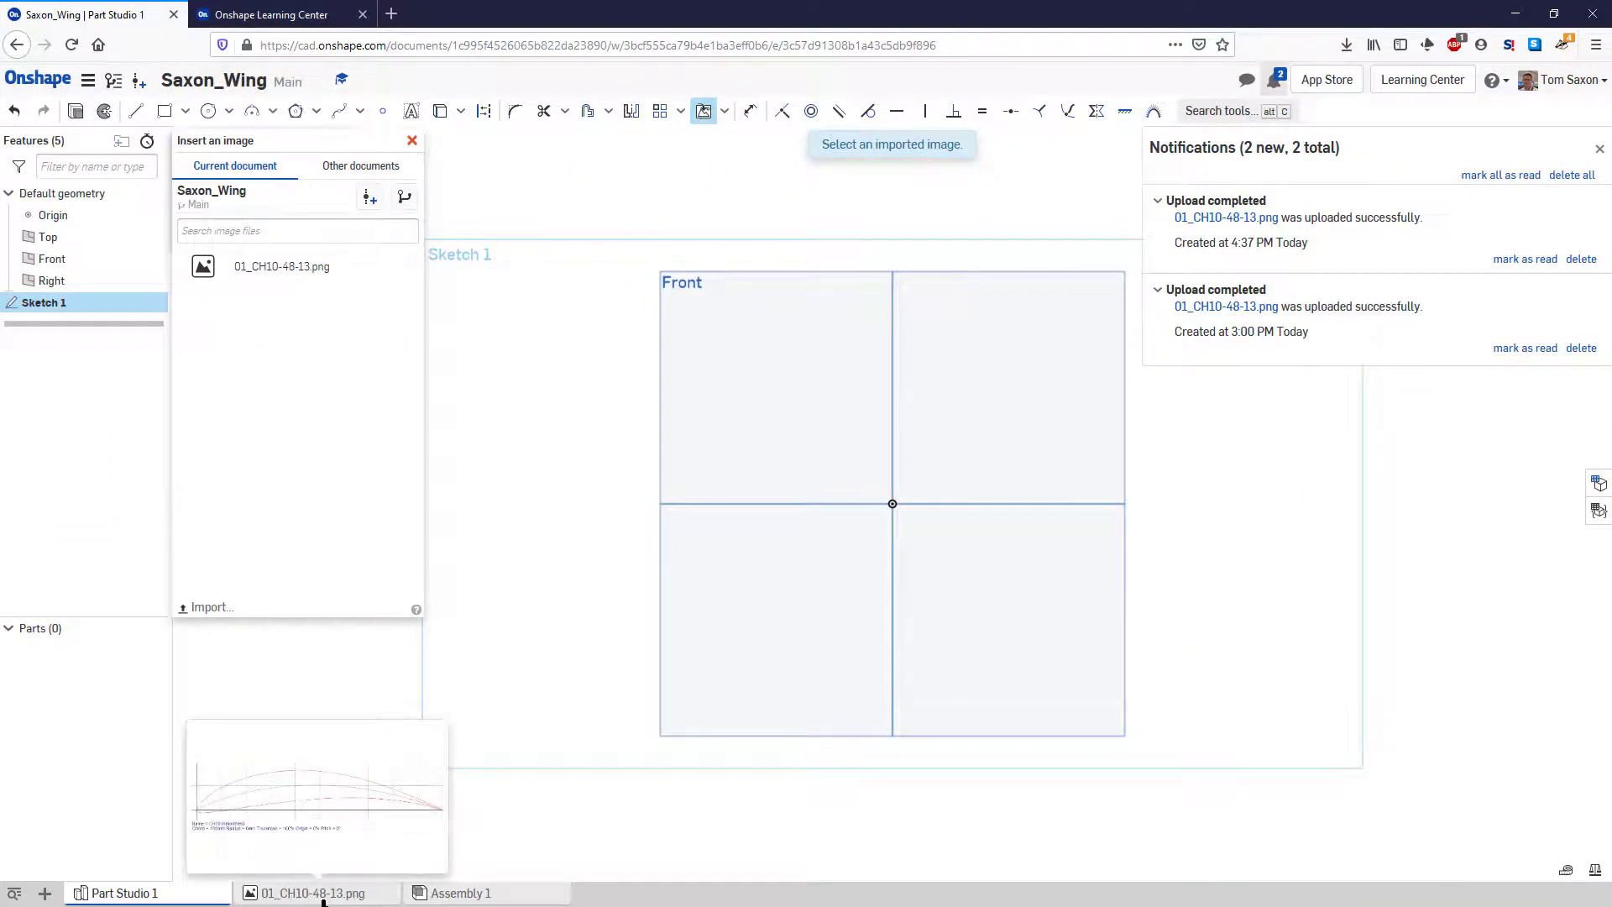
{"action": "left_click", "coordinate": [203, 269]}
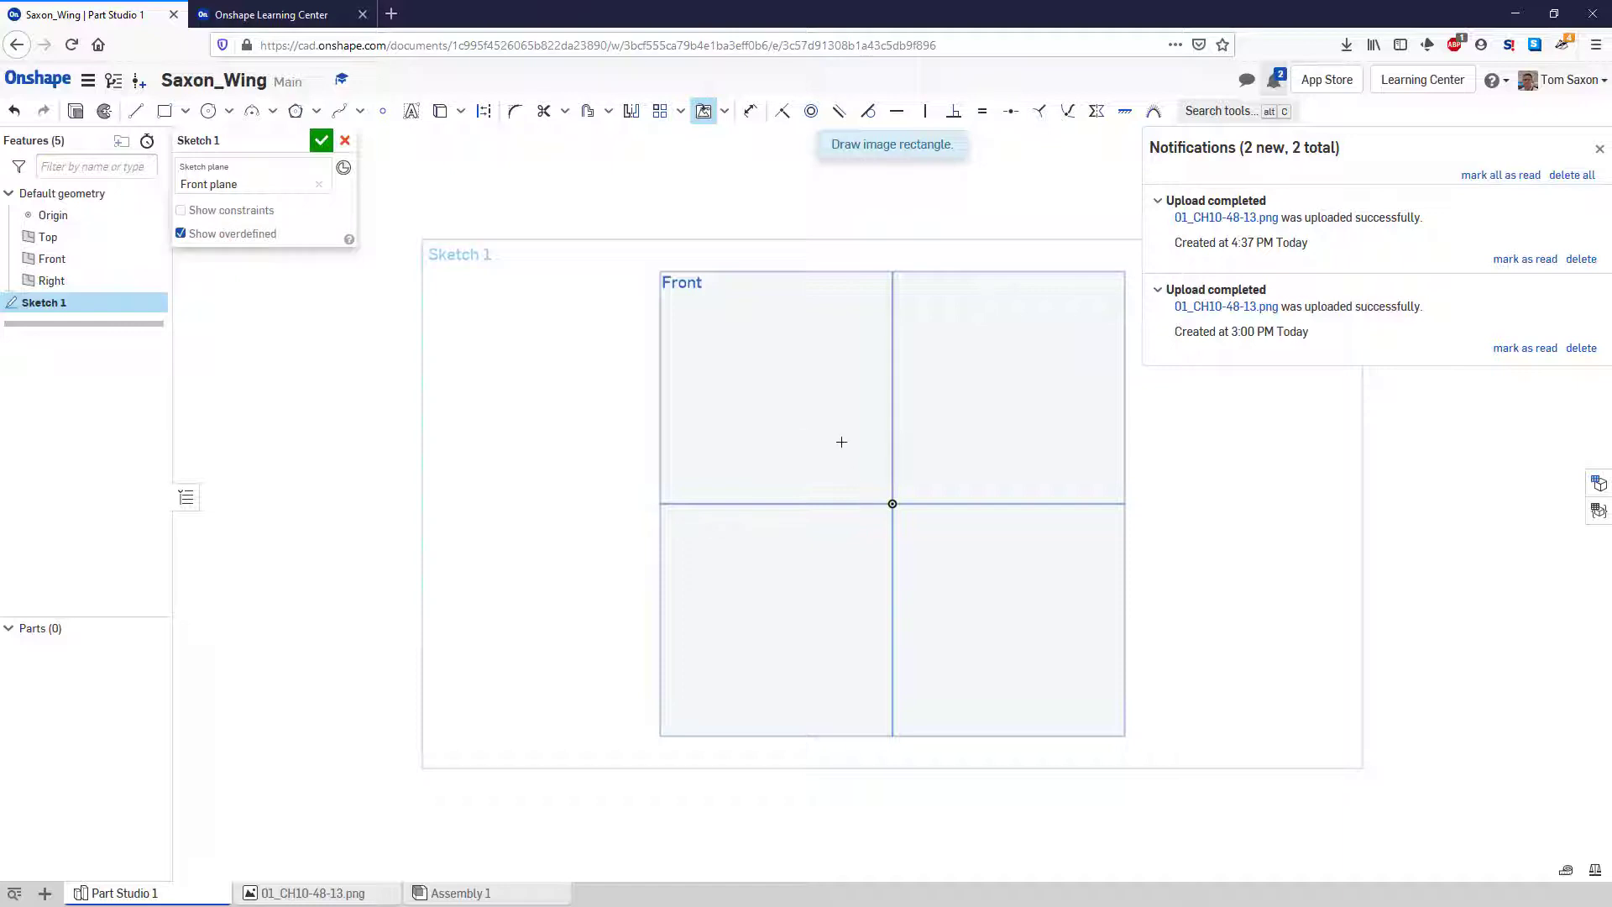
{"action": "mouse_move", "coordinate": [821, 414]}
{"action": "left_mouse_down"}
{"action": "mouse_move", "coordinate": [874, 453]}
{"action": "mouse_move", "coordinate": [1087, 489]}
{"action": "left_mouse_up"}
{"action": "mouse_move", "coordinate": [970, 494]}
{"action": "left_mouse_down"}
{"action": "mouse_move", "coordinate": [946, 470]}
{"action": "mouse_move", "coordinate": [947, 492]}
{"action": "left_mouse_up"}
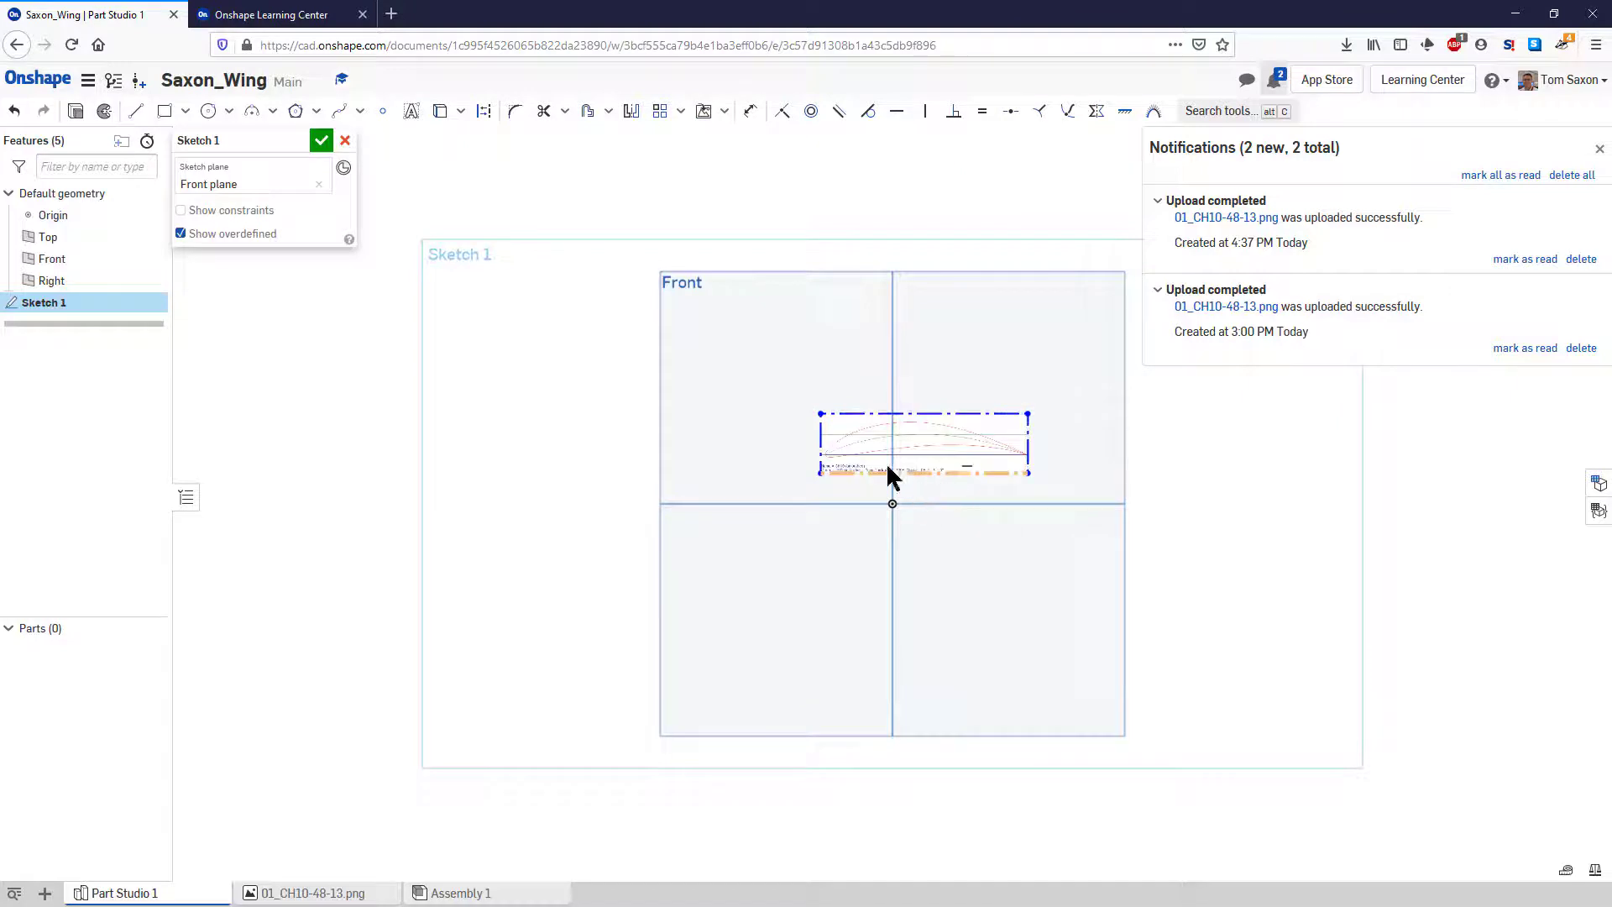
- Move the airfoil image left and down so it sits just above the origin
{"action": "scroll", "coordinate": [962, 467], "scroll_direction": "up", "scroll_amount": 5}
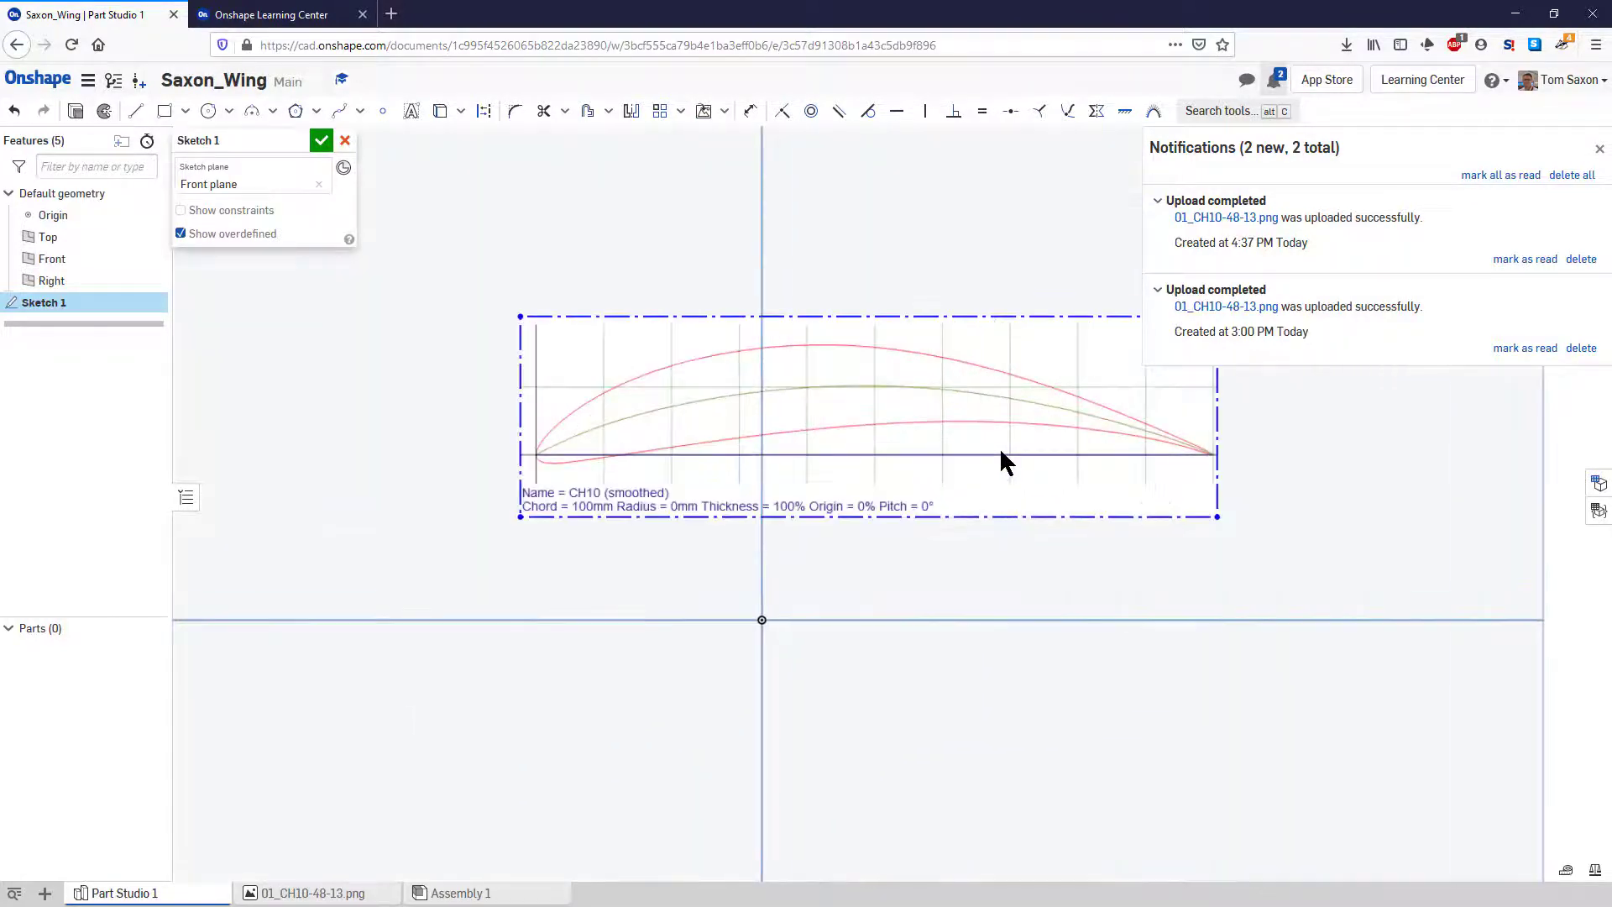
{"action": "scroll", "coordinate": [1068, 453], "scroll_direction": "down", "scroll_amount": 1}
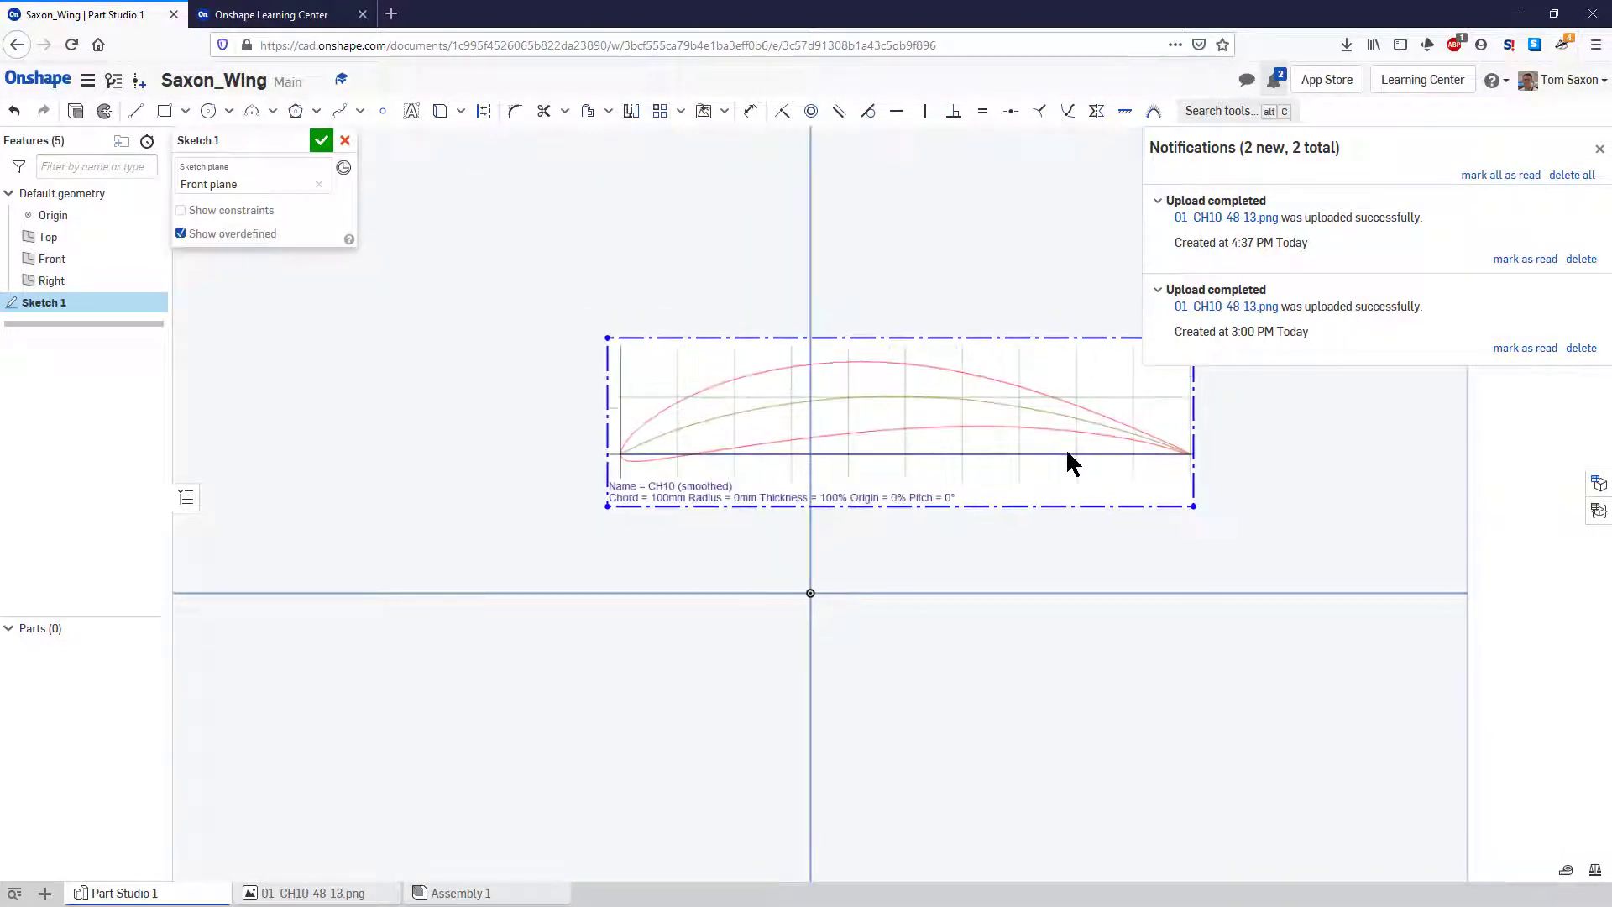
{"action": "scroll", "coordinate": [1192, 464], "scroll_direction": "up", "scroll_amount": 1}
{"action": "scroll", "coordinate": [1196, 473], "scroll_direction": "up", "scroll_amount": 1}
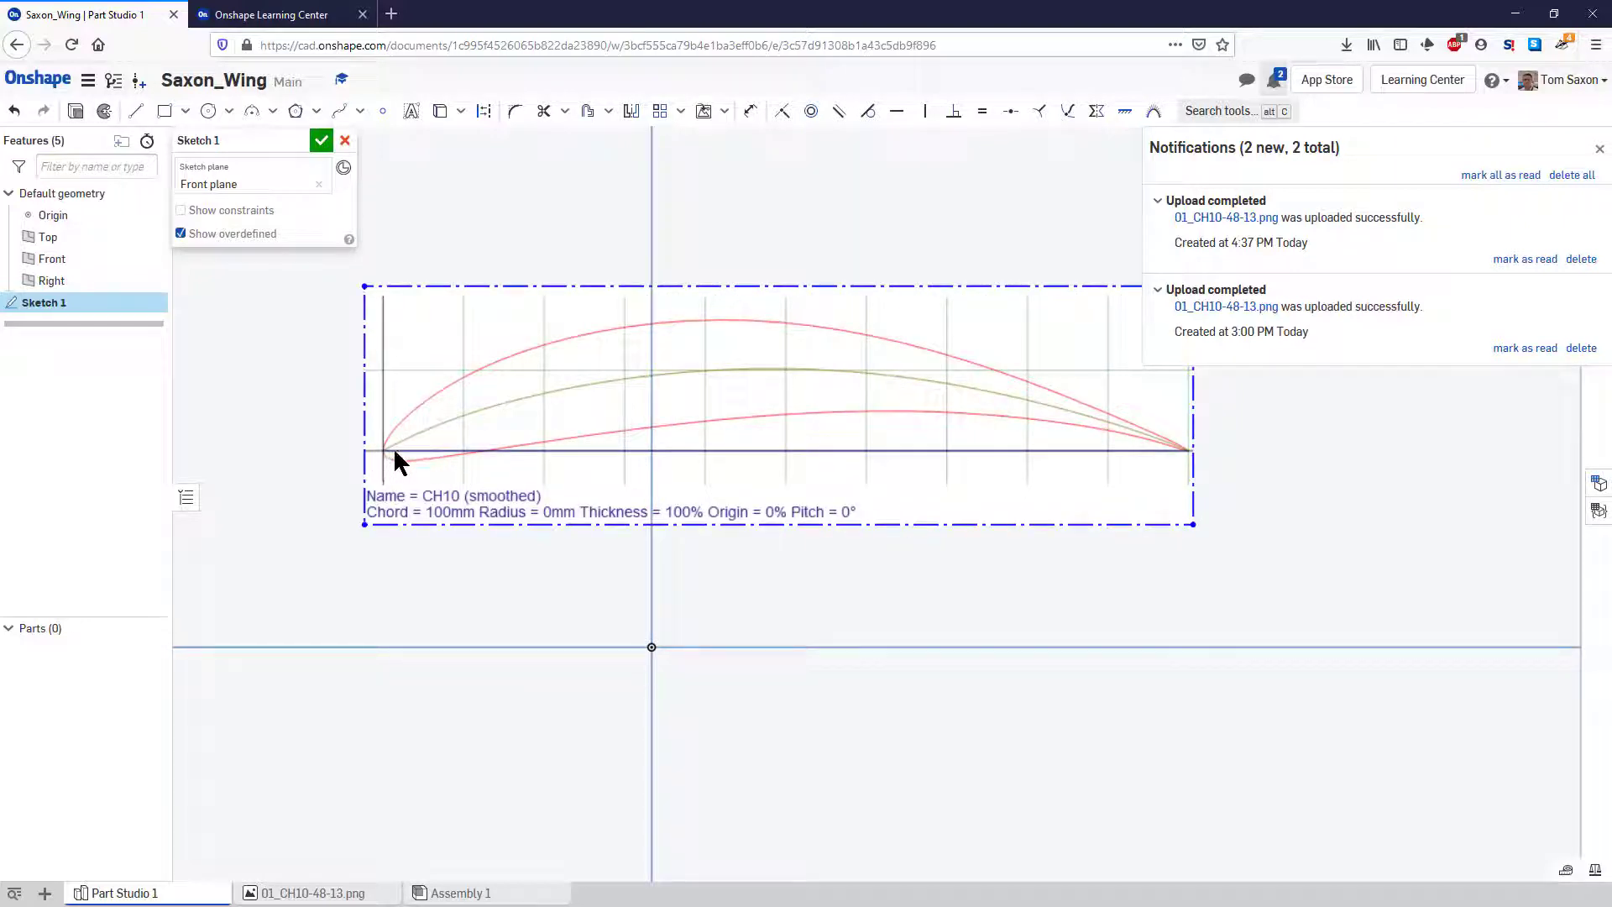
{"action": "scroll", "coordinate": [927, 518], "scroll_direction": "down", "scroll_amount": 1}
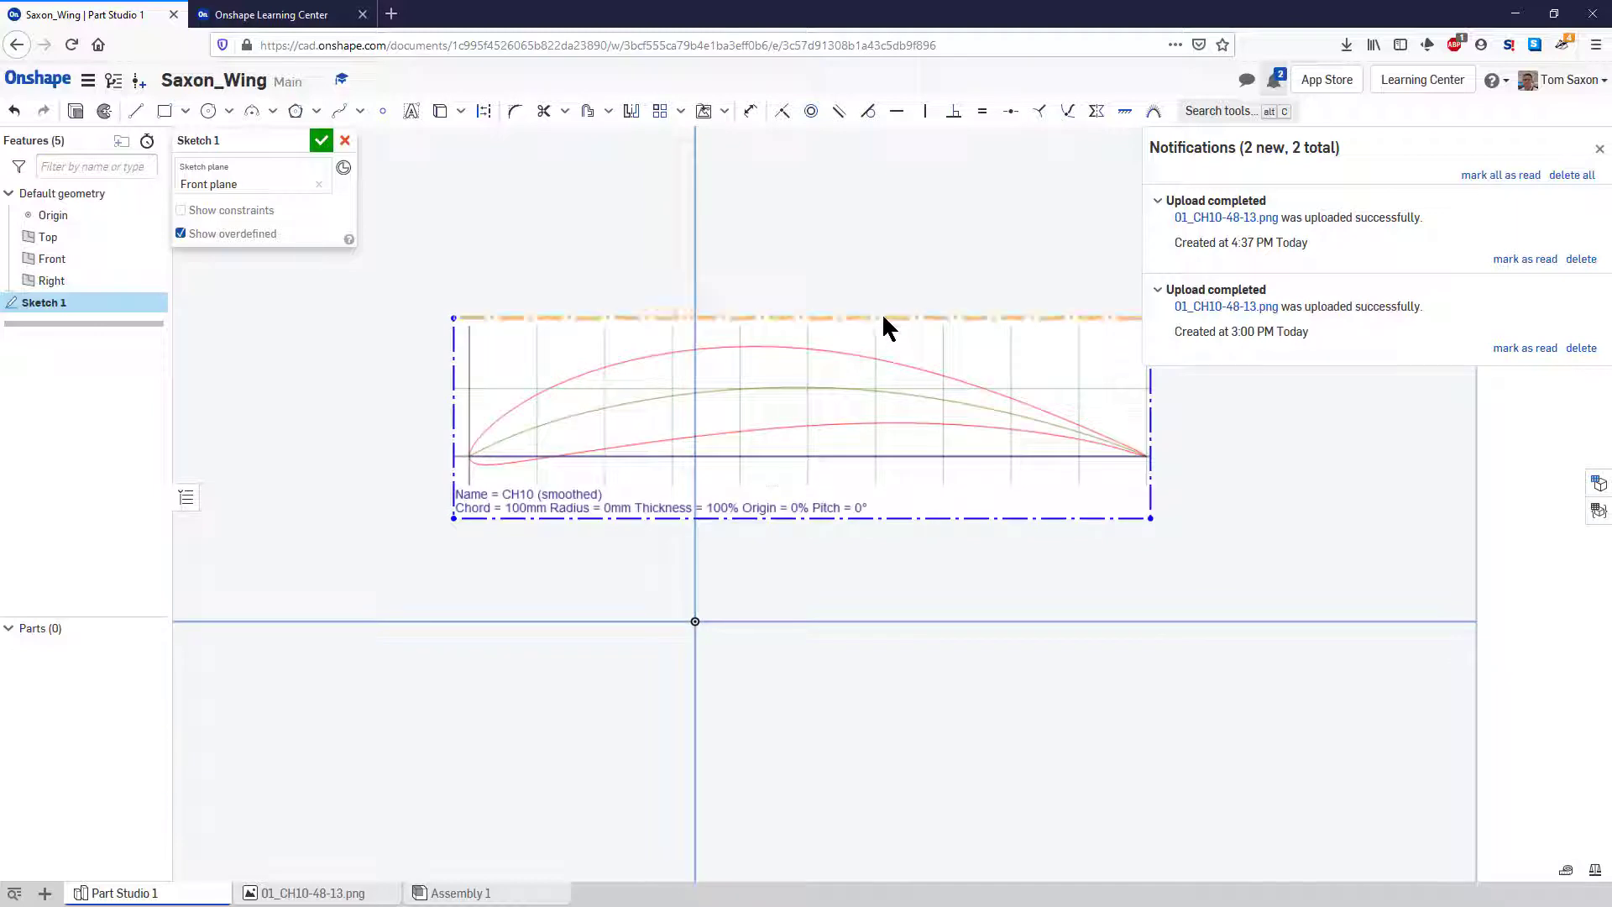
{"action": "left_click_drag", "start_coordinate": [882, 323], "coordinate": [476, 473]}
{"action": "scroll", "coordinate": [349, 485], "scroll_direction": "up", "scroll_amount": 1}
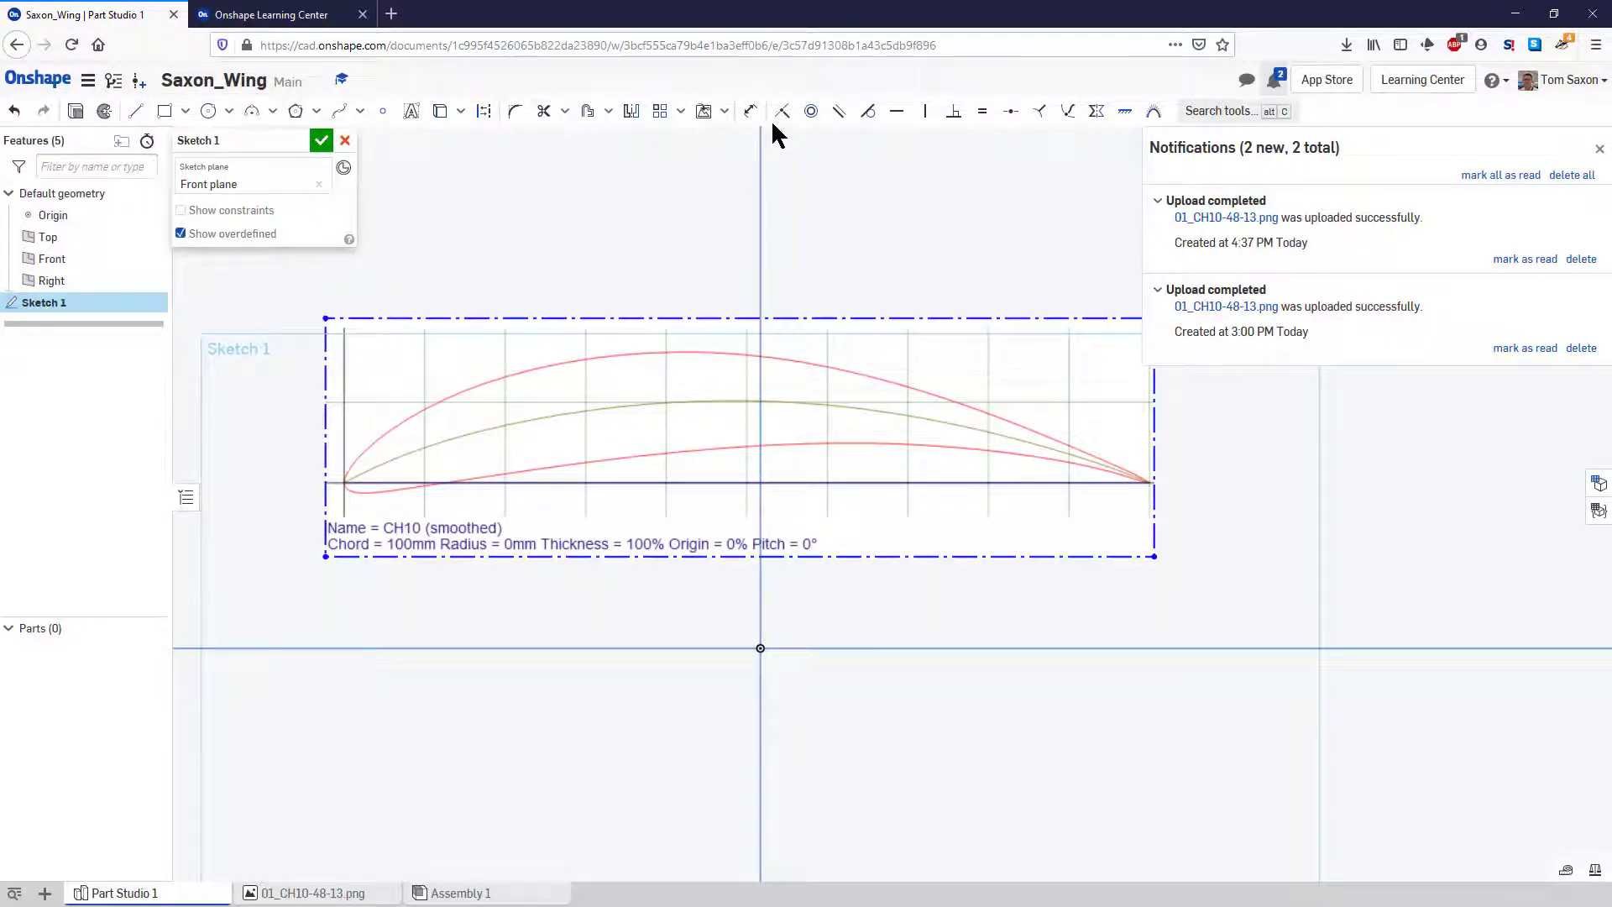
- Dimension the image's top edge as 100 mm so the airfoil chord is 100 mm
{"action": "left_click", "coordinate": [748, 109]}
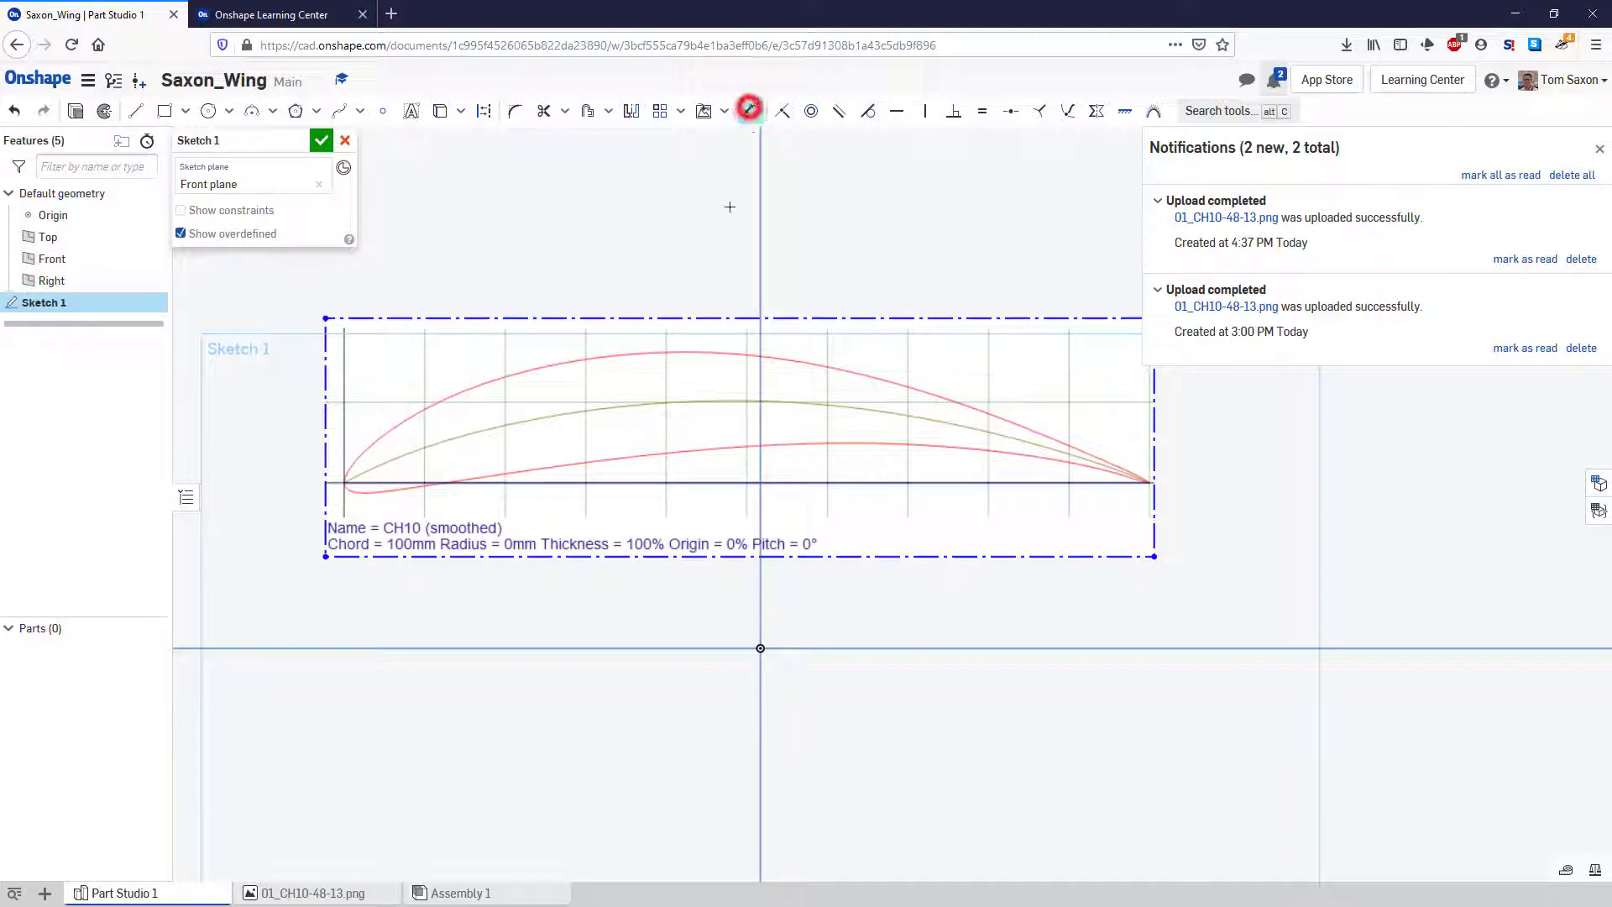
{"action": "left_click", "coordinate": [633, 318]}
{"action": "left_click", "coordinate": [640, 281]}
{"action": "key", "text": "BackSpace"}
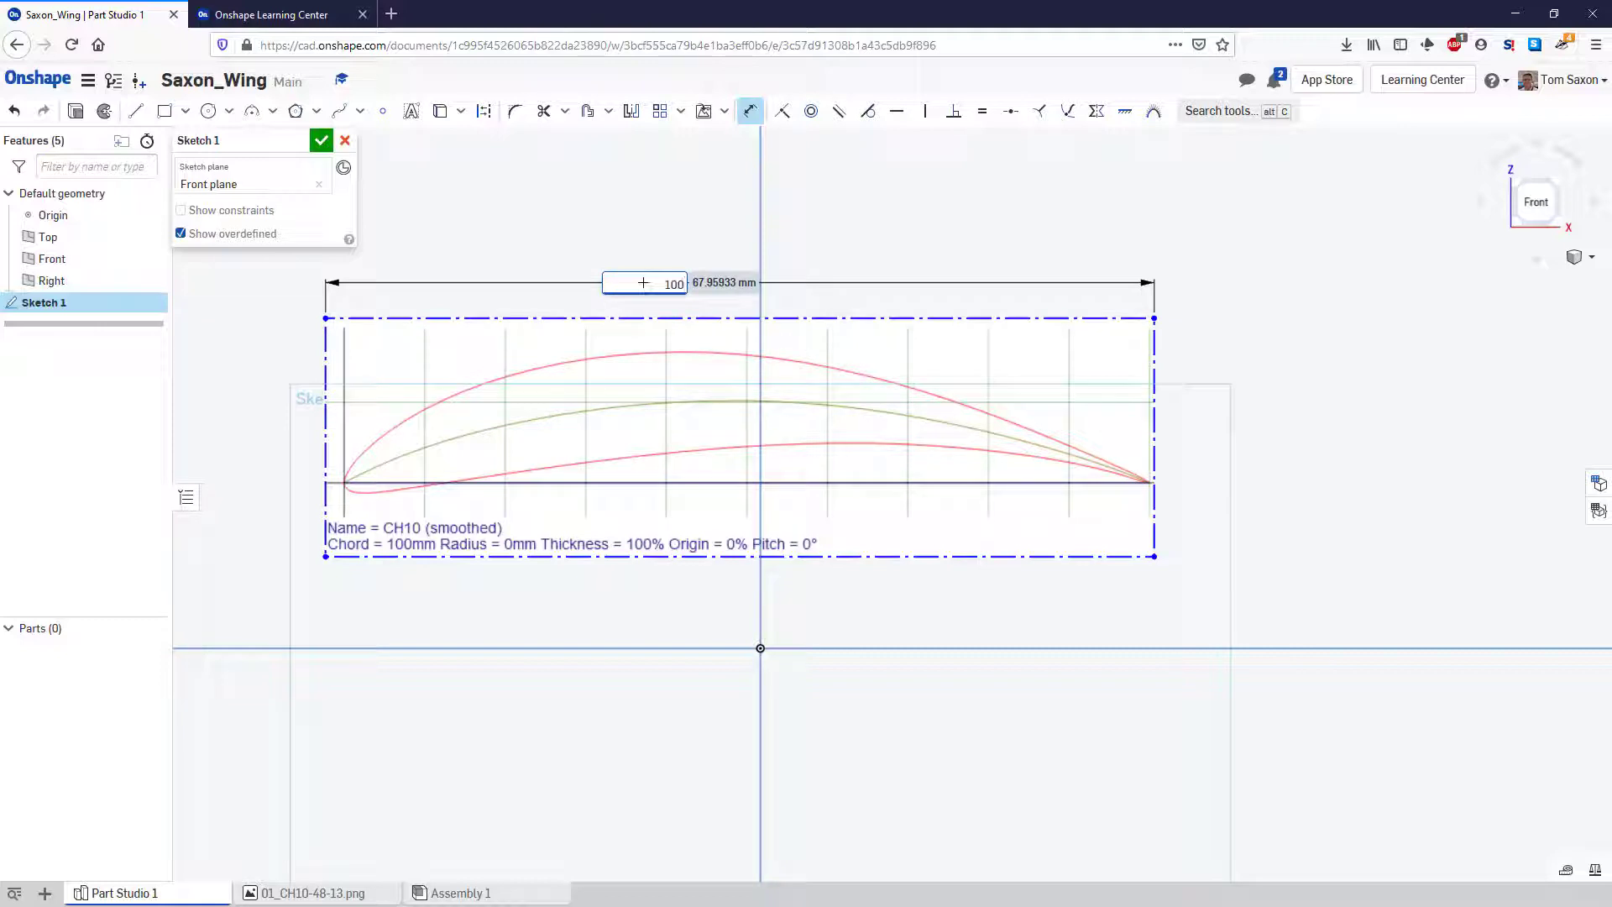
{"action": "type", "text": "100mm"}
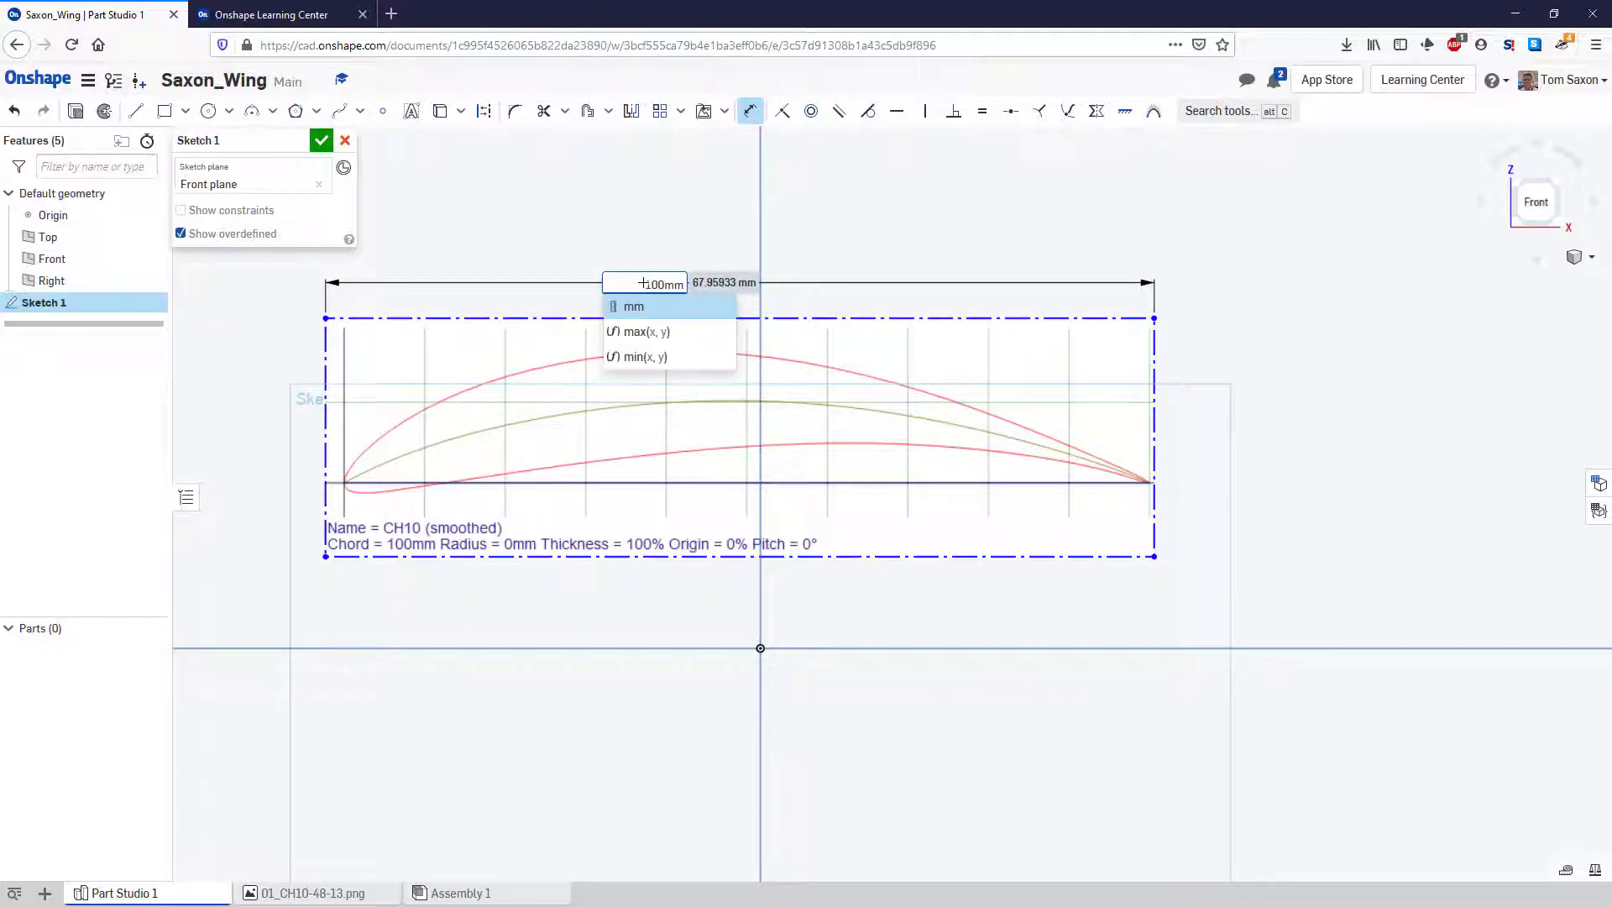
{"action": "key", "text": "Return"}
{"action": "scroll", "coordinate": [798, 405], "scroll_direction": "down", "scroll_amount": 4}
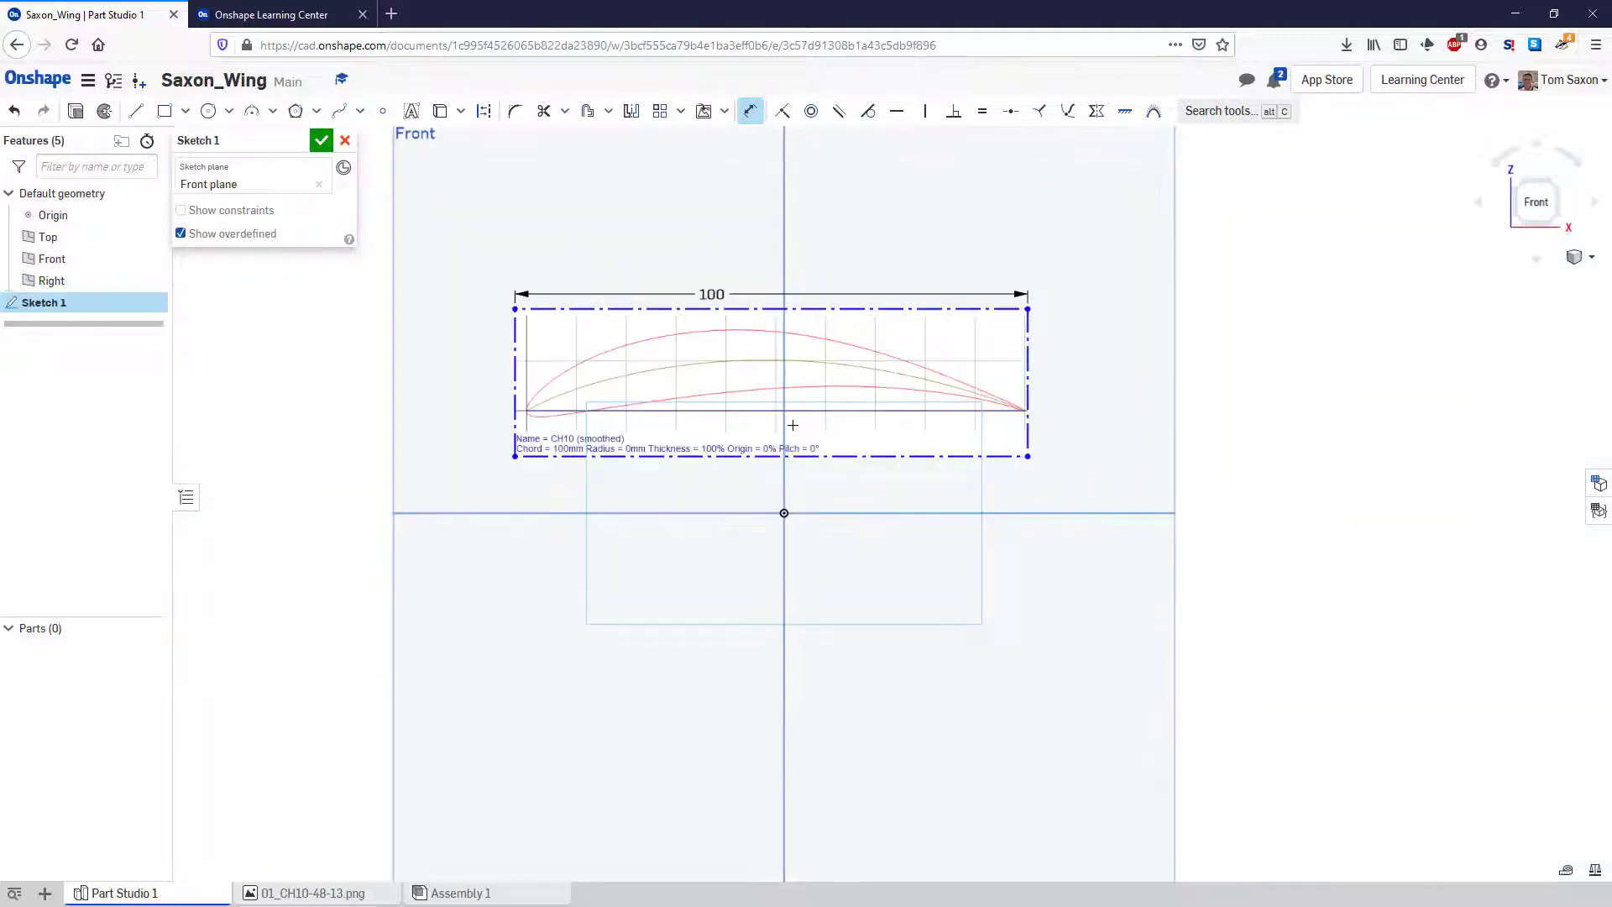
{"action": "scroll", "coordinate": [688, 407], "scroll_direction": "up", "scroll_amount": 2}
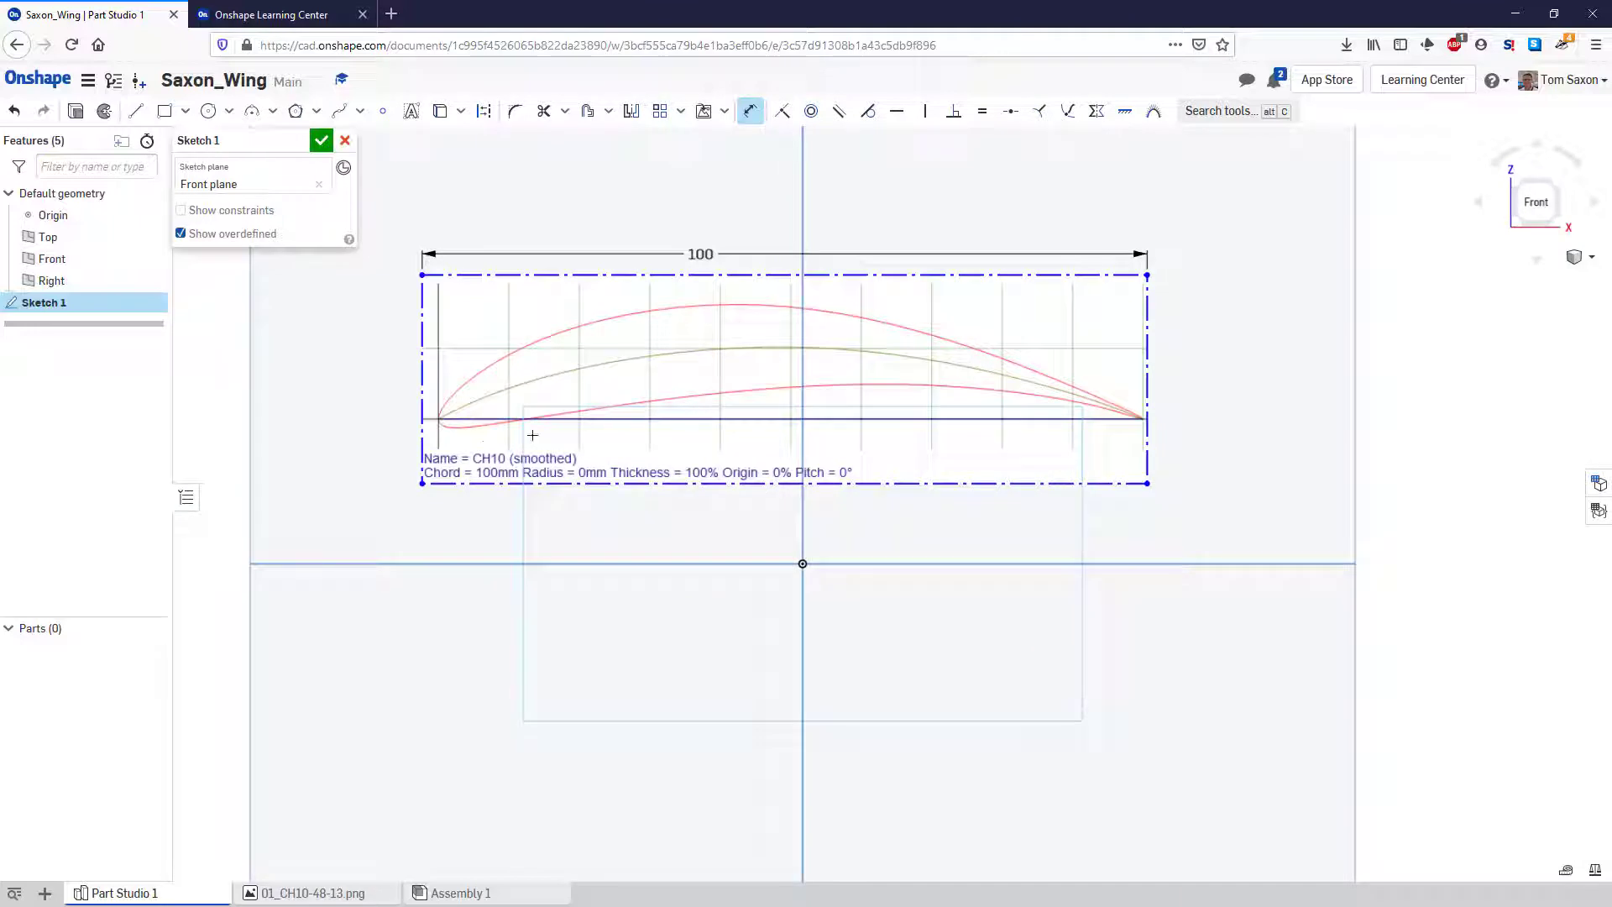
- Drag the airfoil image so its leading edge lands on the sketch origin
{"action": "left_click", "coordinate": [748, 114]}
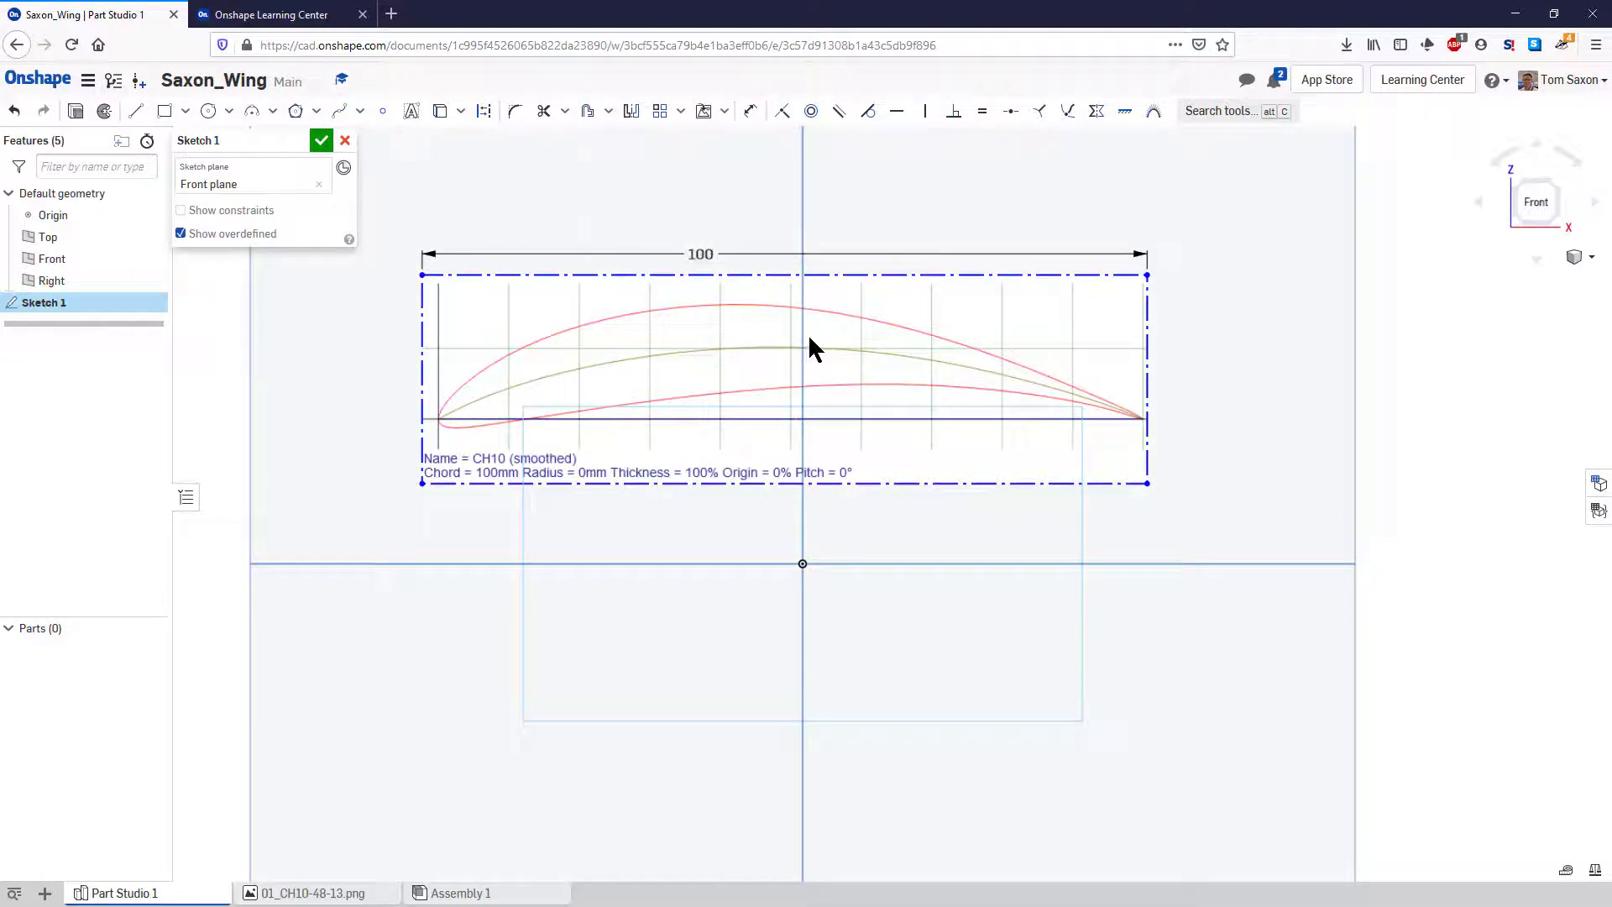
{"action": "mouse_move", "coordinate": [804, 342]}
{"action": "left_mouse_down"}
{"action": "mouse_move", "coordinate": [836, 388]}
{"action": "mouse_move", "coordinate": [924, 437]}
{"action": "mouse_move", "coordinate": [1147, 495]}
{"action": "mouse_move", "coordinate": [1162, 478]}
{"action": "mouse_move", "coordinate": [1155, 529]}
{"action": "left_mouse_up"}
{"action": "scroll", "coordinate": [935, 594], "scroll_direction": "up", "scroll_amount": 3}
{"action": "scroll", "coordinate": [1049, 554], "scroll_direction": "up", "scroll_amount": 4}
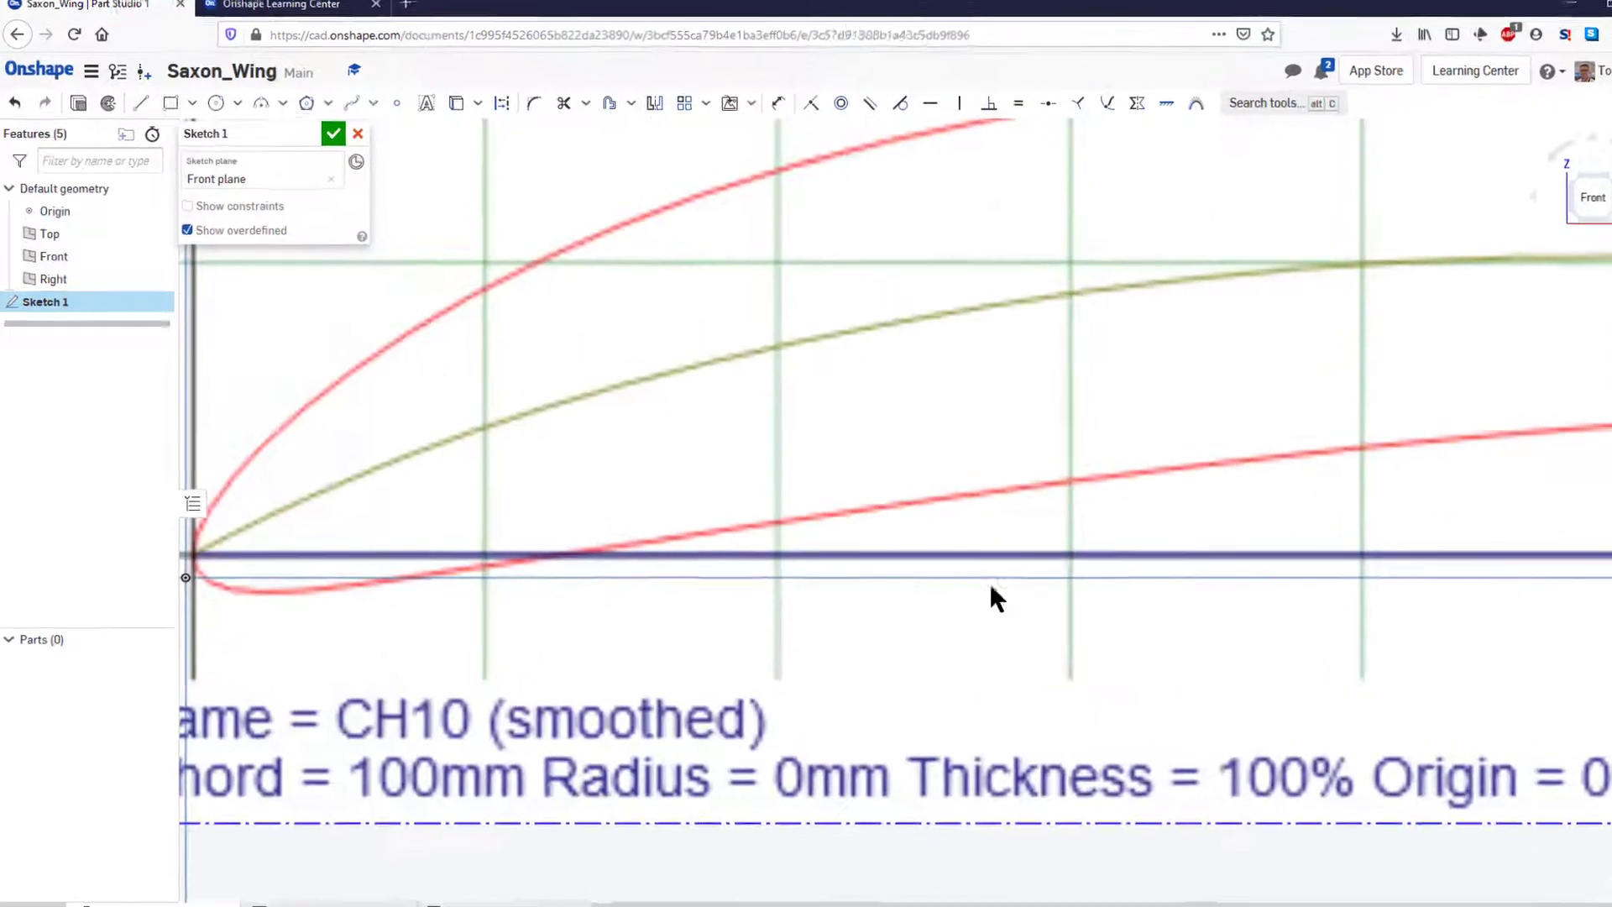
{"action": "left_click_drag", "start_coordinate": [457, 552], "coordinate": [463, 591]}
- Zoom in and out around the nose to confirm the leading edge sits on the origin
{"action": "scroll", "coordinate": [1406, 781], "scroll_direction": "down", "scroll_amount": 10}
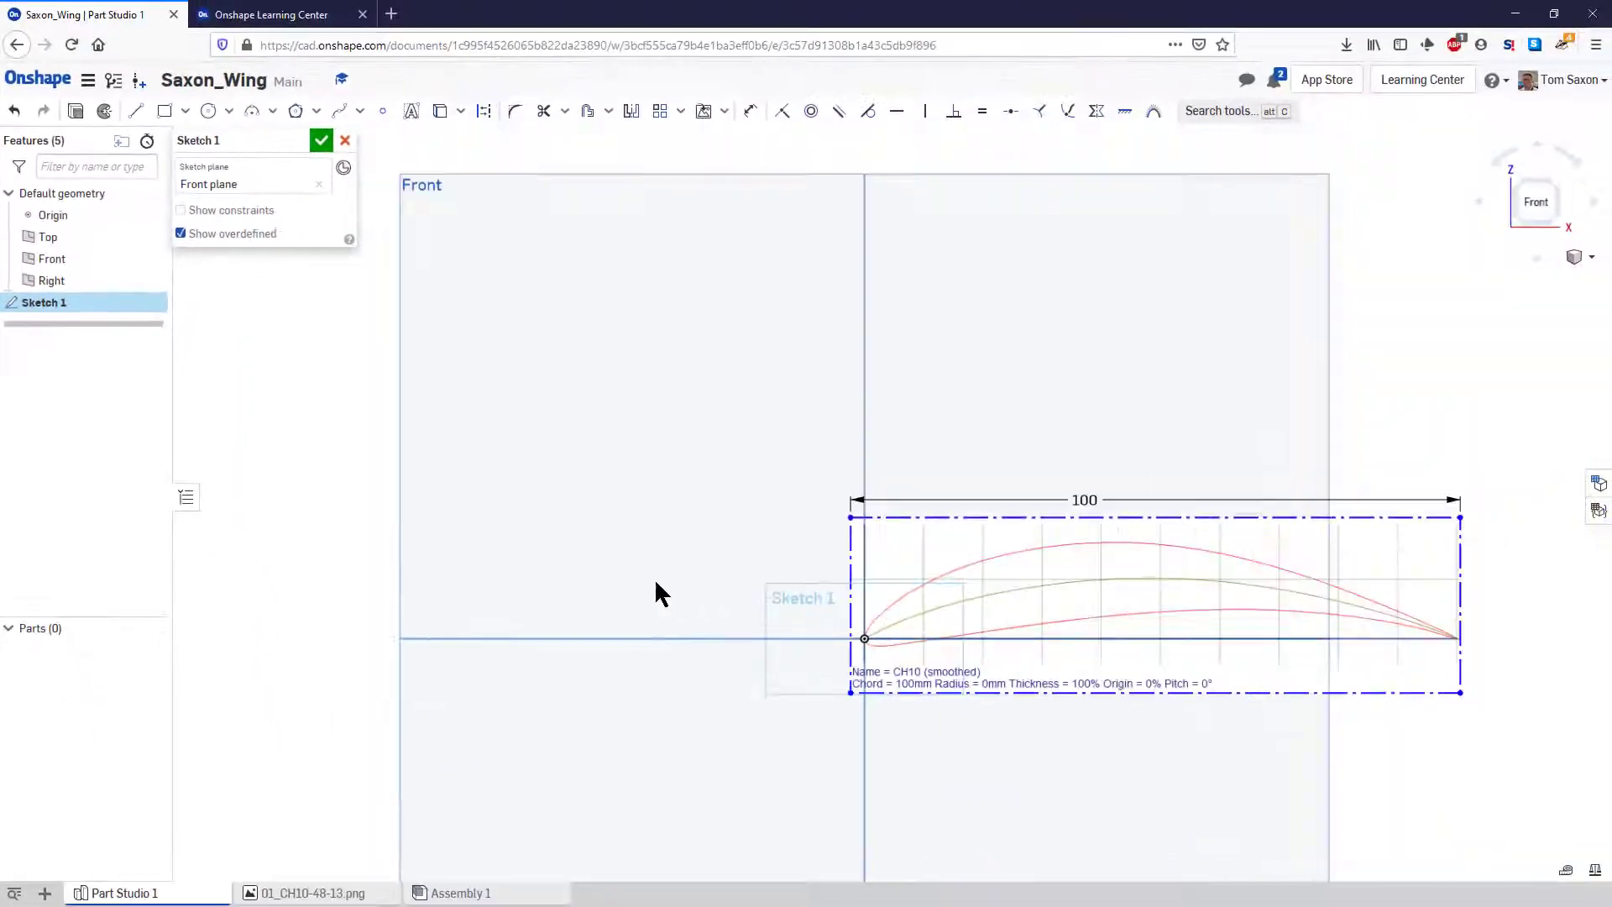
{"action": "scroll", "coordinate": [653, 577], "scroll_direction": "down", "scroll_amount": 3}
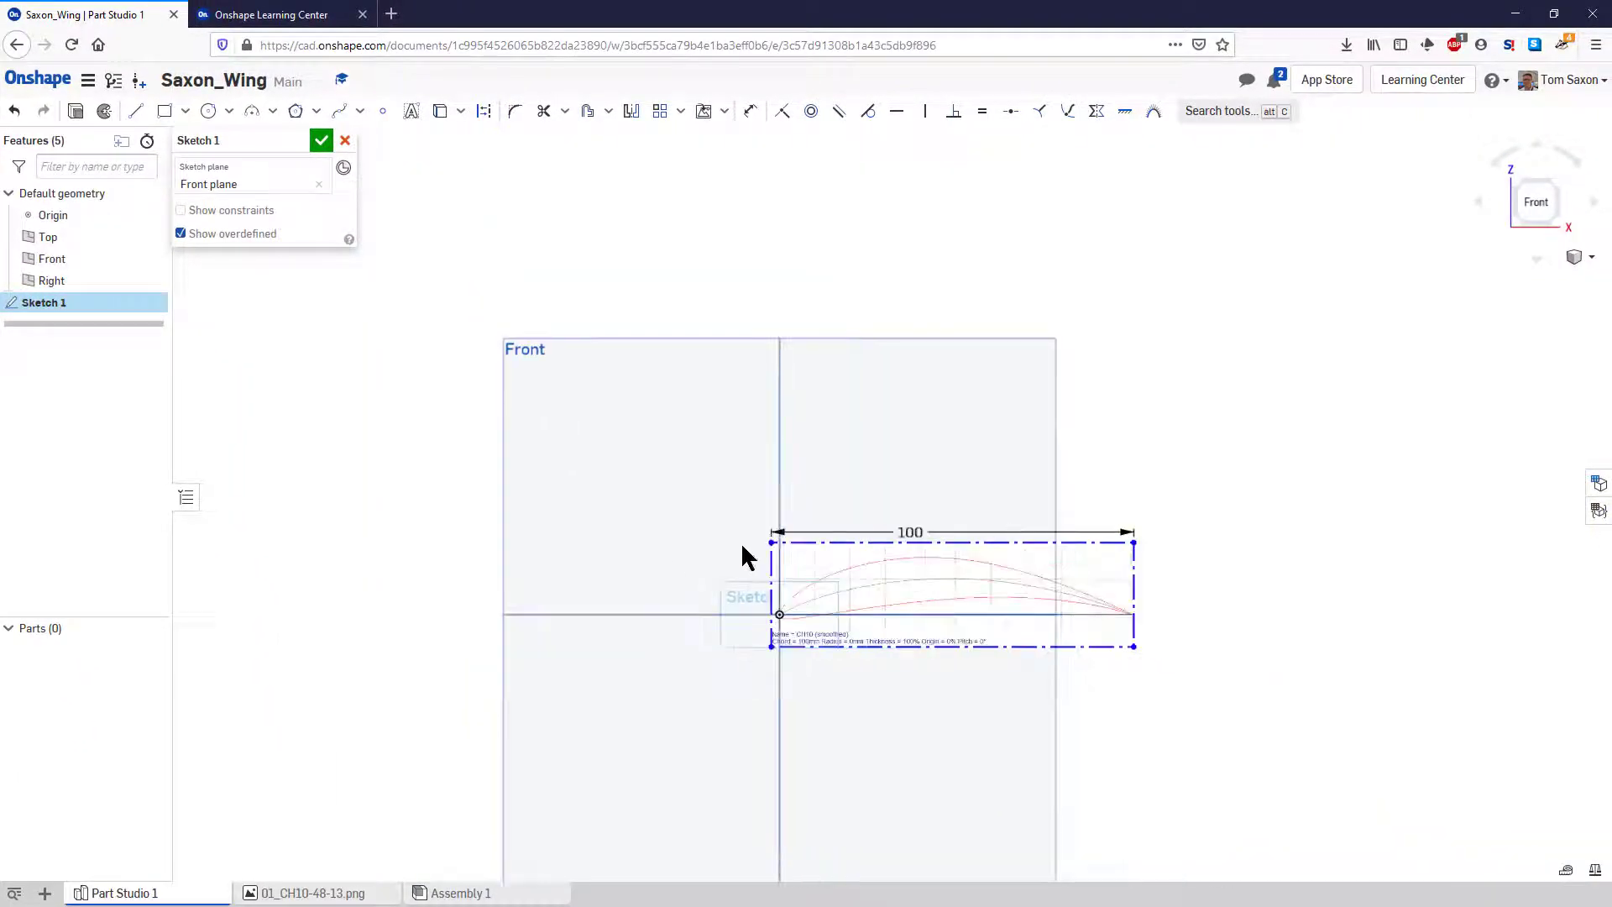
{"action": "scroll", "coordinate": [1272, 650], "scroll_direction": "up", "scroll_amount": 1}
{"action": "scroll", "coordinate": [1043, 594], "scroll_direction": "up", "scroll_amount": 3}
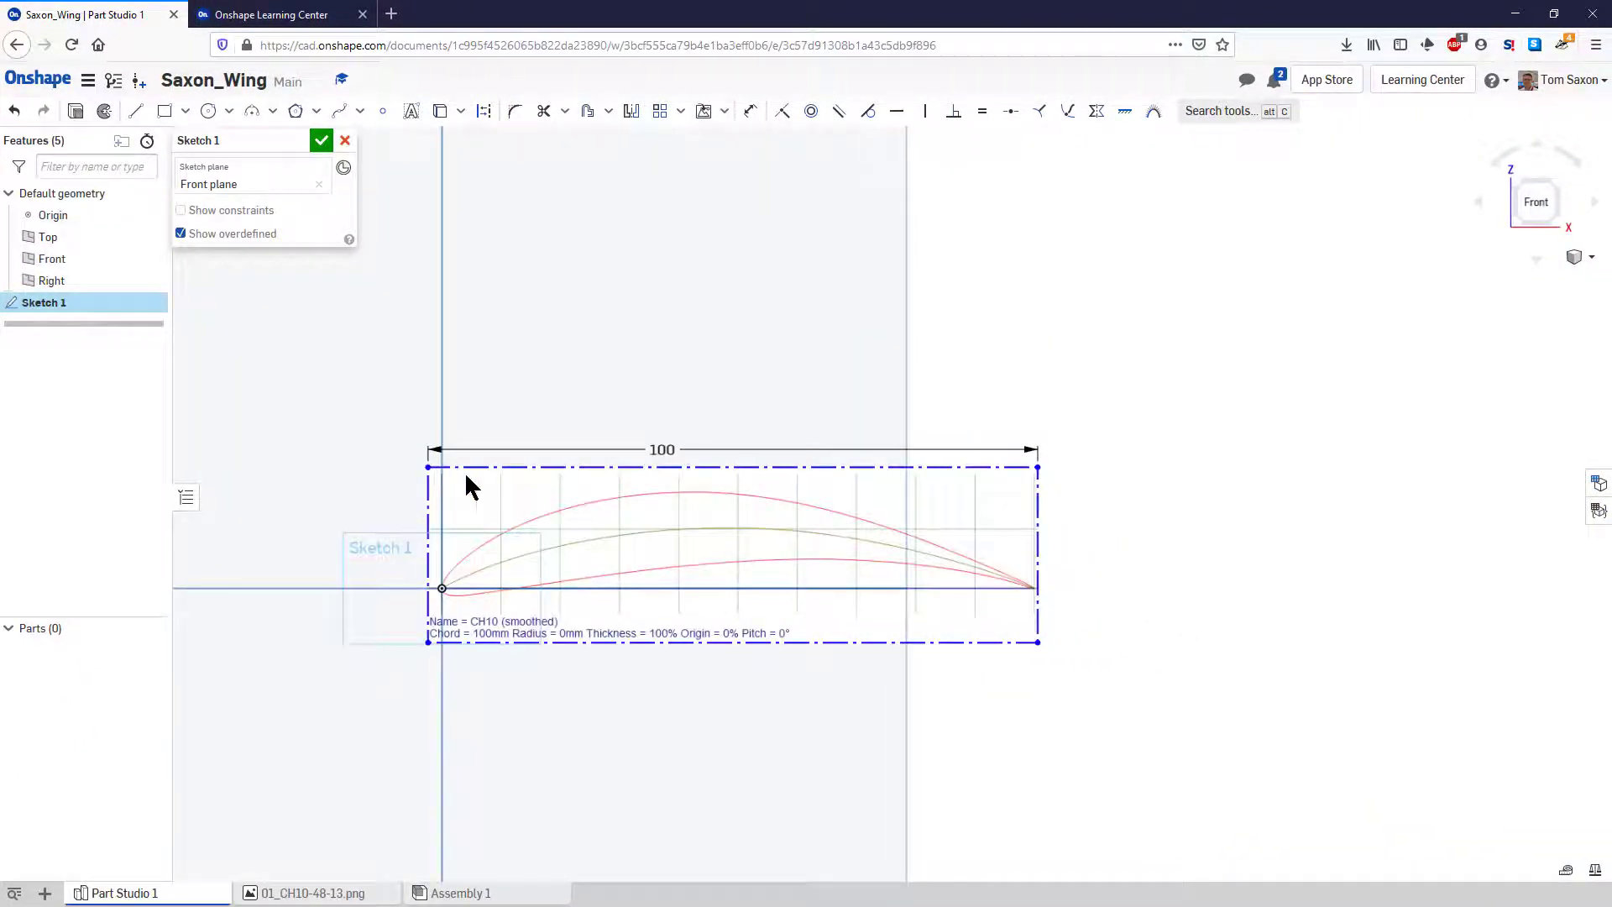
{"action": "scroll", "coordinate": [476, 470], "scroll_direction": "up", "scroll_amount": 1}
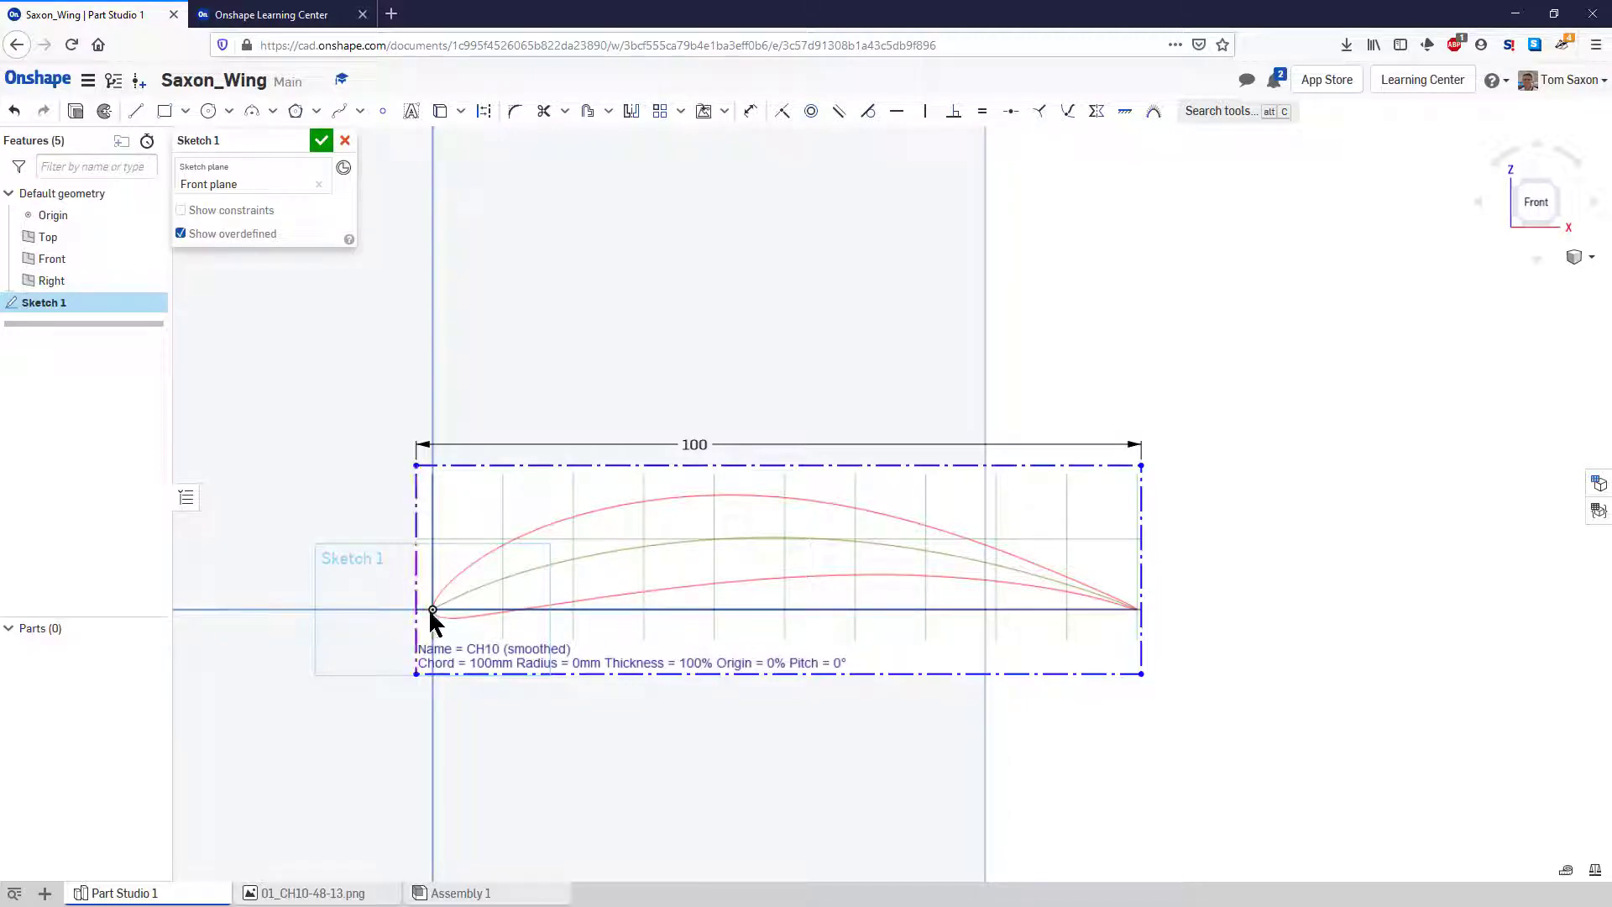
{"action": "scroll", "coordinate": [429, 594], "scroll_direction": "up", "scroll_amount": 1}
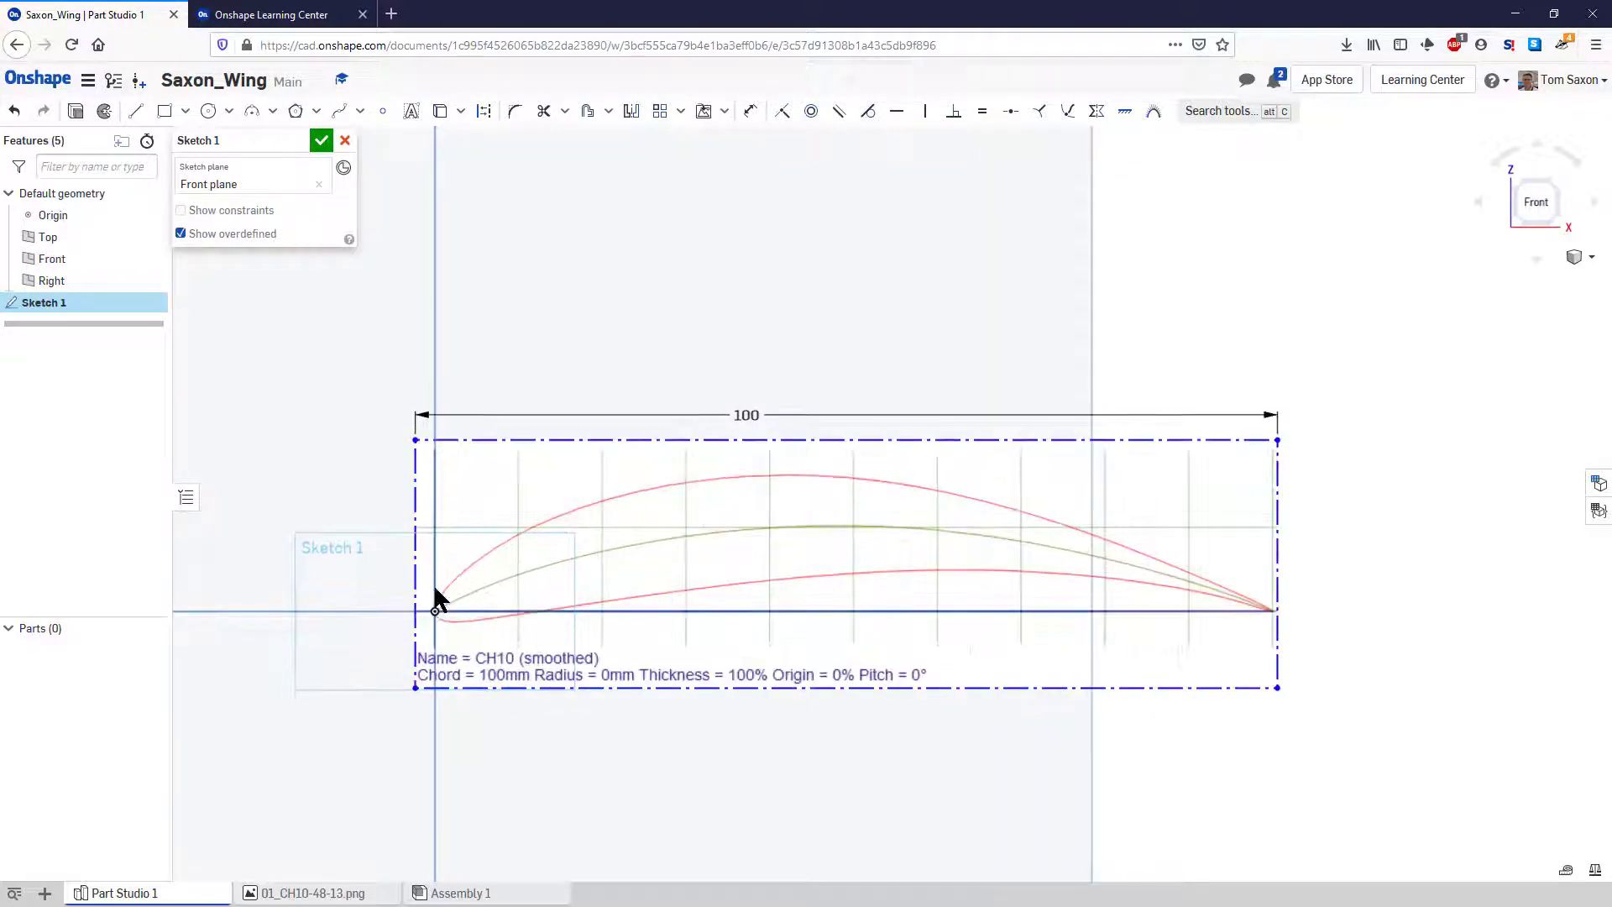
{"action": "scroll", "coordinate": [435, 589], "scroll_direction": "up", "scroll_amount": 1}
{"action": "scroll", "coordinate": [436, 618], "scroll_direction": "up", "scroll_amount": 2}
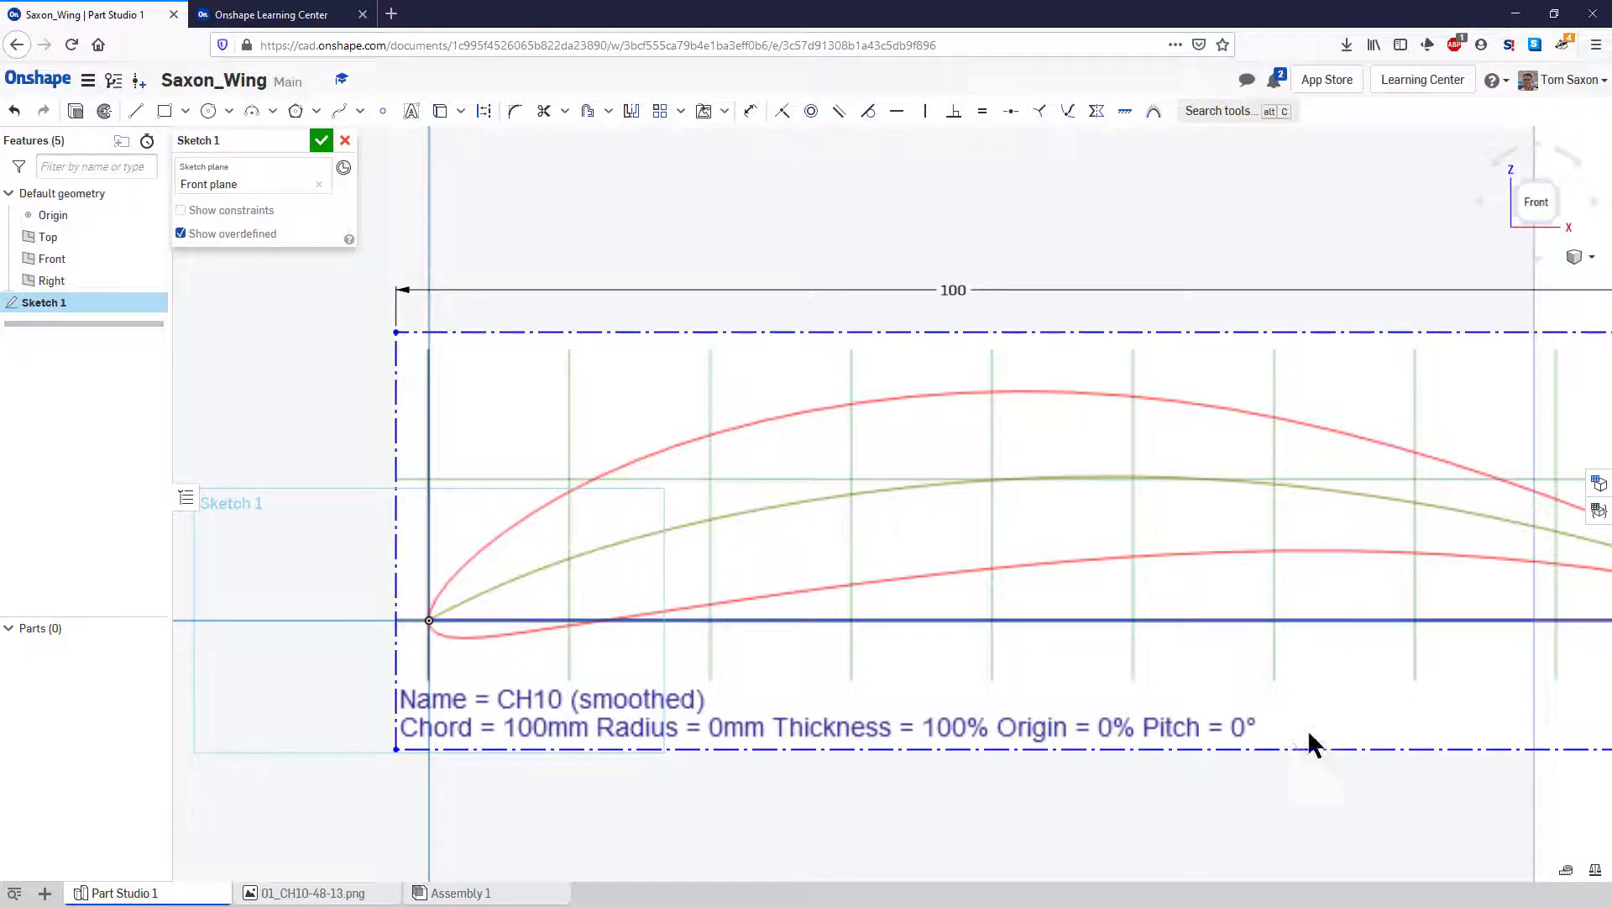
{"action": "scroll", "coordinate": [1460, 734], "scroll_direction": "down", "scroll_amount": 4}
{"action": "scroll", "coordinate": [1553, 722], "scroll_direction": "up", "scroll_amount": 1}
{"action": "scroll", "coordinate": [389, 579], "scroll_direction": "down", "scroll_amount": 4}
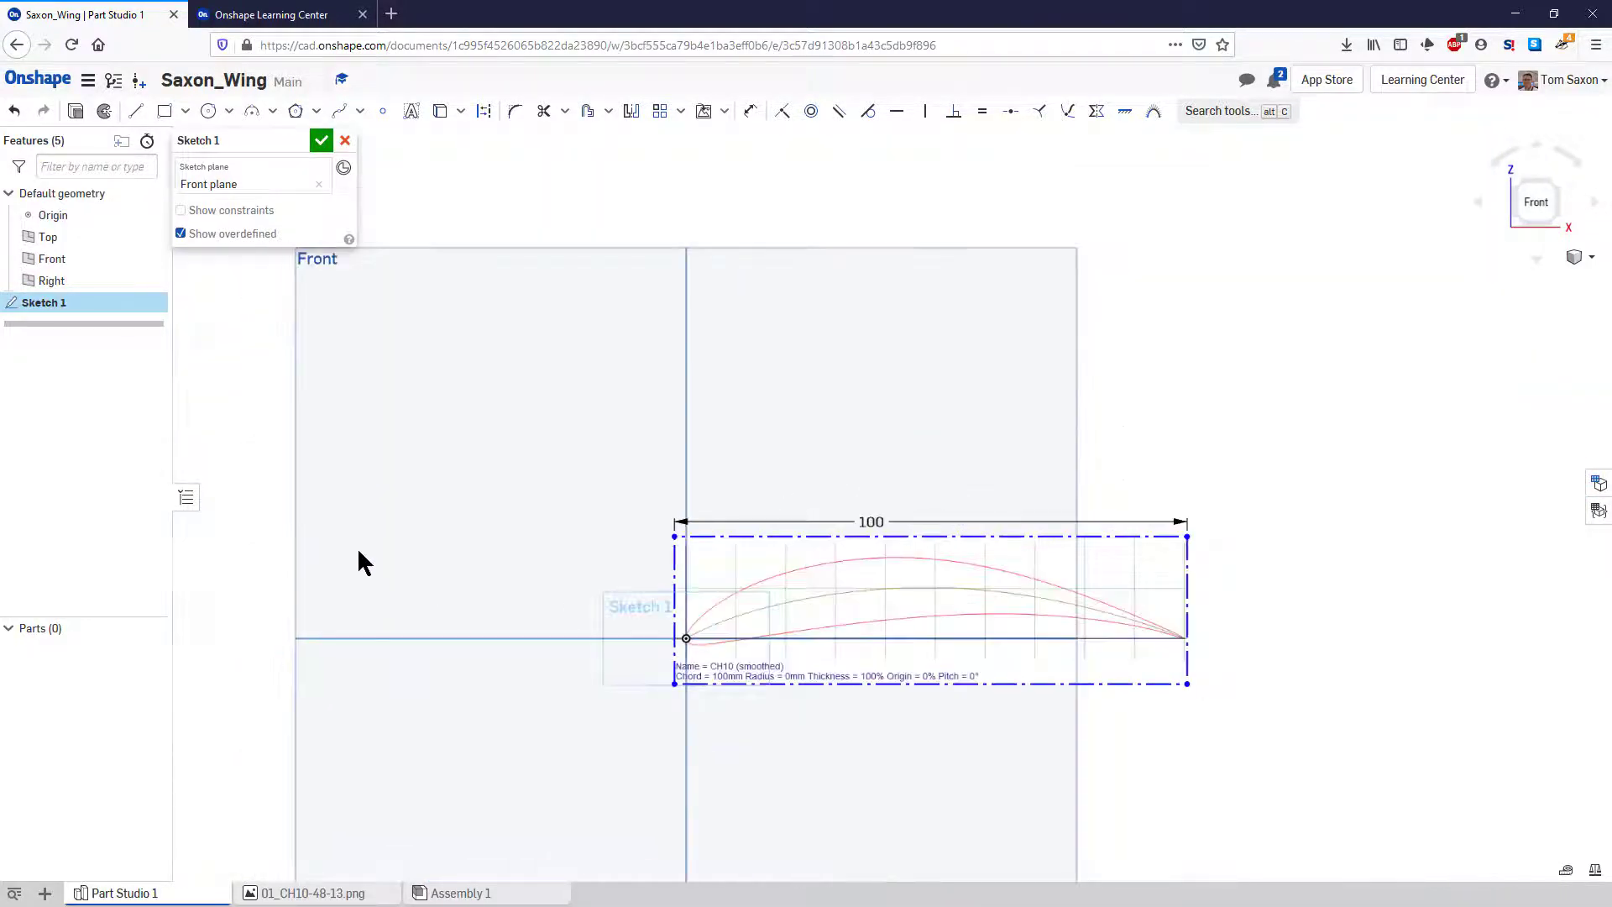
{"action": "scroll", "coordinate": [370, 550], "scroll_direction": "up", "scroll_amount": 2}
{"action": "scroll", "coordinate": [471, 563], "scroll_direction": "down", "scroll_amount": 3}
{"action": "scroll", "coordinate": [1148, 659], "scroll_direction": "up", "scroll_amount": 5}
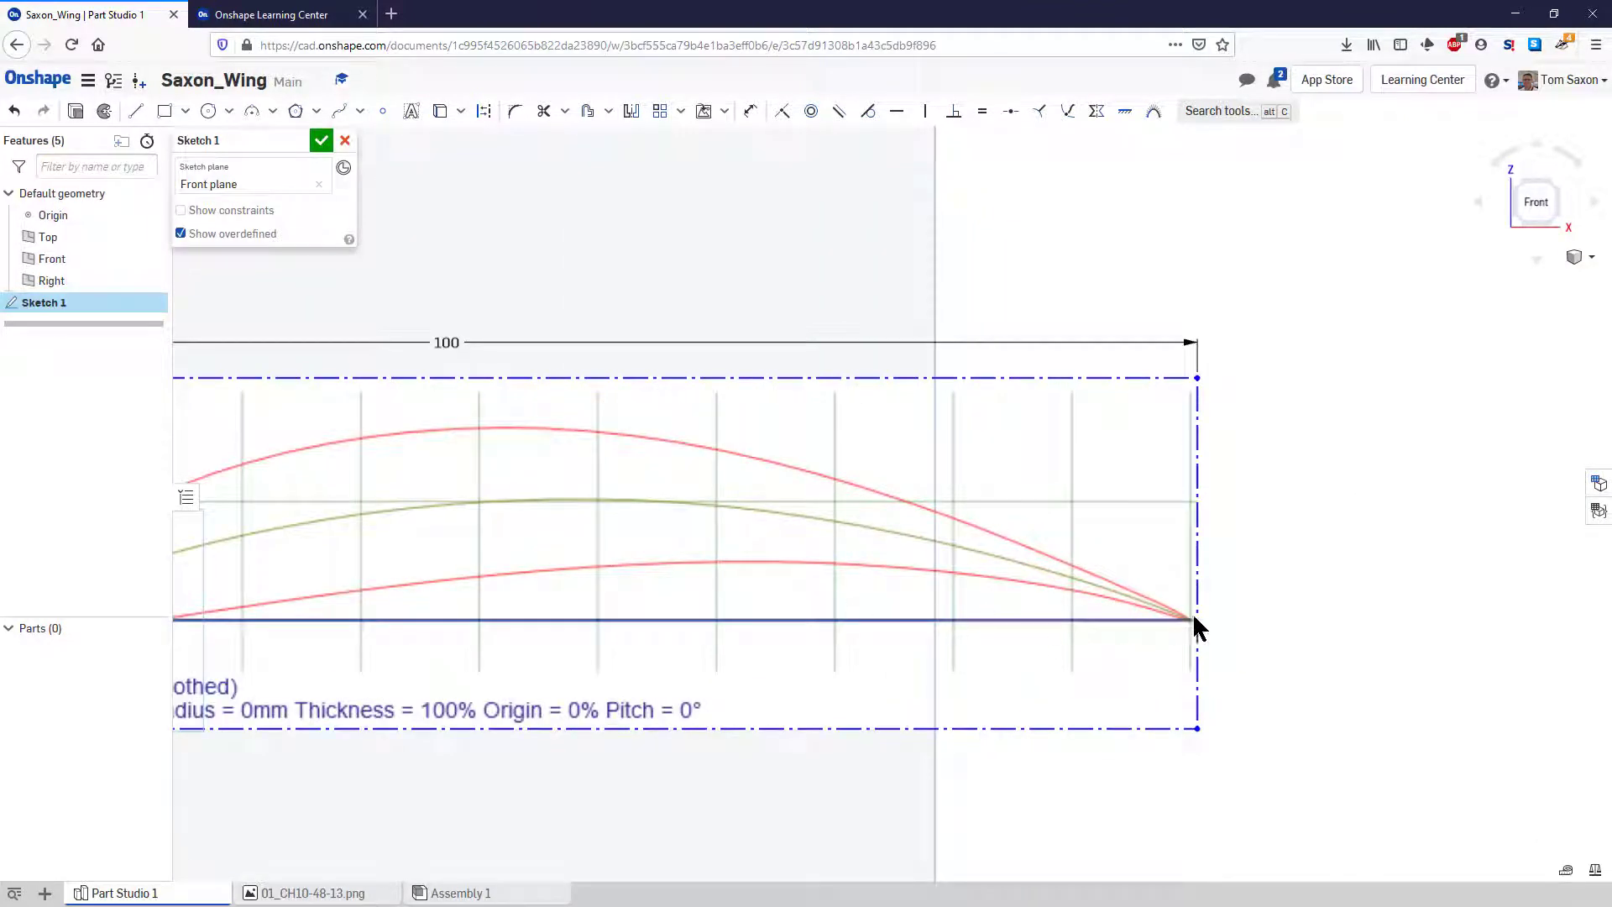
{"action": "scroll", "coordinate": [238, 556], "scroll_direction": "down", "scroll_amount": 3}
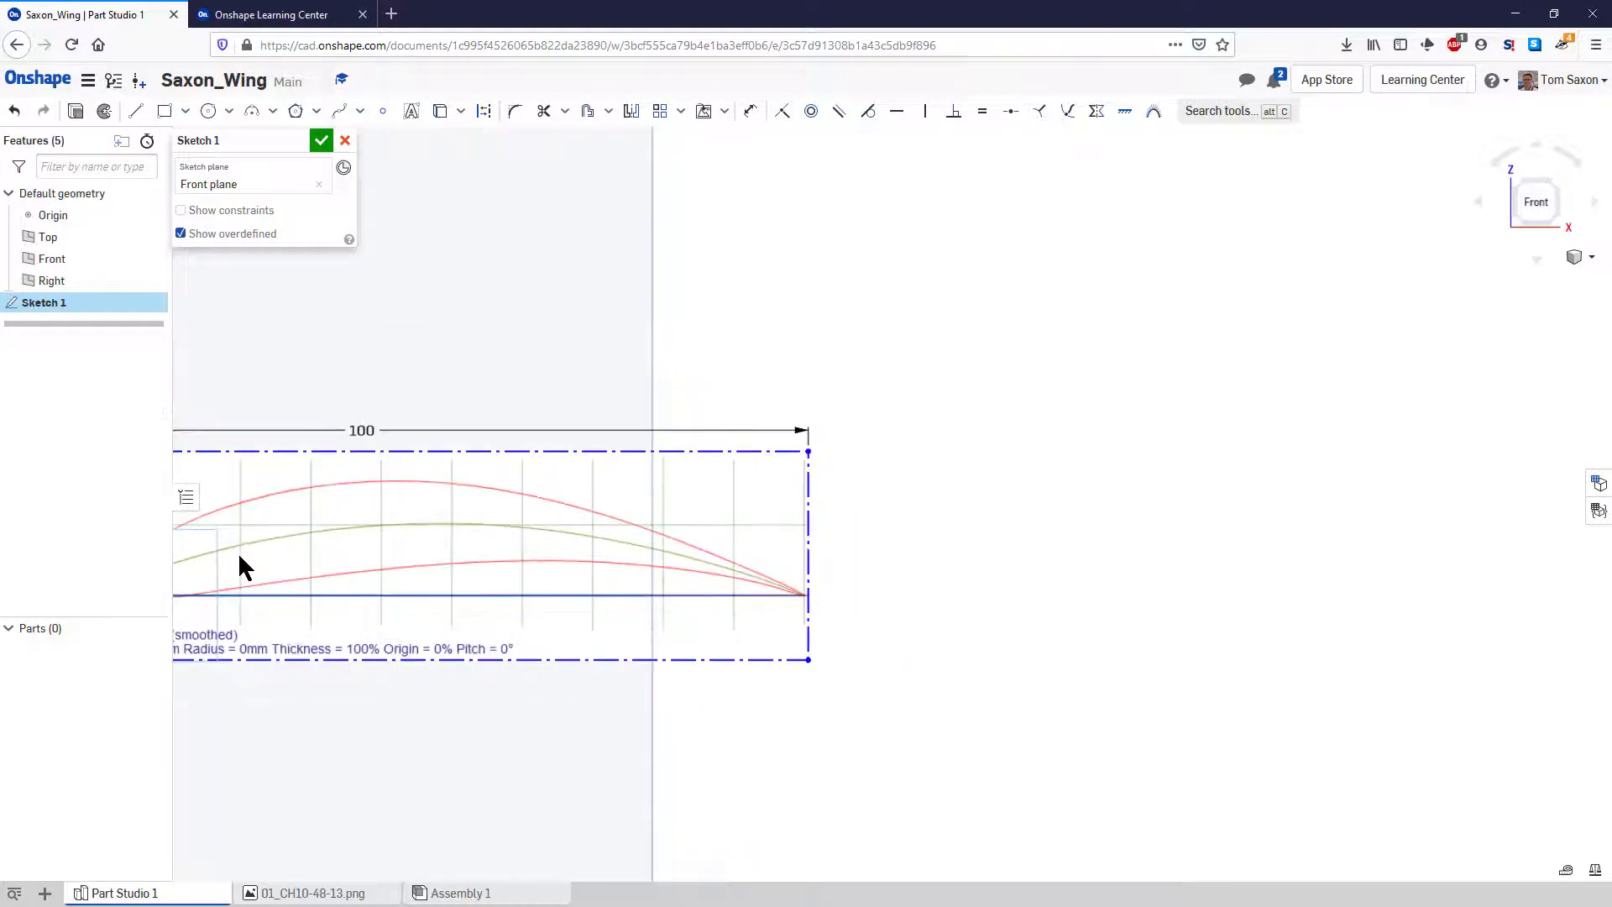
{"action": "scroll", "coordinate": [196, 376], "scroll_direction": "down", "scroll_amount": 2}
{"action": "scroll", "coordinate": [202, 382], "scroll_direction": "up", "scroll_amount": 1}
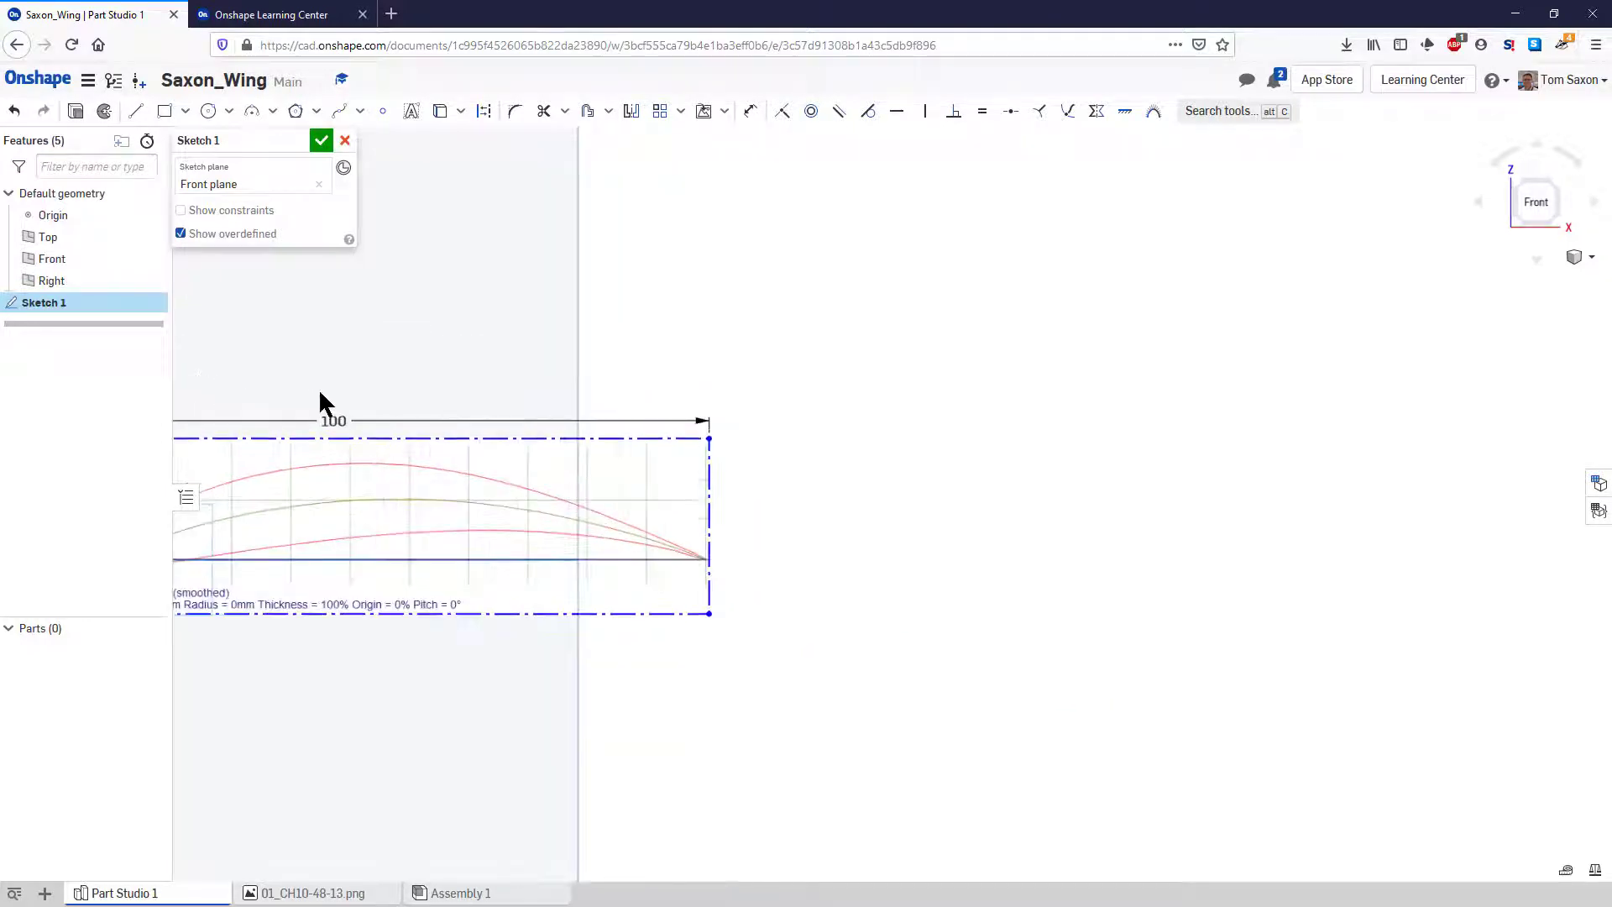
{"action": "scroll", "coordinate": [806, 486], "scroll_direction": "down", "scroll_amount": 2}
{"action": "scroll", "coordinate": [356, 437], "scroll_direction": "up", "scroll_amount": 1}
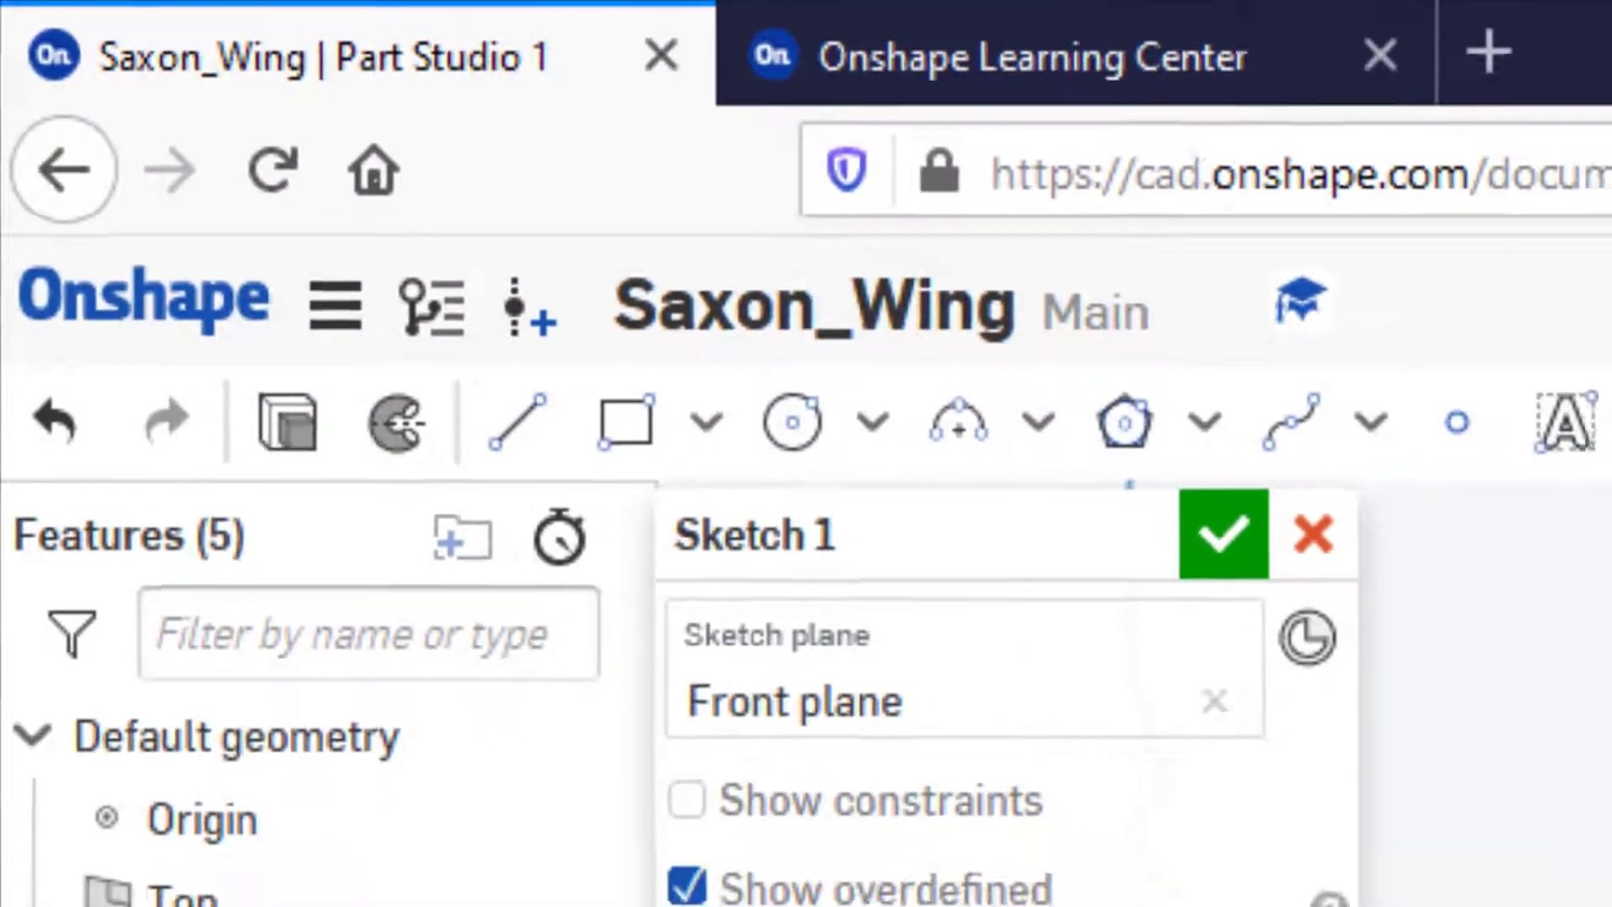
- Draw a construction line along the chord from the origin to the trailing edge
{"action": "key", "text": "l"}
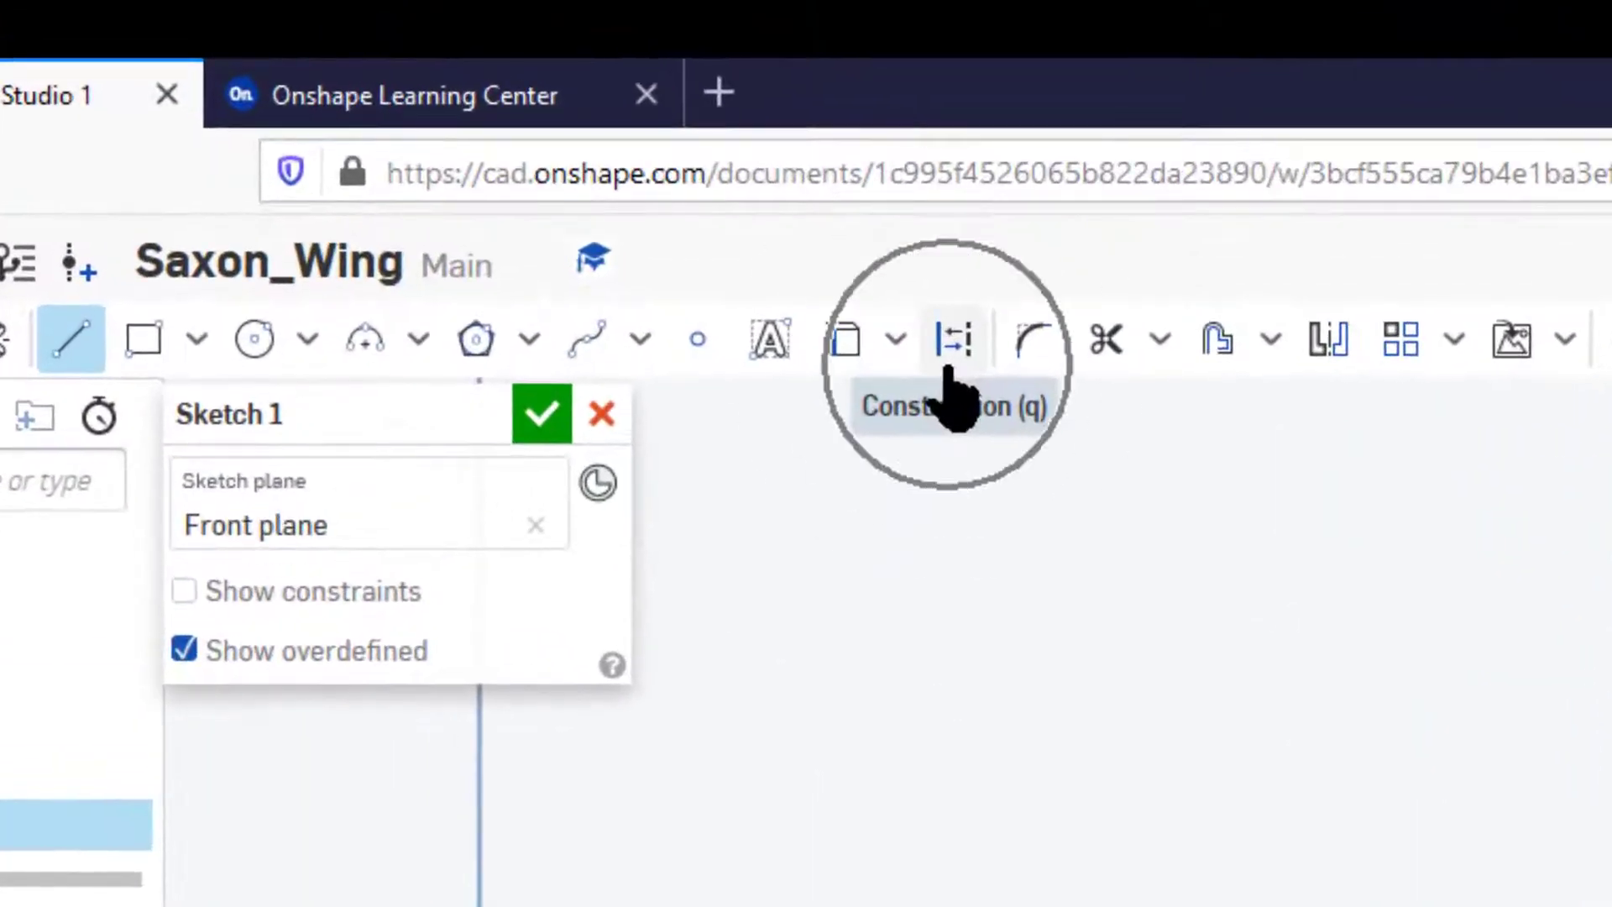
{"action": "mouse_move", "coordinate": [949, 370]}
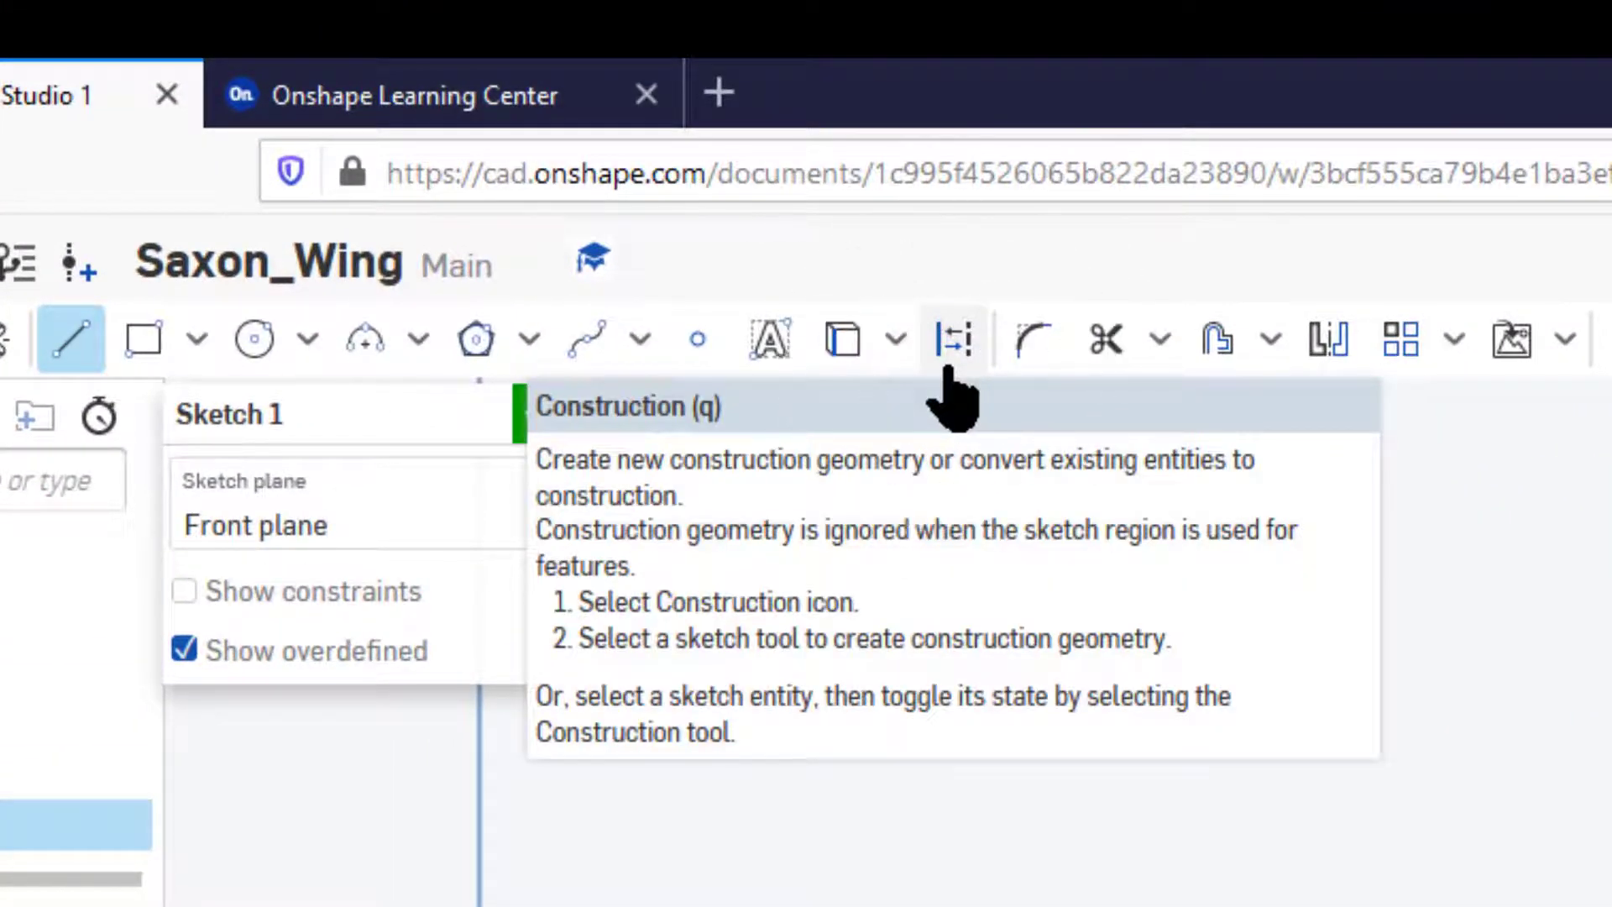
{"action": "left_click", "coordinate": [949, 359]}
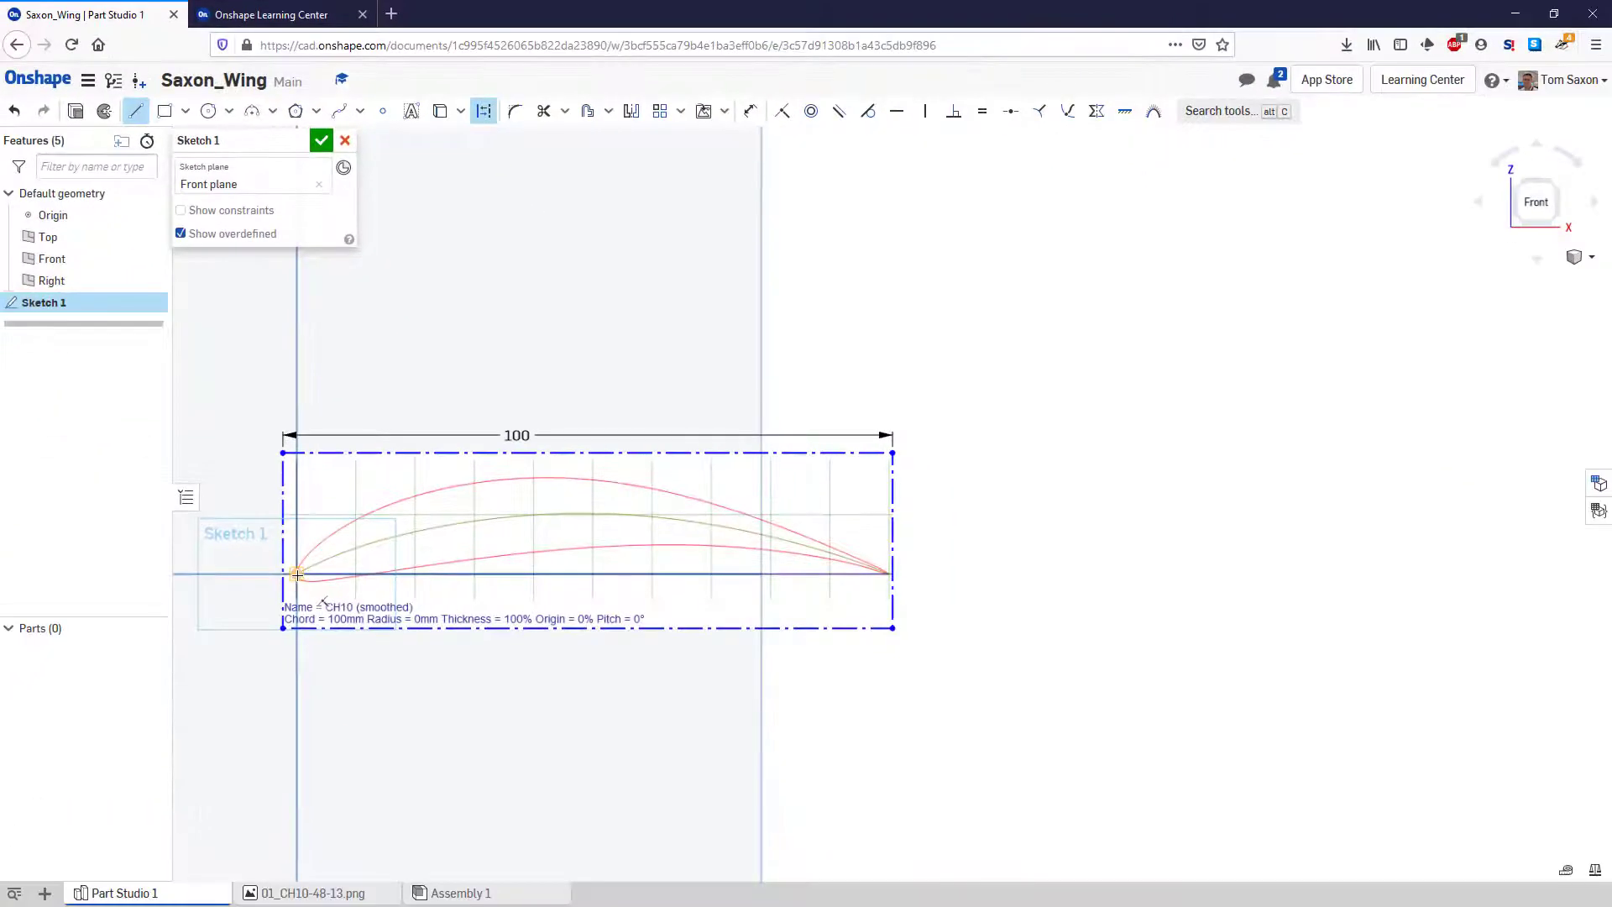
{"action": "left_click", "coordinate": [297, 574]}
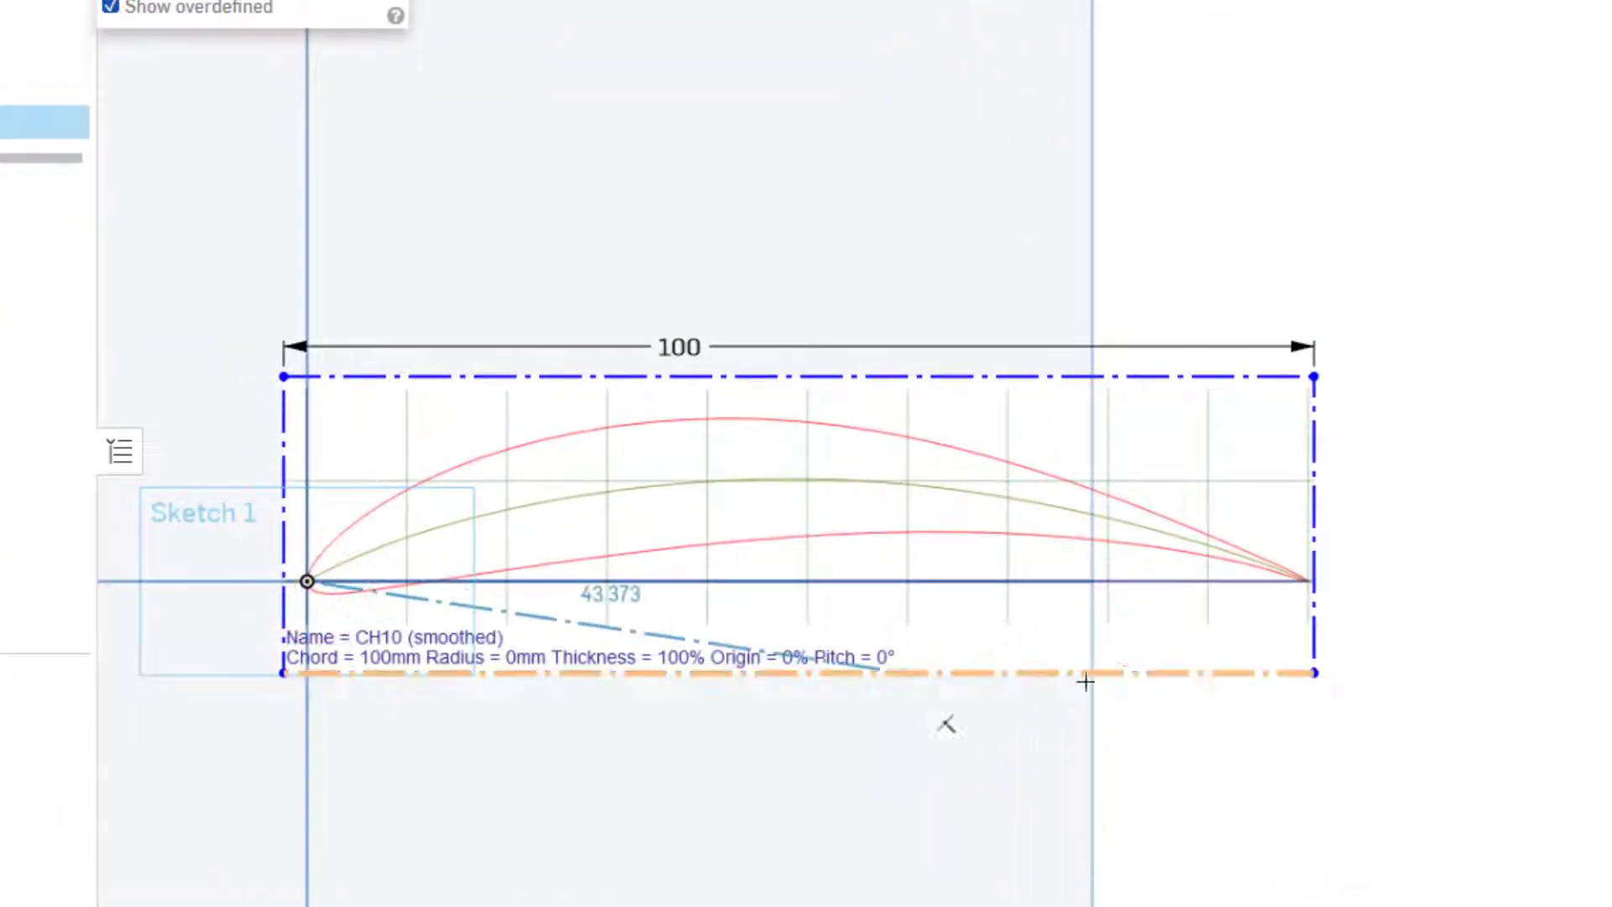
{"action": "scroll", "coordinate": [1327, 587], "scroll_direction": "up", "scroll_amount": 10}
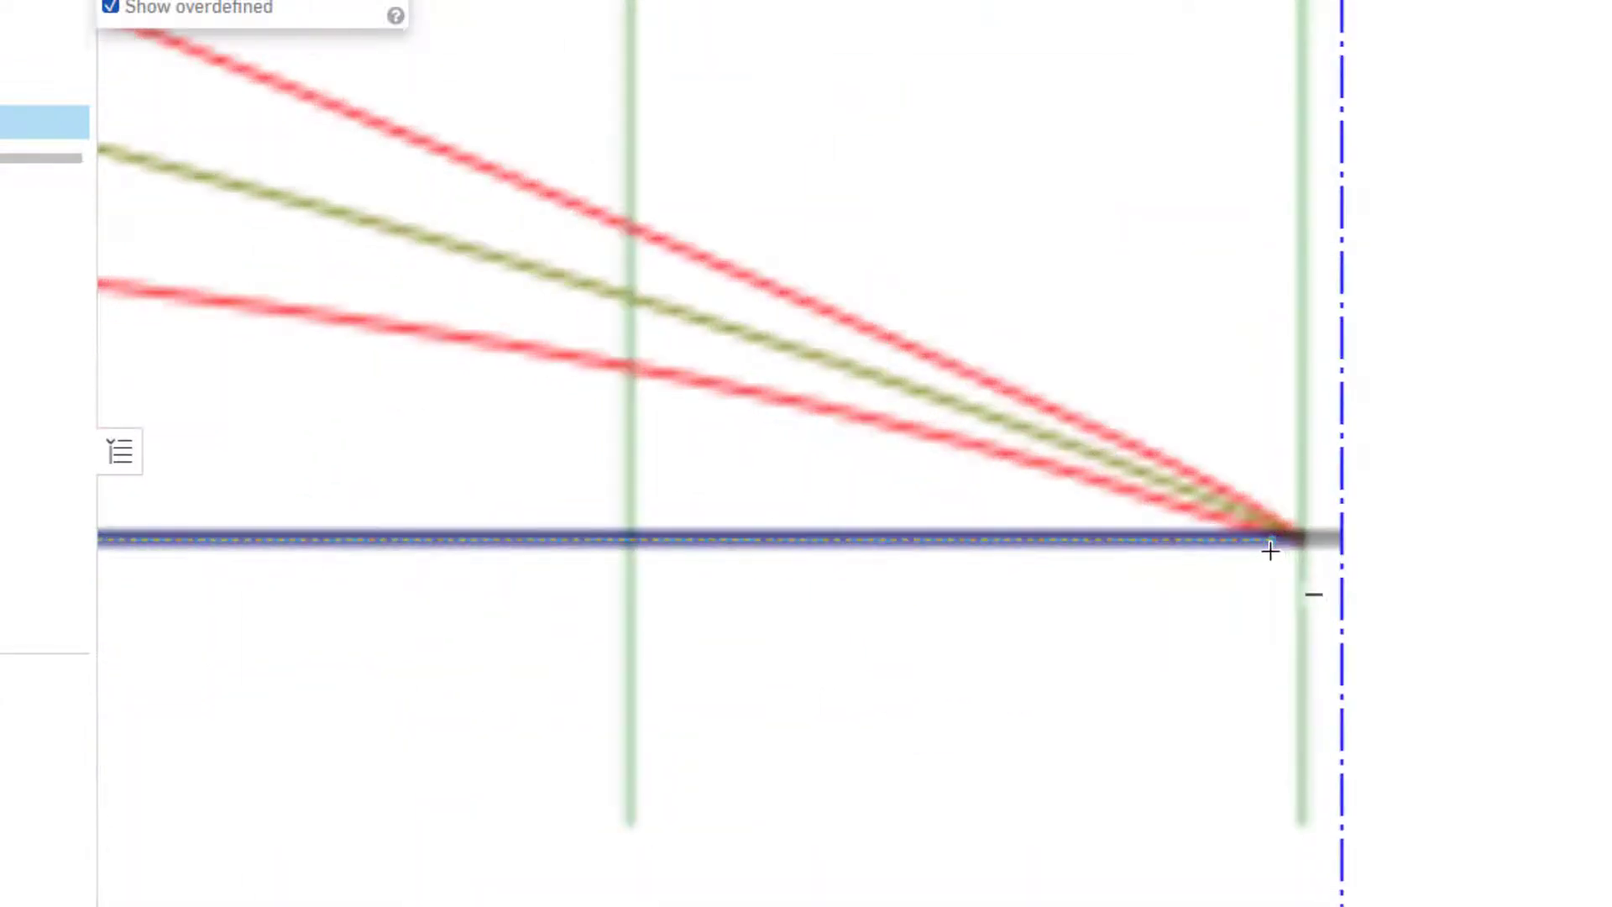
{"action": "scroll", "coordinate": [1269, 550], "scroll_direction": "up", "scroll_amount": 2}
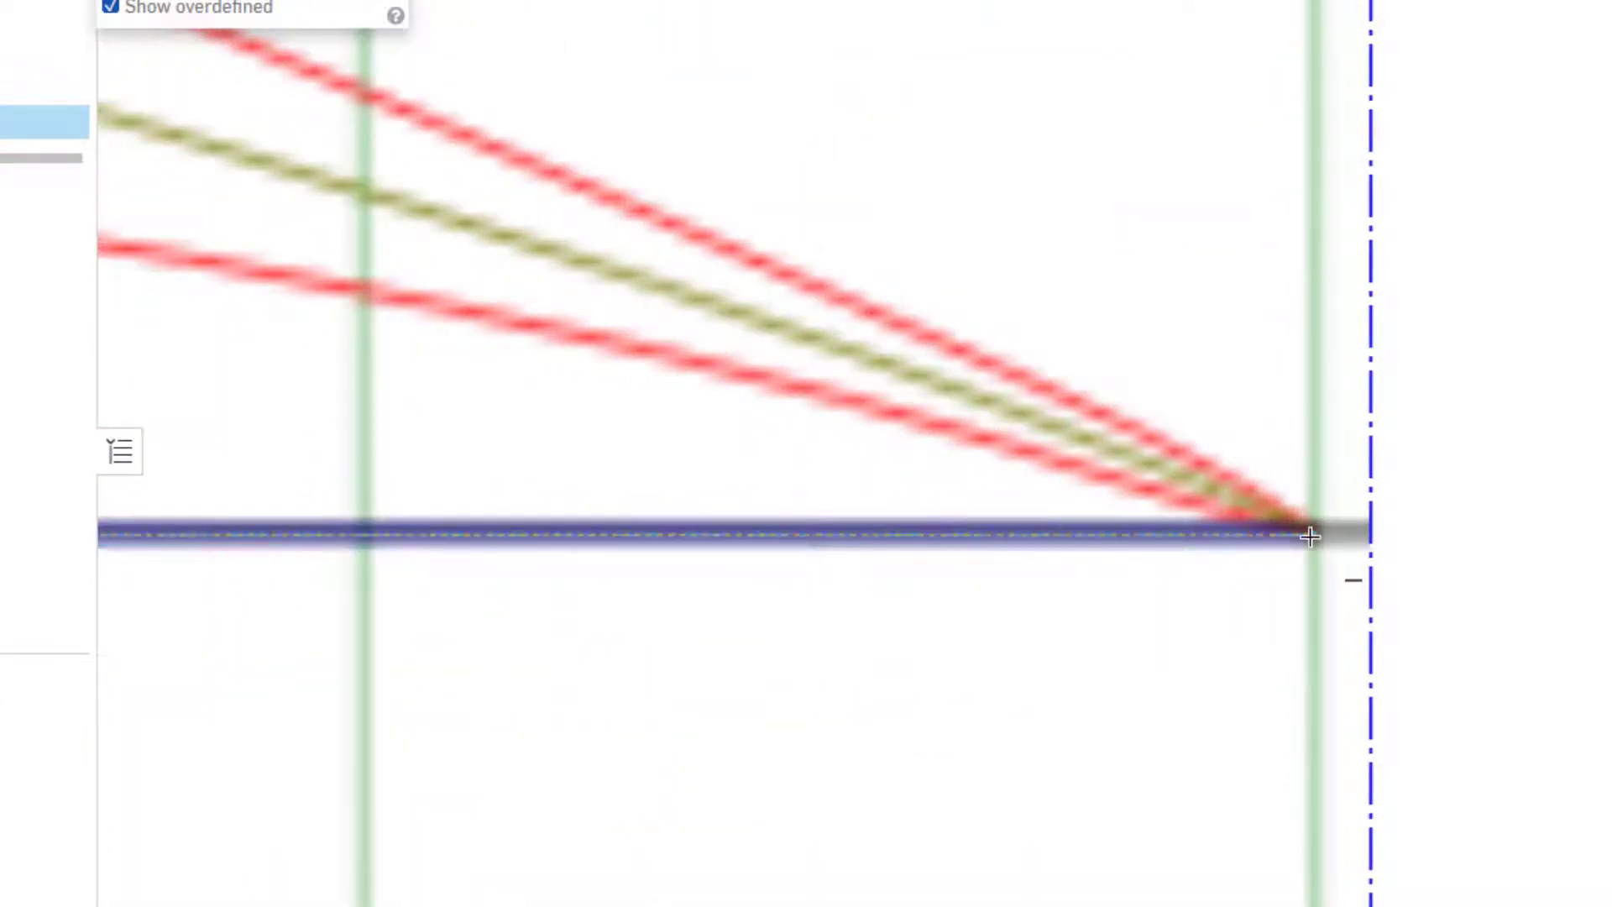
{"action": "left_click", "coordinate": [1309, 536]}
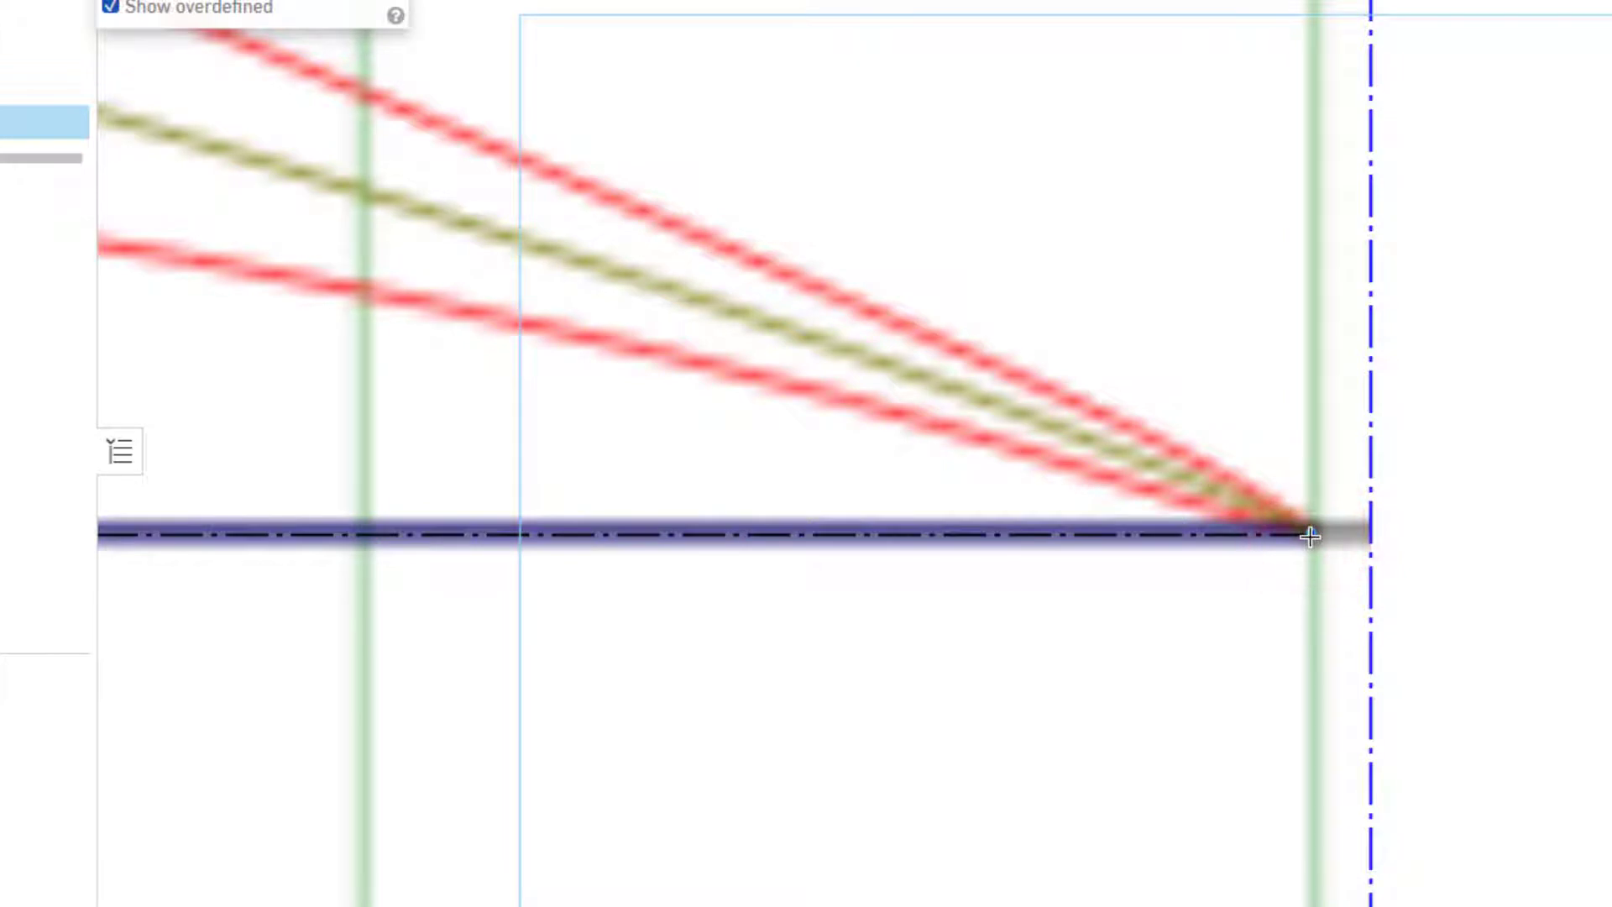
- Begin dimensioning the chord line, then cancel the dimension
{"action": "scroll", "coordinate": [1238, 669], "scroll_direction": "down", "scroll_amount": 8}
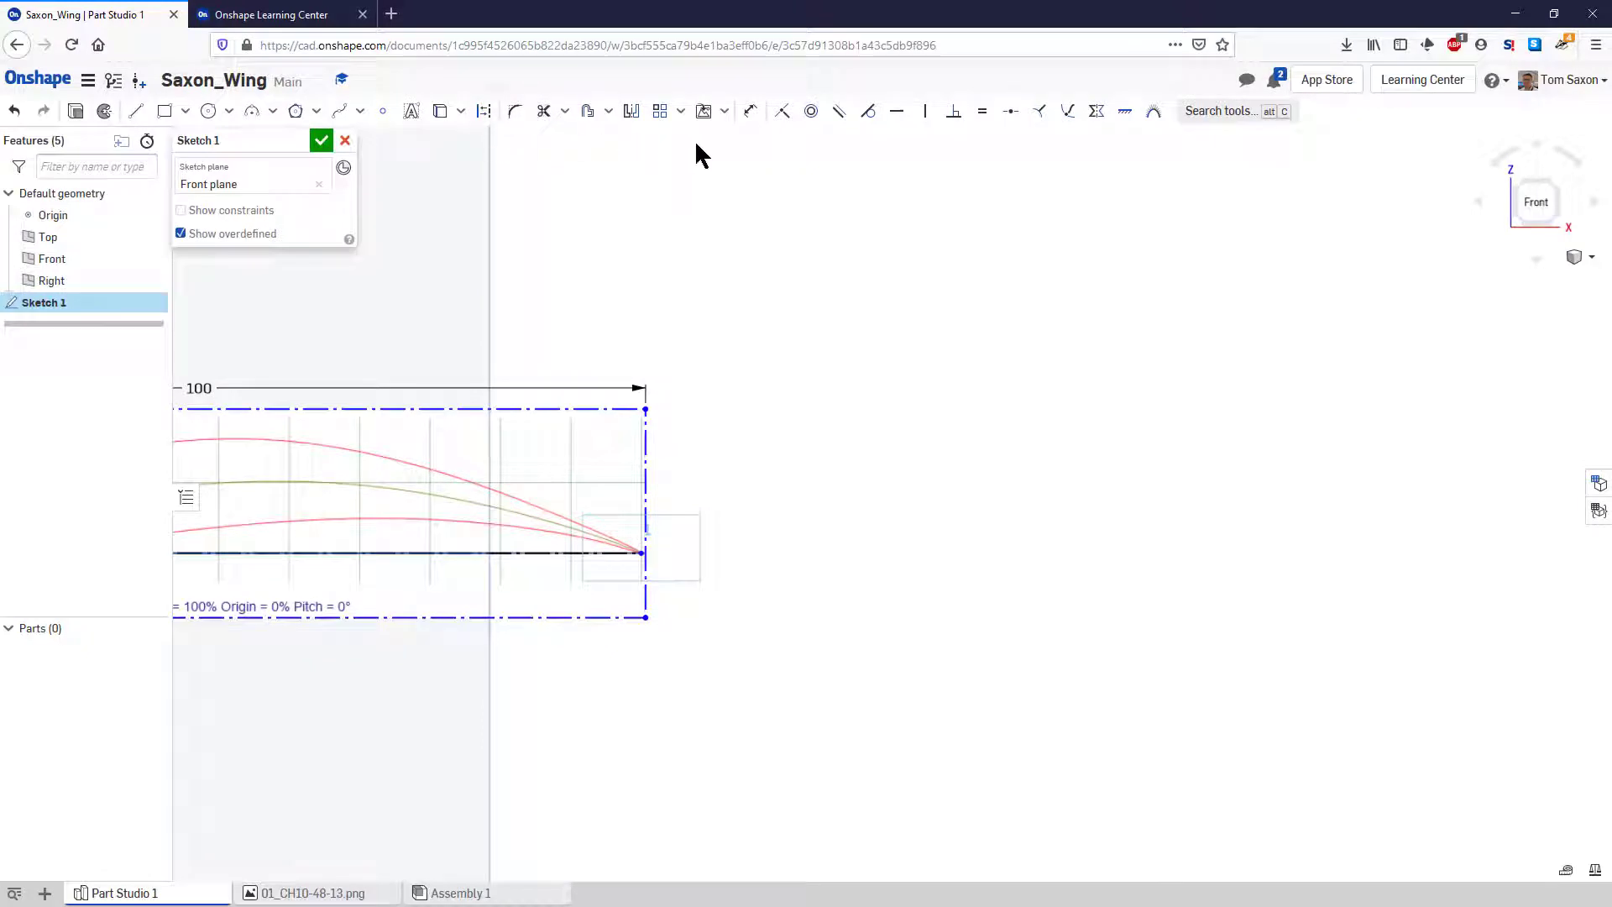
{"action": "left_click", "coordinate": [752, 113]}
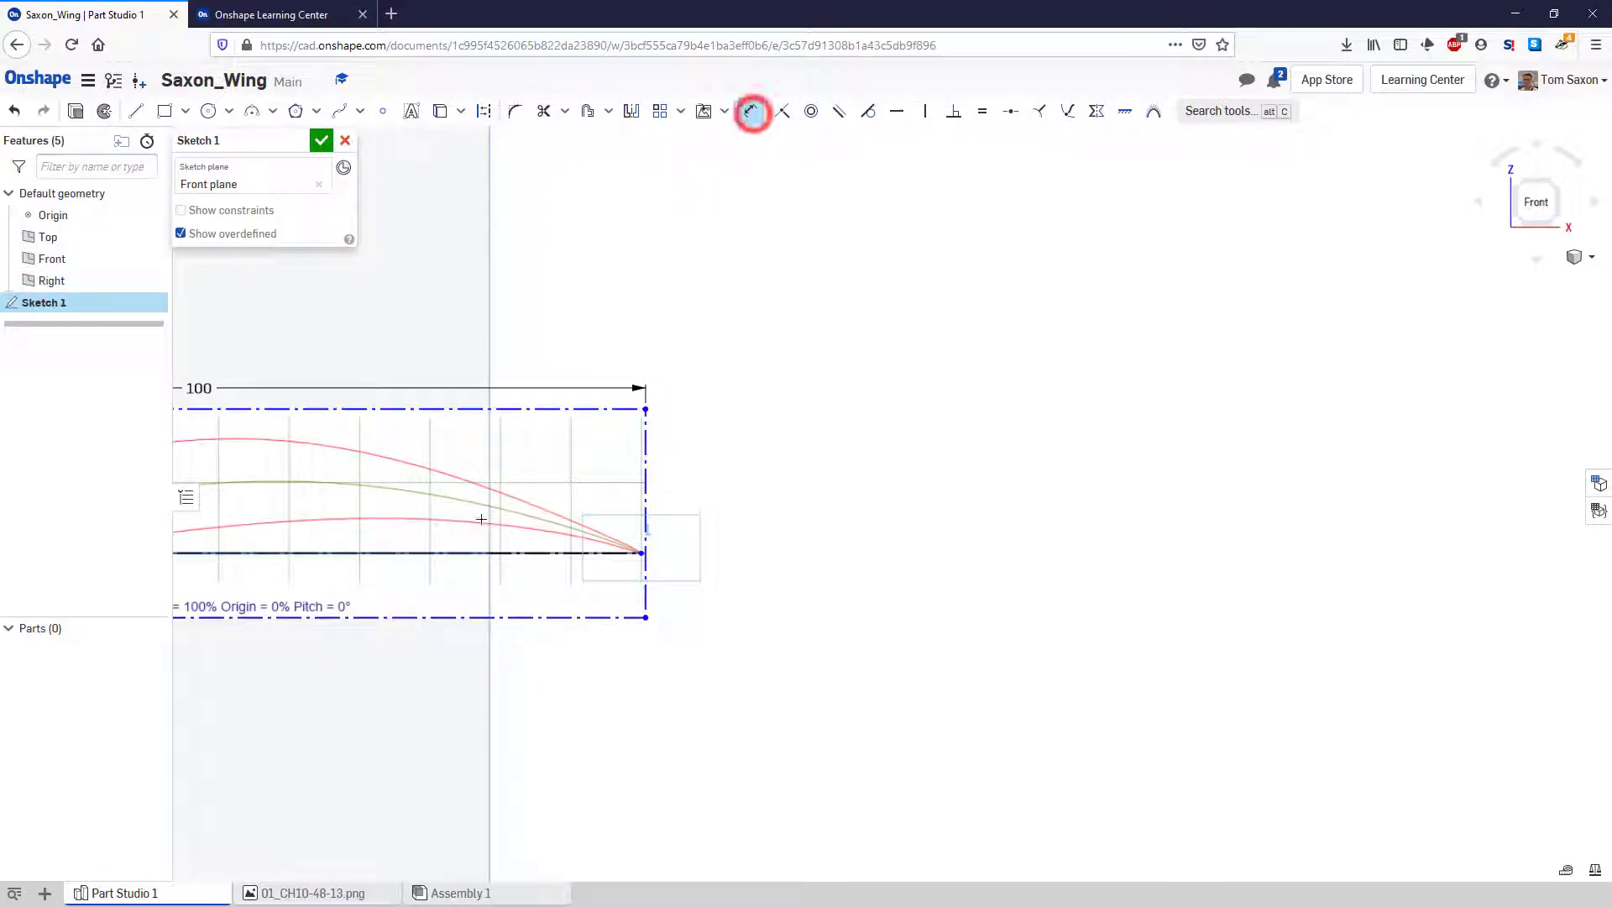
{"action": "left_click", "coordinate": [407, 554]}
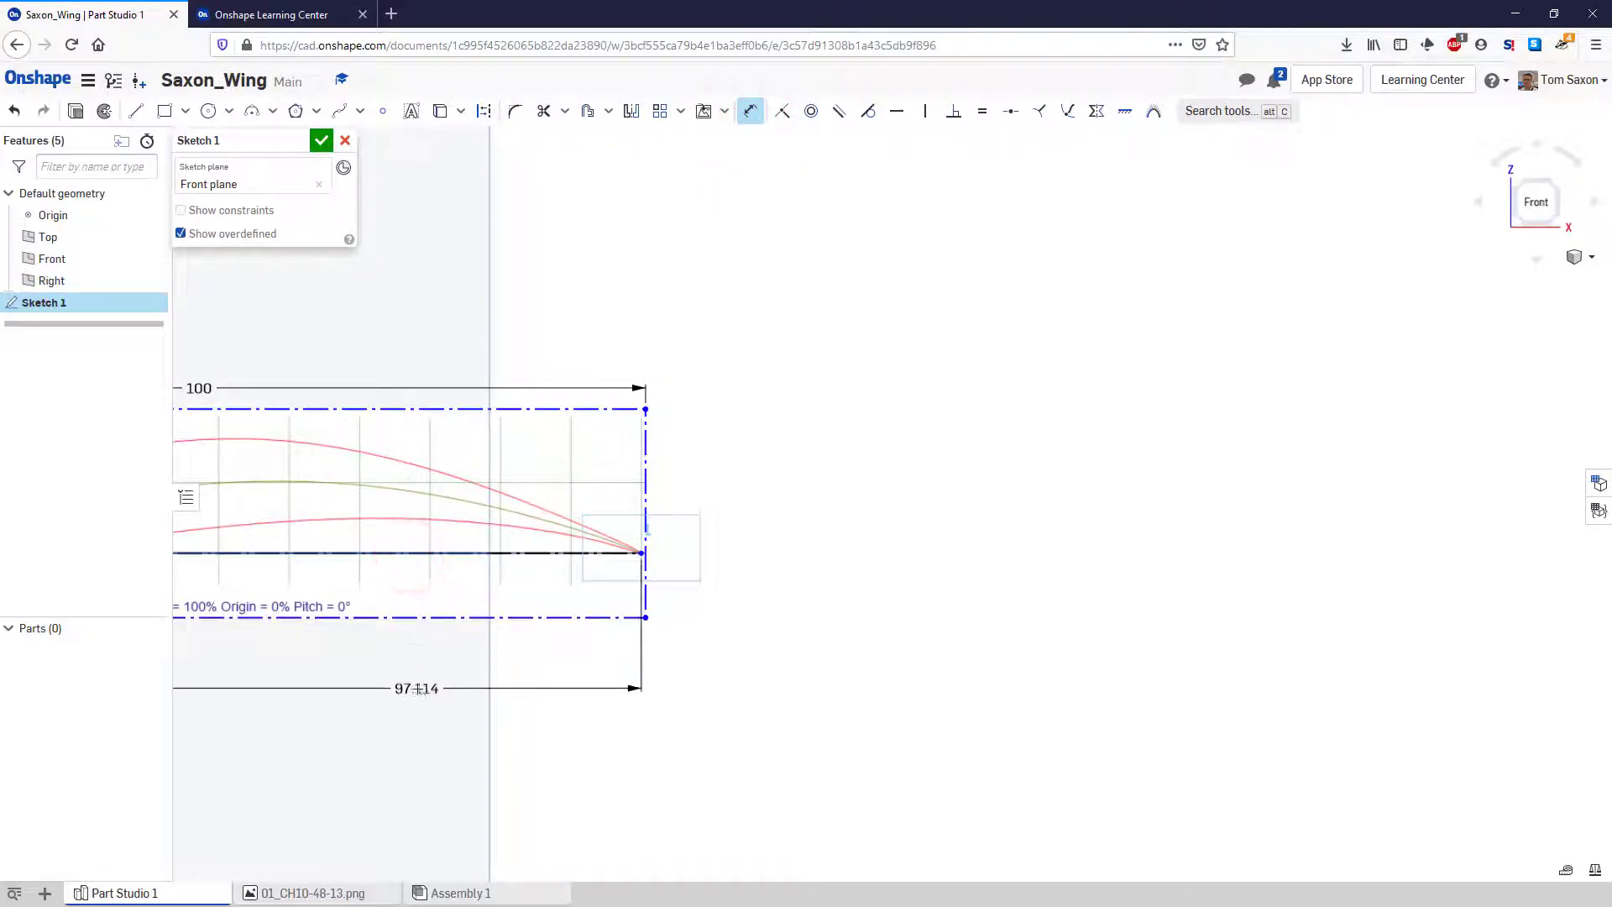
{"action": "key", "text": "Escape"}
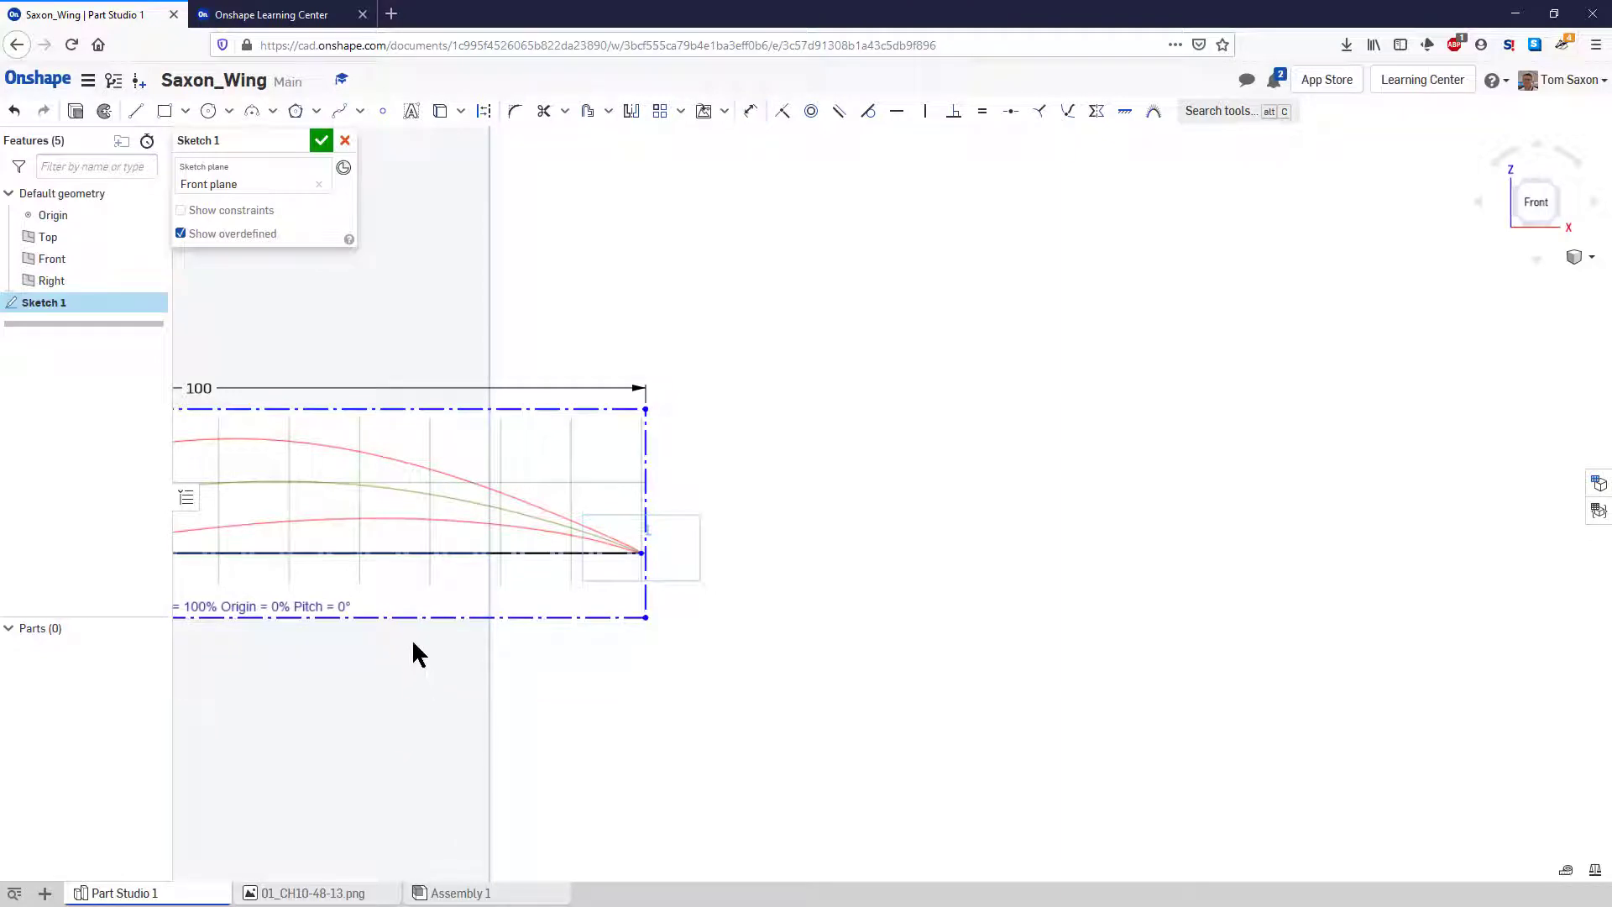
{"action": "scroll", "coordinate": [234, 622], "scroll_direction": "down", "scroll_amount": 5}
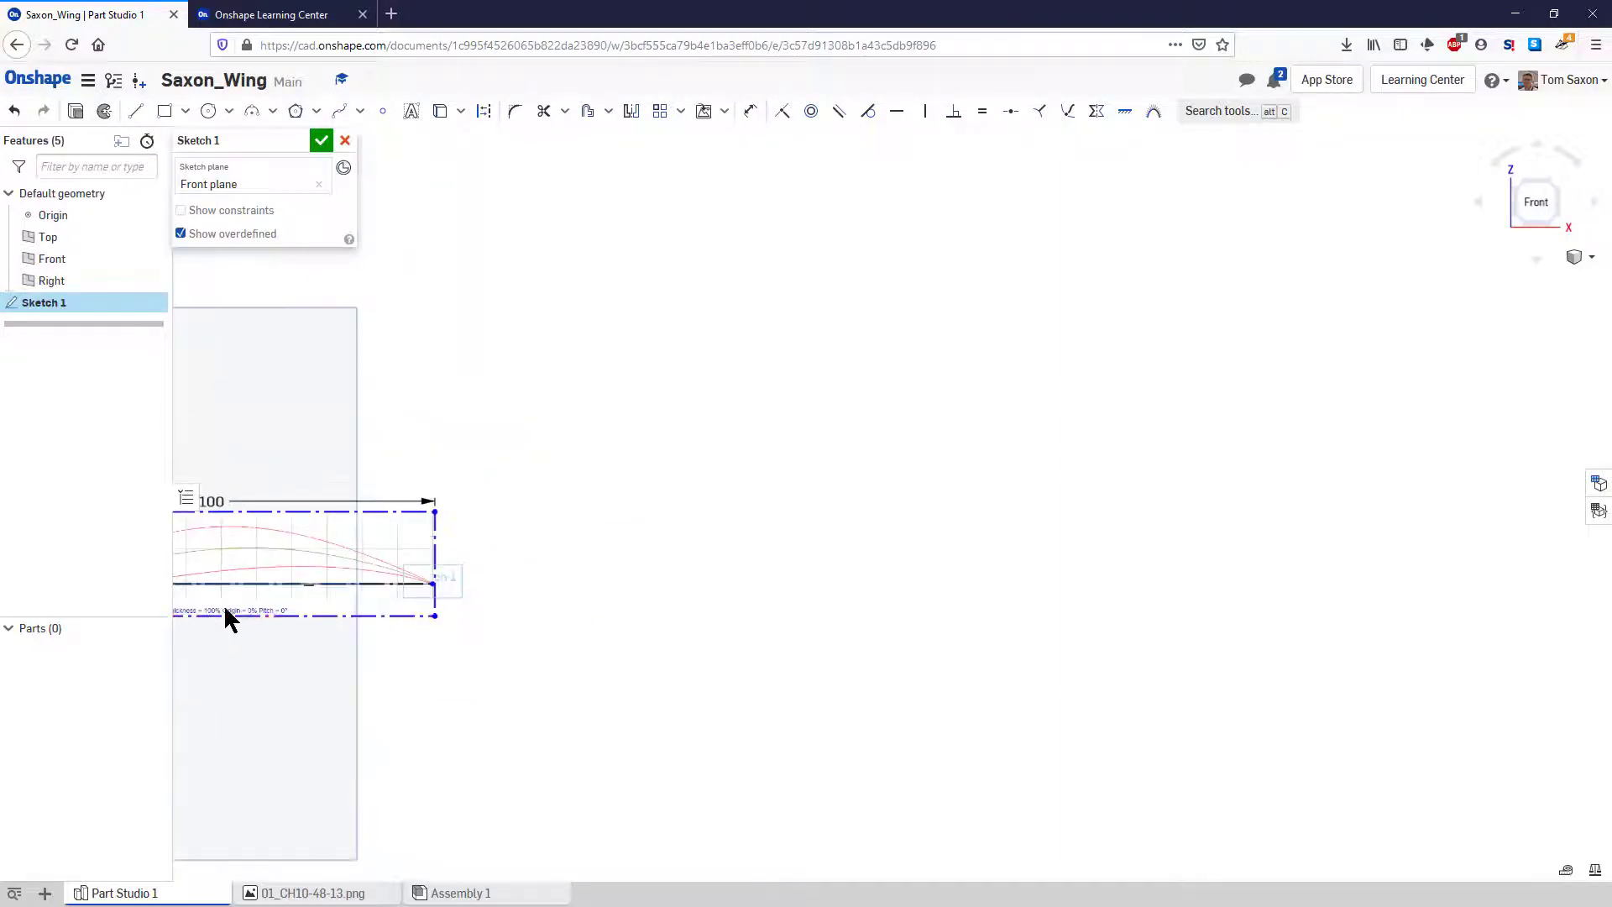
{"action": "scroll", "coordinate": [291, 600], "scroll_direction": "up", "scroll_amount": 6}
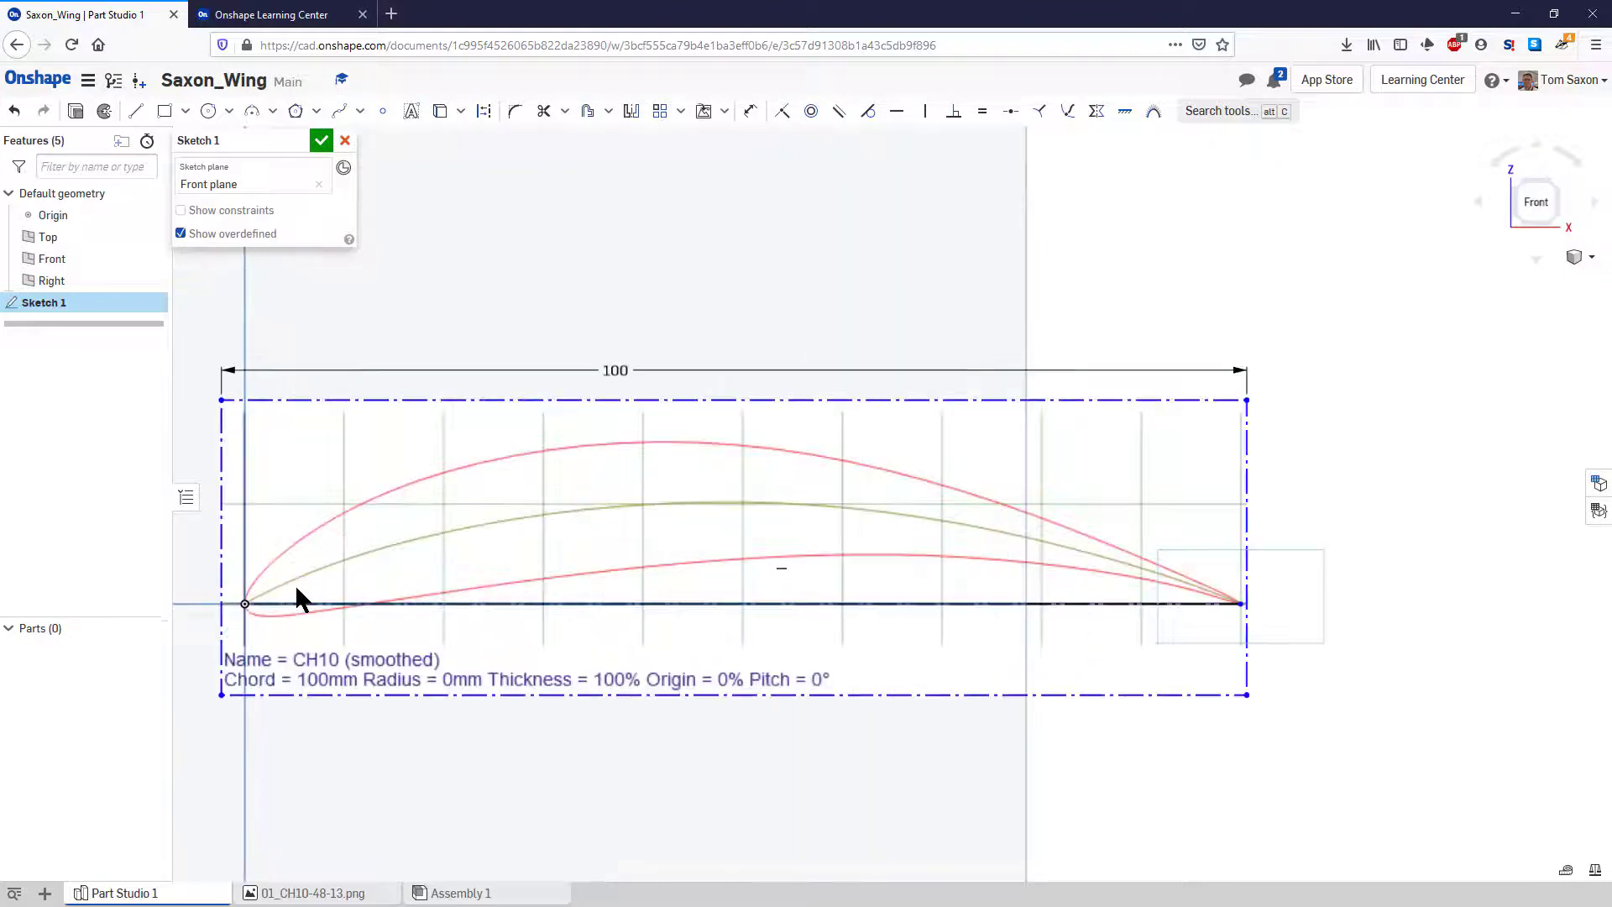
{"action": "scroll", "coordinate": [301, 550], "scroll_direction": "up", "scroll_amount": 1}
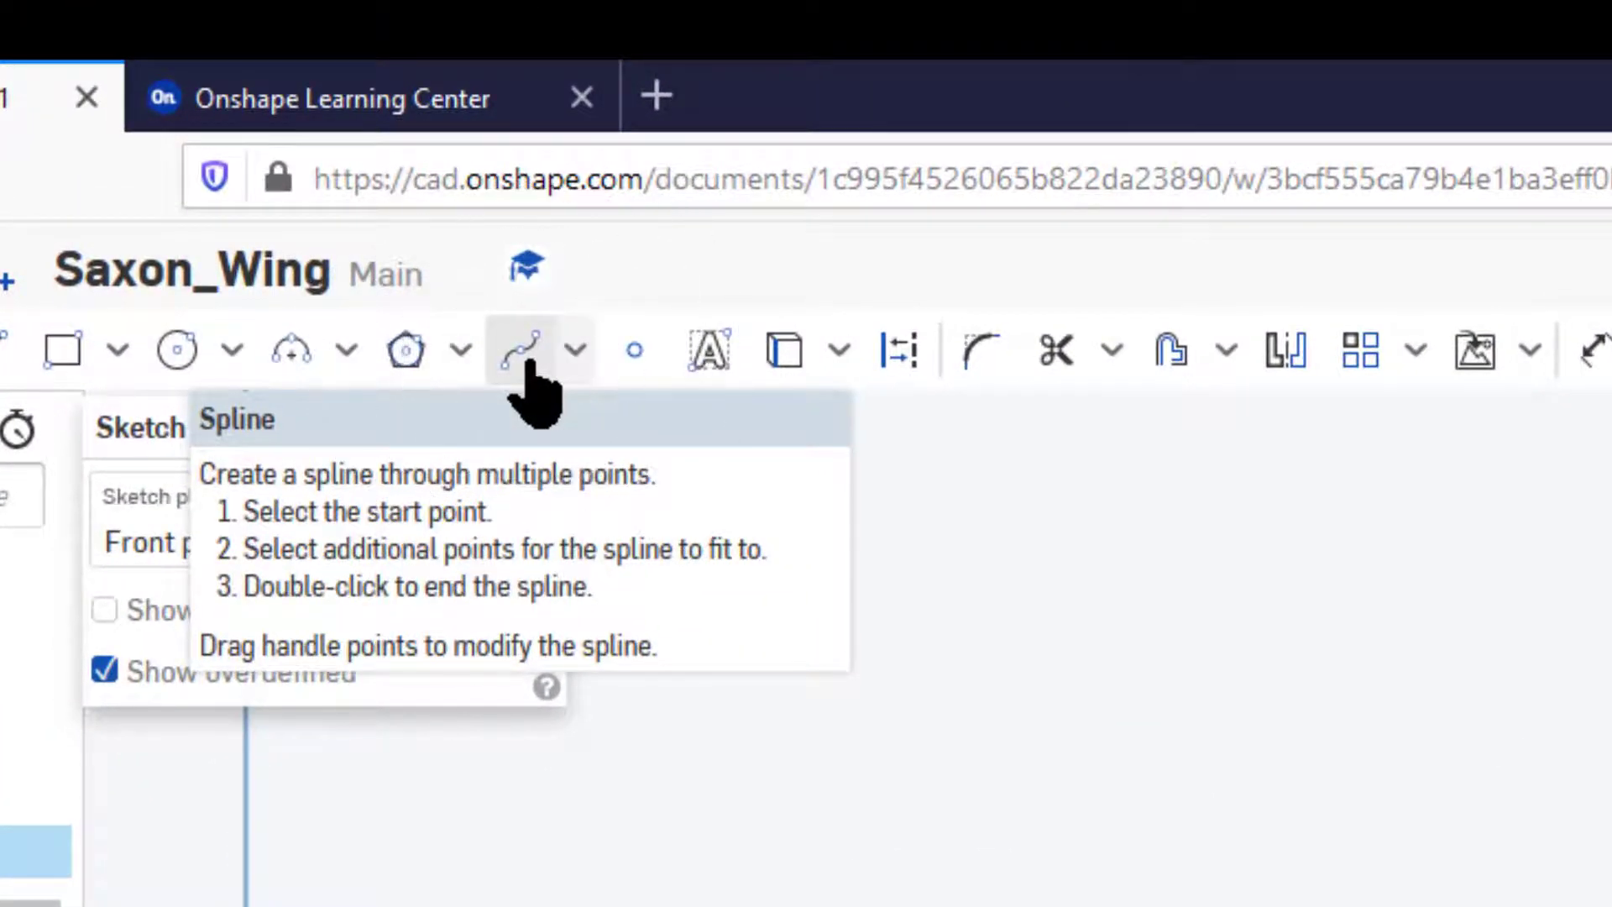
- Draw a first spline from the trailing-edge point leftward, ending it with a double-click
{"action": "left_click", "coordinate": [524, 351]}
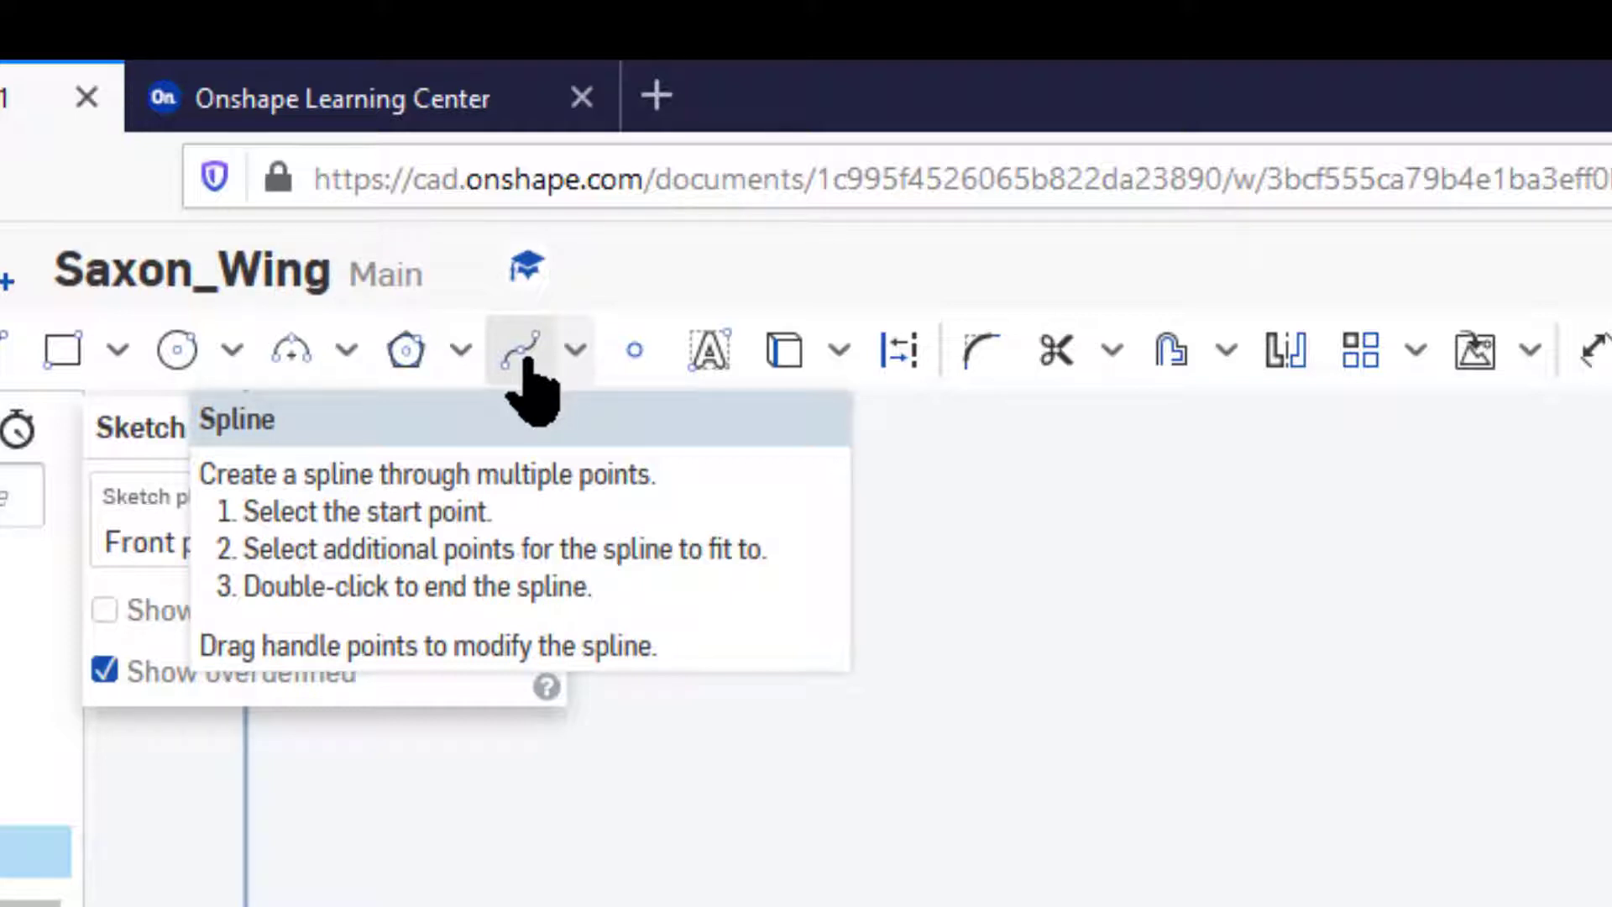
{"action": "left_click", "coordinate": [522, 348]}
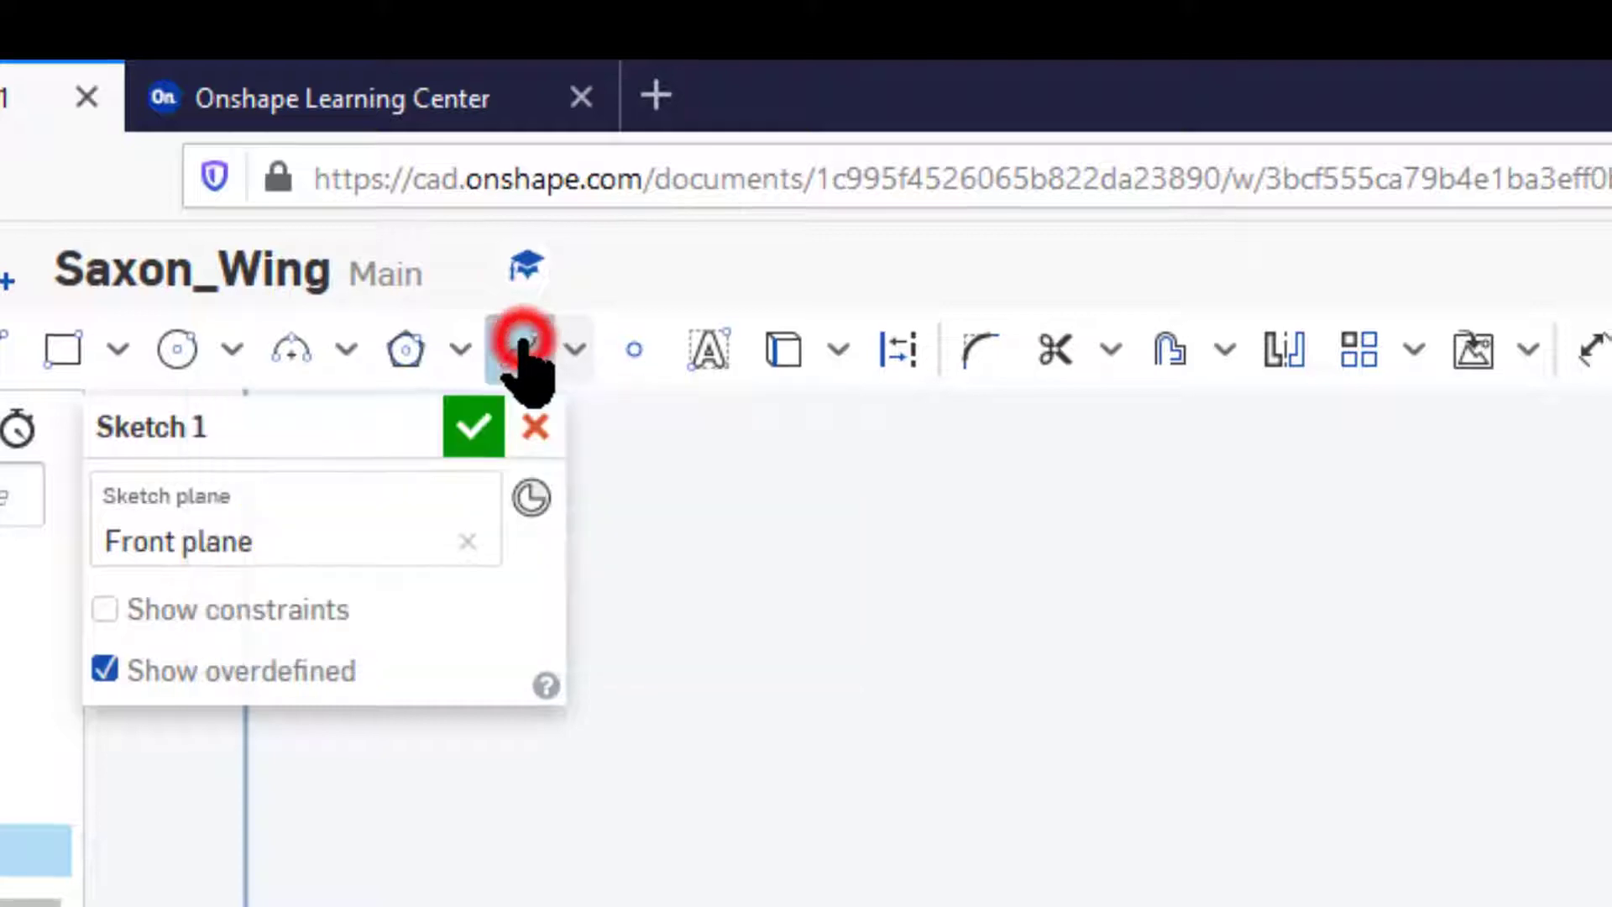
{"action": "scroll", "coordinate": [1418, 614], "scroll_direction": "up", "scroll_amount": 10}
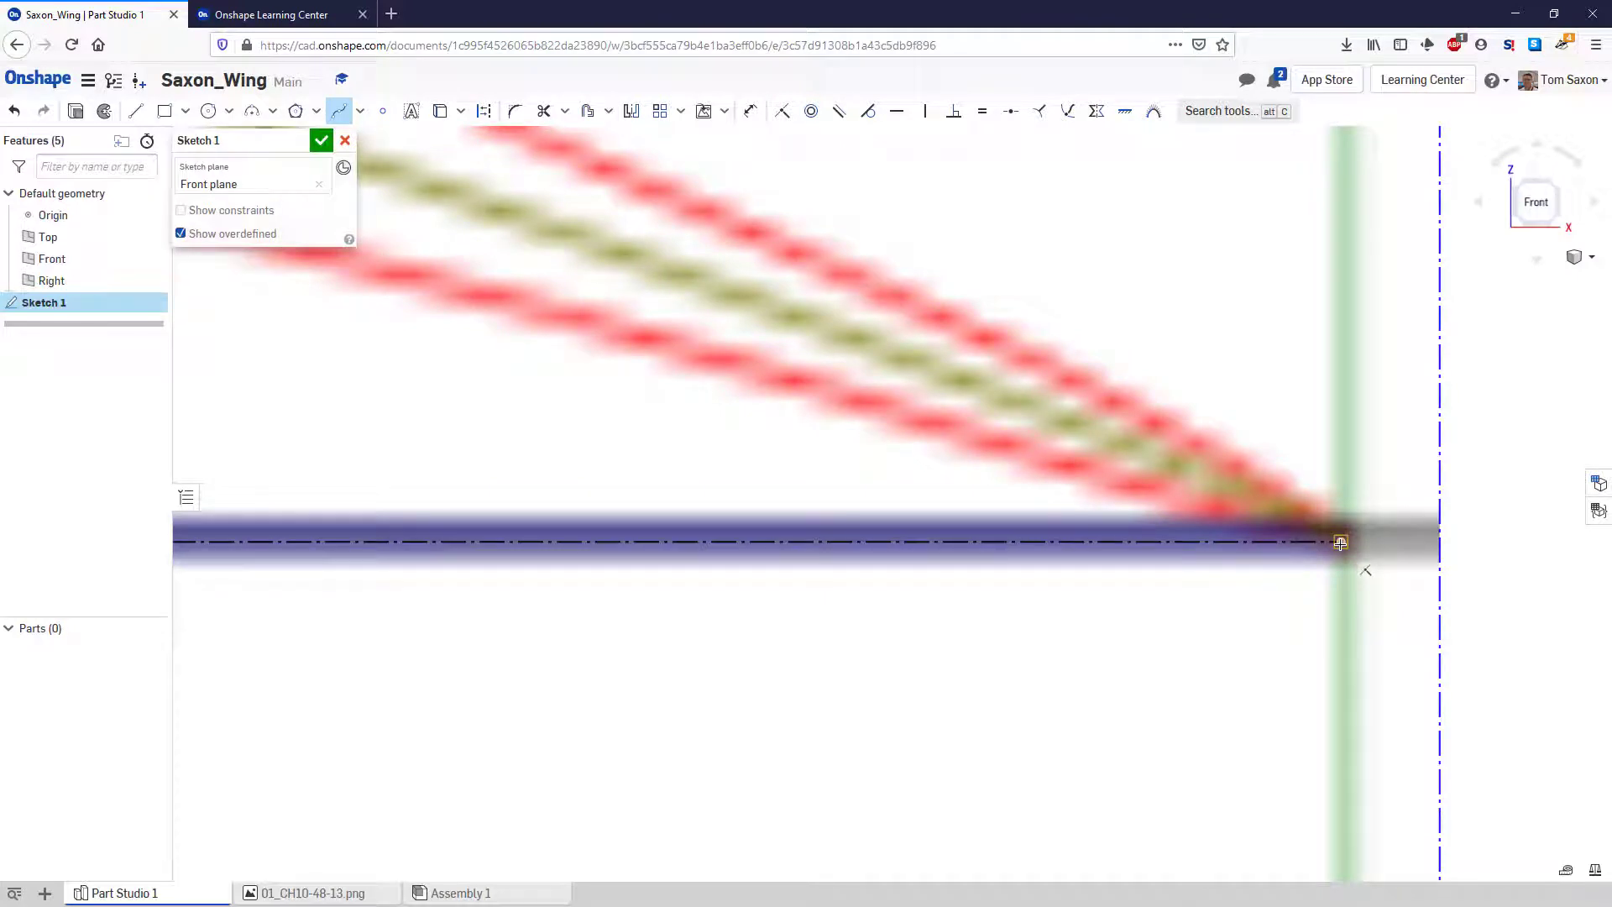
{"action": "left_click", "coordinate": [1341, 543]}
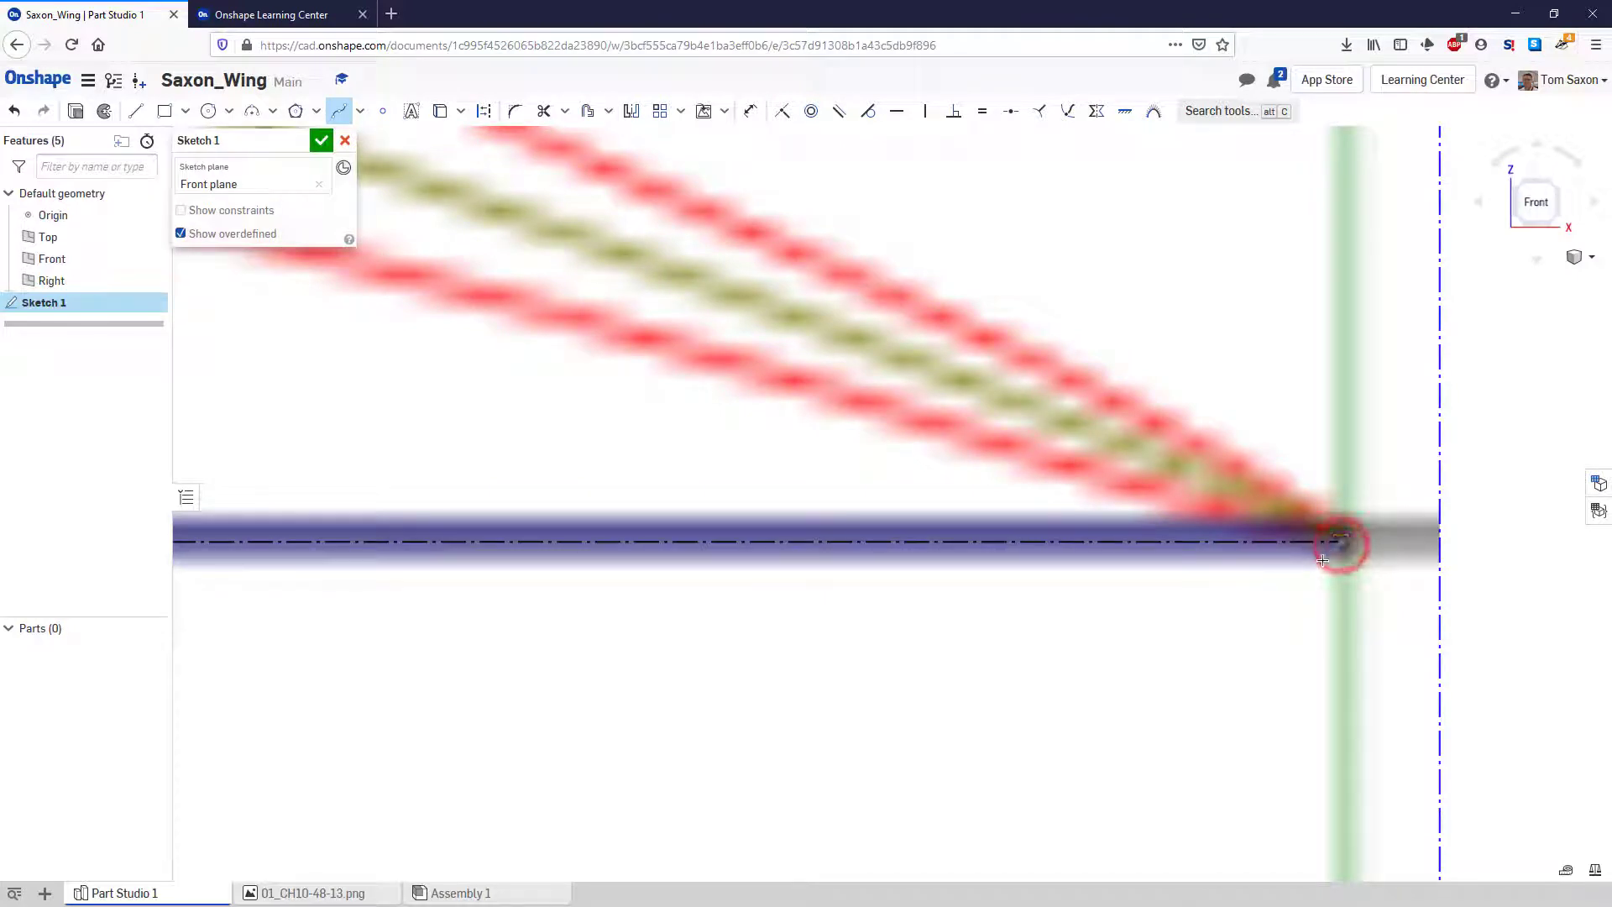
{"action": "left_click", "coordinate": [1236, 520]}
{"action": "left_click", "coordinate": [918, 418]}
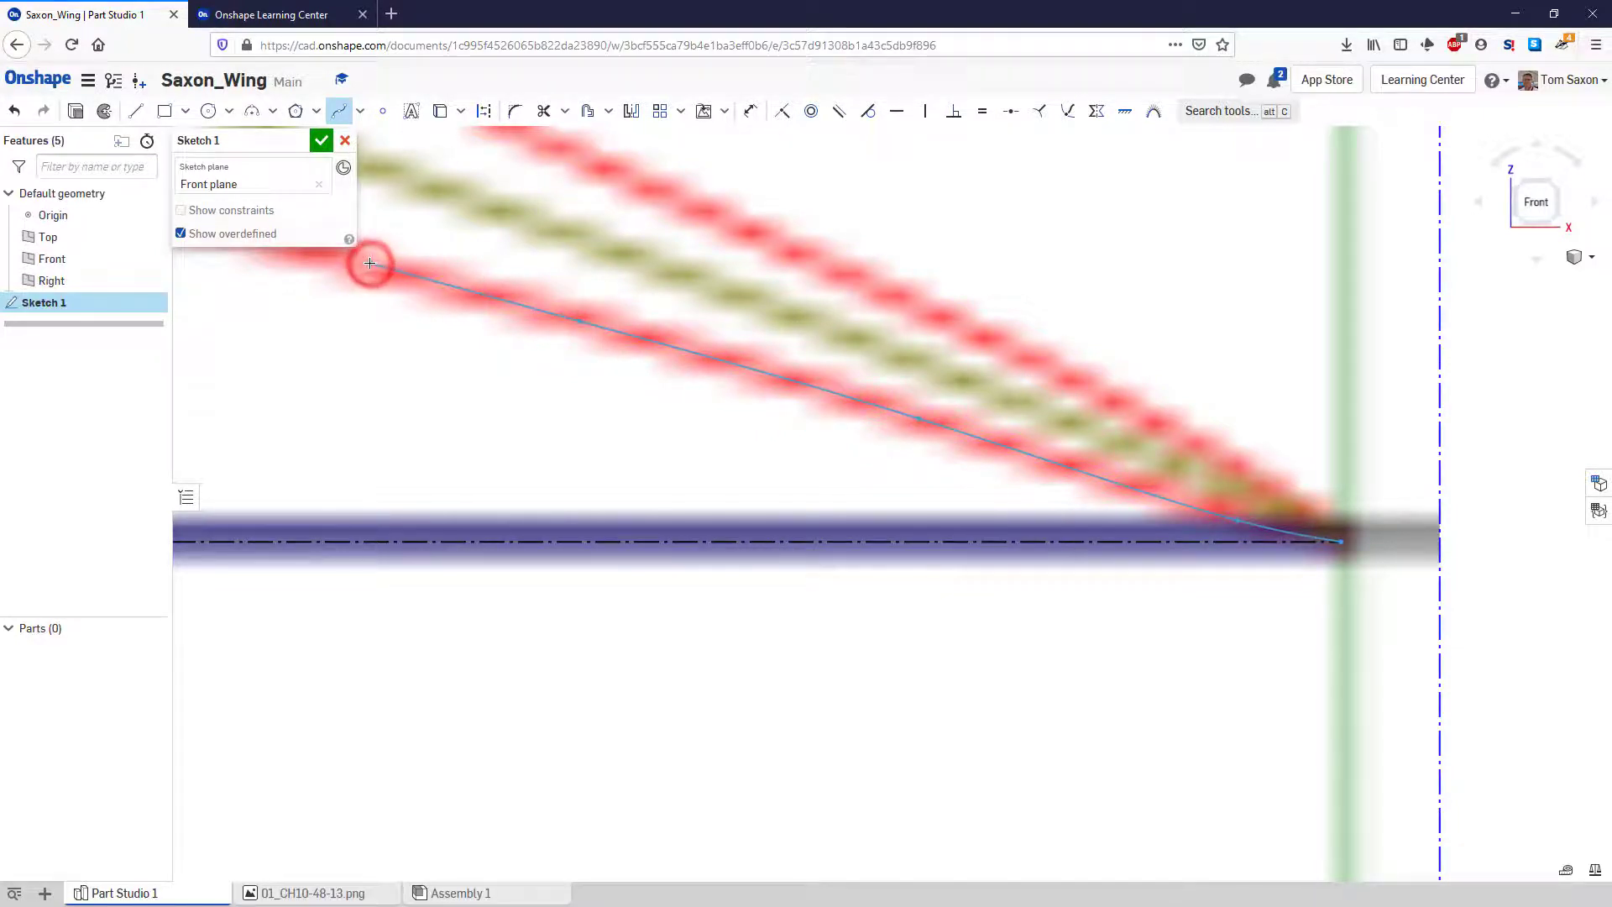
{"action": "scroll", "coordinate": [369, 269], "scroll_direction": "down", "scroll_amount": 5}
{"action": "double_click", "coordinate": [239, 345]}
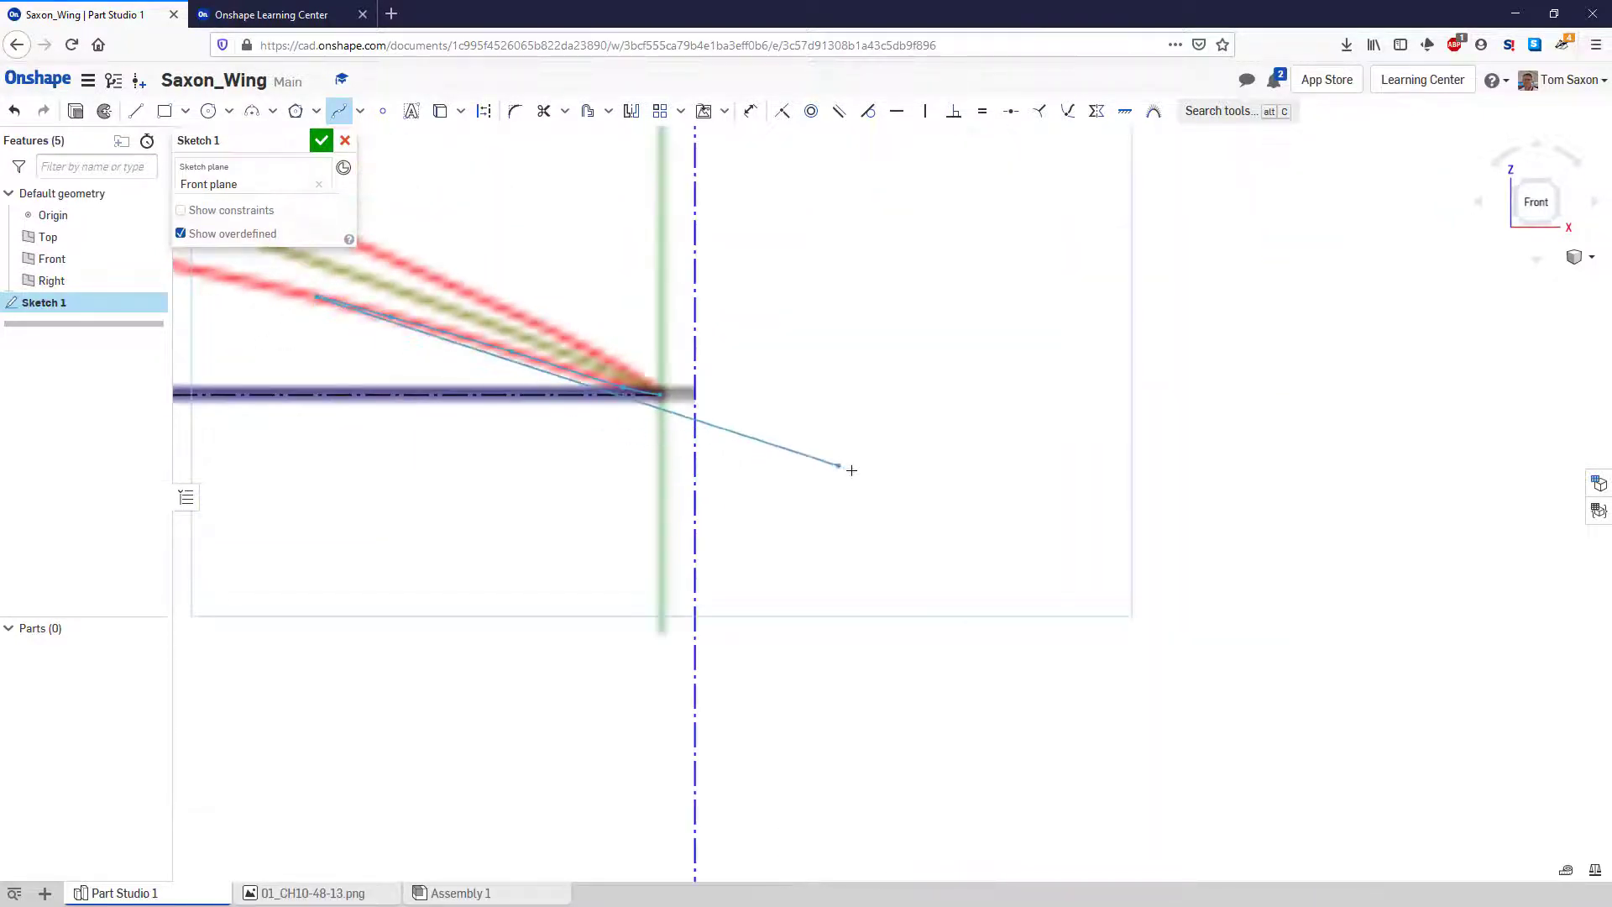
- Start a new spline on the lower red curve, placing points across to the left
{"action": "scroll", "coordinate": [849, 468], "scroll_direction": "up", "scroll_amount": 5}
{"action": "scroll", "coordinate": [209, 350], "scroll_direction": "up", "scroll_amount": 5}
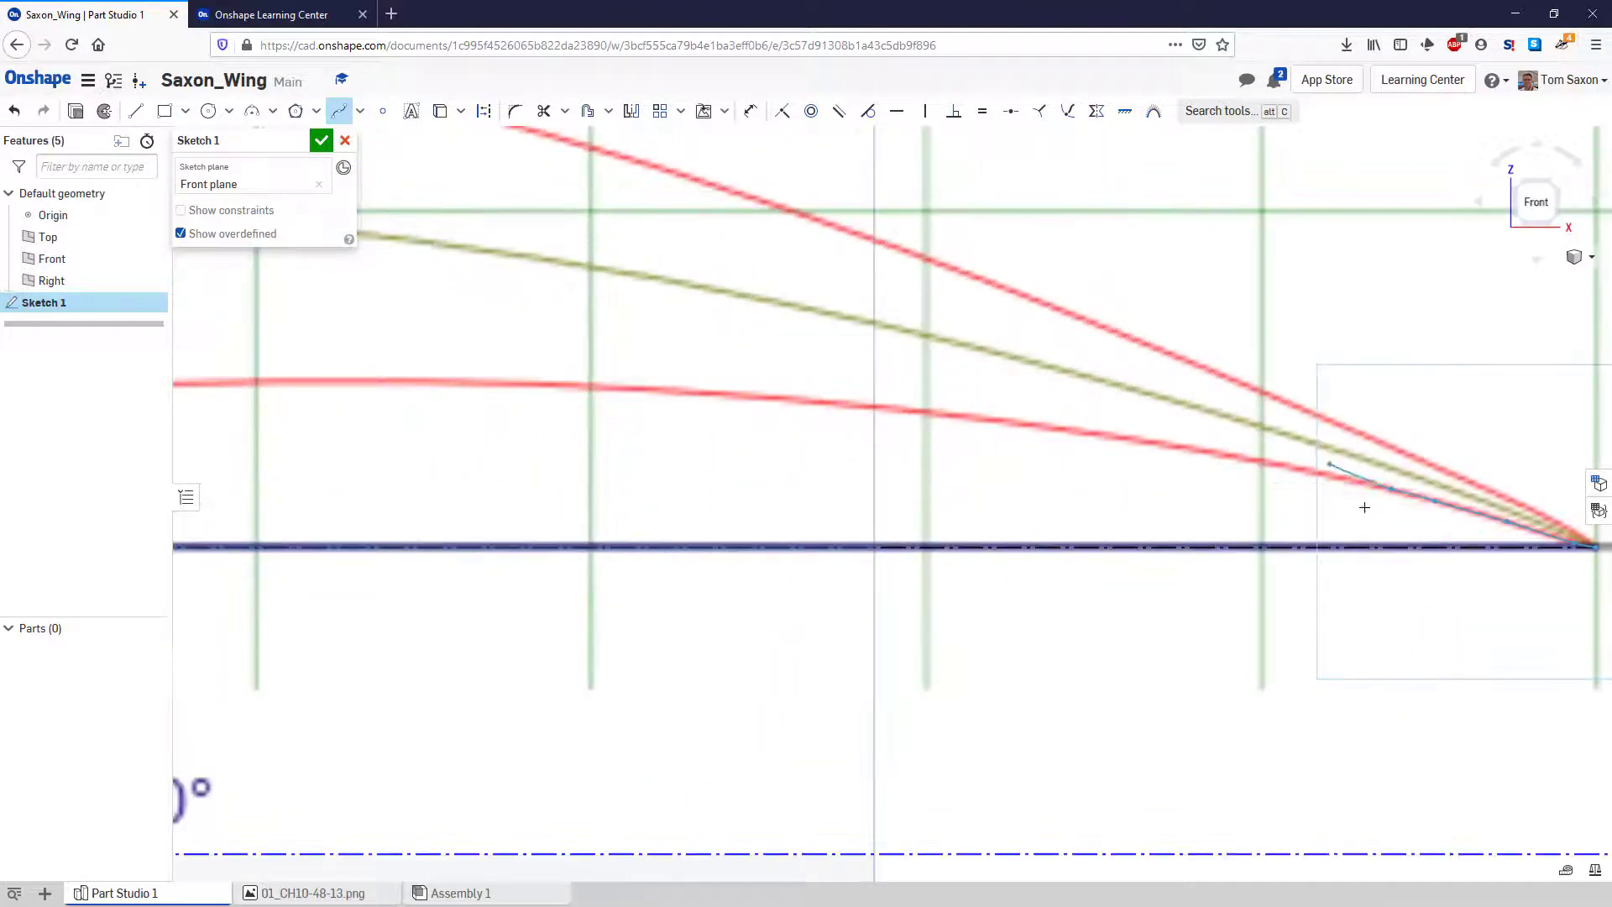
{"action": "scroll", "coordinate": [1377, 495], "scroll_direction": "up", "scroll_amount": 3}
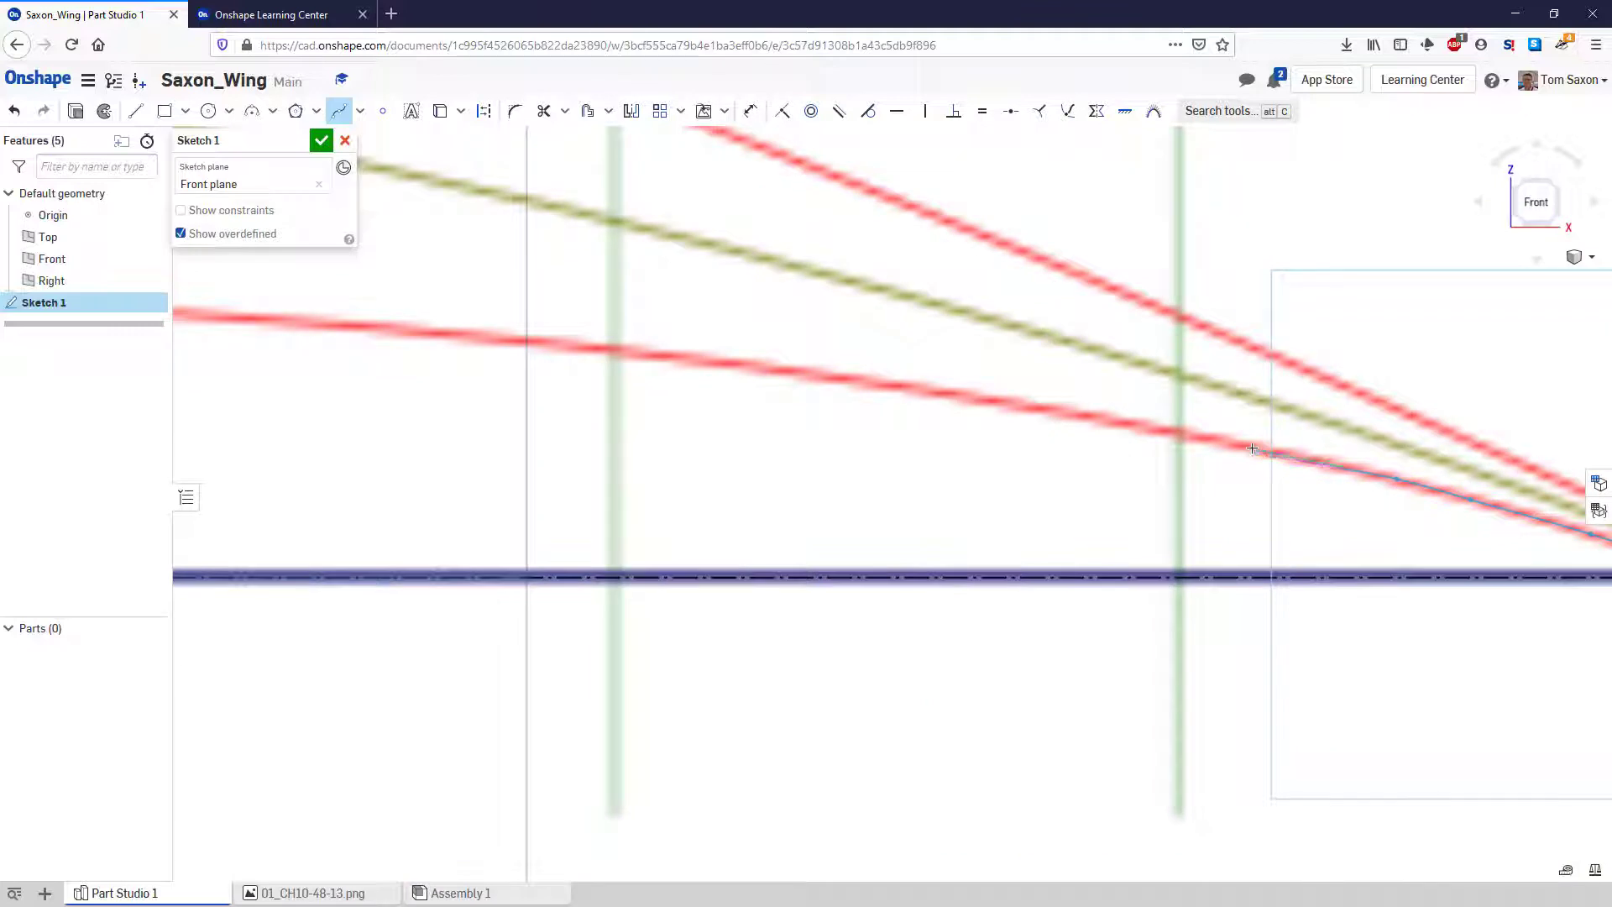
{"action": "left_click", "coordinate": [1251, 449]}
{"action": "left_click", "coordinate": [1033, 409]}
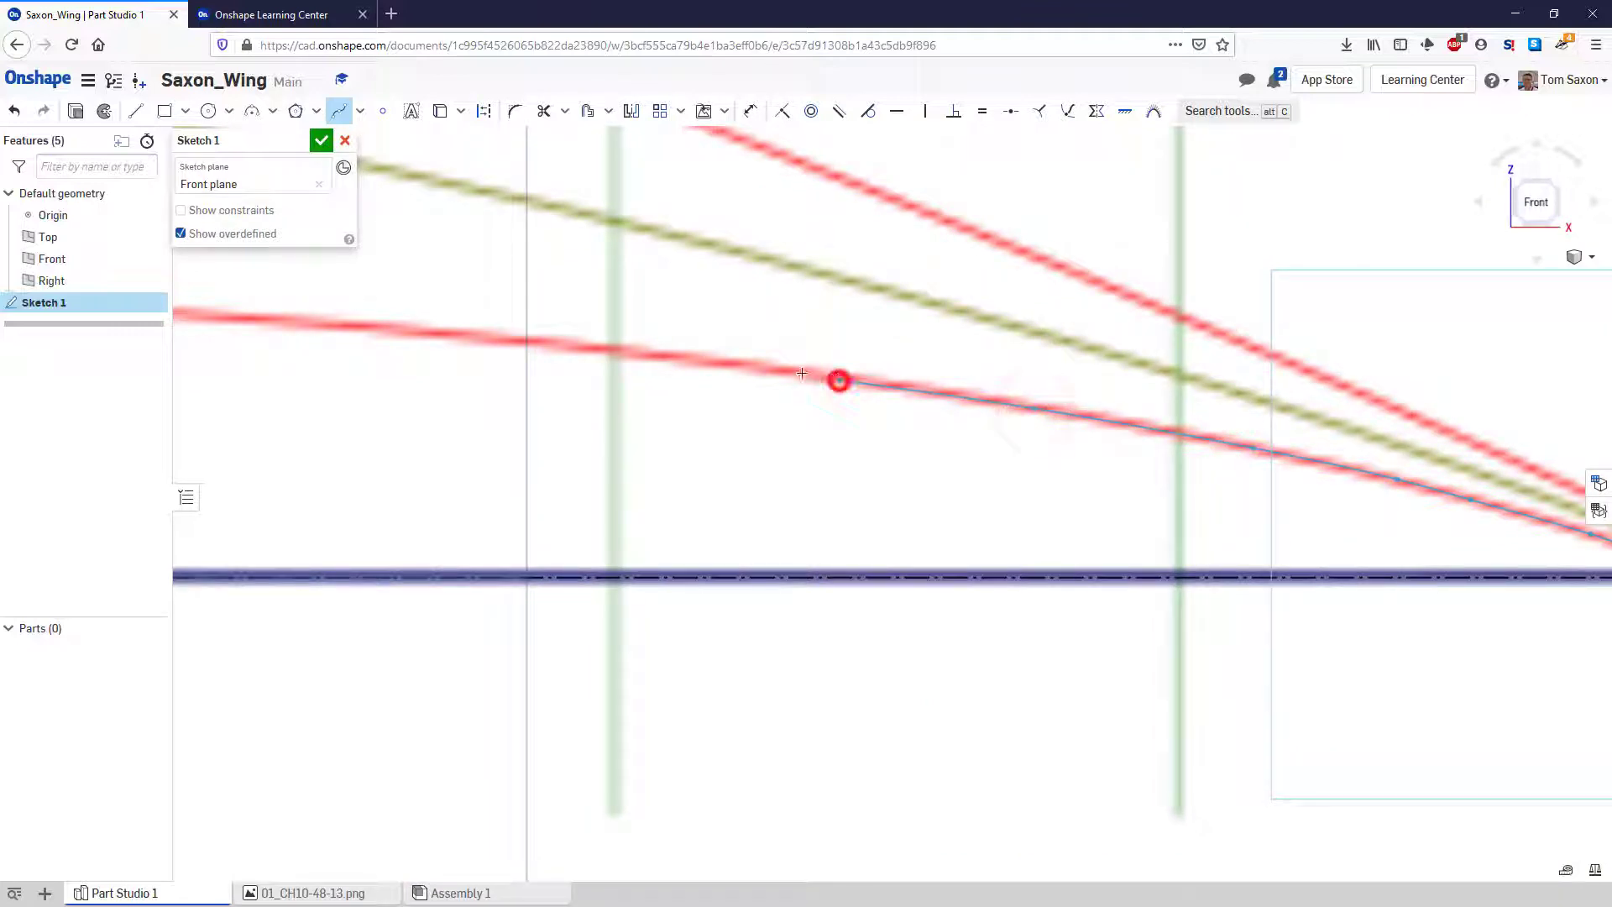
{"action": "left_click", "coordinate": [687, 361]}
{"action": "left_click", "coordinate": [545, 344]}
{"action": "left_click", "coordinate": [397, 330]}
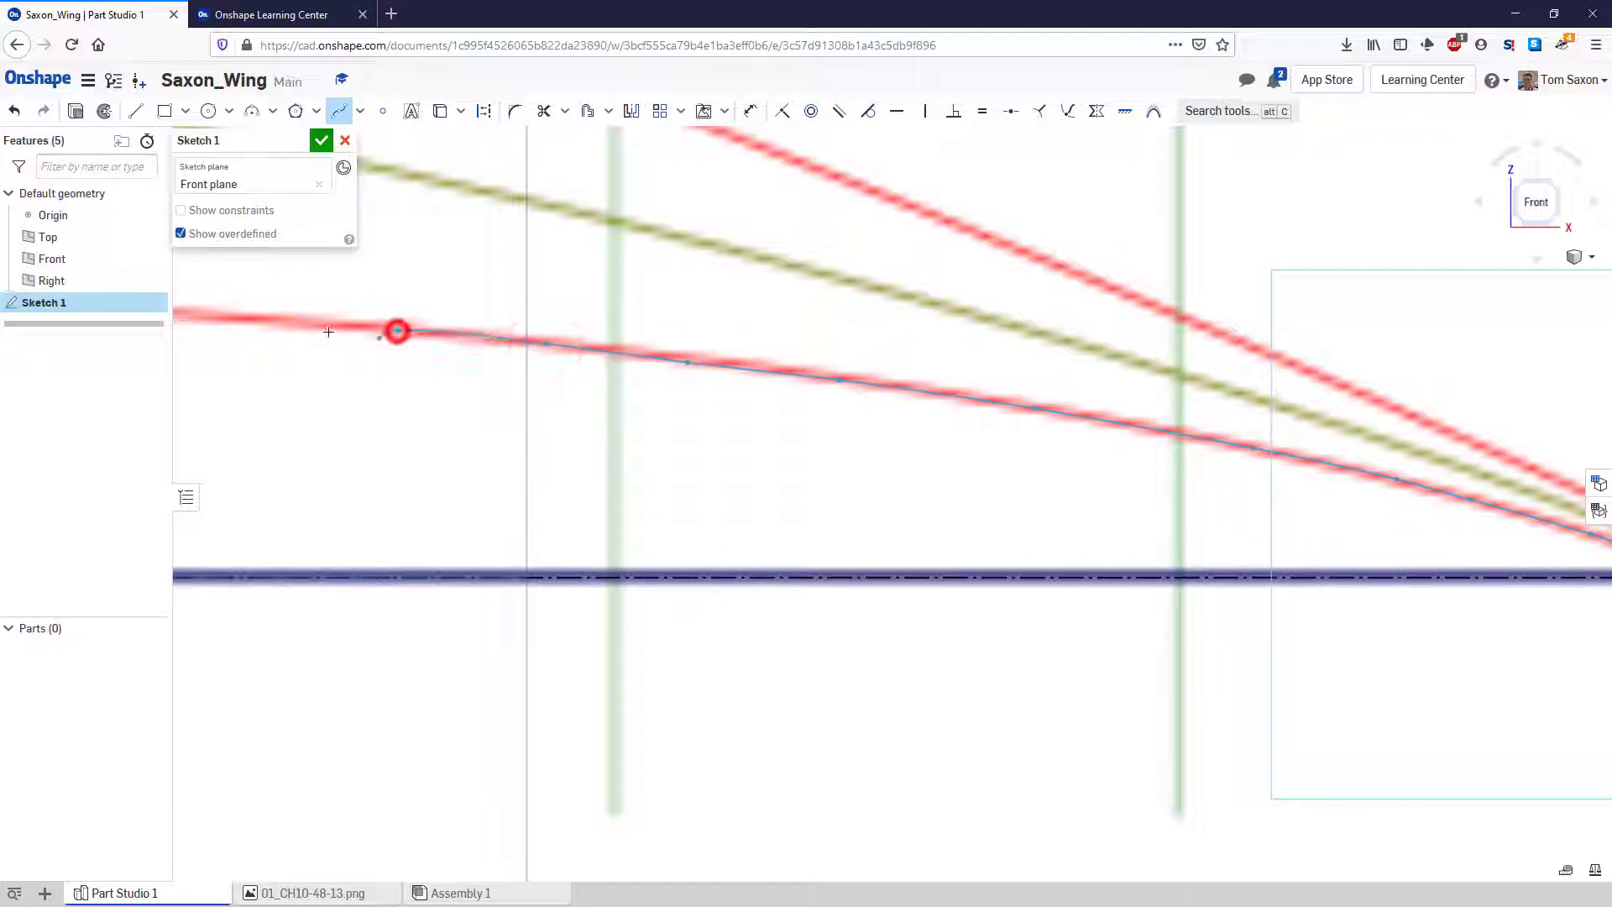
{"action": "left_click", "coordinate": [197, 316]}
{"action": "scroll", "coordinate": [202, 318], "scroll_direction": "down", "scroll_amount": 6}
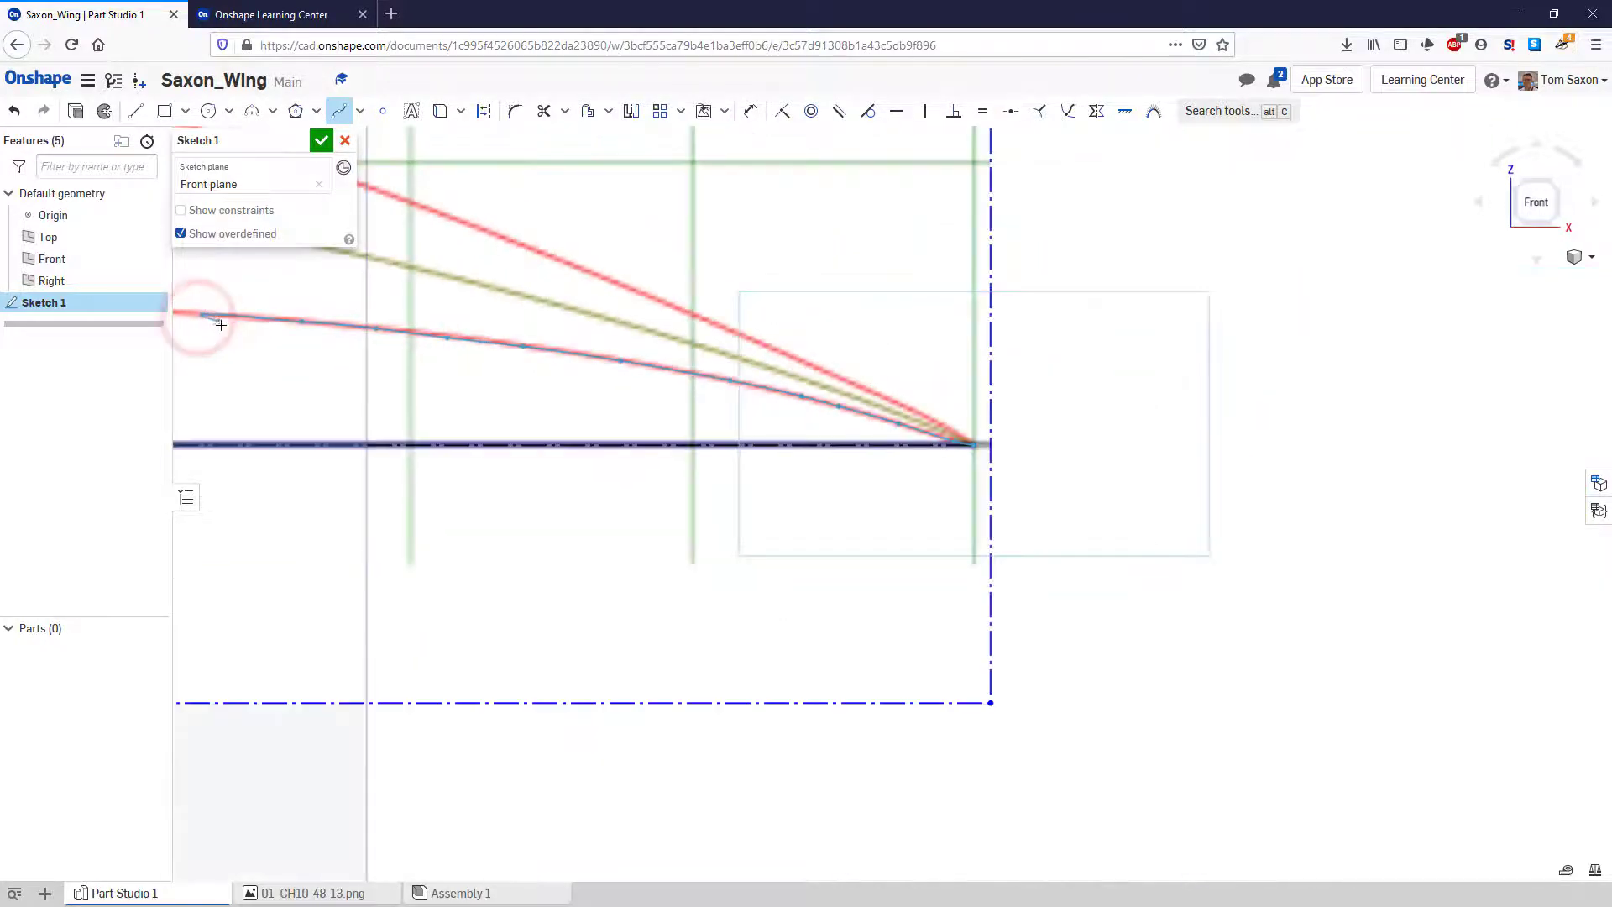
{"action": "scroll", "coordinate": [748, 511], "scroll_direction": "down", "scroll_amount": 4}
{"action": "scroll", "coordinate": [495, 454], "scroll_direction": "up", "scroll_amount": 8}
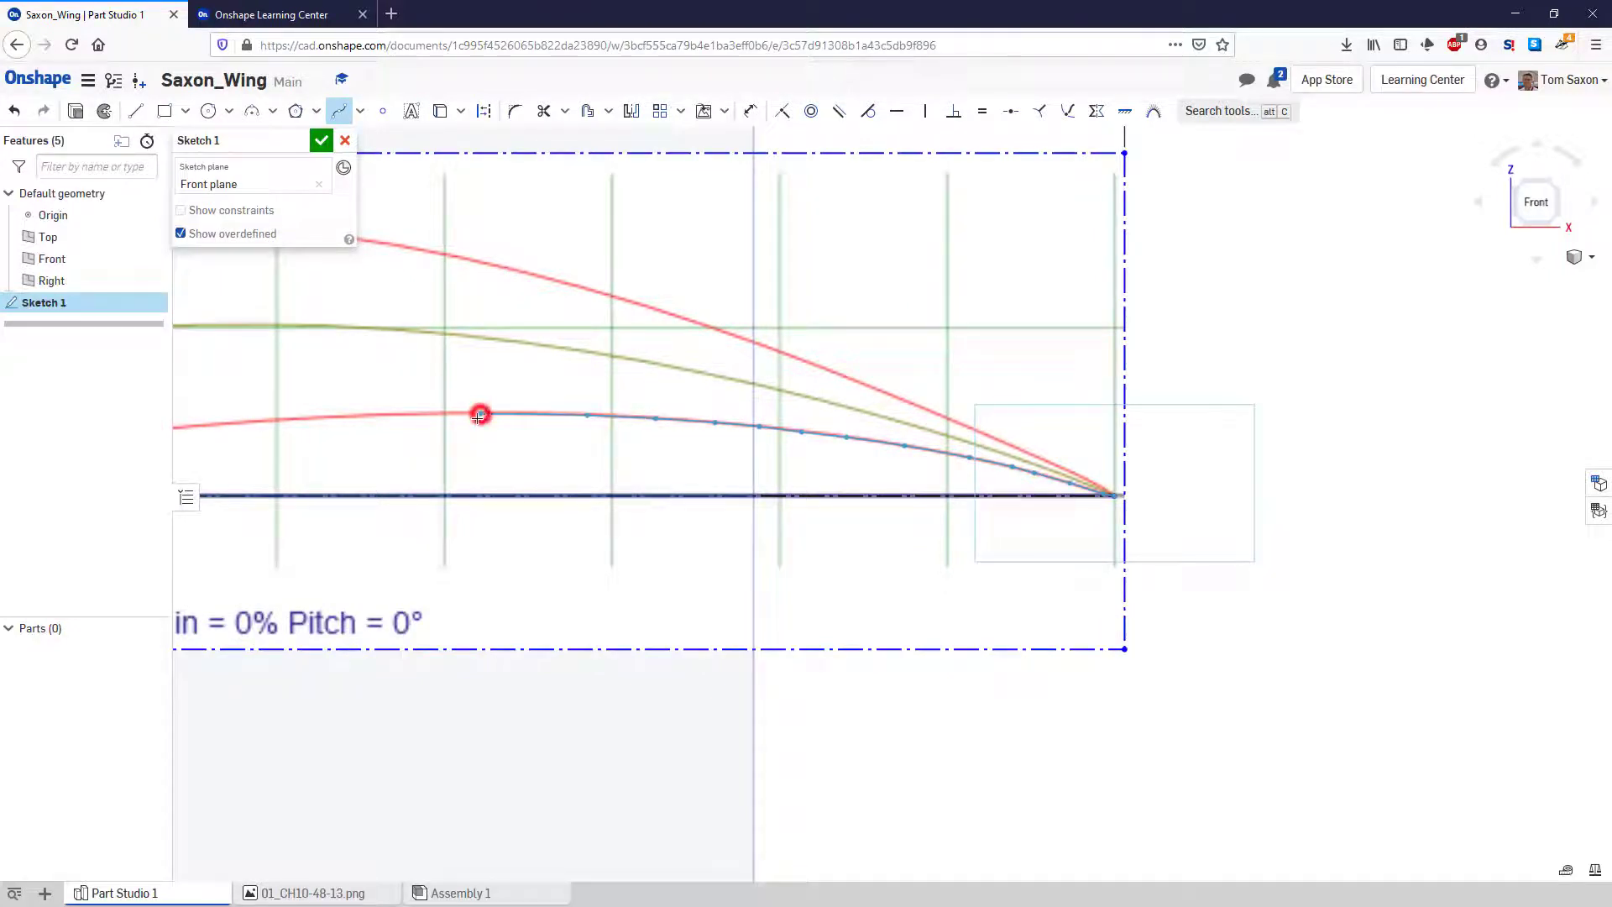
{"action": "scroll", "coordinate": [471, 415], "scroll_direction": "up", "scroll_amount": 6}
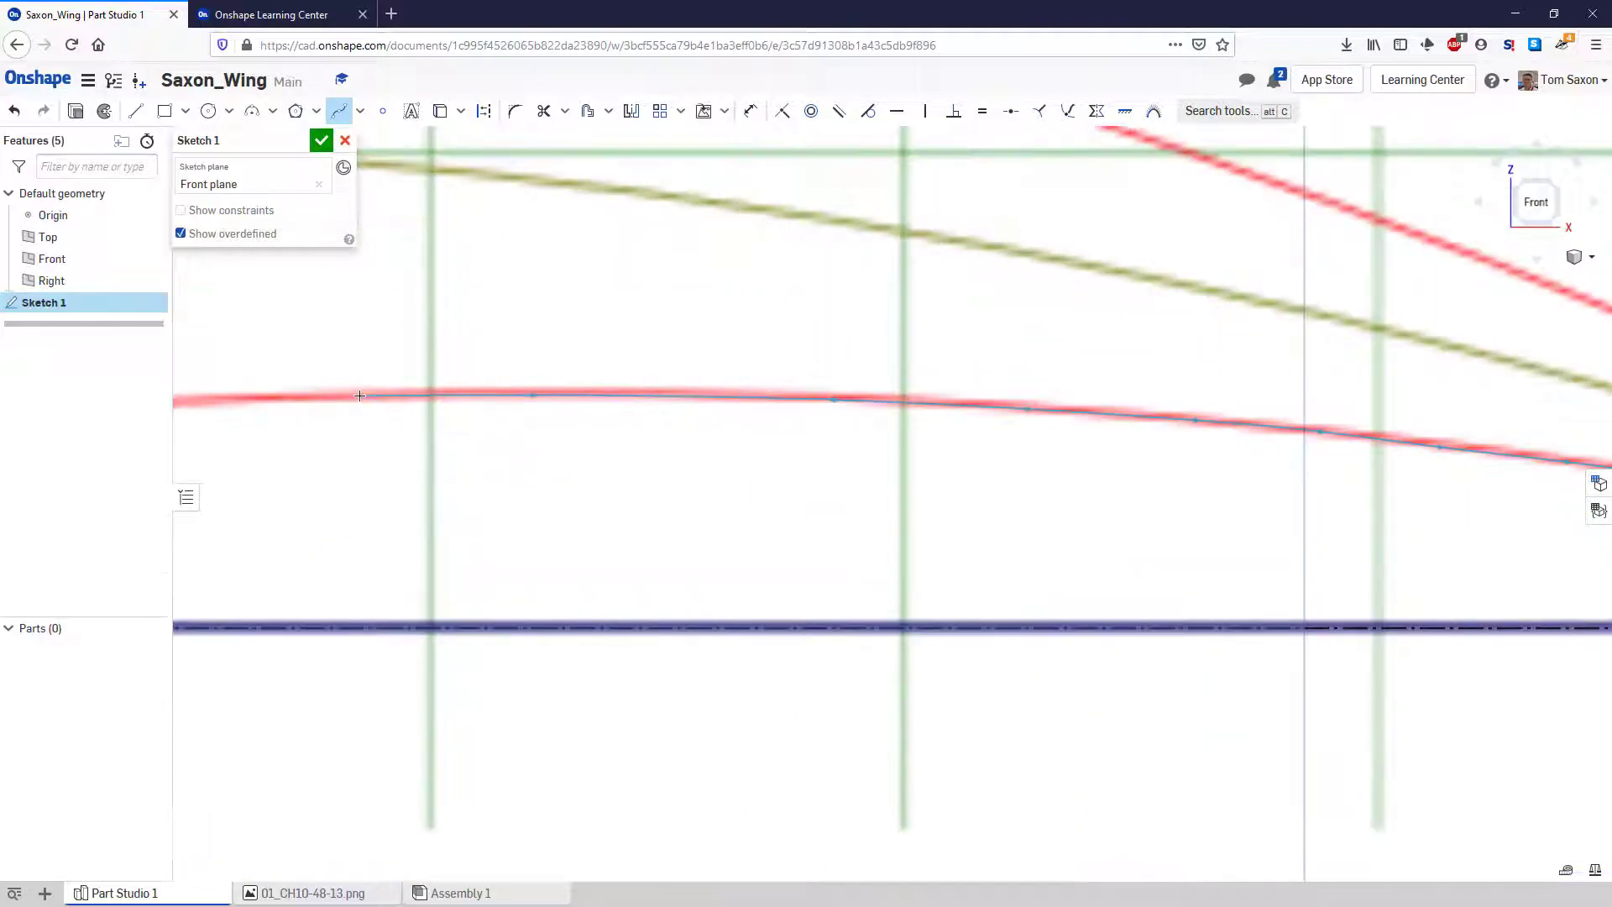
- Continue the spline along the lower curve toward the leading edge
{"action": "left_click", "coordinate": [361, 396]}
{"action": "scroll", "coordinate": [360, 396], "scroll_direction": "down", "scroll_amount": 6}
{"action": "scroll", "coordinate": [642, 541], "scroll_direction": "up", "scroll_amount": 1}
{"action": "scroll", "coordinate": [923, 572], "scroll_direction": "down", "scroll_amount": 5}
{"action": "scroll", "coordinate": [588, 518], "scroll_direction": "up", "scroll_amount": 5}
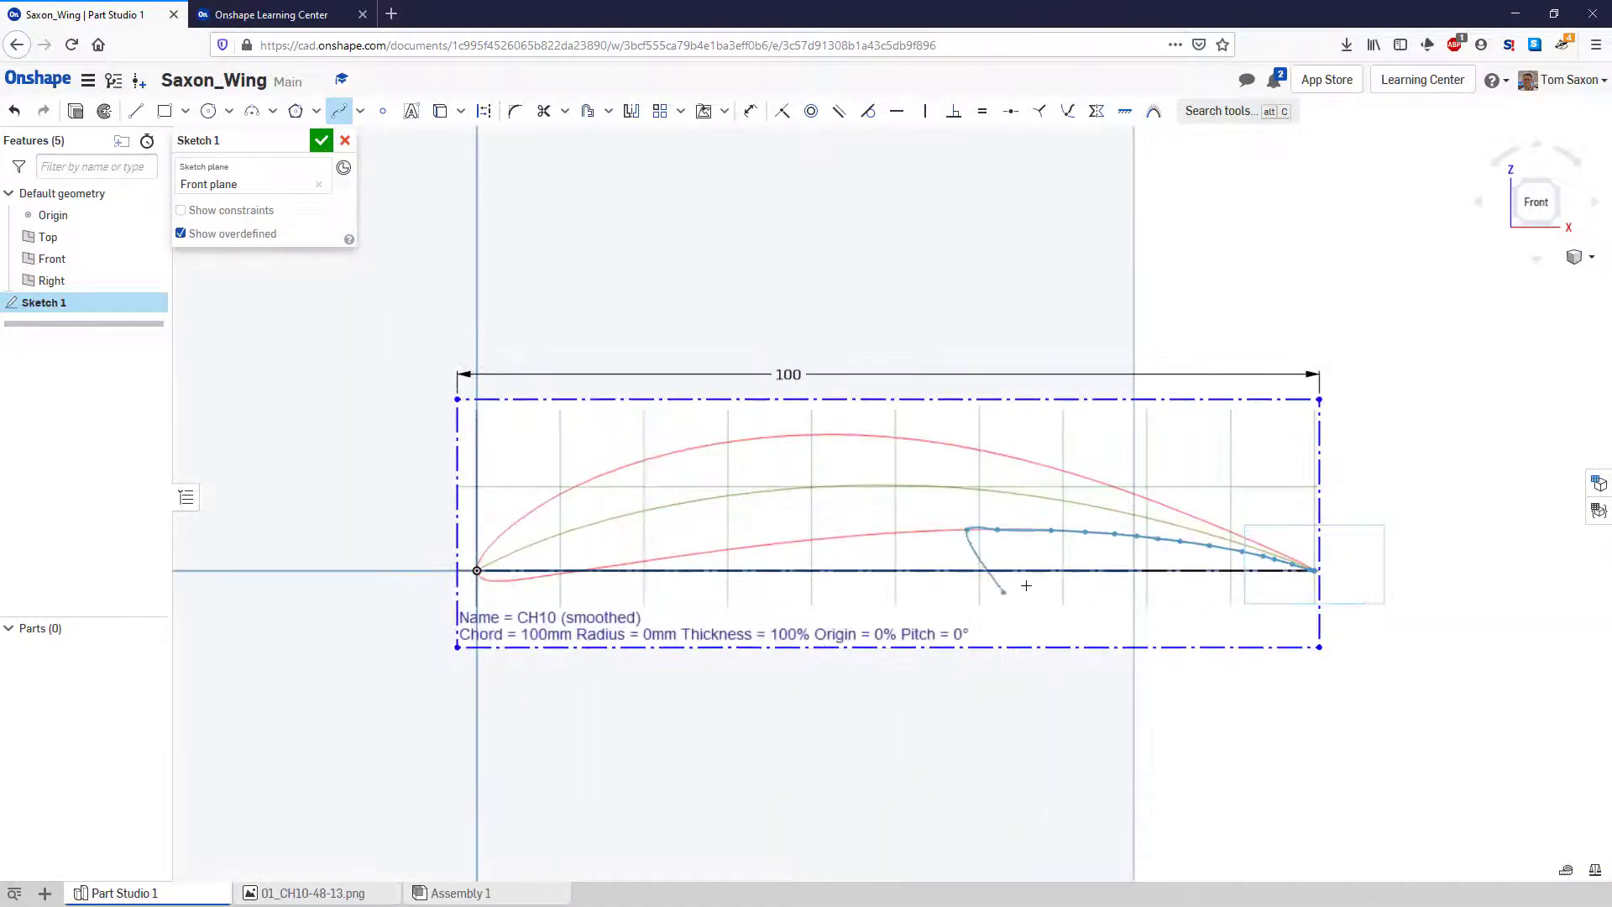
{"action": "scroll", "coordinate": [1024, 583], "scroll_direction": "up", "scroll_amount": 5}
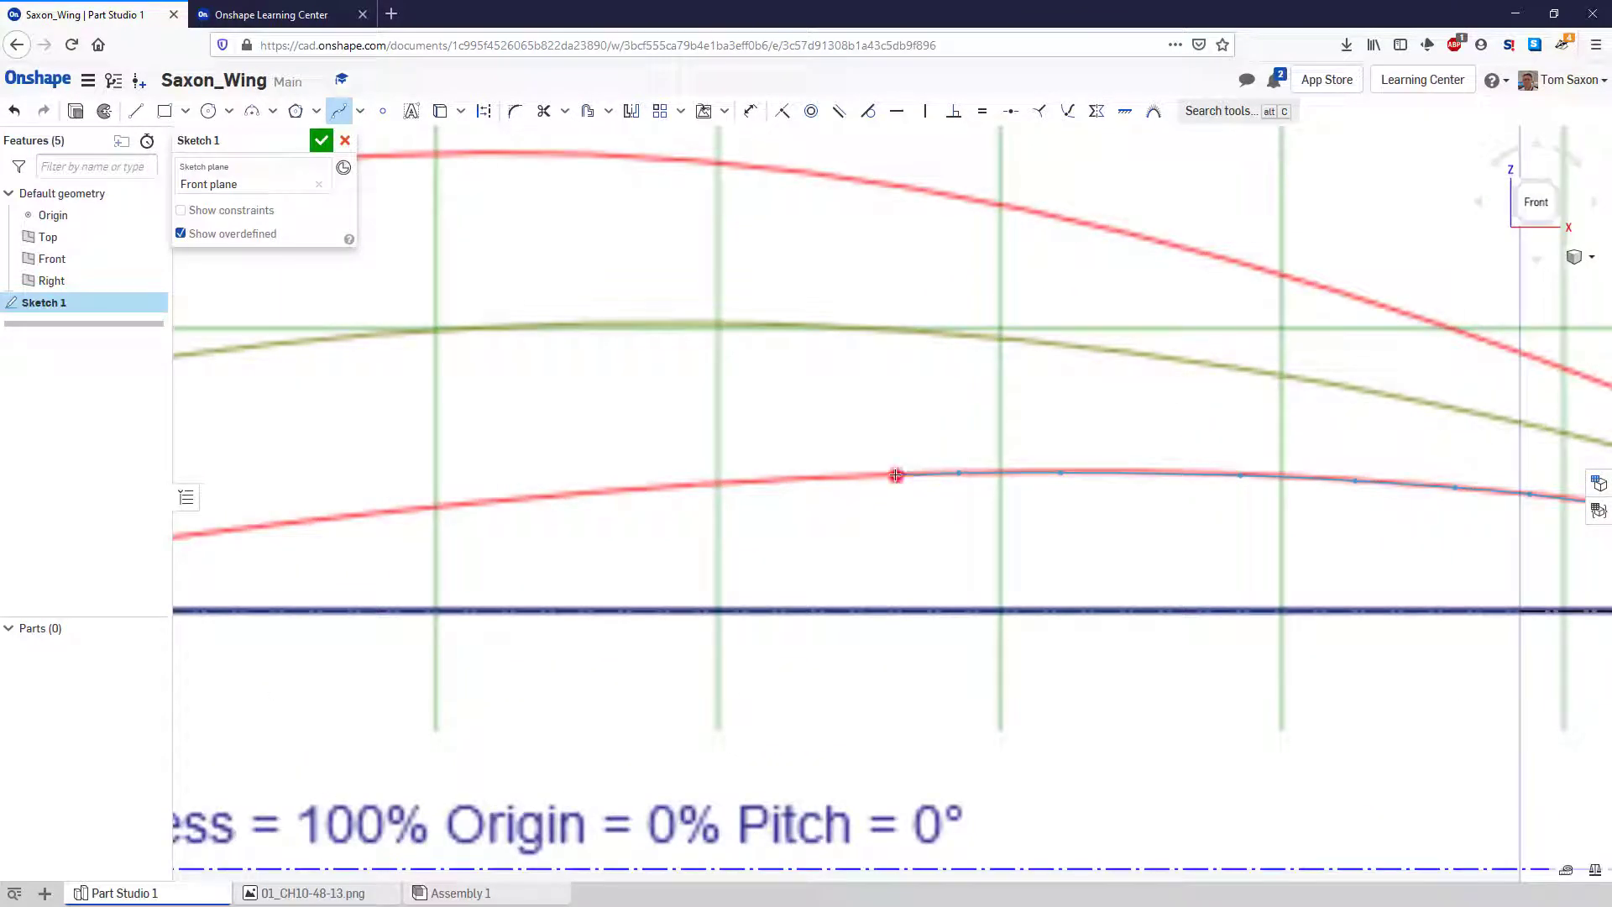
{"action": "left_click", "coordinate": [896, 475]}
{"action": "left_click", "coordinate": [809, 478]}
{"action": "left_click", "coordinate": [716, 479]}
{"action": "left_click", "coordinate": [604, 490]}
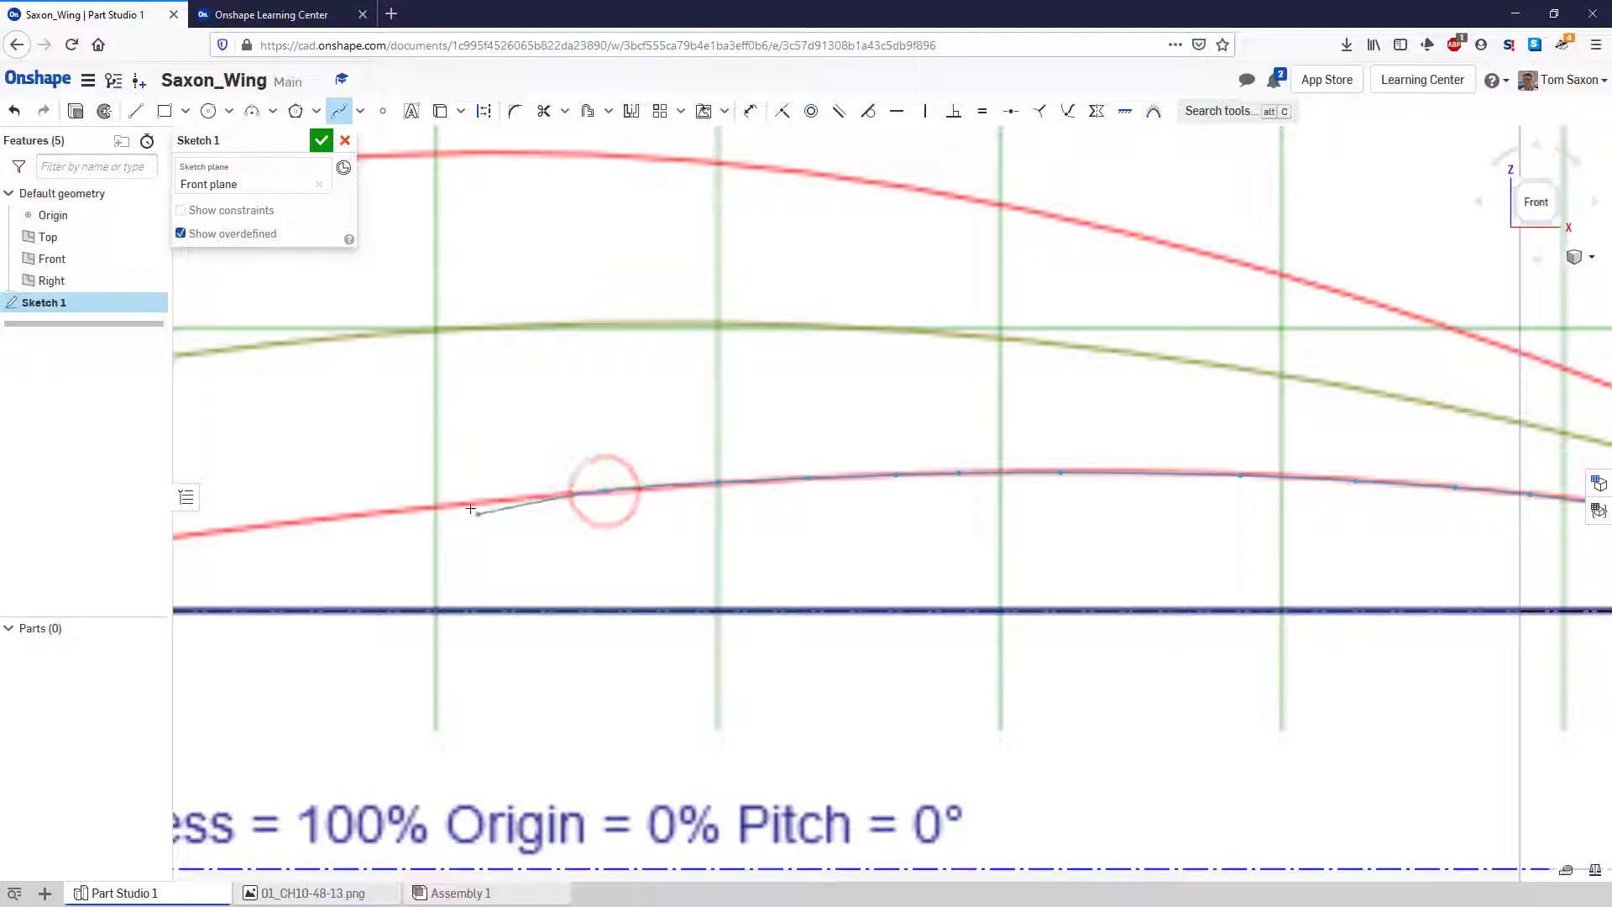
{"action": "left_click", "coordinate": [324, 516]}
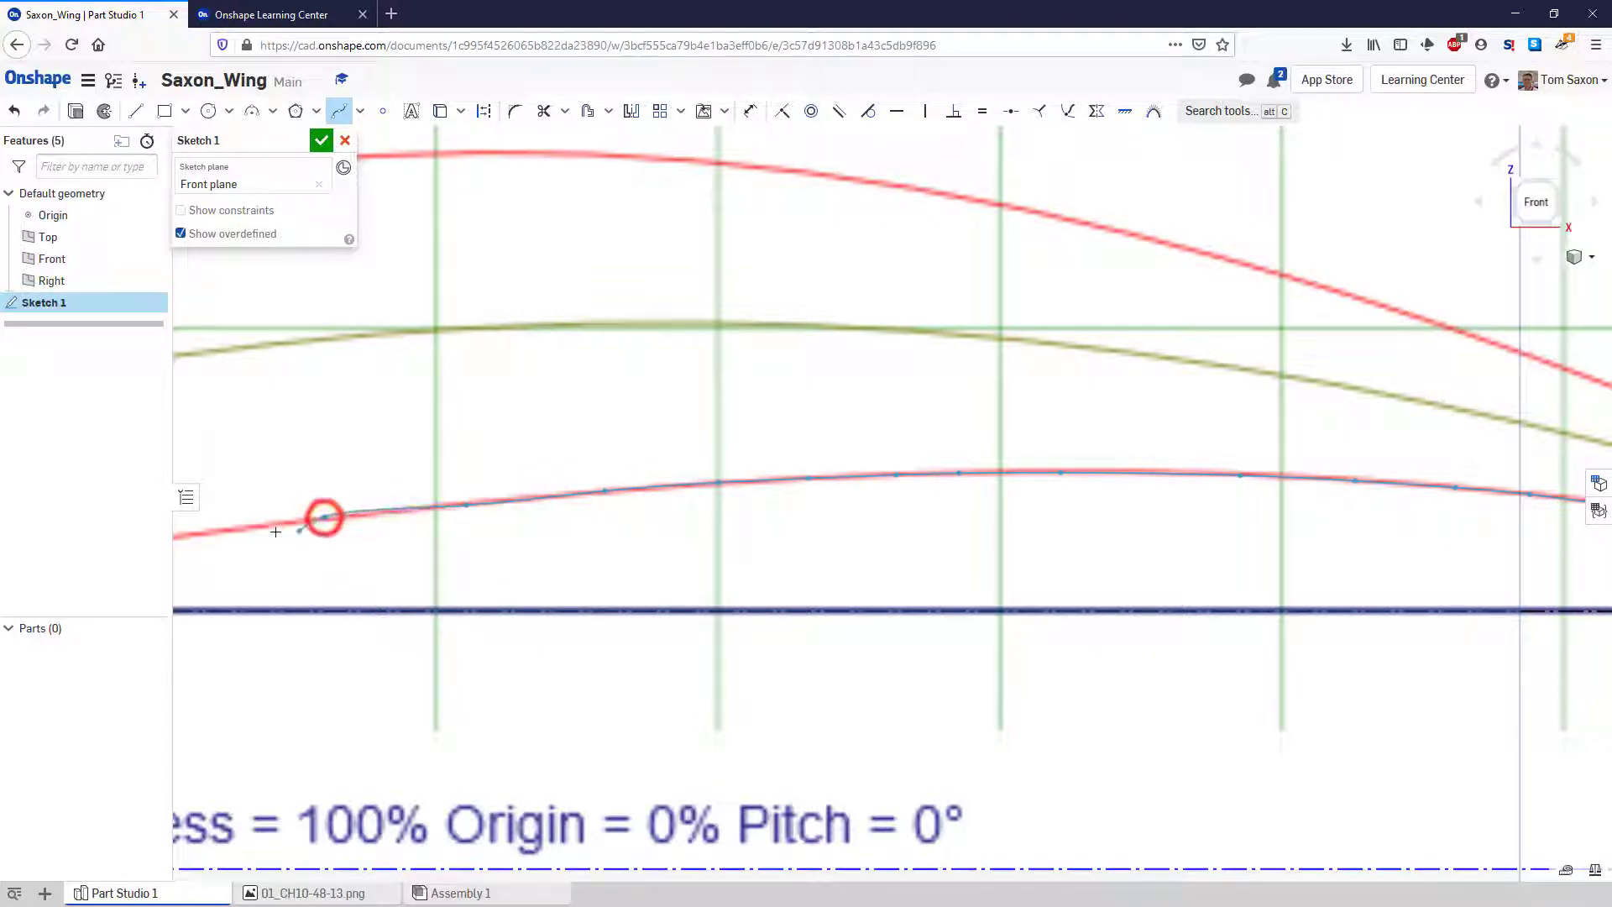
{"action": "left_click", "coordinate": [210, 530]}
{"action": "scroll", "coordinate": [211, 527], "scroll_direction": "down", "scroll_amount": 5}
{"action": "scroll", "coordinate": [766, 634], "scroll_direction": "down", "scroll_amount": 5}
{"action": "scroll", "coordinate": [503, 588], "scroll_direction": "up", "scroll_amount": 4}
{"action": "scroll", "coordinate": [401, 545], "scroll_direction": "up", "scroll_amount": 4}
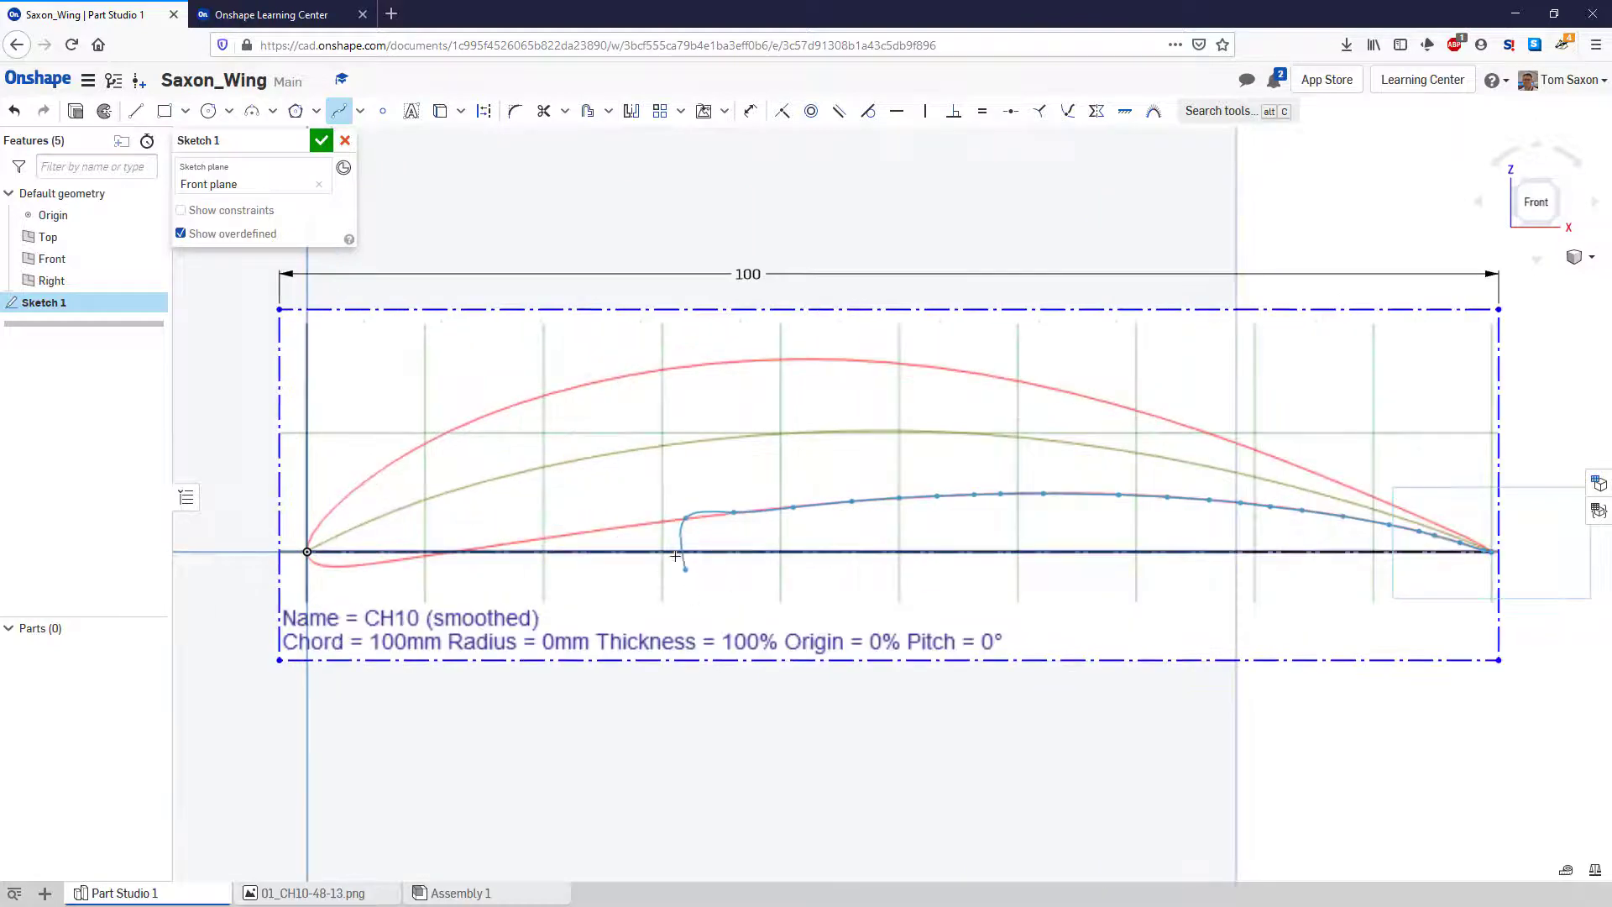
{"action": "scroll", "coordinate": [642, 516], "scroll_direction": "up", "scroll_amount": 4}
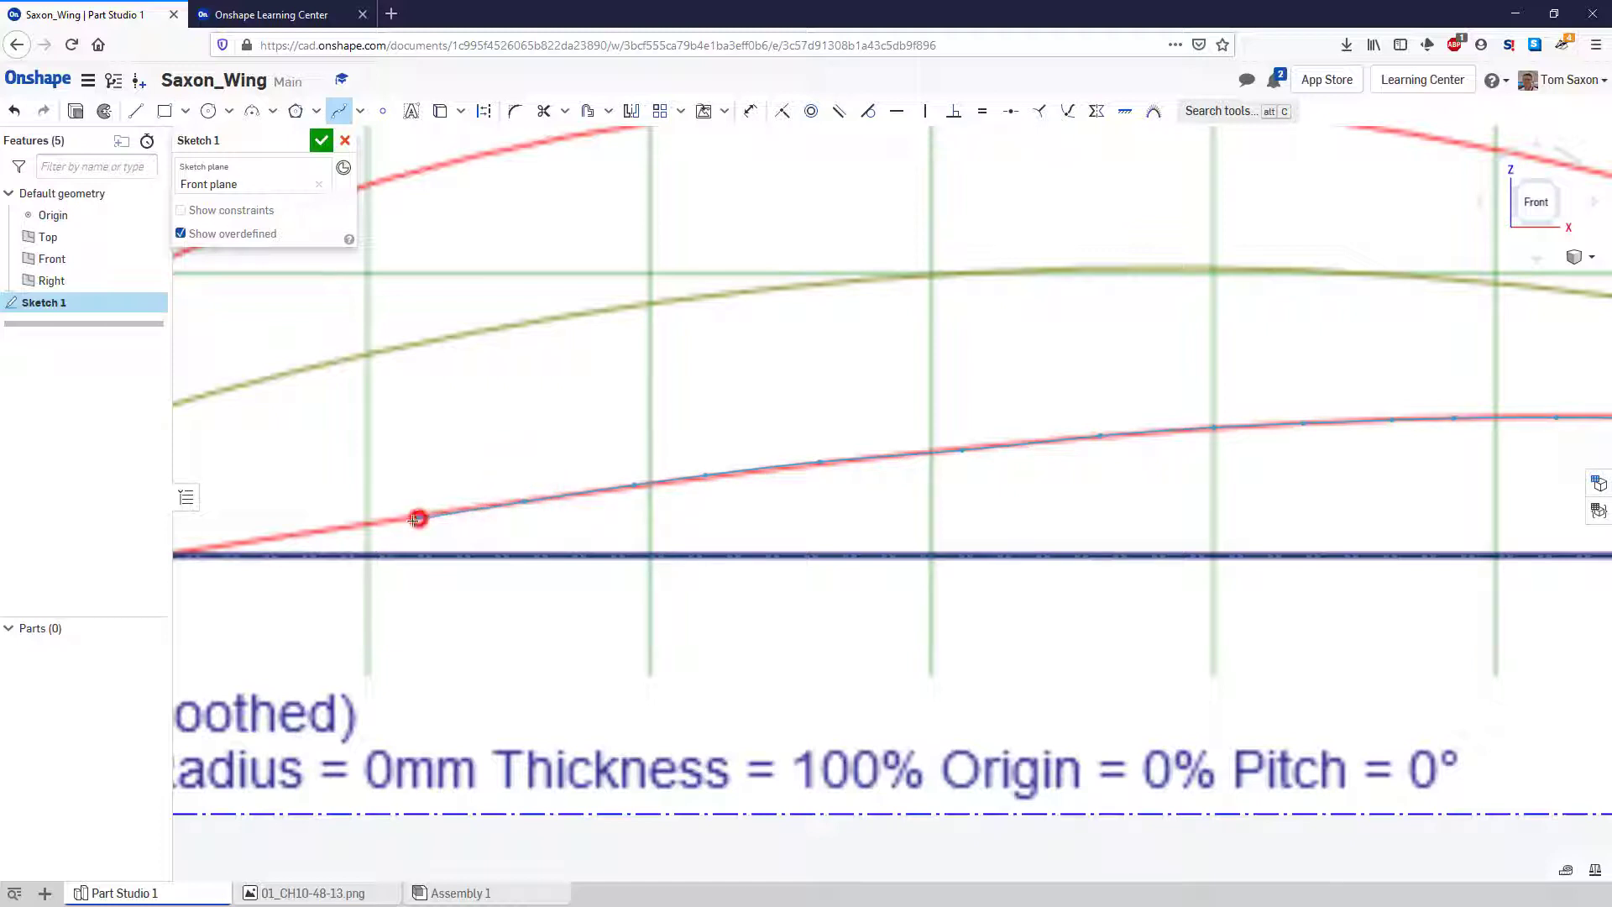
- Add the last lower-curve spline points where the curve approaches the chord near the nose
{"action": "left_click", "coordinate": [304, 531]}
{"action": "left_click", "coordinate": [205, 546]}
{"action": "scroll", "coordinate": [454, 625], "scroll_direction": "down", "scroll_amount": 10}
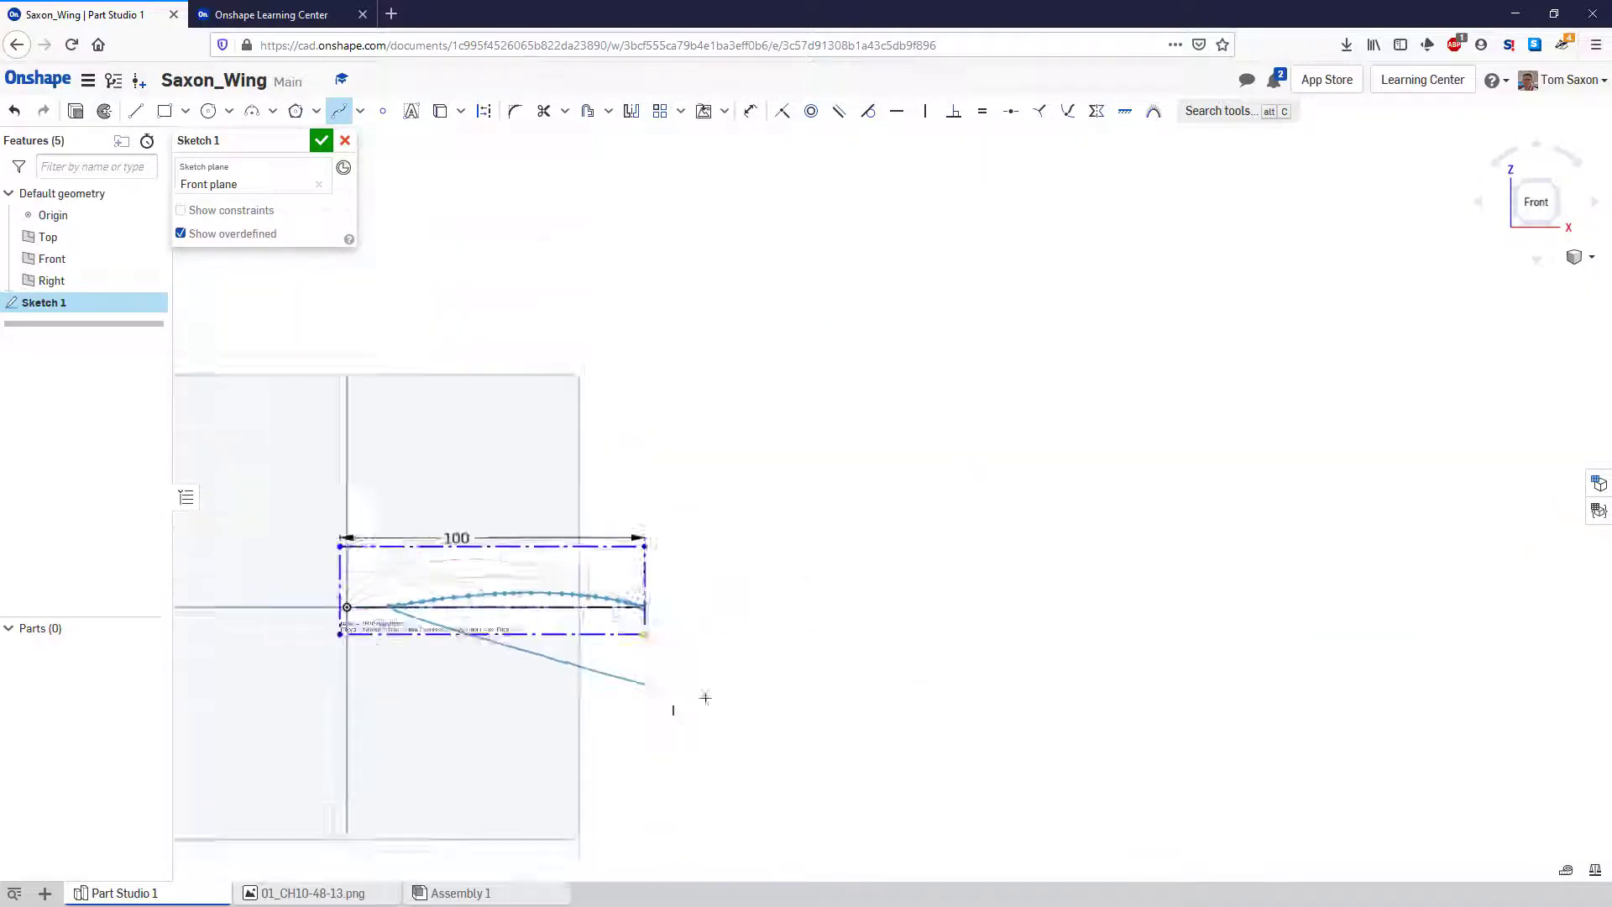
{"action": "scroll", "coordinate": [464, 663], "scroll_direction": "up", "scroll_amount": 15}
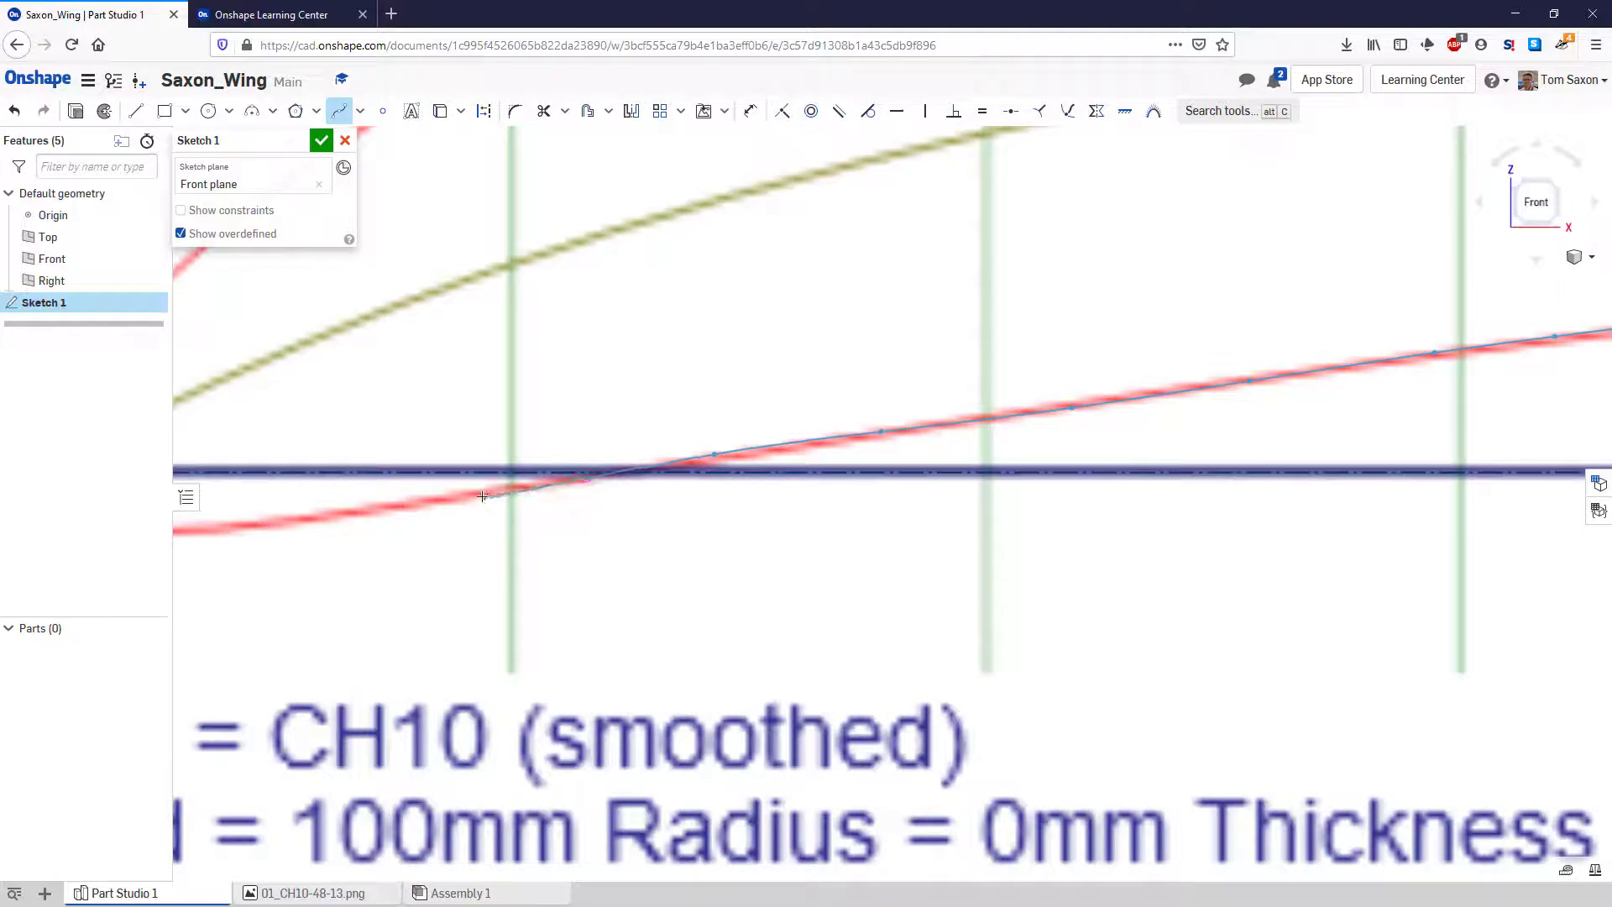
{"action": "left_click", "coordinate": [318, 517]}
{"action": "scroll", "coordinate": [317, 520], "scroll_direction": "down", "scroll_amount": 5}
{"action": "scroll", "coordinate": [316, 525], "scroll_direction": "up", "scroll_amount": 4}
- Extend the spline around the nose so it reaches the origin at the leading edge
{"action": "scroll", "coordinate": [243, 544], "scroll_direction": "down", "scroll_amount": 6}
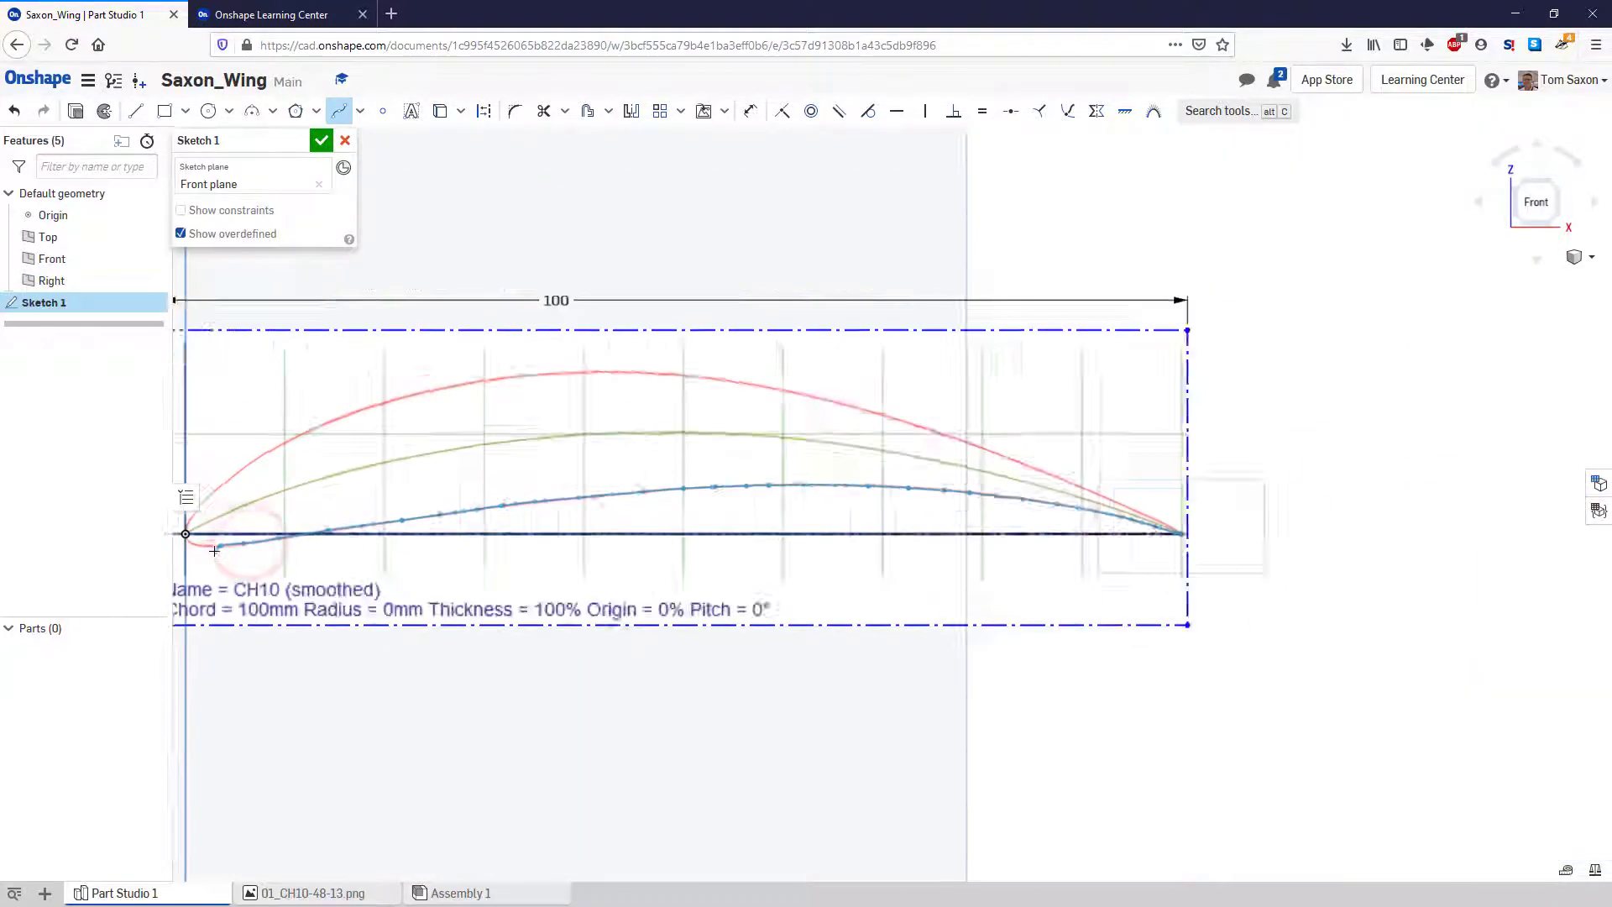
{"action": "scroll", "coordinate": [197, 556], "scroll_direction": "down", "scroll_amount": 3}
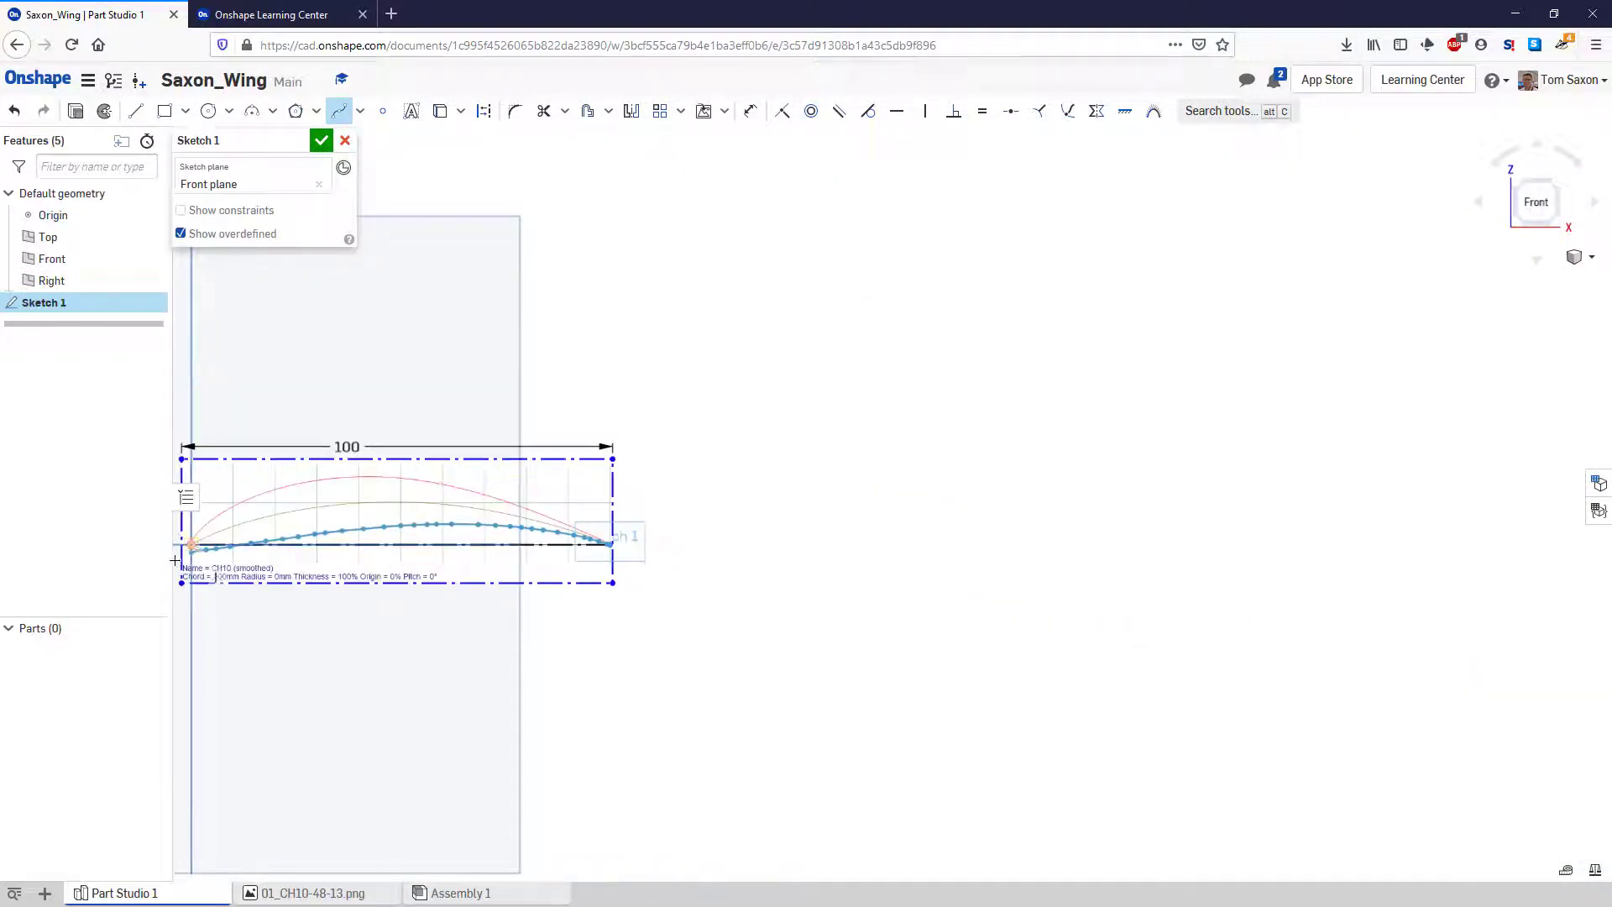
{"action": "scroll", "coordinate": [199, 551], "scroll_direction": "down", "scroll_amount": 3}
{"action": "scroll", "coordinate": [507, 644], "scroll_direction": "down", "scroll_amount": 4}
{"action": "scroll", "coordinate": [407, 618], "scroll_direction": "up", "scroll_amount": 10}
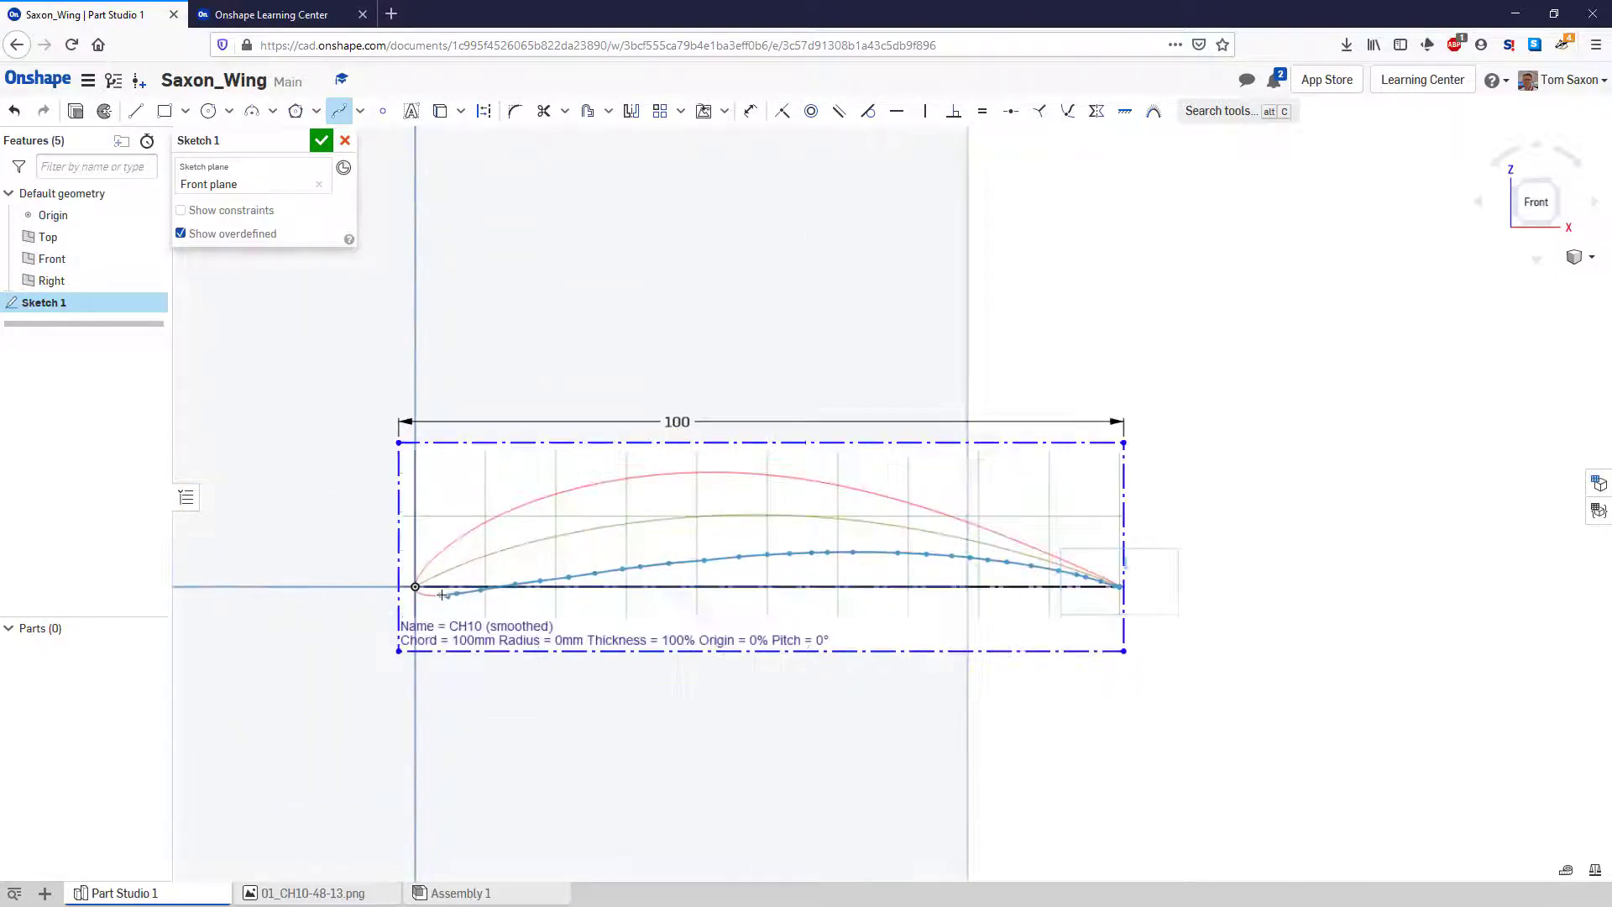
{"action": "scroll", "coordinate": [440, 598], "scroll_direction": "up", "scroll_amount": 5}
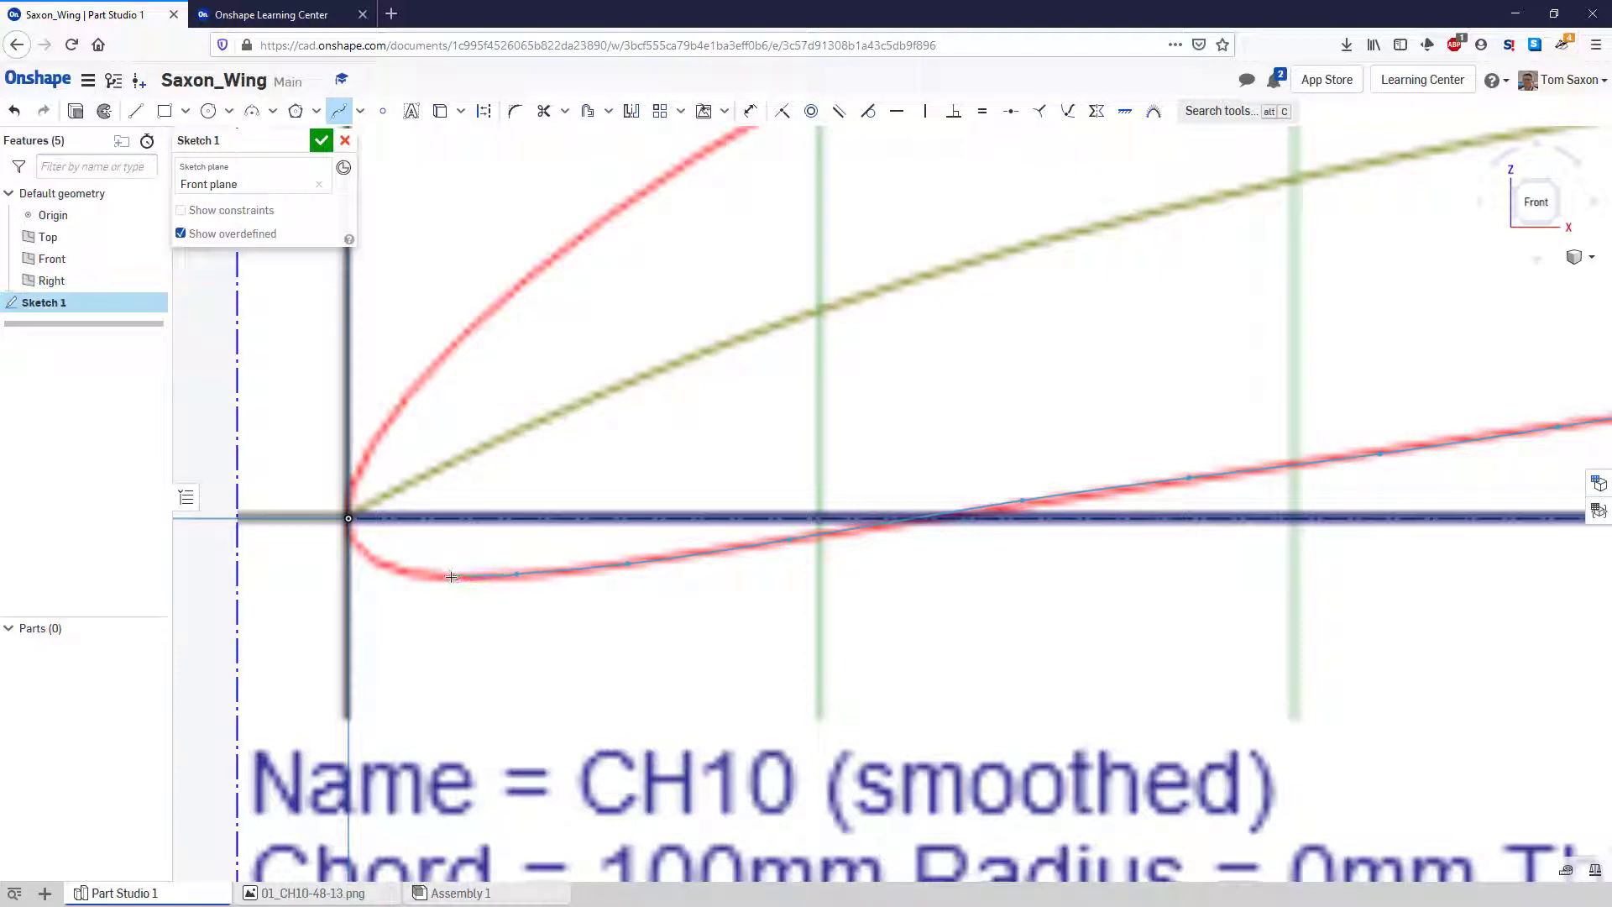
{"action": "left_click", "coordinate": [451, 577]}
{"action": "left_click", "coordinate": [384, 562]}
{"action": "left_click", "coordinate": [365, 549]}
{"action": "left_click", "coordinate": [348, 519]}
{"action": "left_click", "coordinate": [347, 517]}
- Continue the spline from the nose up onto the upper red curve
{"action": "scroll", "coordinate": [351, 495], "scroll_direction": "up", "scroll_amount": 5}
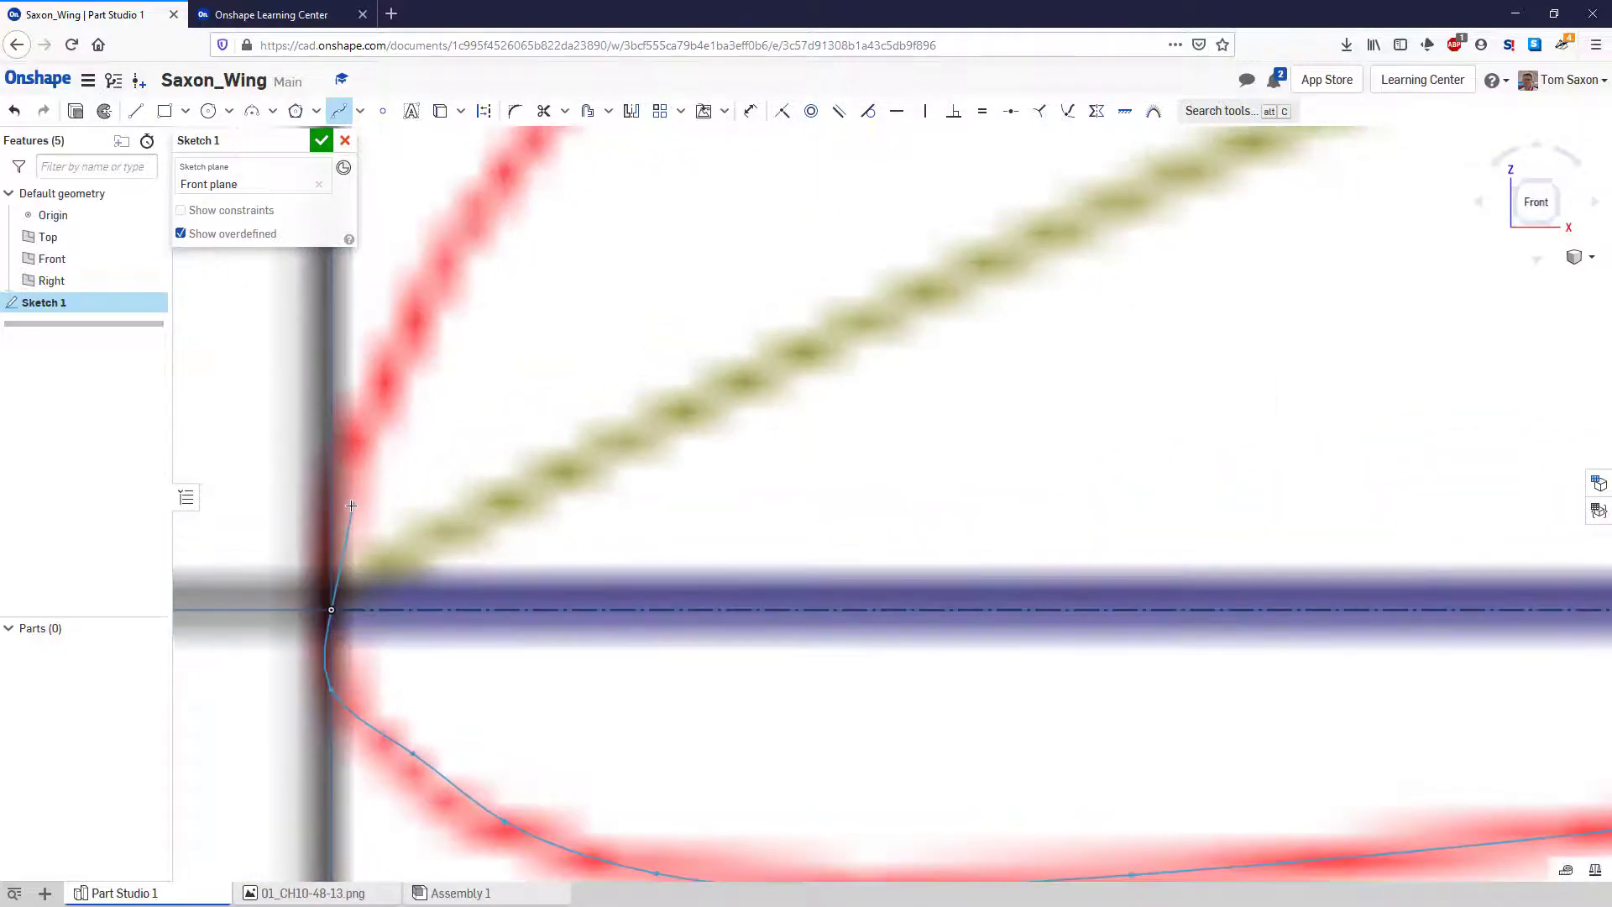
{"action": "left_click", "coordinate": [420, 325]}
{"action": "scroll", "coordinate": [516, 191], "scroll_direction": "down", "scroll_amount": 5}
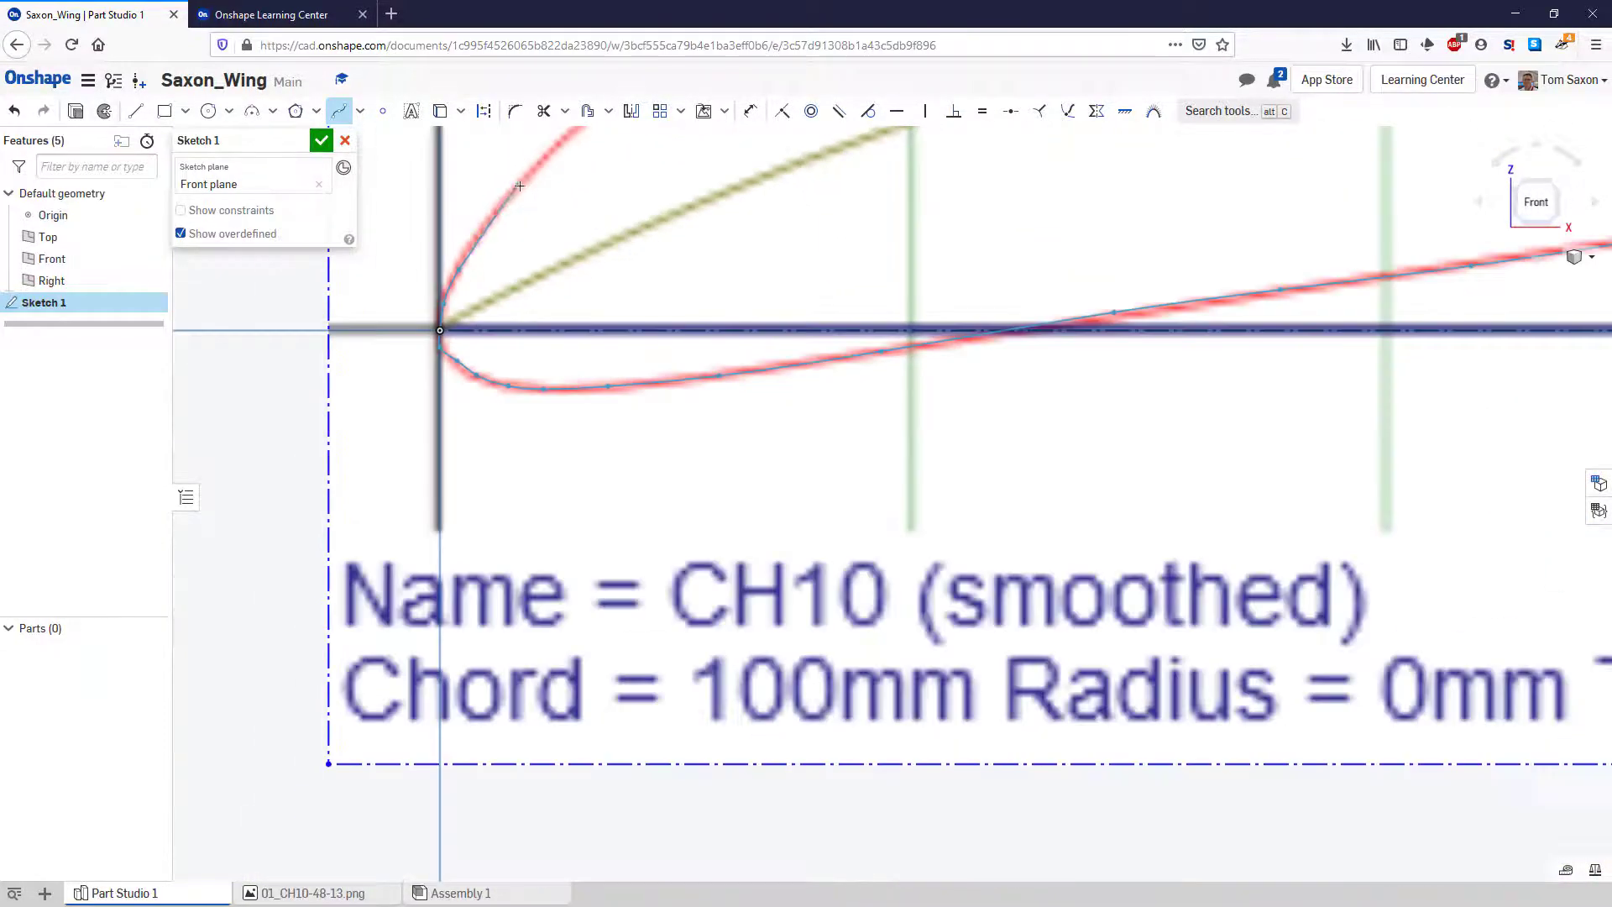
{"action": "left_click", "coordinate": [524, 181]}
{"action": "scroll", "coordinate": [1045, 258], "scroll_direction": "down", "scroll_amount": 8}
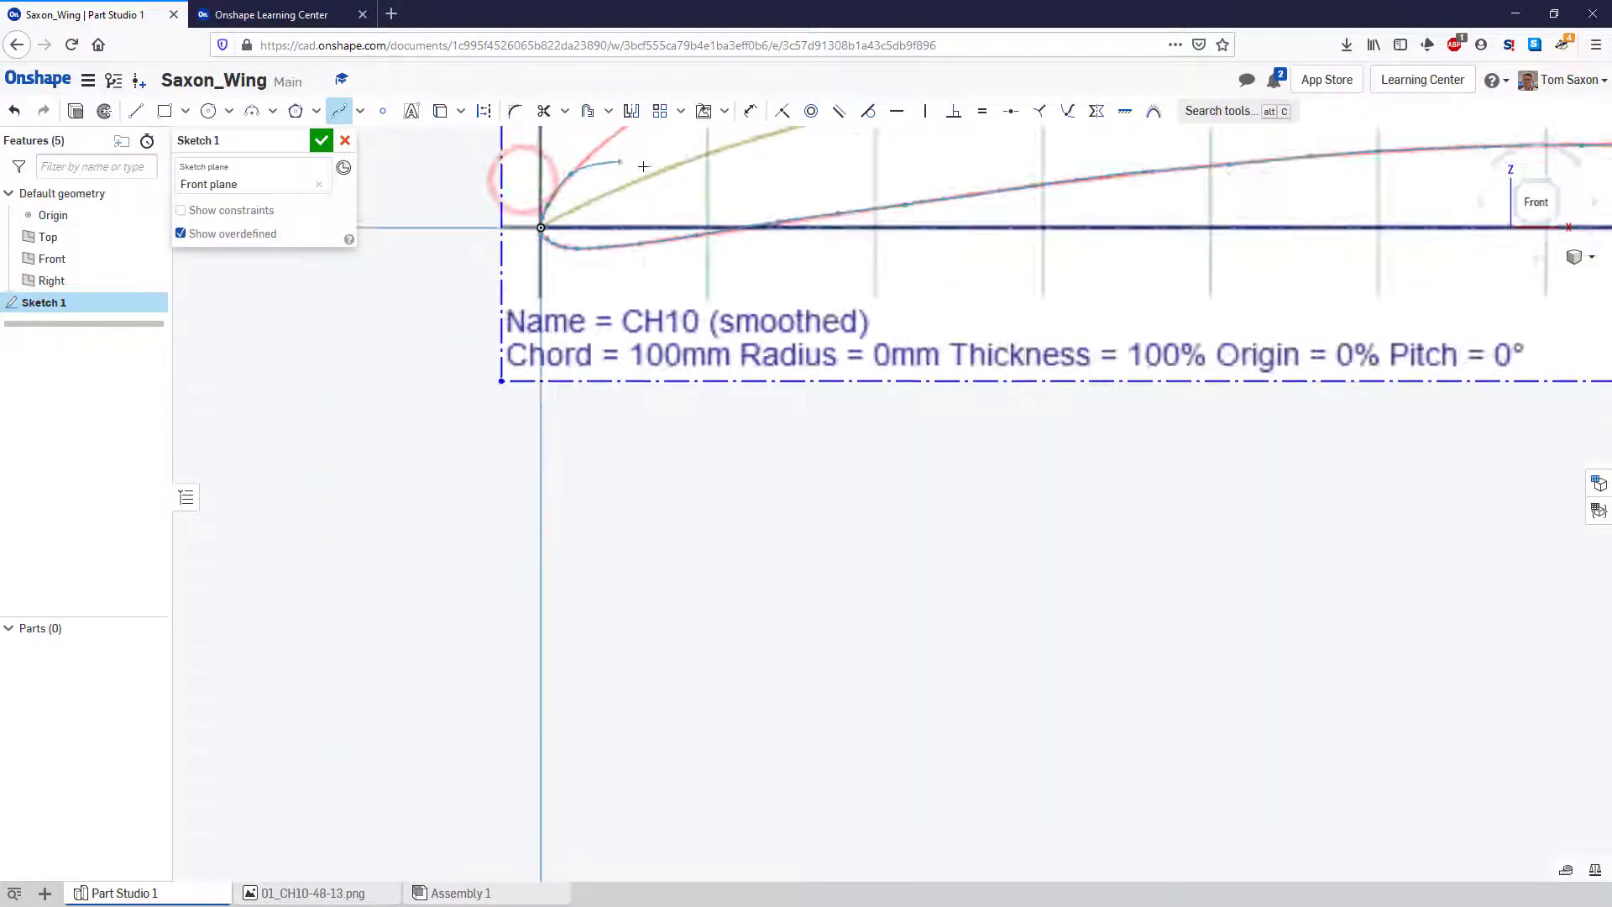
{"action": "scroll", "coordinate": [1109, 277], "scroll_direction": "up", "scroll_amount": 6}
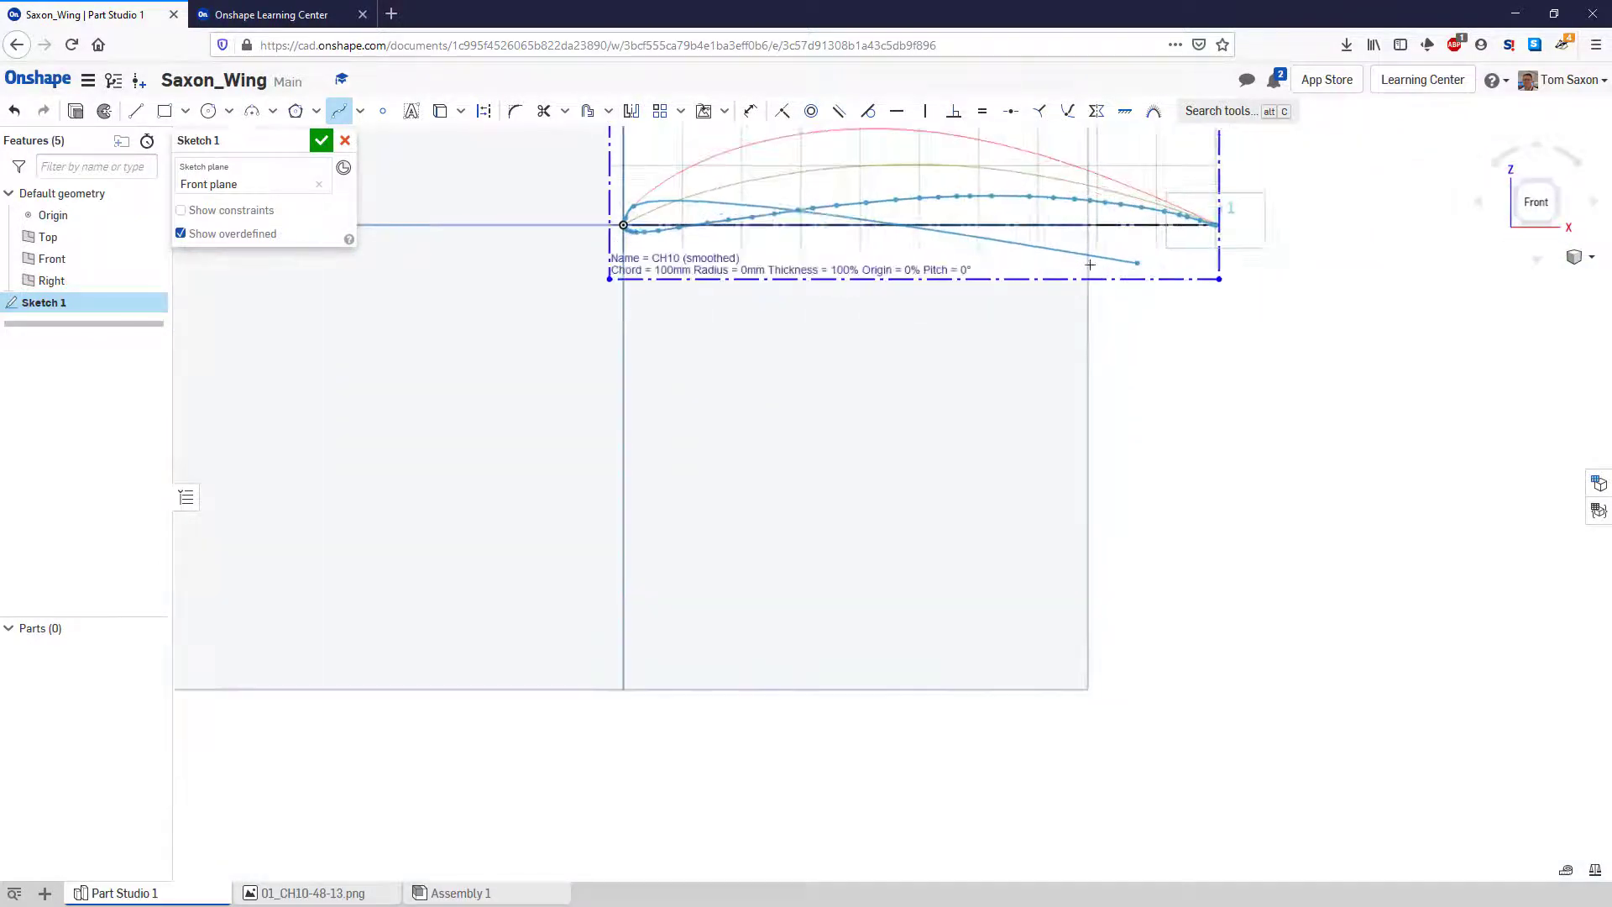
{"action": "scroll", "coordinate": [669, 182], "scroll_direction": "up", "scroll_amount": 2}
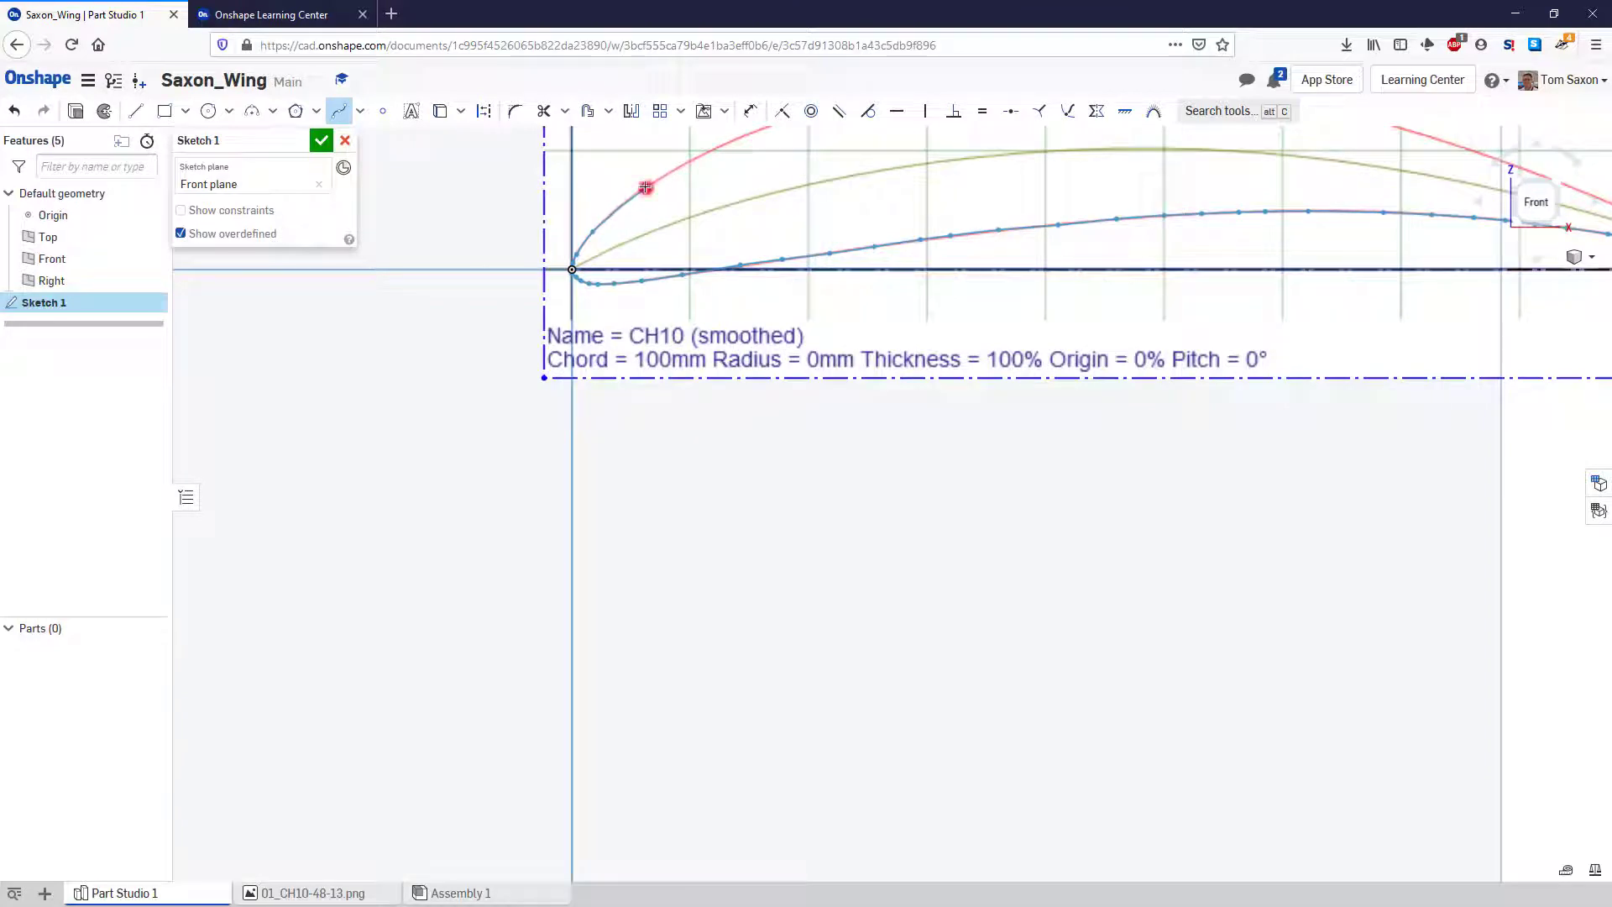
{"action": "left_click", "coordinate": [645, 186]}
{"action": "scroll", "coordinate": [641, 187], "scroll_direction": "down", "scroll_amount": 6}
{"action": "scroll", "coordinate": [914, 227], "scroll_direction": "up", "scroll_amount": 5}
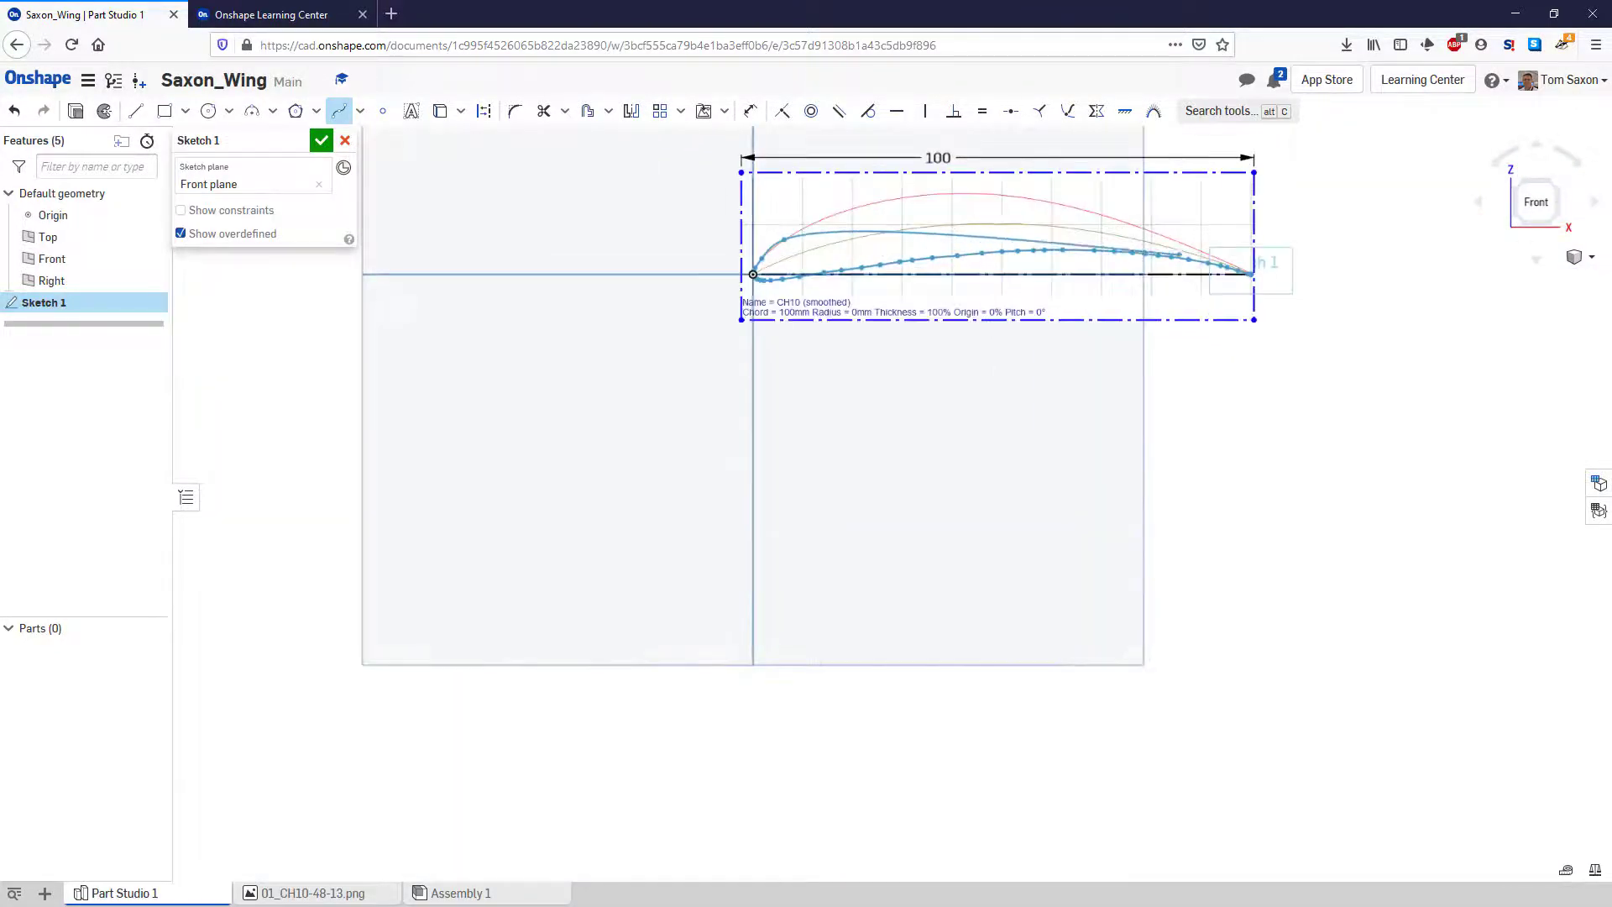
{"action": "scroll", "coordinate": [1314, 259], "scroll_direction": "up", "scroll_amount": 3}
{"action": "scroll", "coordinate": [864, 305], "scroll_direction": "down", "scroll_amount": 5}
{"action": "scroll", "coordinate": [772, 210], "scroll_direction": "up", "scroll_amount": 2}
{"action": "scroll", "coordinate": [753, 230], "scroll_direction": "up", "scroll_amount": 2}
{"action": "scroll", "coordinate": [383, 385], "scroll_direction": "up", "scroll_amount": 4}
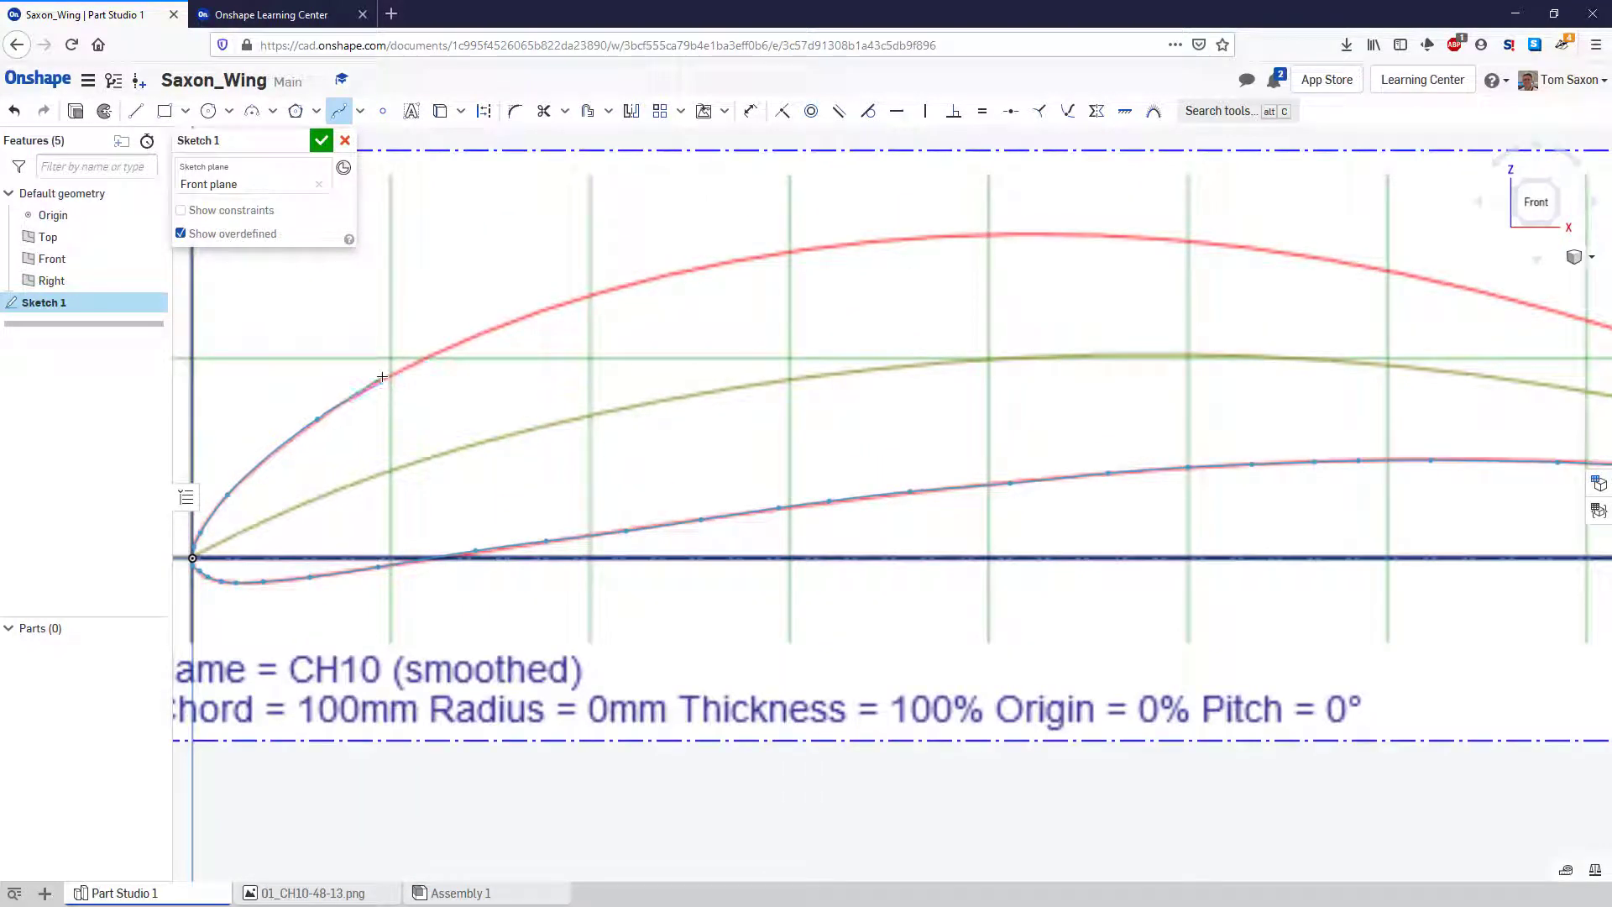
- Add spline points along the upper surface, over and past its peak
{"action": "left_click", "coordinate": [391, 374]}
{"action": "left_click", "coordinate": [590, 293]}
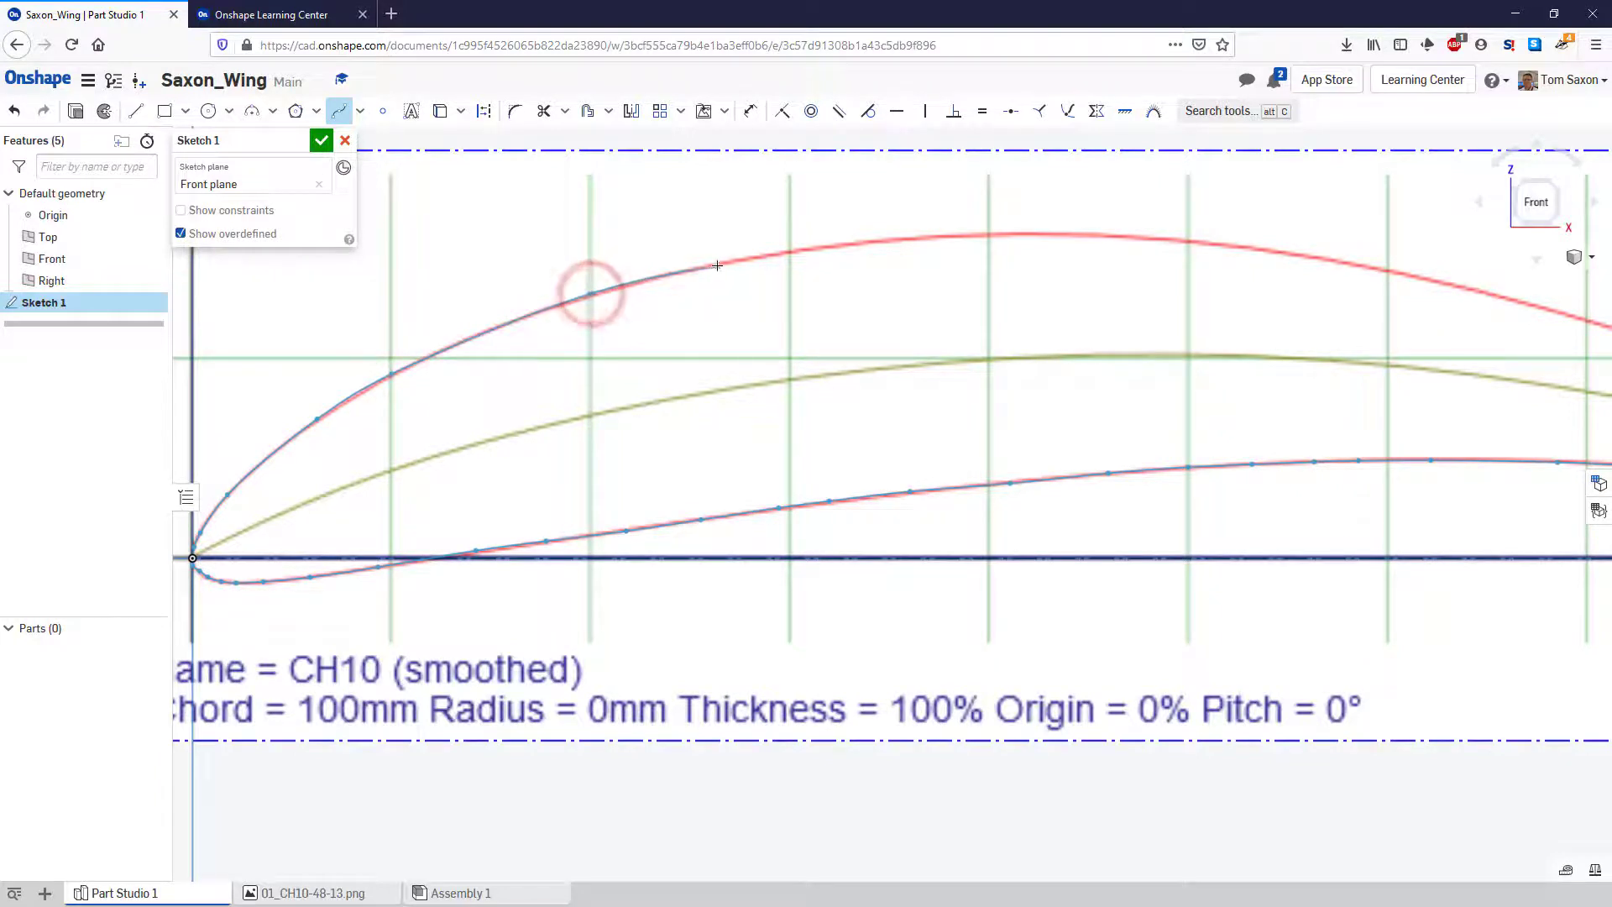
{"action": "left_click", "coordinate": [722, 263]}
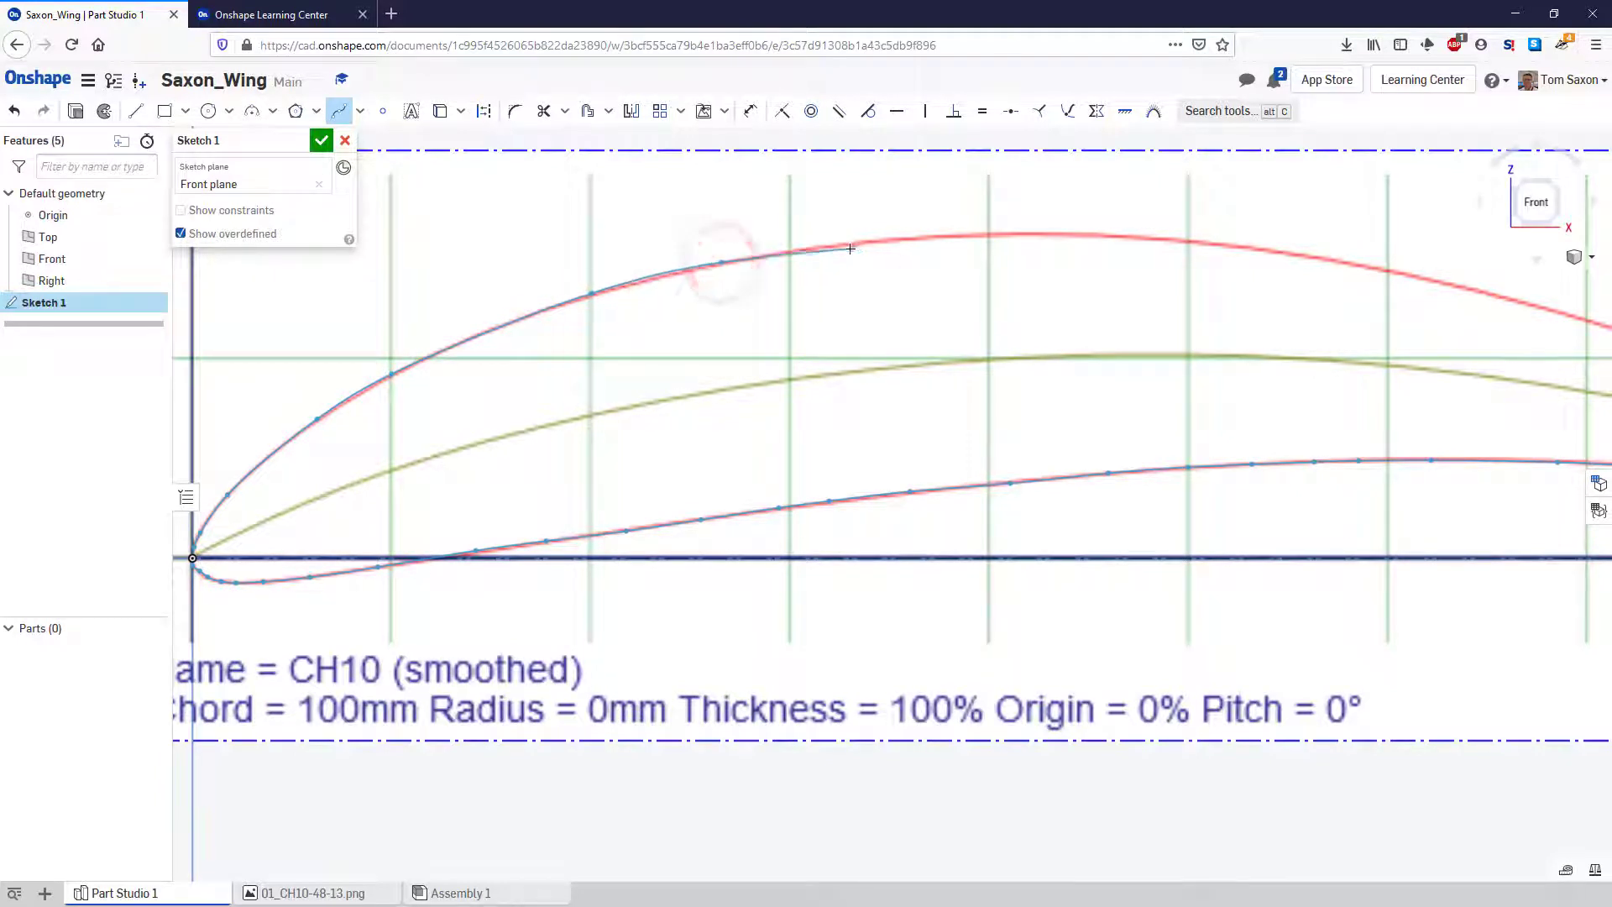
{"action": "left_click", "coordinate": [846, 245]}
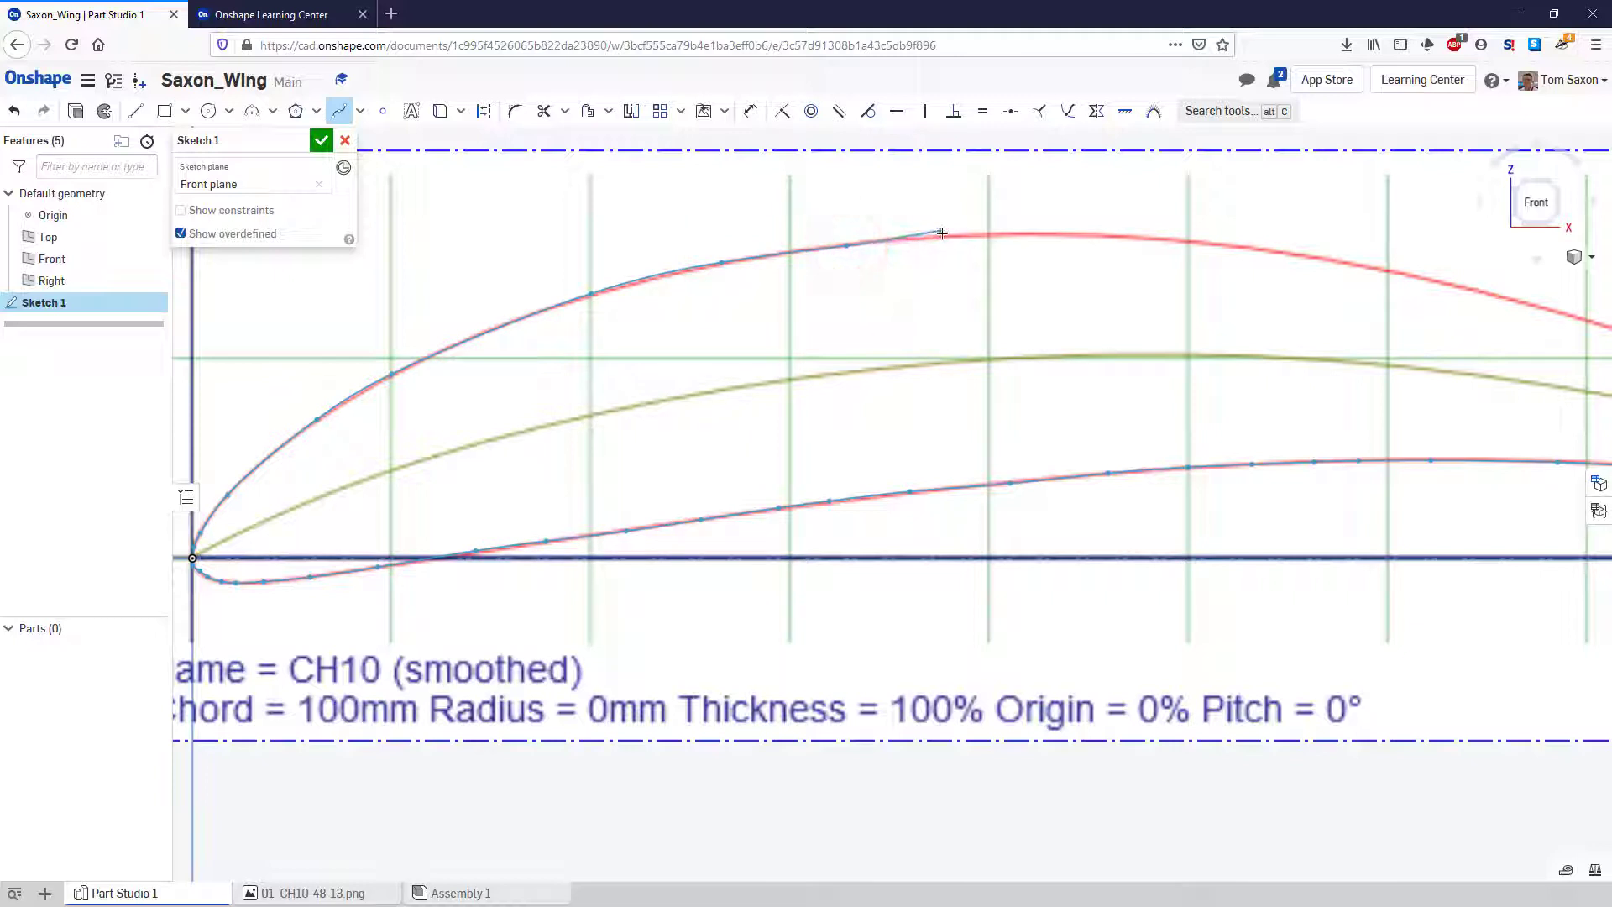
{"action": "left_click", "coordinate": [1036, 235]}
{"action": "left_click", "coordinate": [1192, 242]}
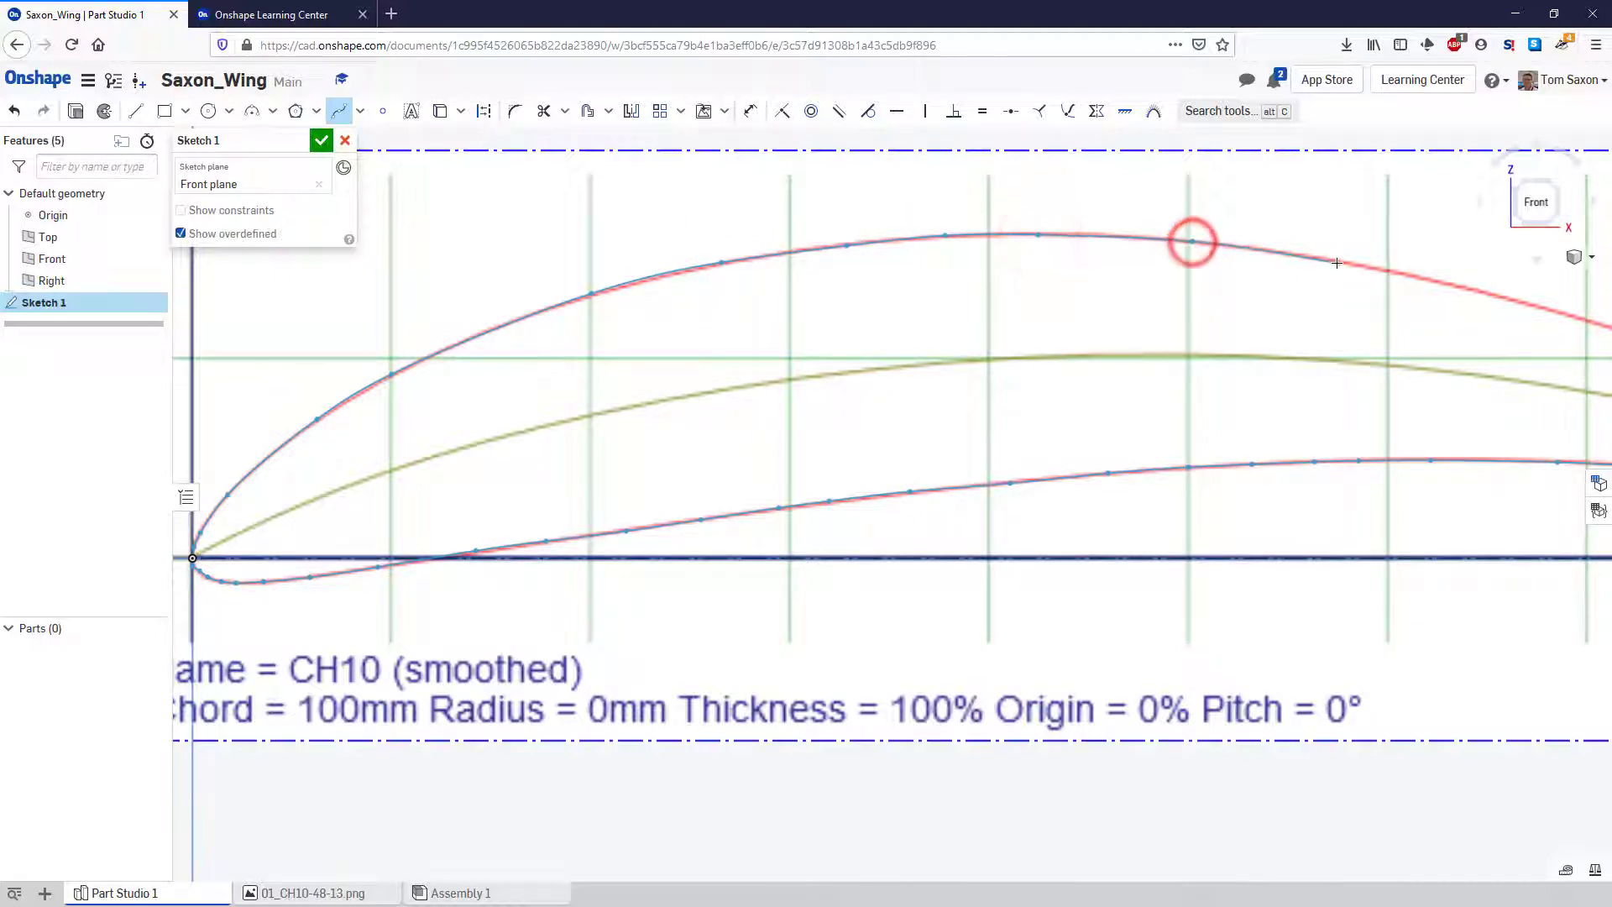
{"action": "left_click", "coordinate": [1337, 263]}
{"action": "left_click", "coordinate": [1480, 291]}
{"action": "scroll", "coordinate": [1481, 291], "scroll_direction": "down", "scroll_amount": 5}
{"action": "scroll", "coordinate": [1062, 476], "scroll_direction": "down", "scroll_amount": 3}
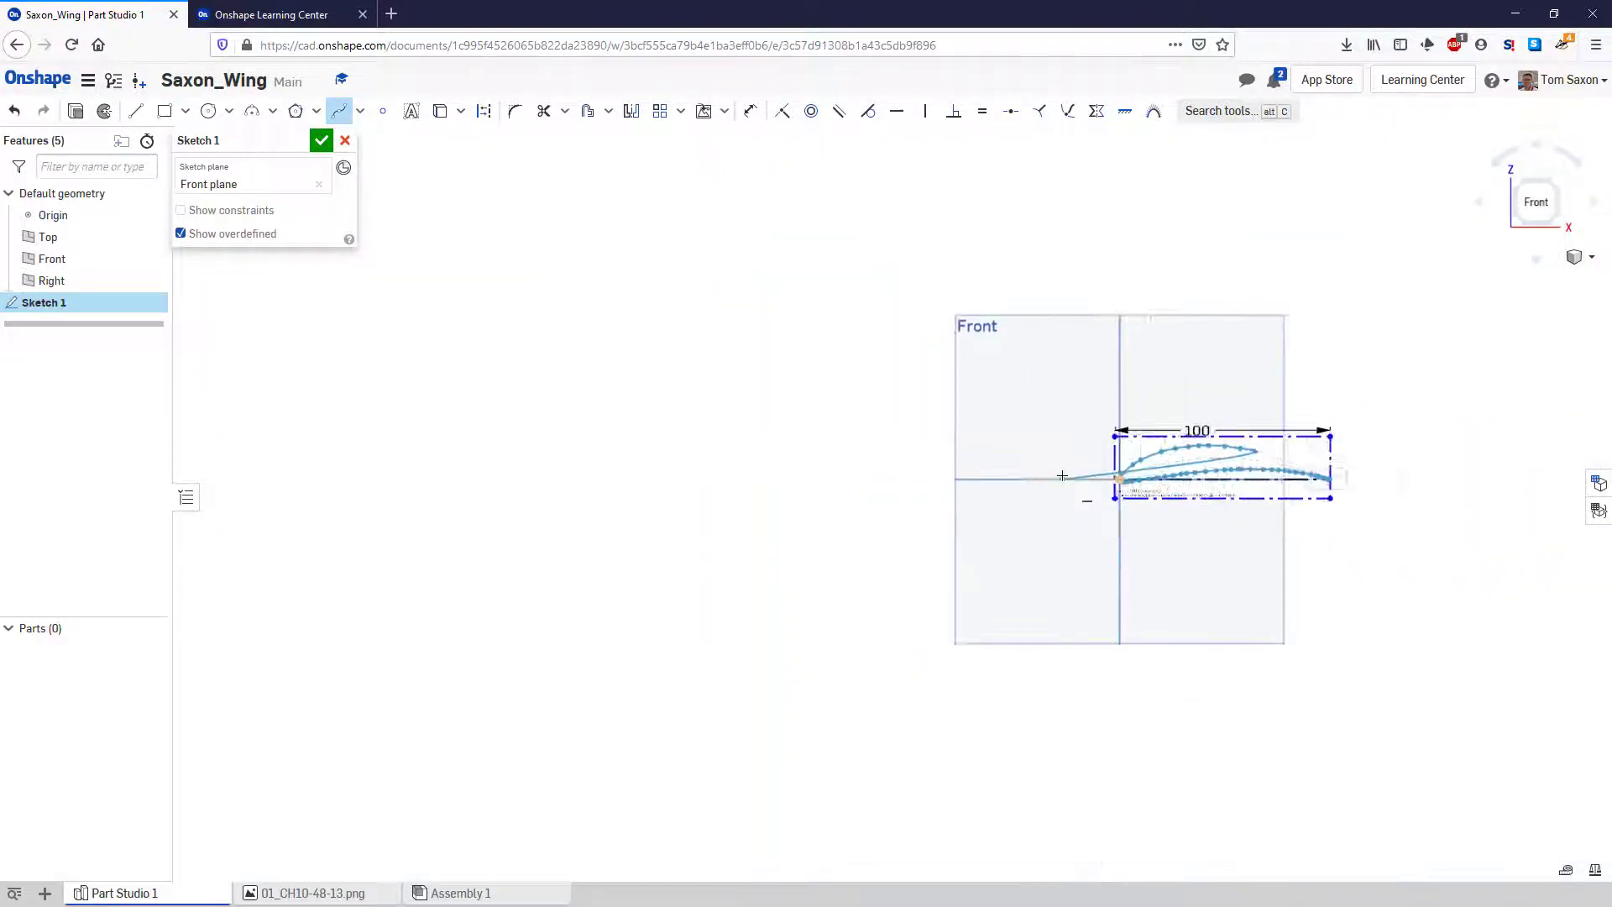
{"action": "scroll", "coordinate": [1427, 517], "scroll_direction": "up", "scroll_amount": 8}
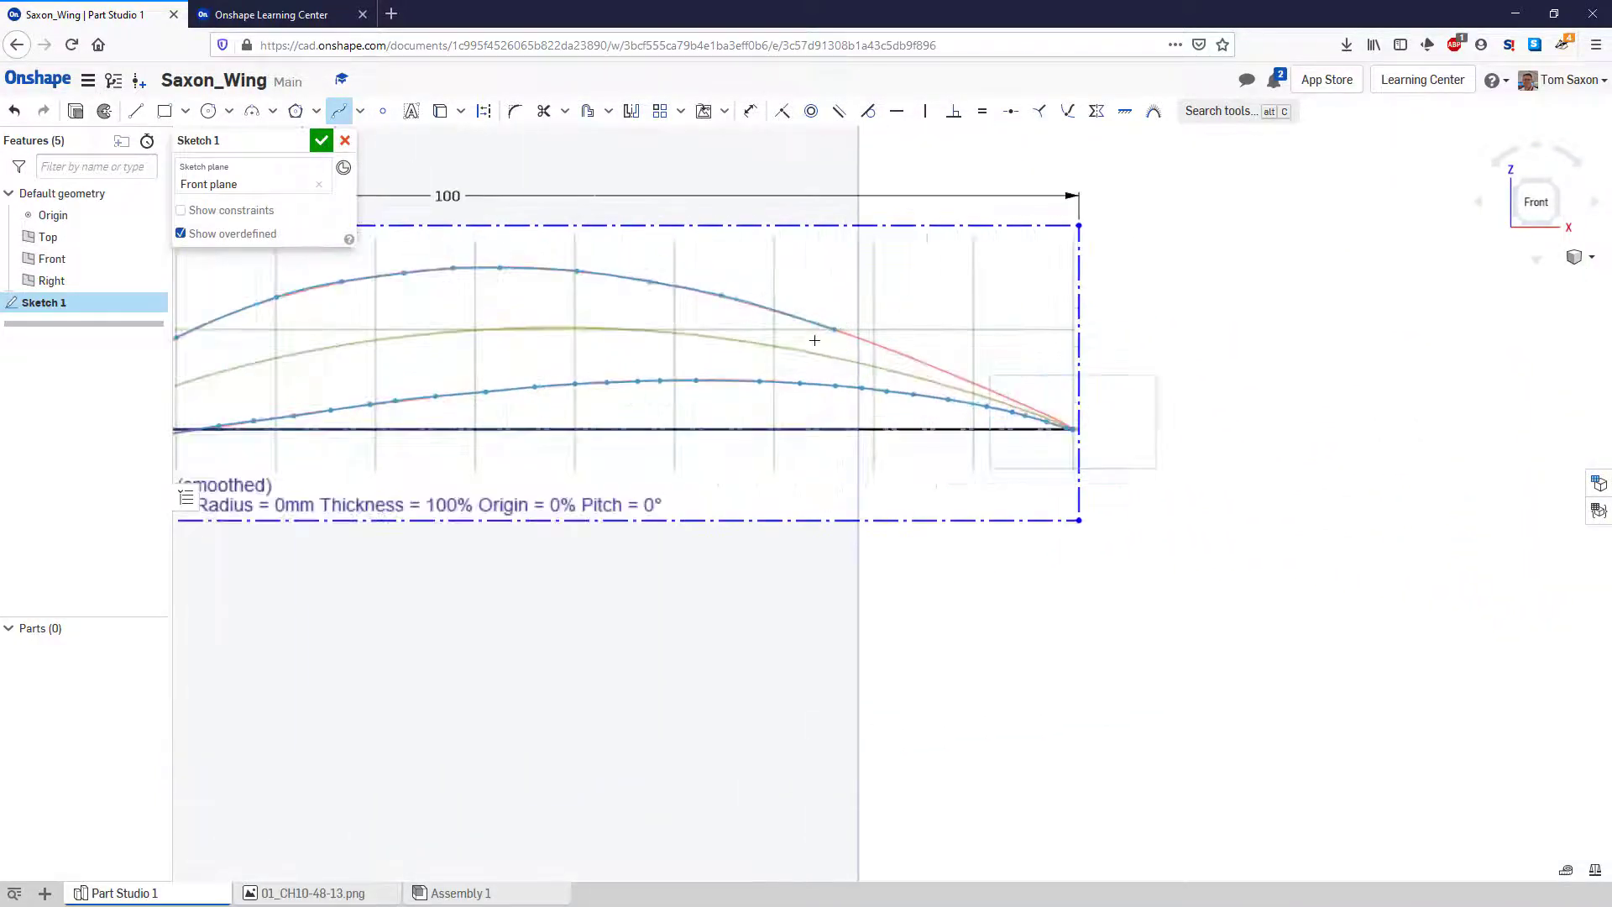
{"action": "scroll", "coordinate": [814, 340], "scroll_direction": "up", "scroll_amount": 2}
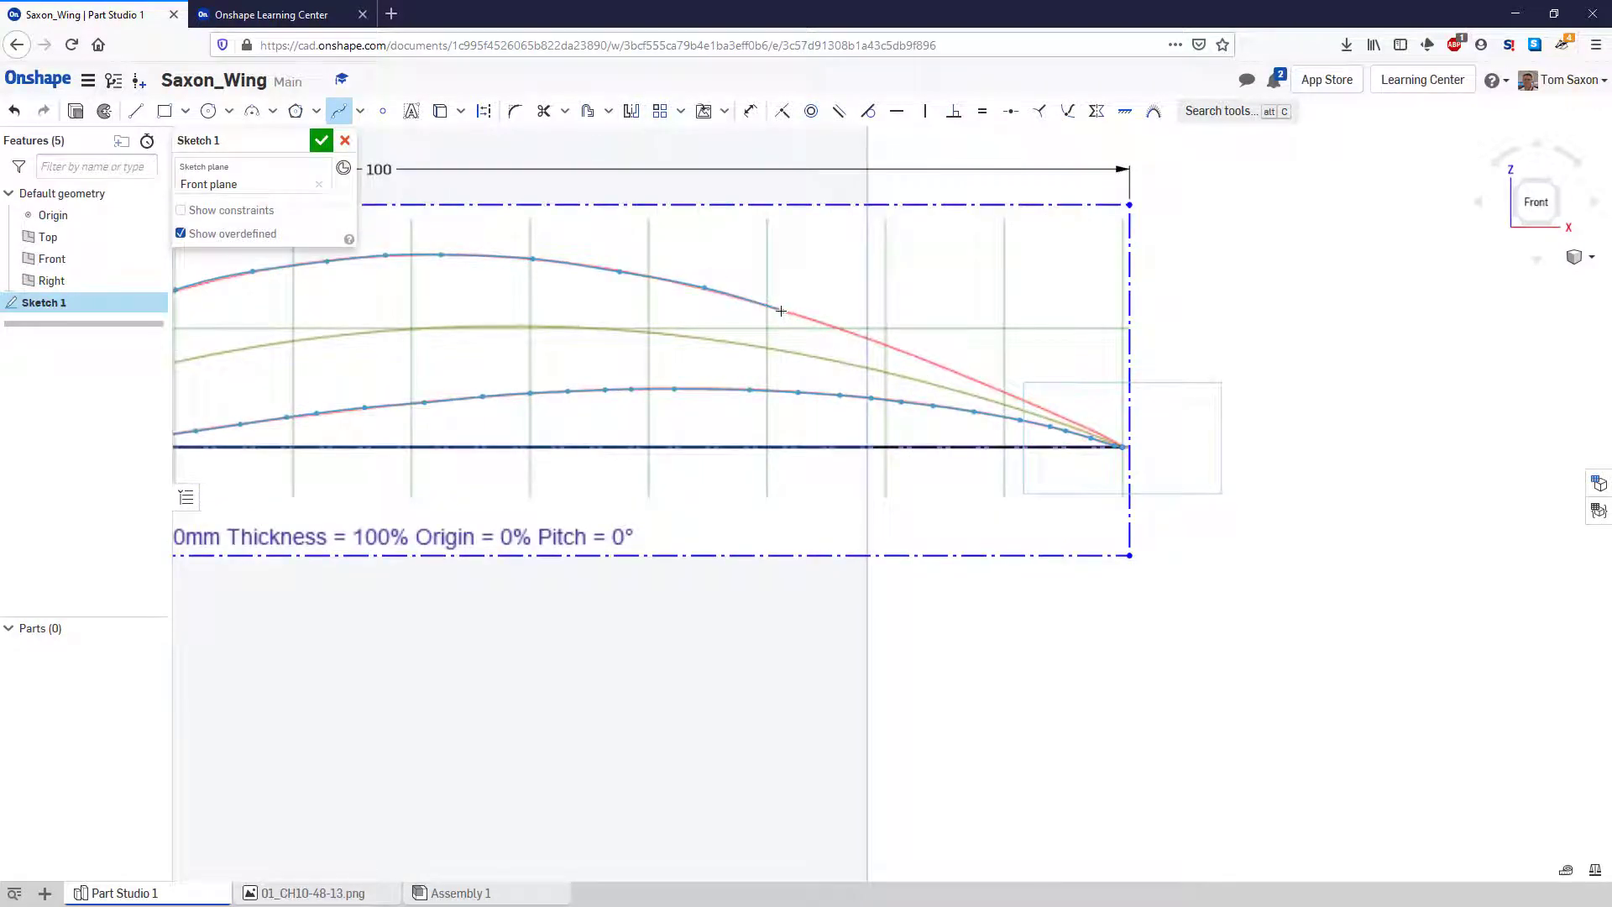
- Trace the upper curve down to the trailing edge and close the spline at its start point
{"action": "left_click", "coordinate": [846, 332]}
{"action": "left_click", "coordinate": [901, 351]}
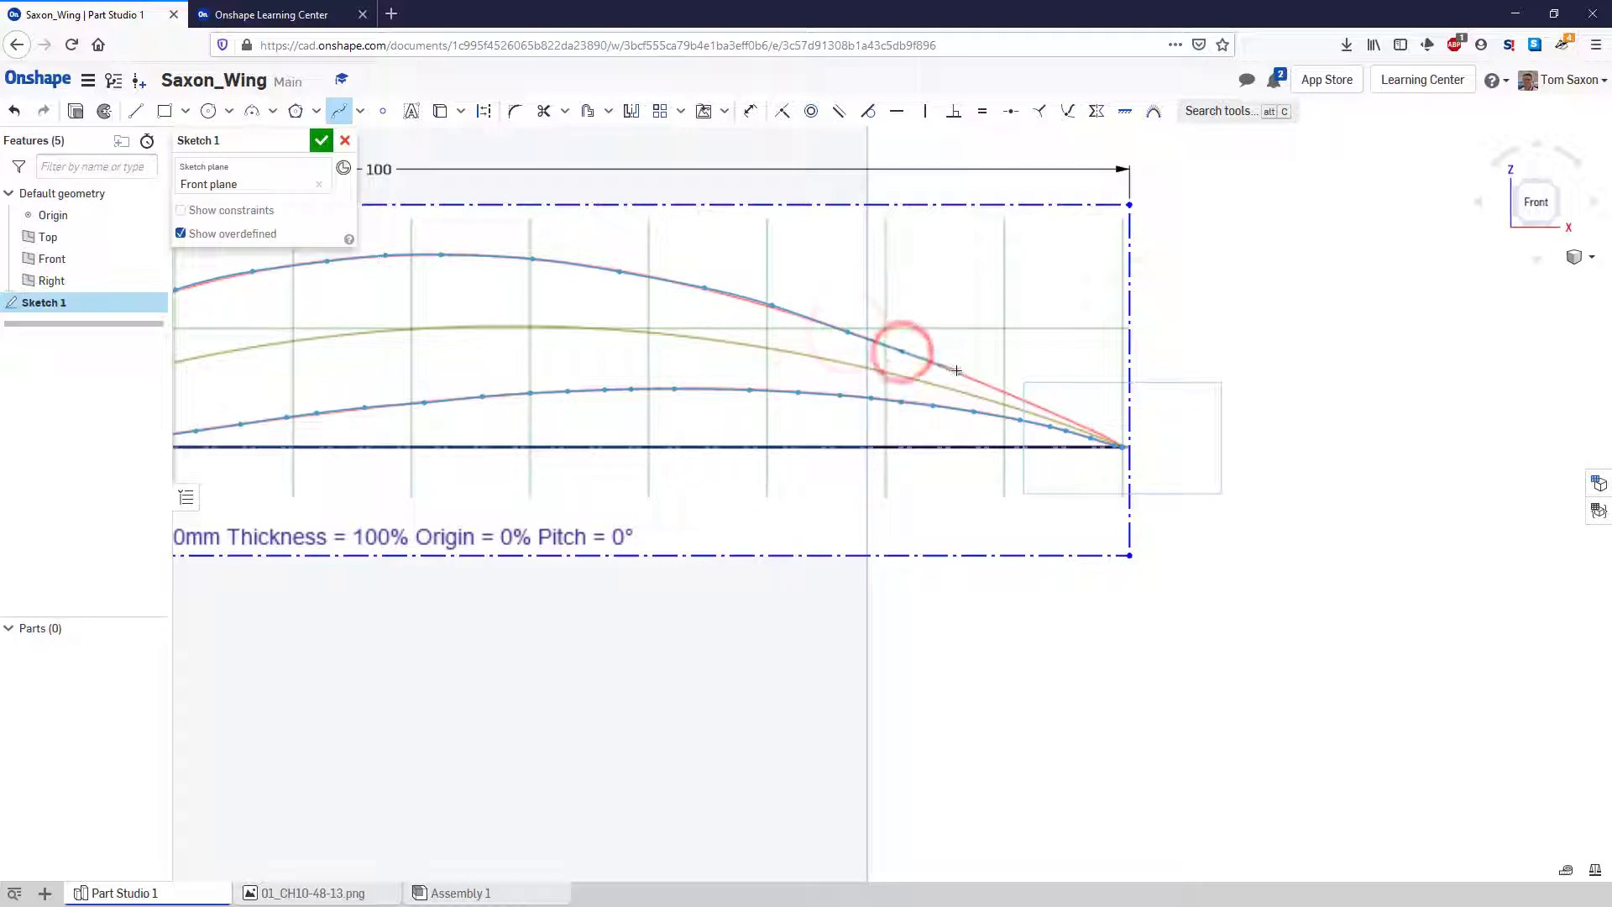
{"action": "left_click", "coordinate": [957, 370]}
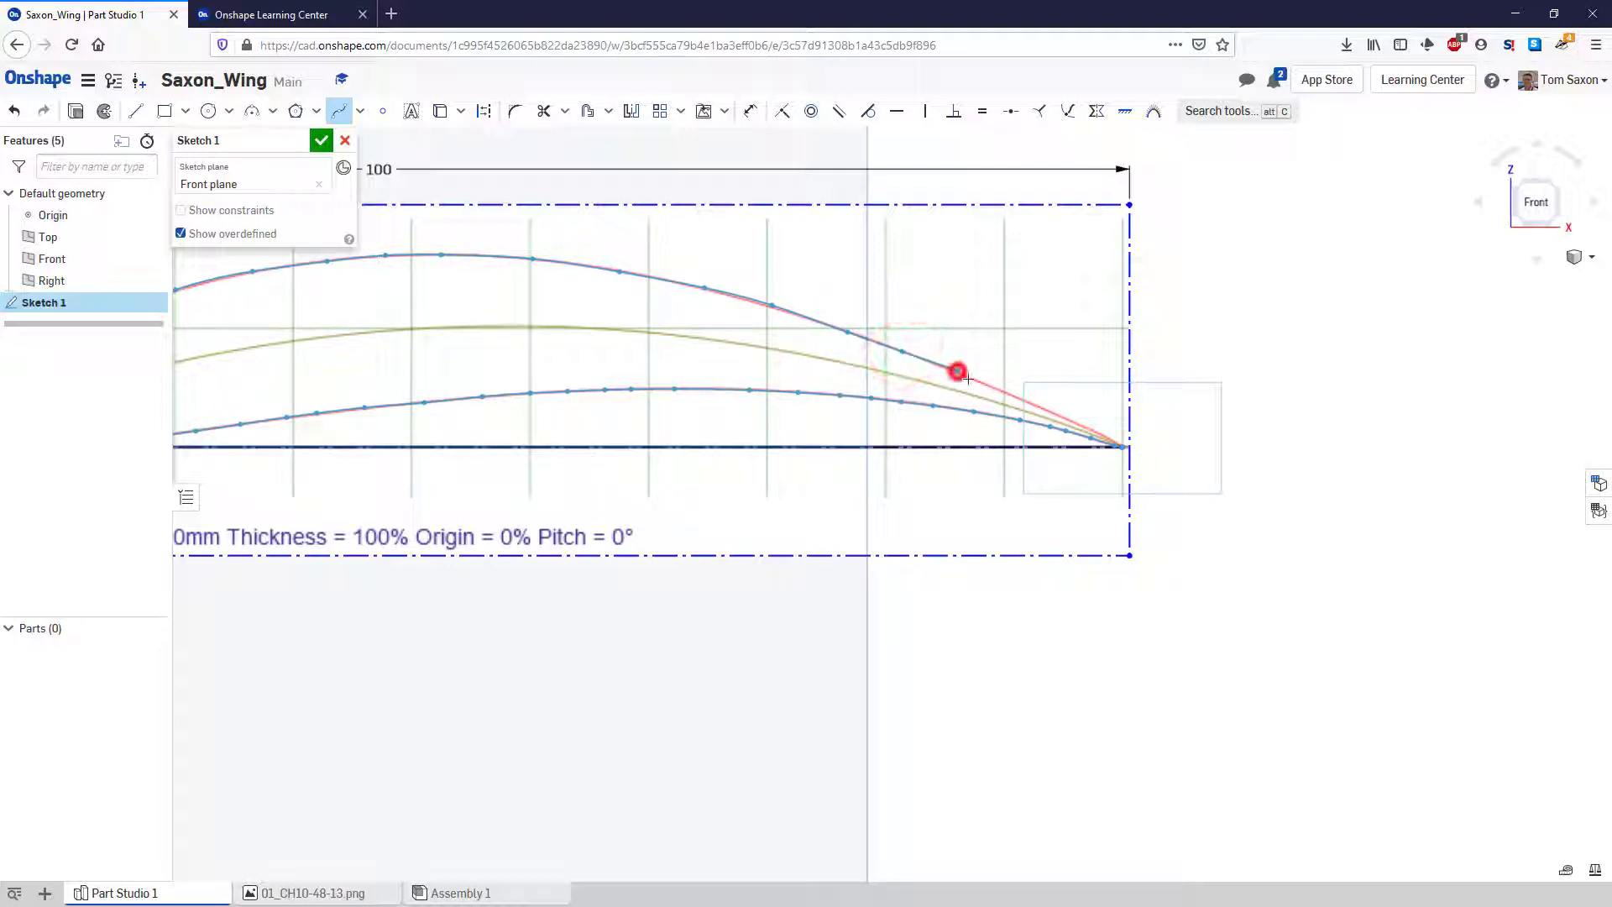
{"action": "left_click", "coordinate": [1027, 404]}
{"action": "left_click", "coordinate": [1080, 423]}
{"action": "scroll", "coordinate": [1110, 446], "scroll_direction": "up", "scroll_amount": 5}
{"action": "scroll", "coordinate": [1091, 420], "scroll_direction": "up", "scroll_amount": 2}
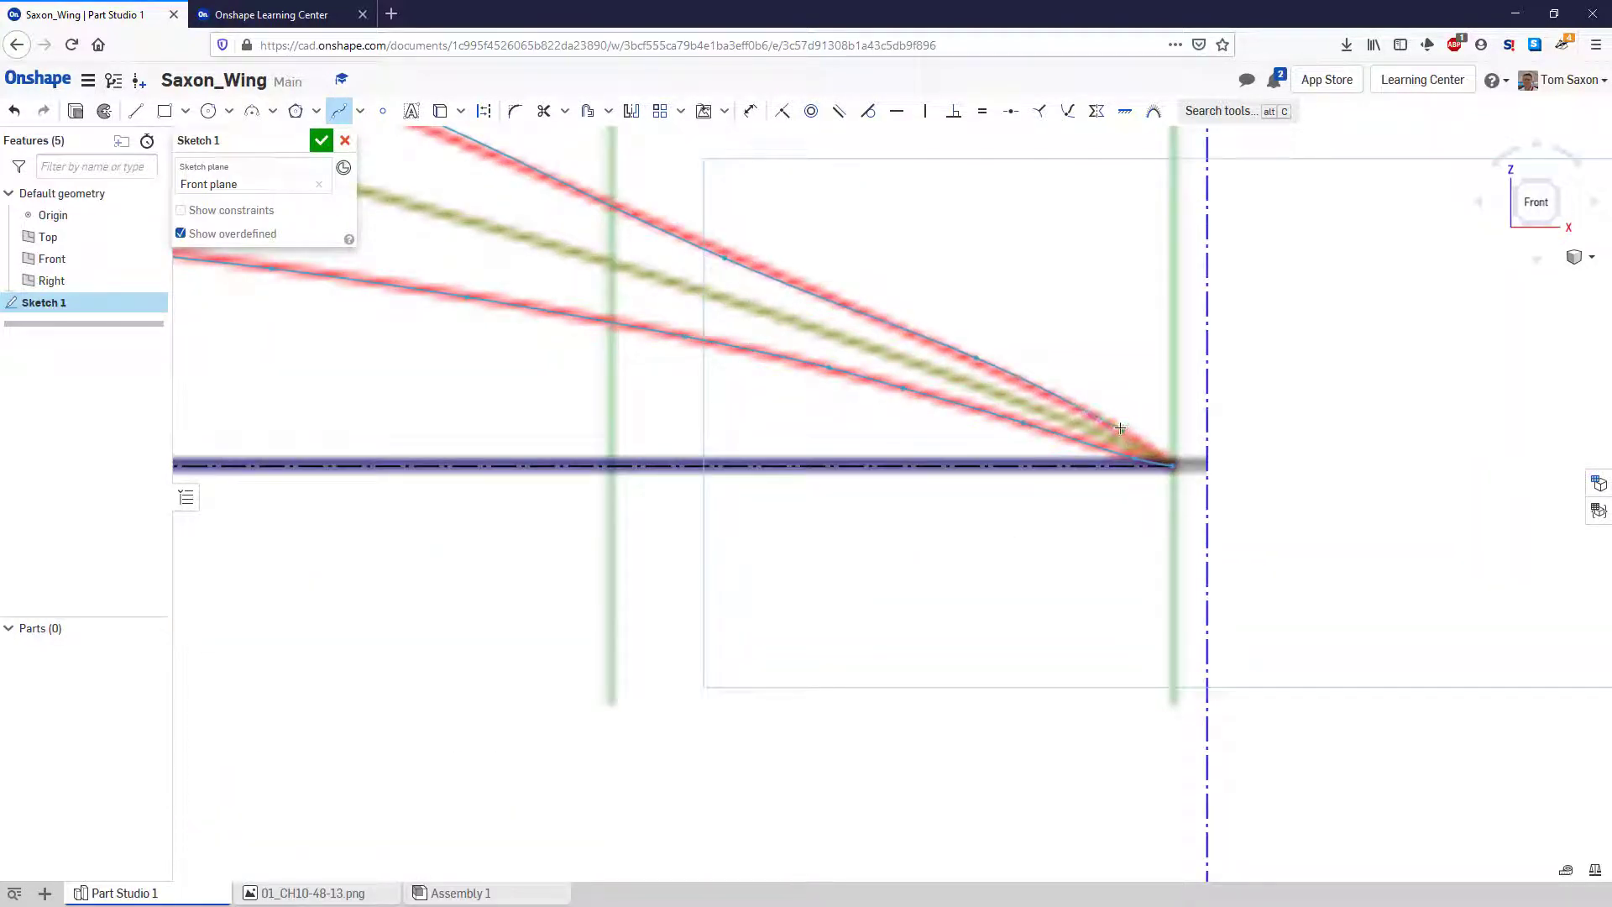
{"action": "left_click", "coordinate": [1119, 428]}
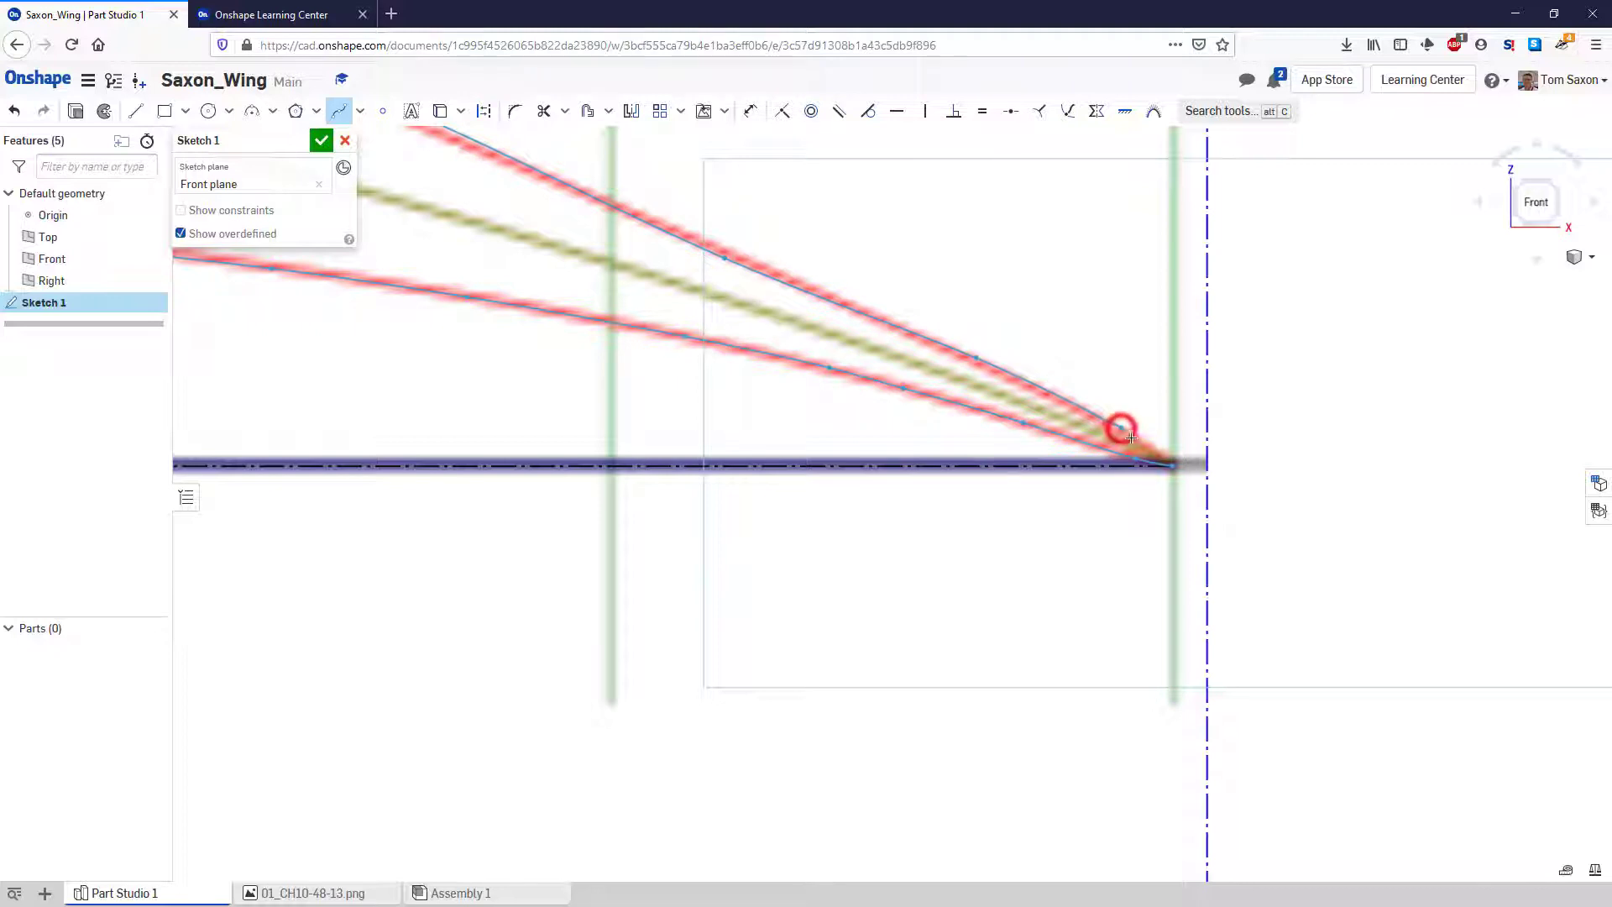
{"action": "left_click", "coordinate": [1174, 462]}
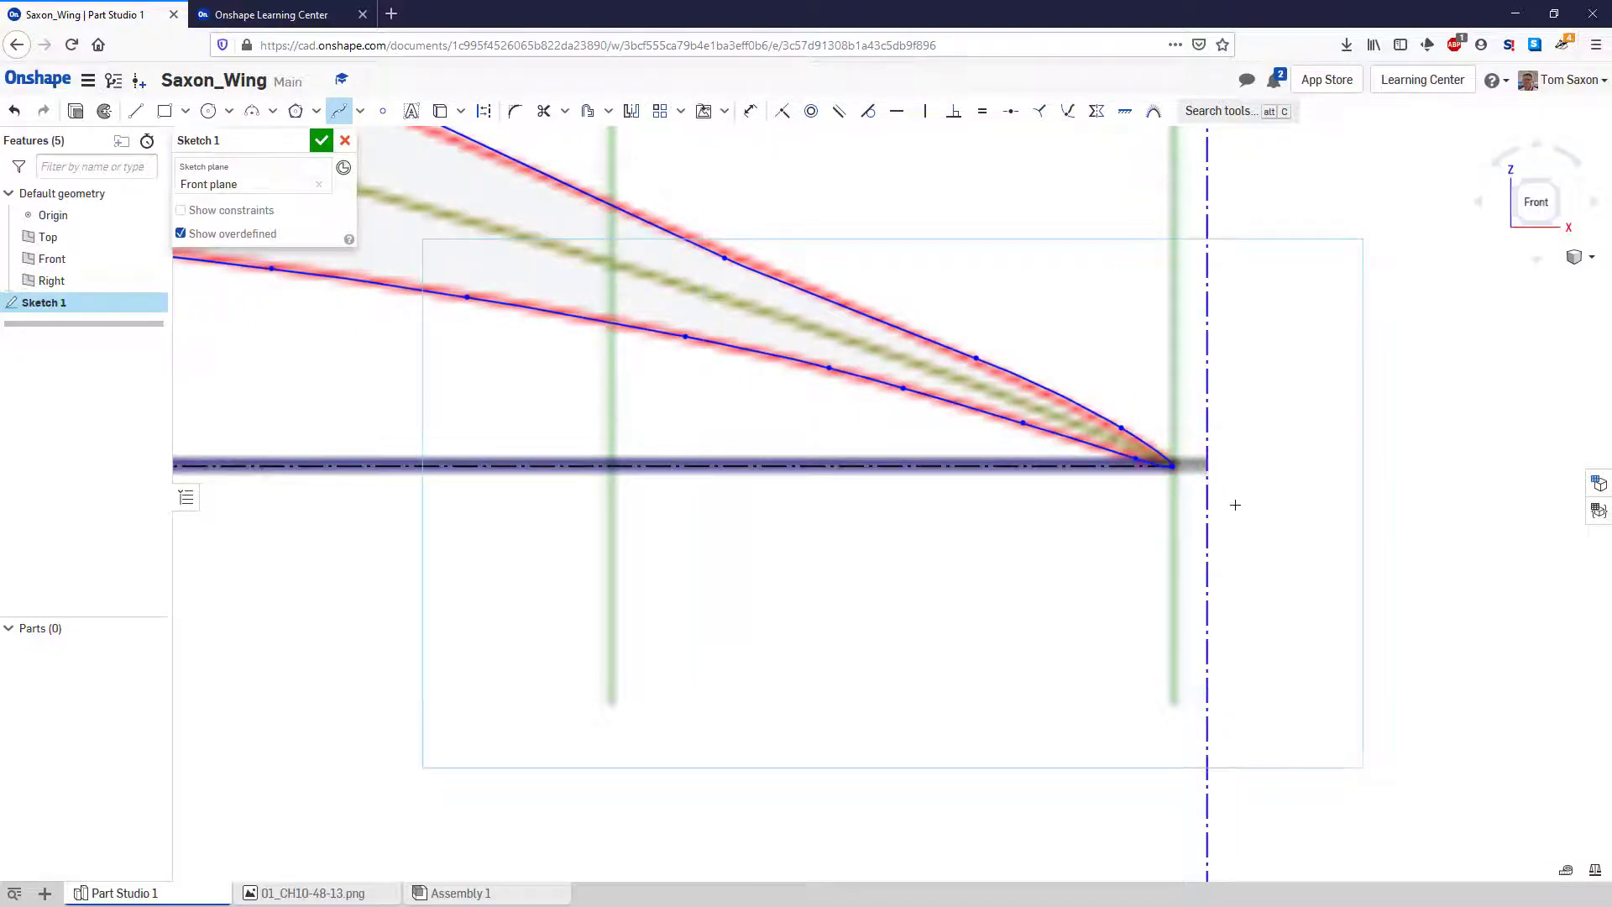
{"action": "scroll", "coordinate": [1205, 483], "scroll_direction": "up", "scroll_amount": 3}
{"action": "scroll", "coordinate": [1150, 453], "scroll_direction": "up", "scroll_amount": 3}
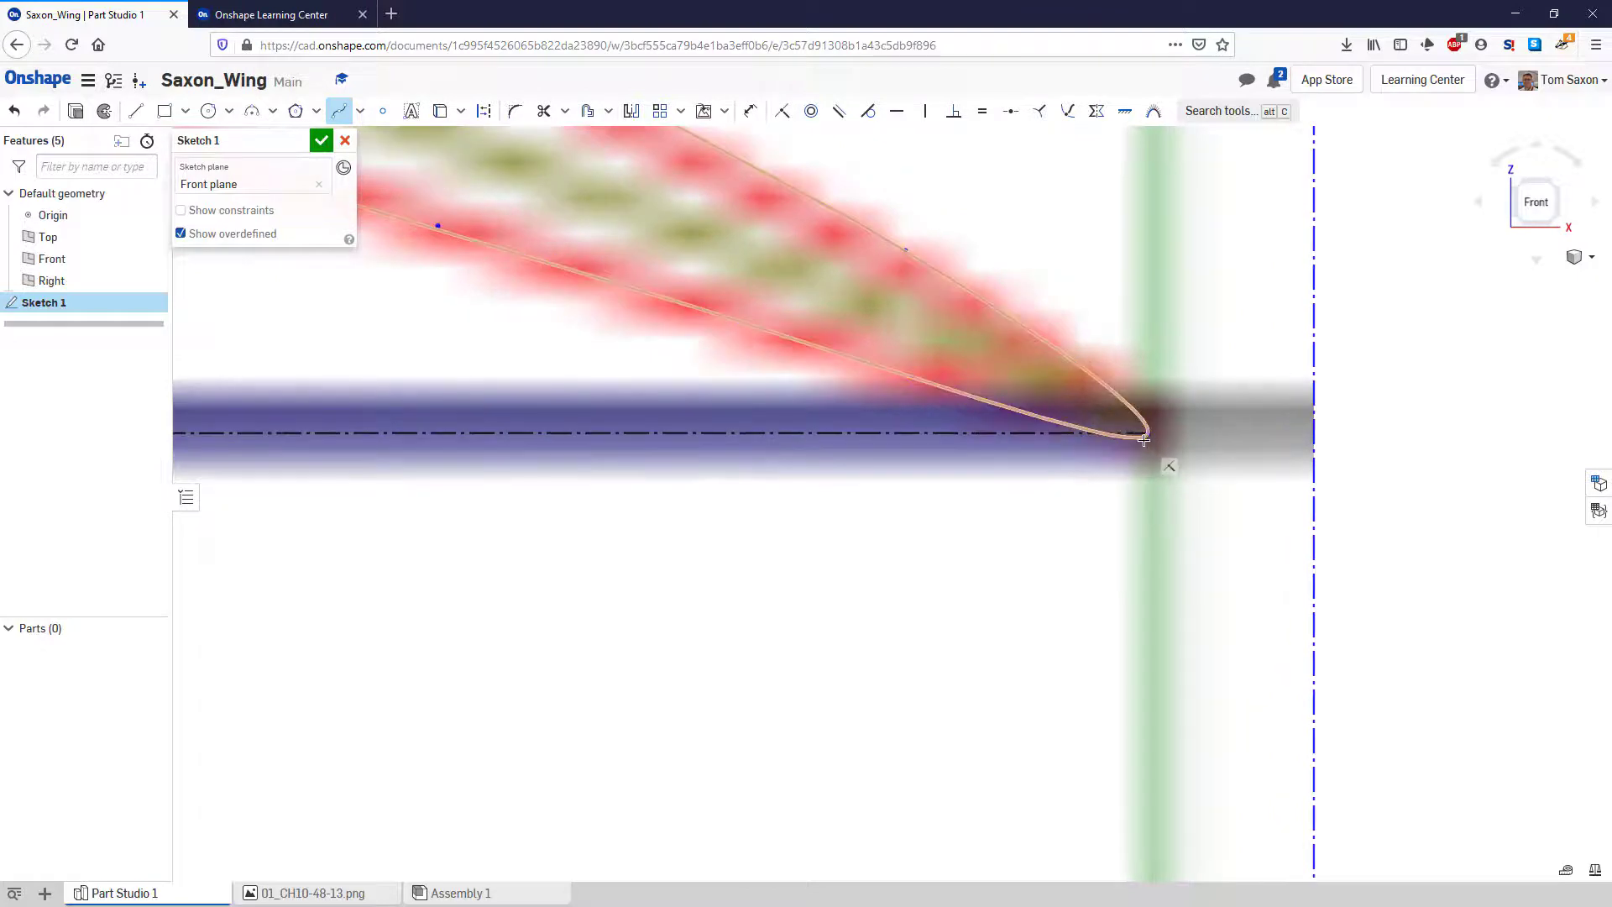
- Turn on Show constraints for the airfoil sketch
{"action": "scroll", "coordinate": [978, 464], "scroll_direction": "down", "scroll_amount": 5}
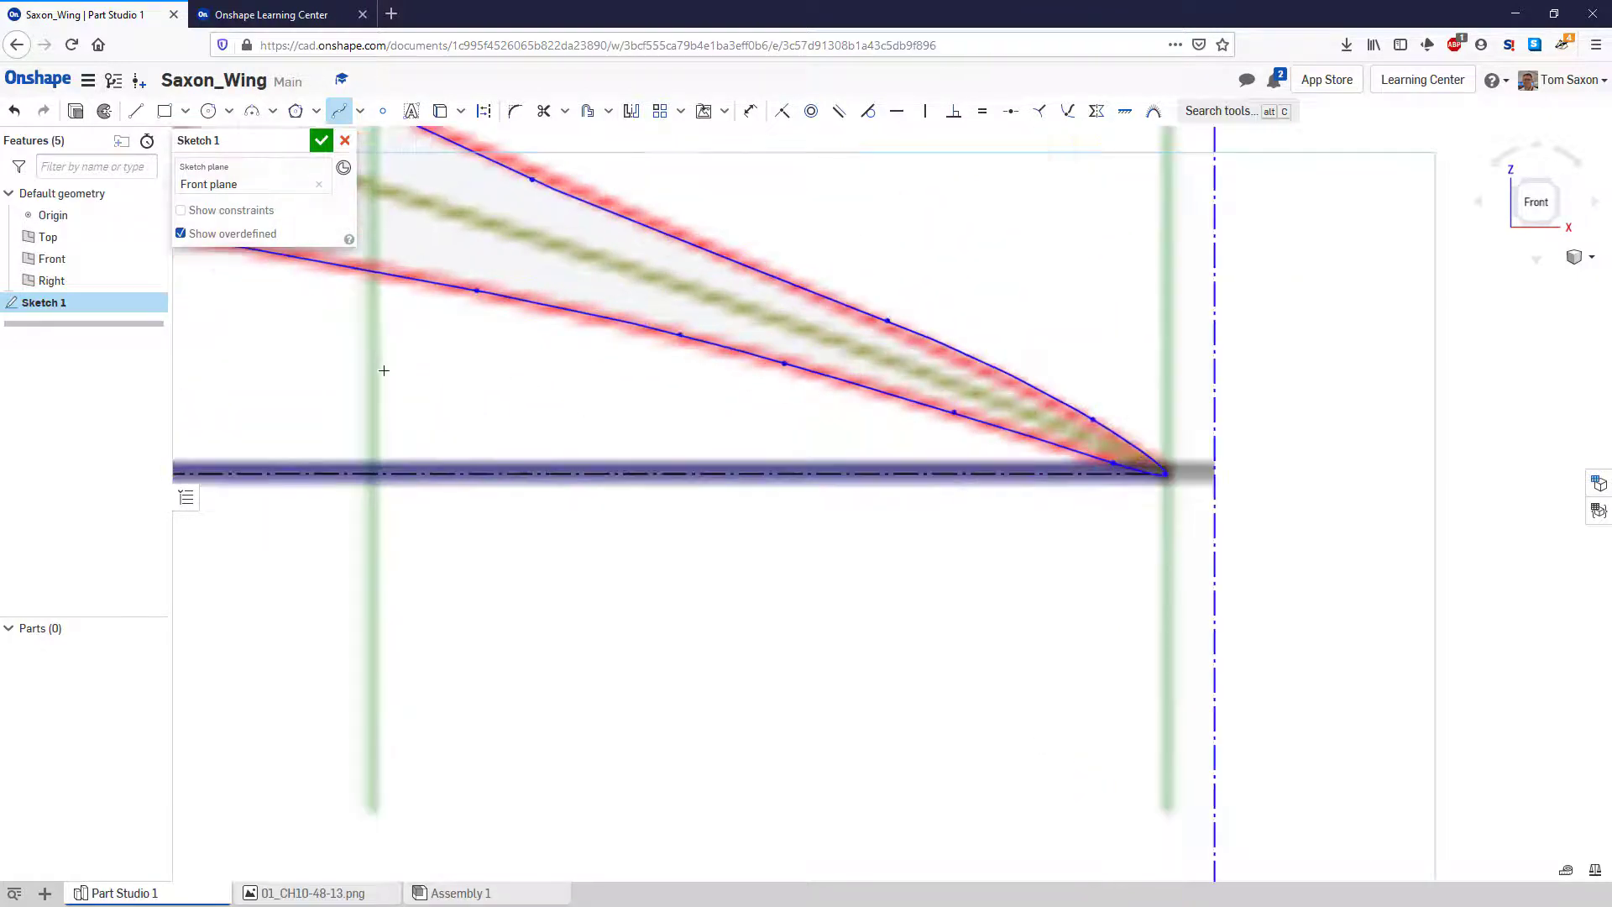
{"action": "scroll", "coordinate": [378, 362], "scroll_direction": "down", "scroll_amount": 3}
{"action": "scroll", "coordinate": [960, 482], "scroll_direction": "down", "scroll_amount": 6}
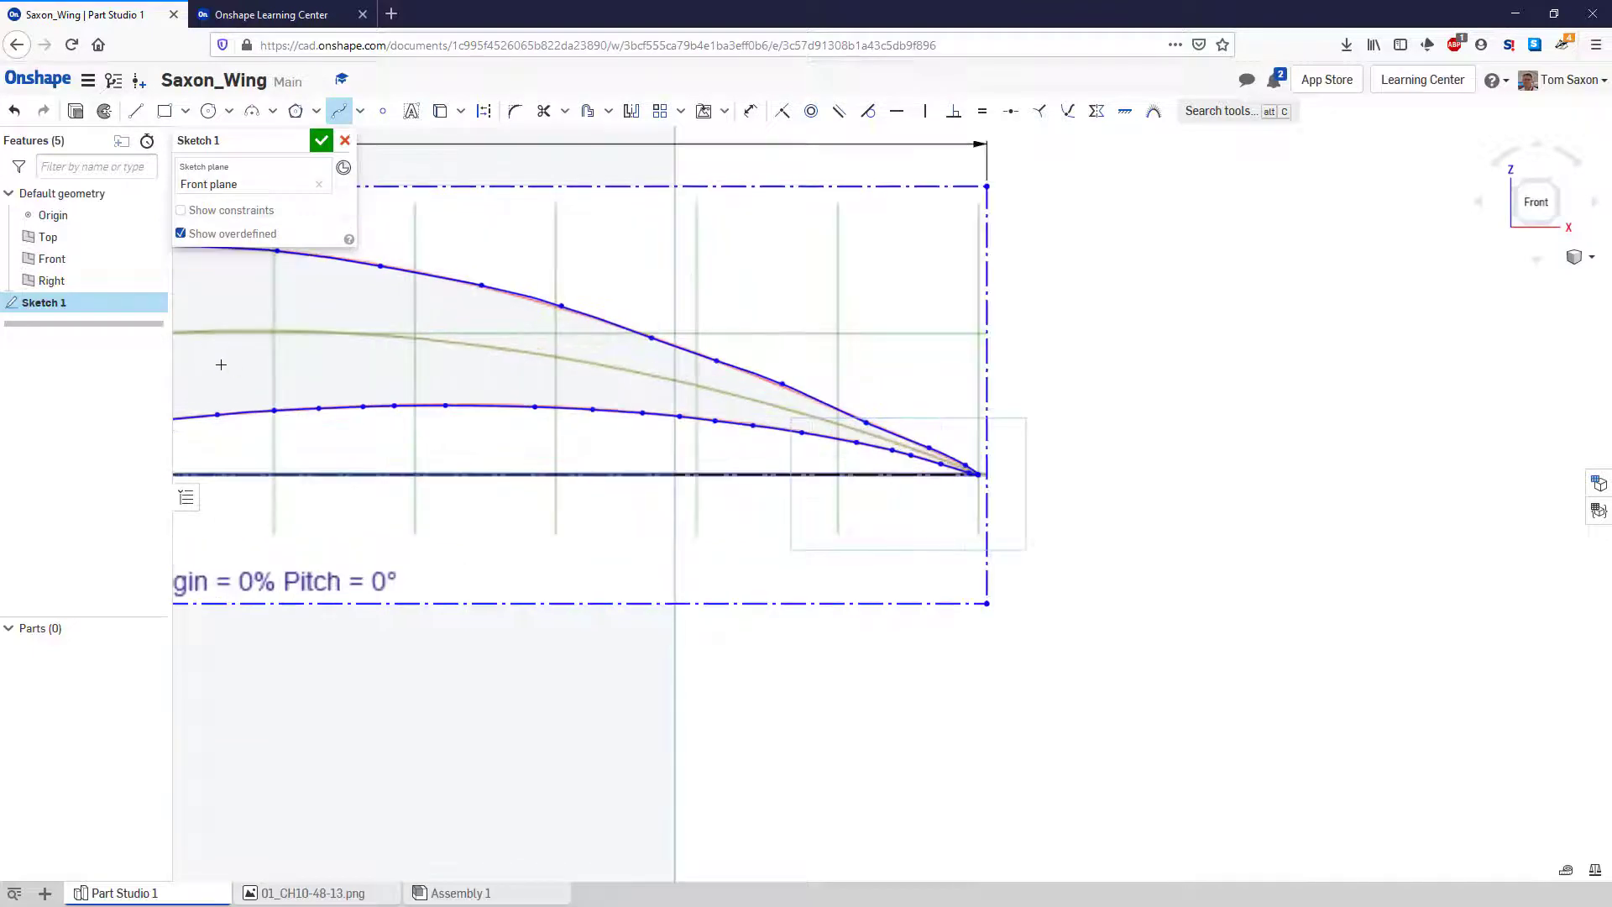
{"action": "scroll", "coordinate": [219, 364], "scroll_direction": "down", "scroll_amount": 8}
{"action": "scroll", "coordinate": [473, 467], "scroll_direction": "up", "scroll_amount": 8}
{"action": "scroll", "coordinate": [435, 464], "scroll_direction": "up", "scroll_amount": 8}
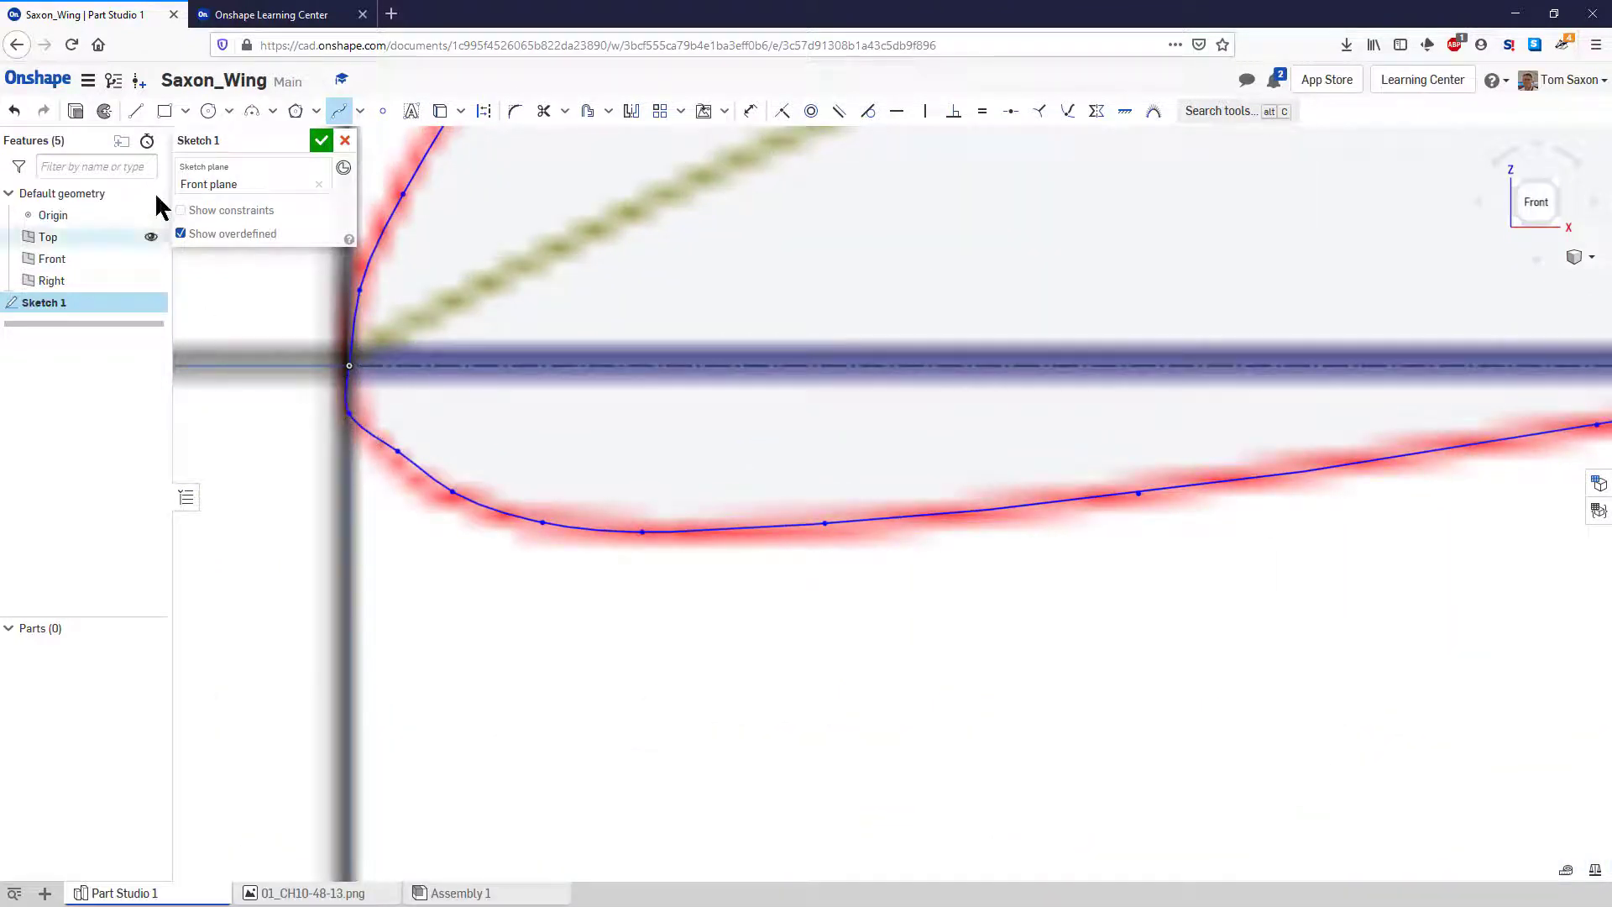
{"action": "left_click", "coordinate": [180, 209]}
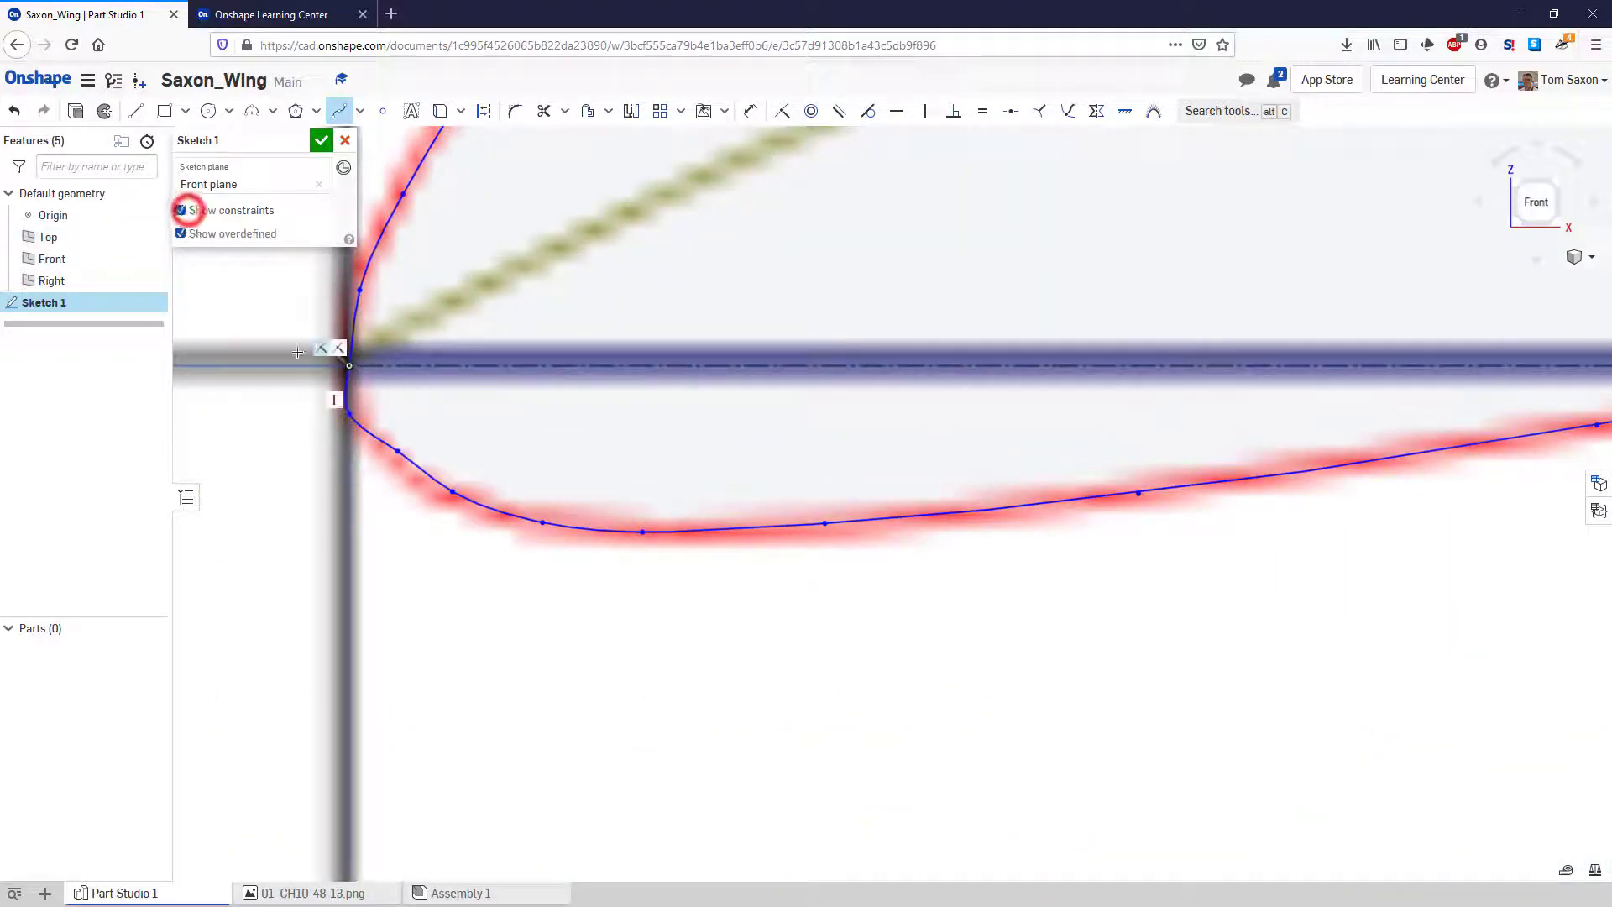
- Exit the Spline tool and undo the accidental short spline segment at the leading edge
{"action": "left_click", "coordinate": [332, 401]}
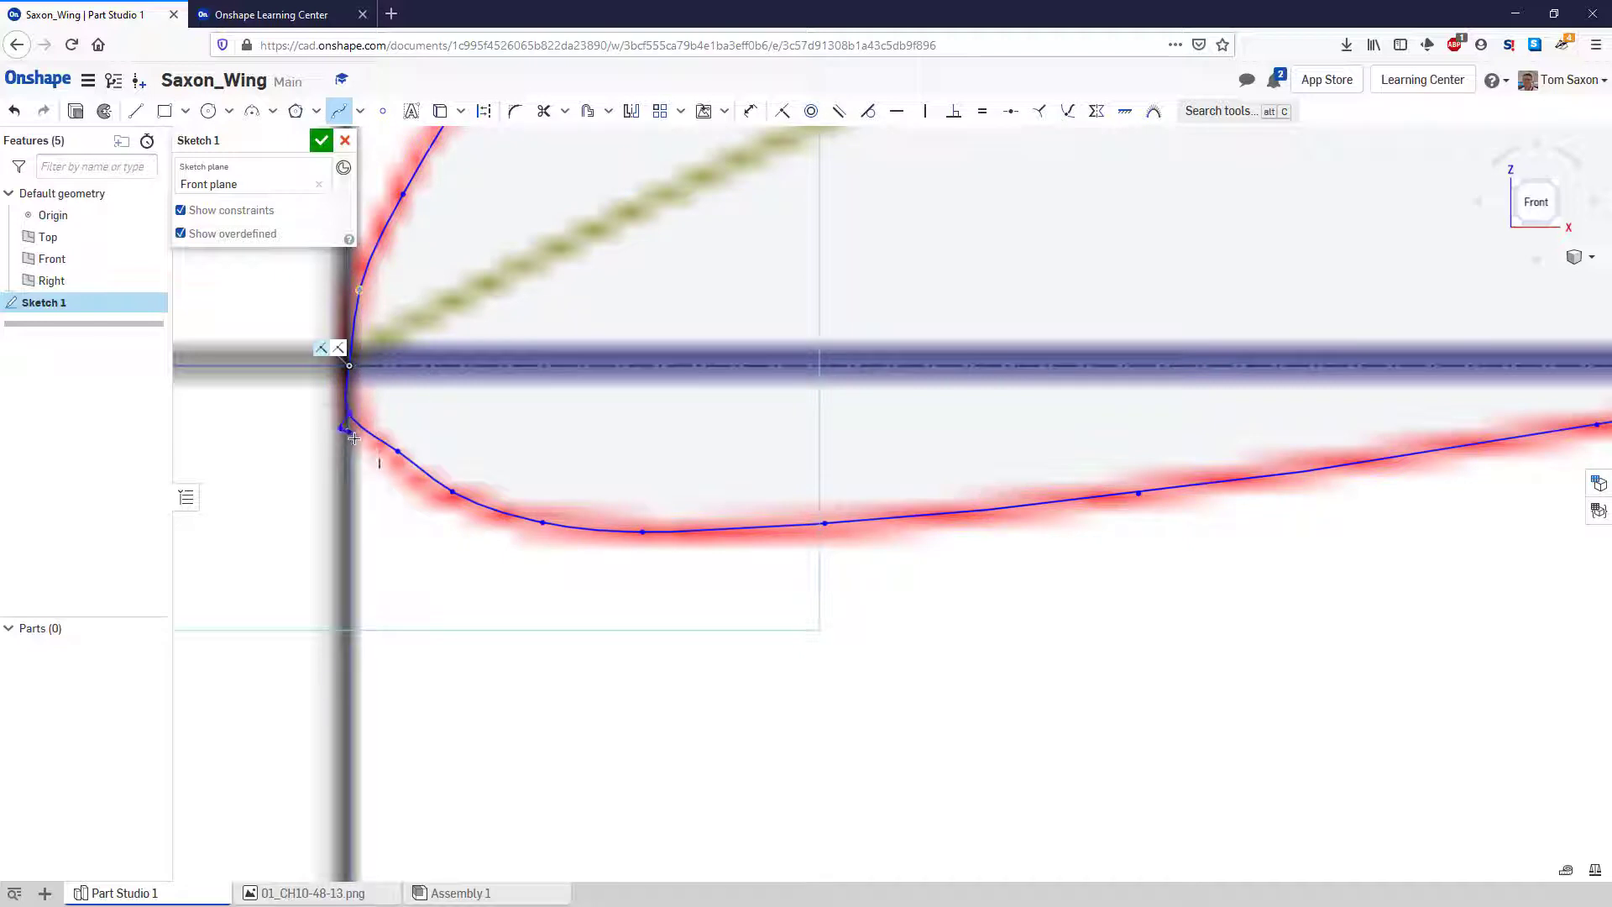
{"action": "key", "text": "Escape"}
{"action": "scroll", "coordinate": [339, 427], "scroll_direction": "up", "scroll_amount": 5}
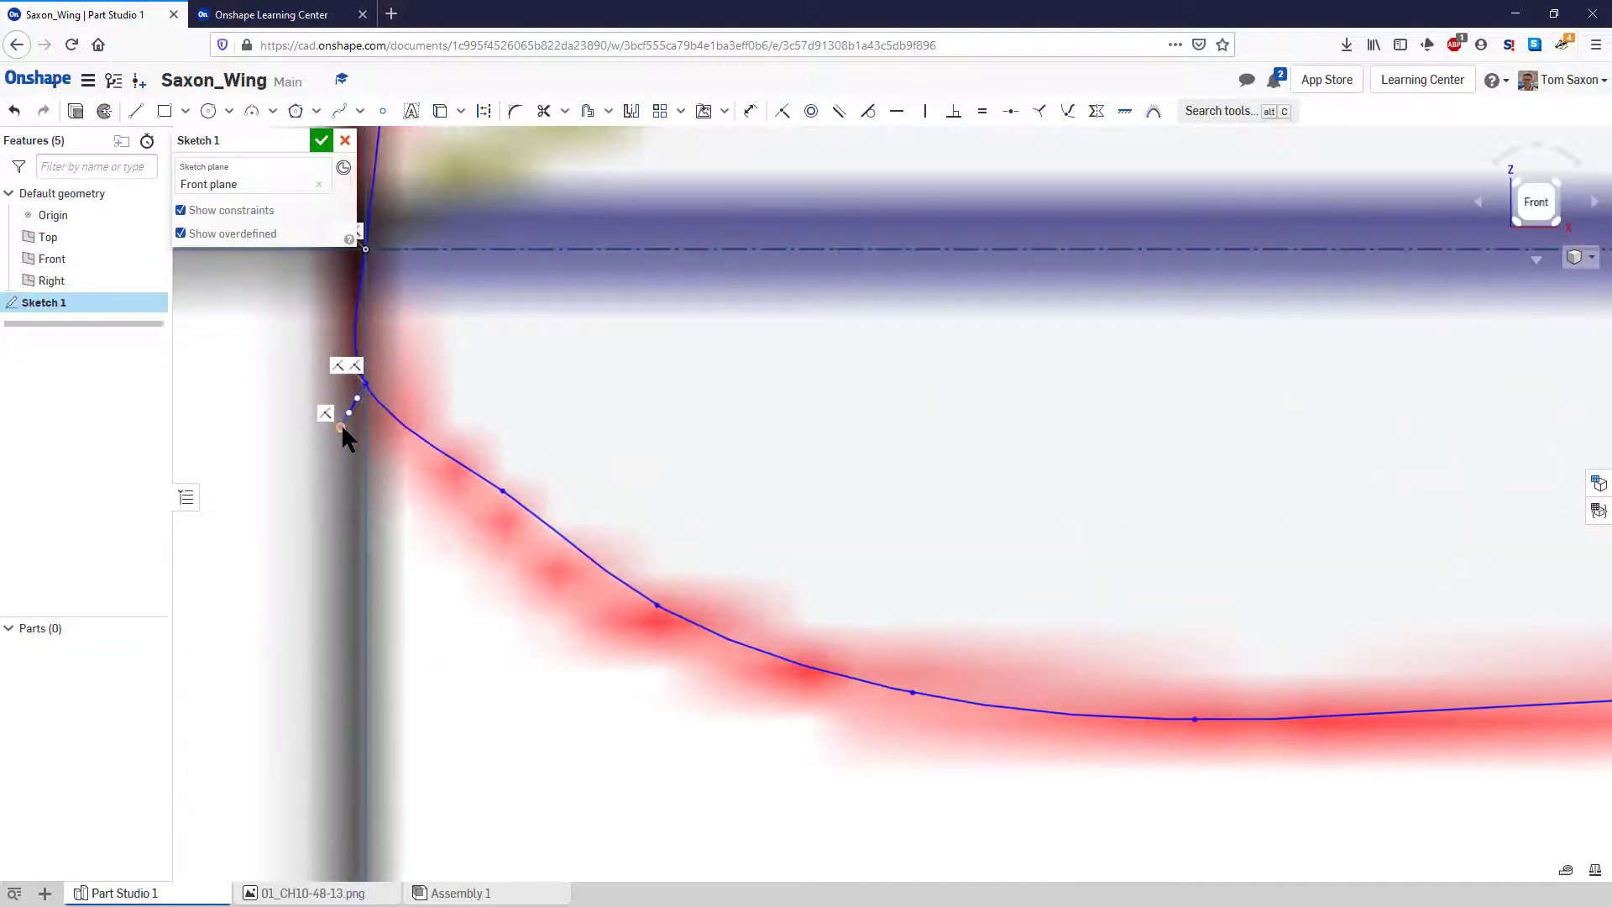
{"action": "key", "text": "ctrl+z"}
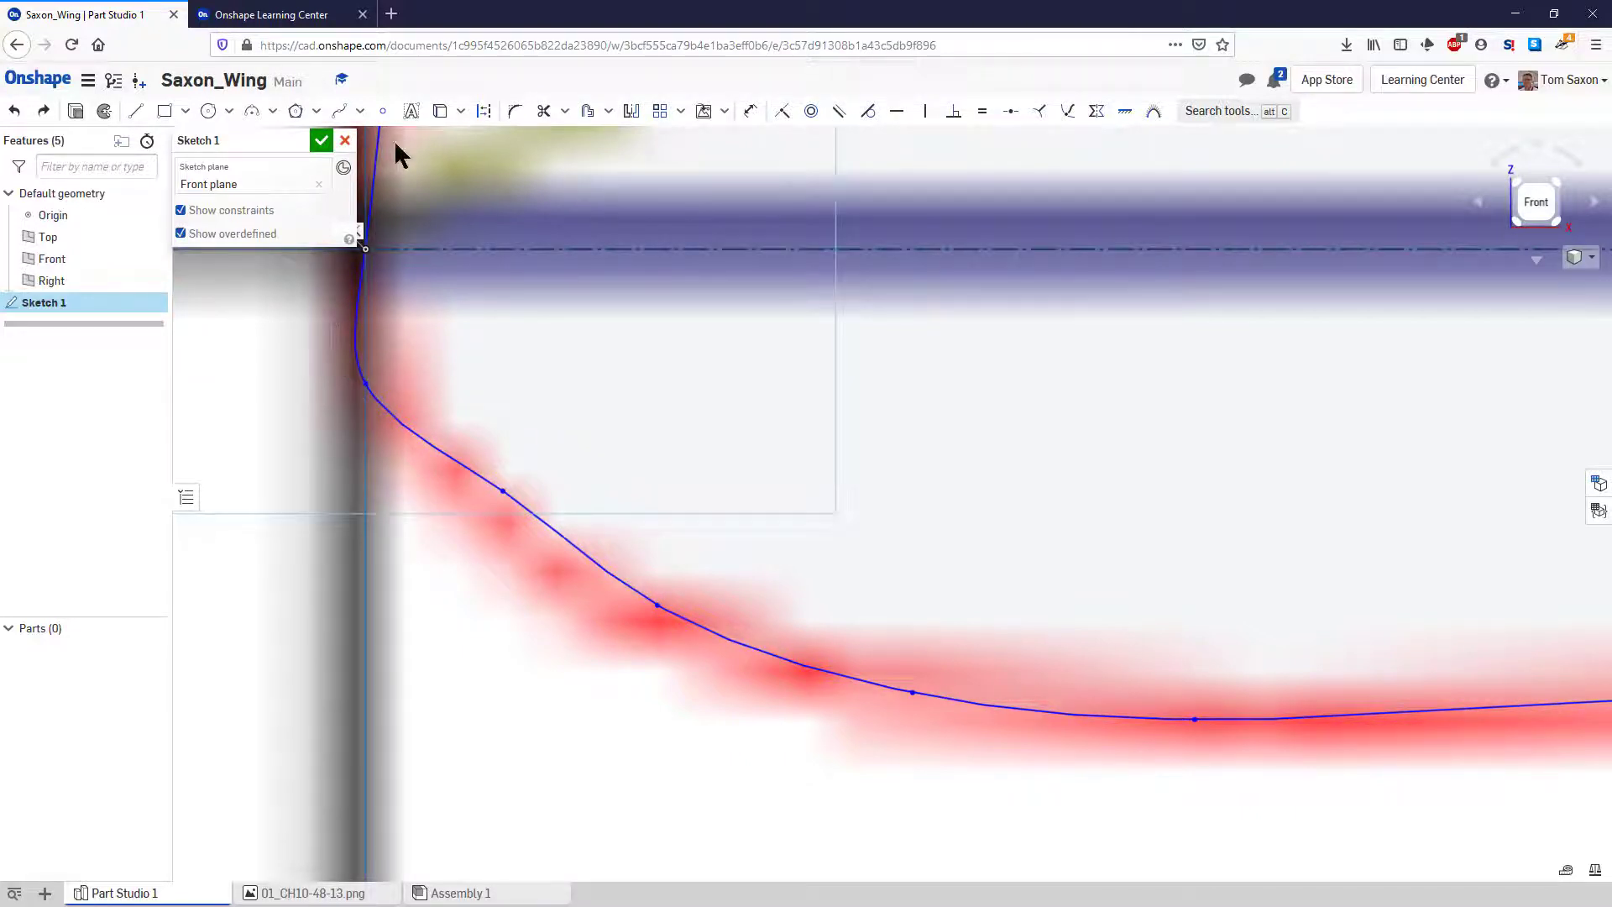
- Add a spline point on the airfoil spline near the leading edge
{"action": "left_click", "coordinate": [364, 112]}
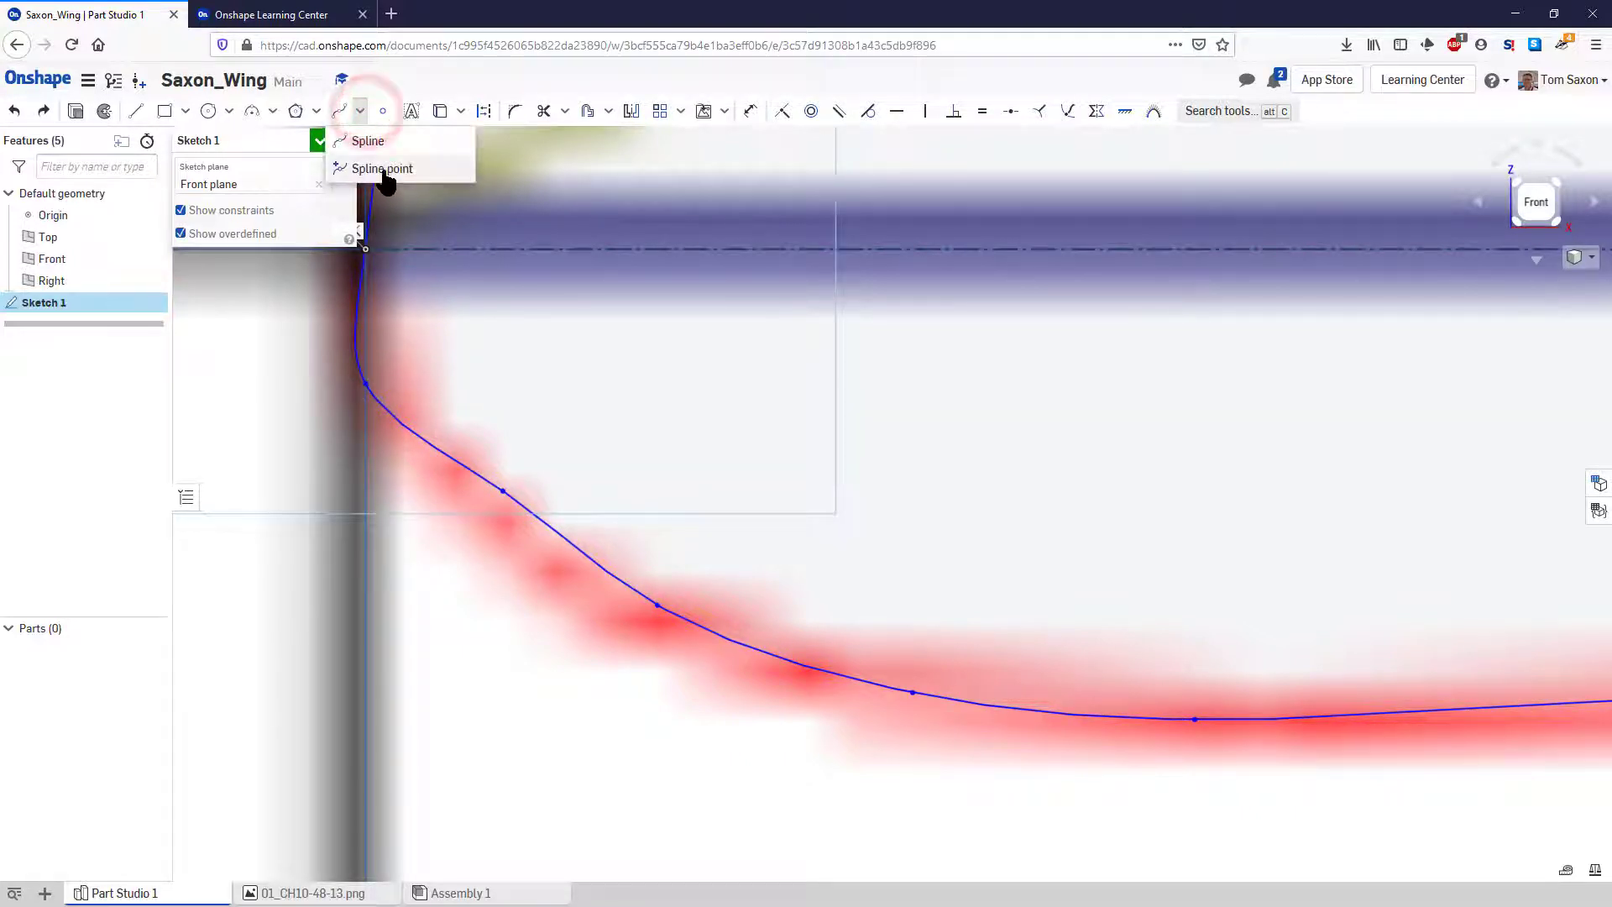
{"action": "left_click", "coordinate": [380, 164]}
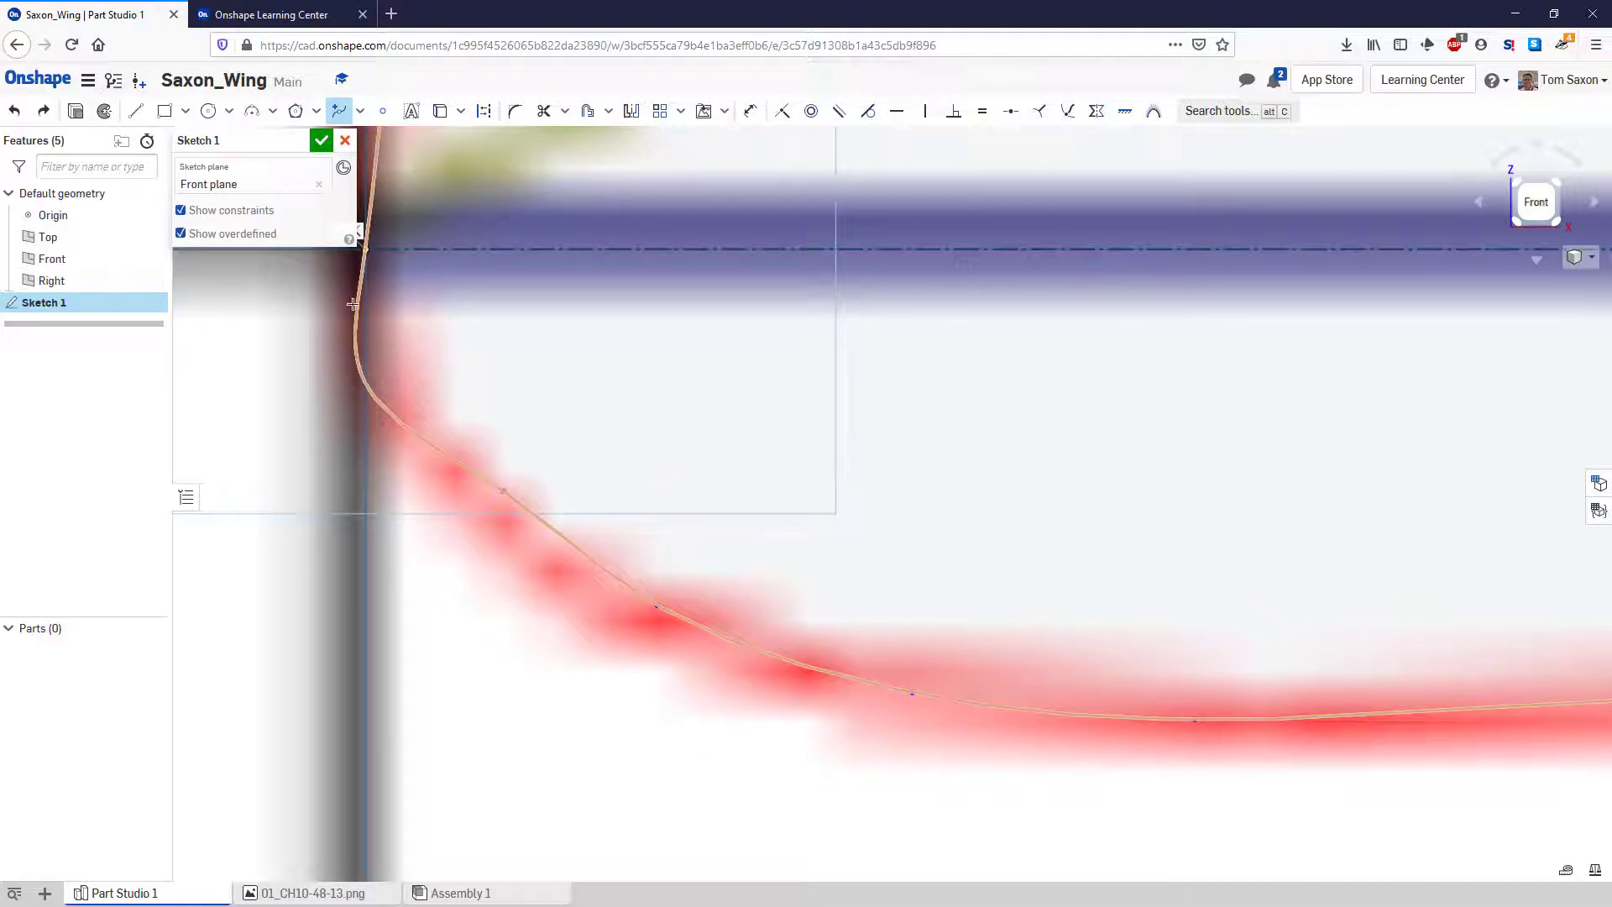
{"action": "scroll", "coordinate": [352, 301], "scroll_direction": "down", "scroll_amount": 5}
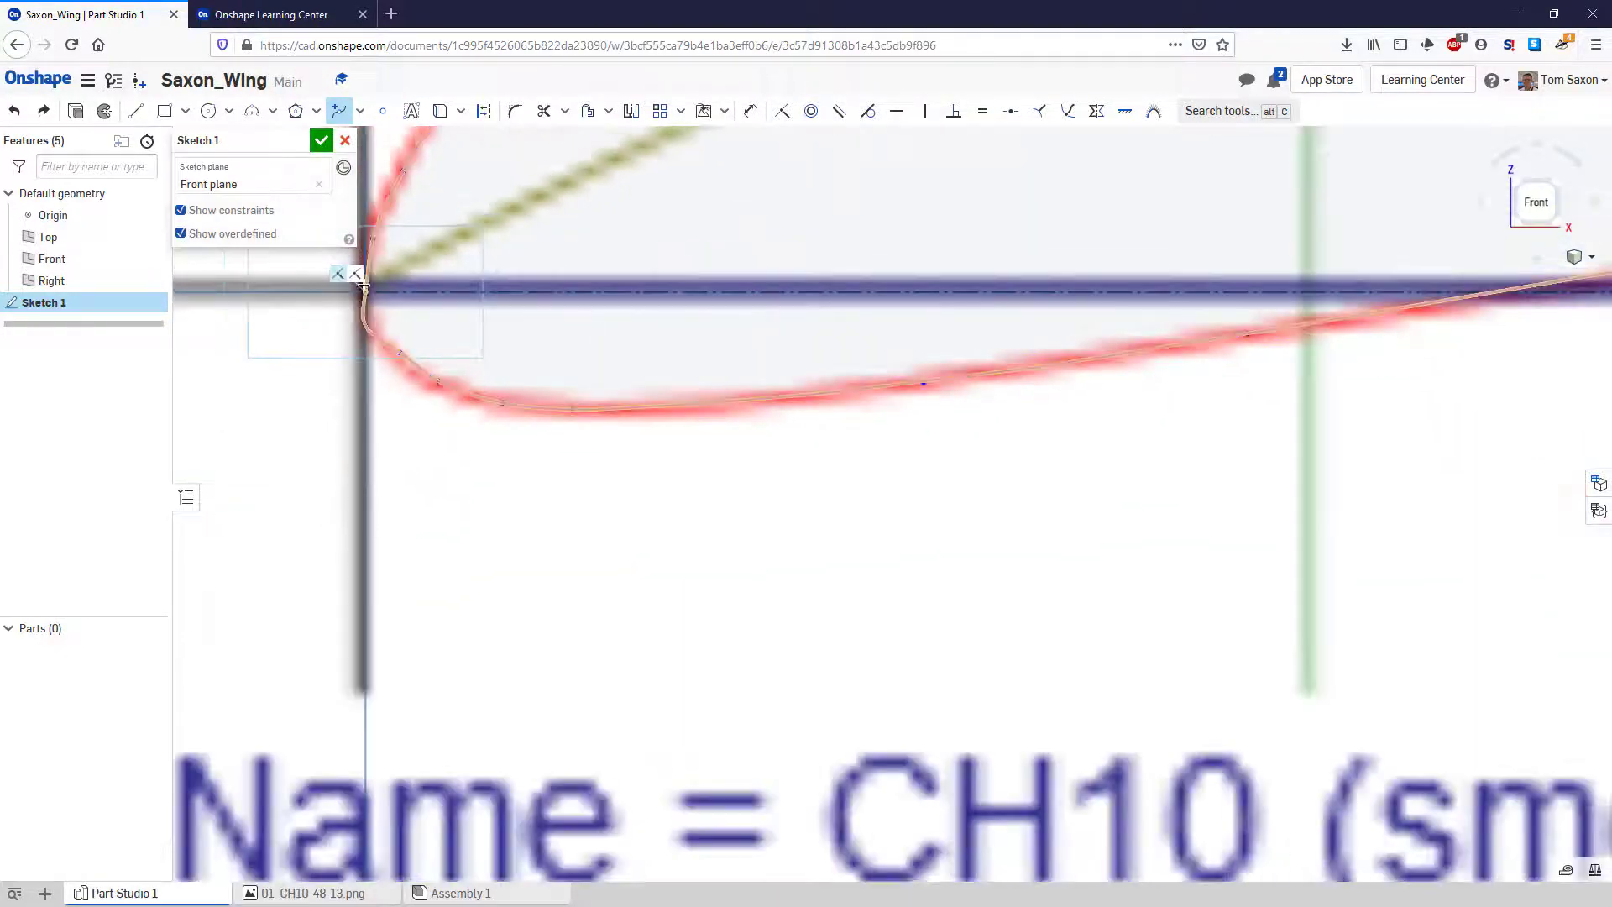
{"action": "scroll", "coordinate": [366, 282], "scroll_direction": "up", "scroll_amount": 3}
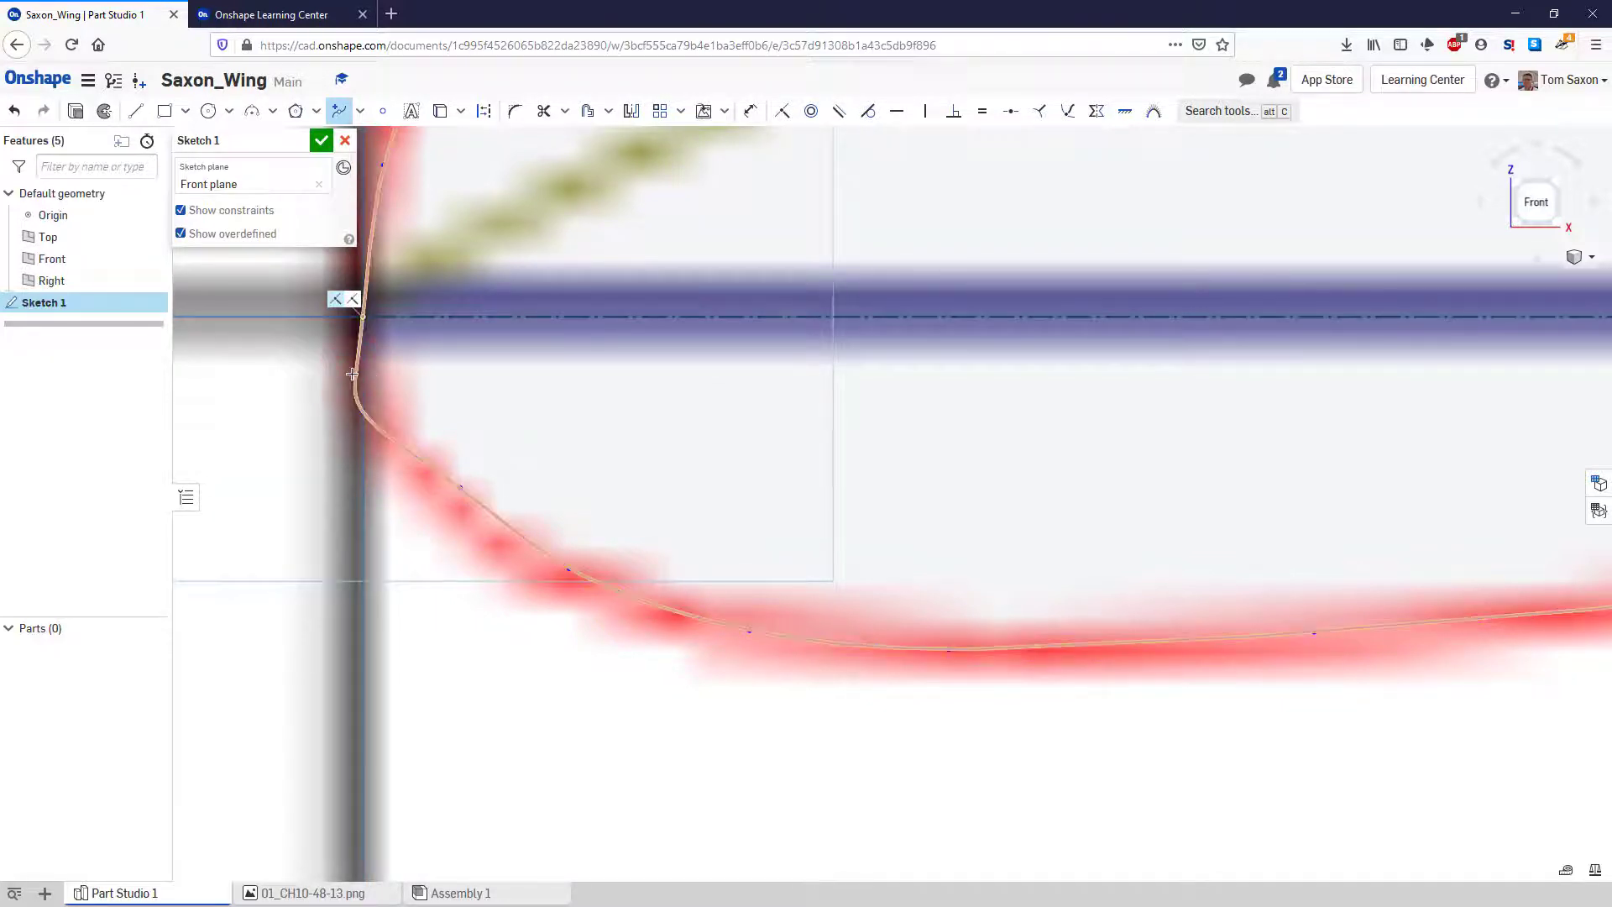
{"action": "left_click", "coordinate": [354, 377]}
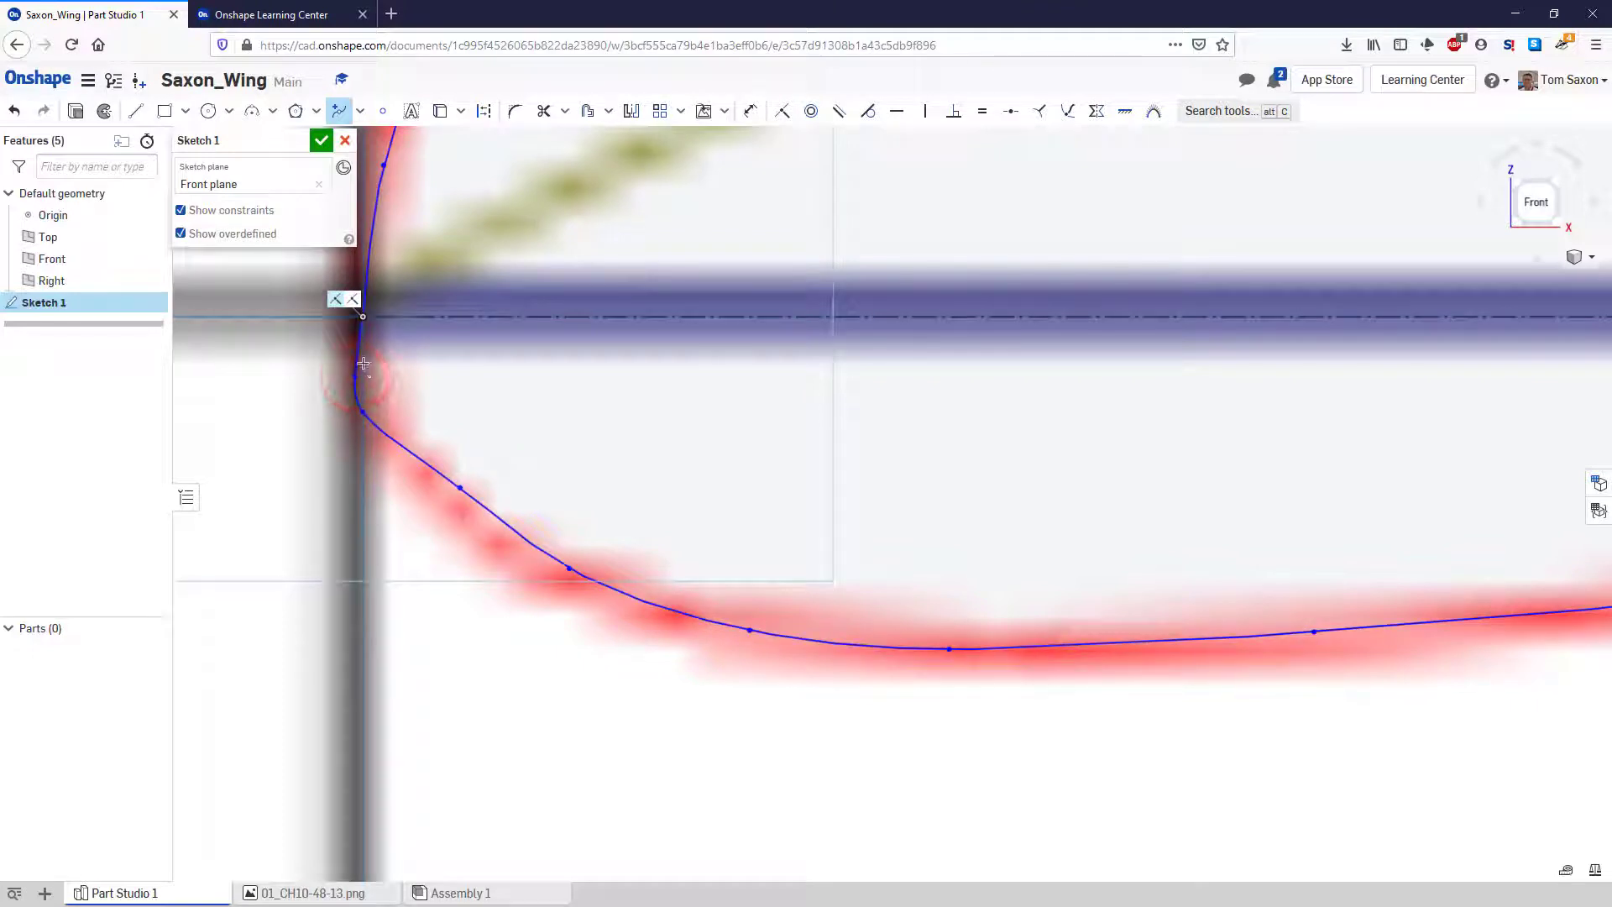
{"action": "key", "text": "Escape"}
- Drag the leading-edge and lower-surface spline points onto the traced red outline
{"action": "left_click", "coordinate": [355, 377]}
{"action": "left_click_drag", "start_coordinate": [355, 377], "coordinate": [359, 357]}
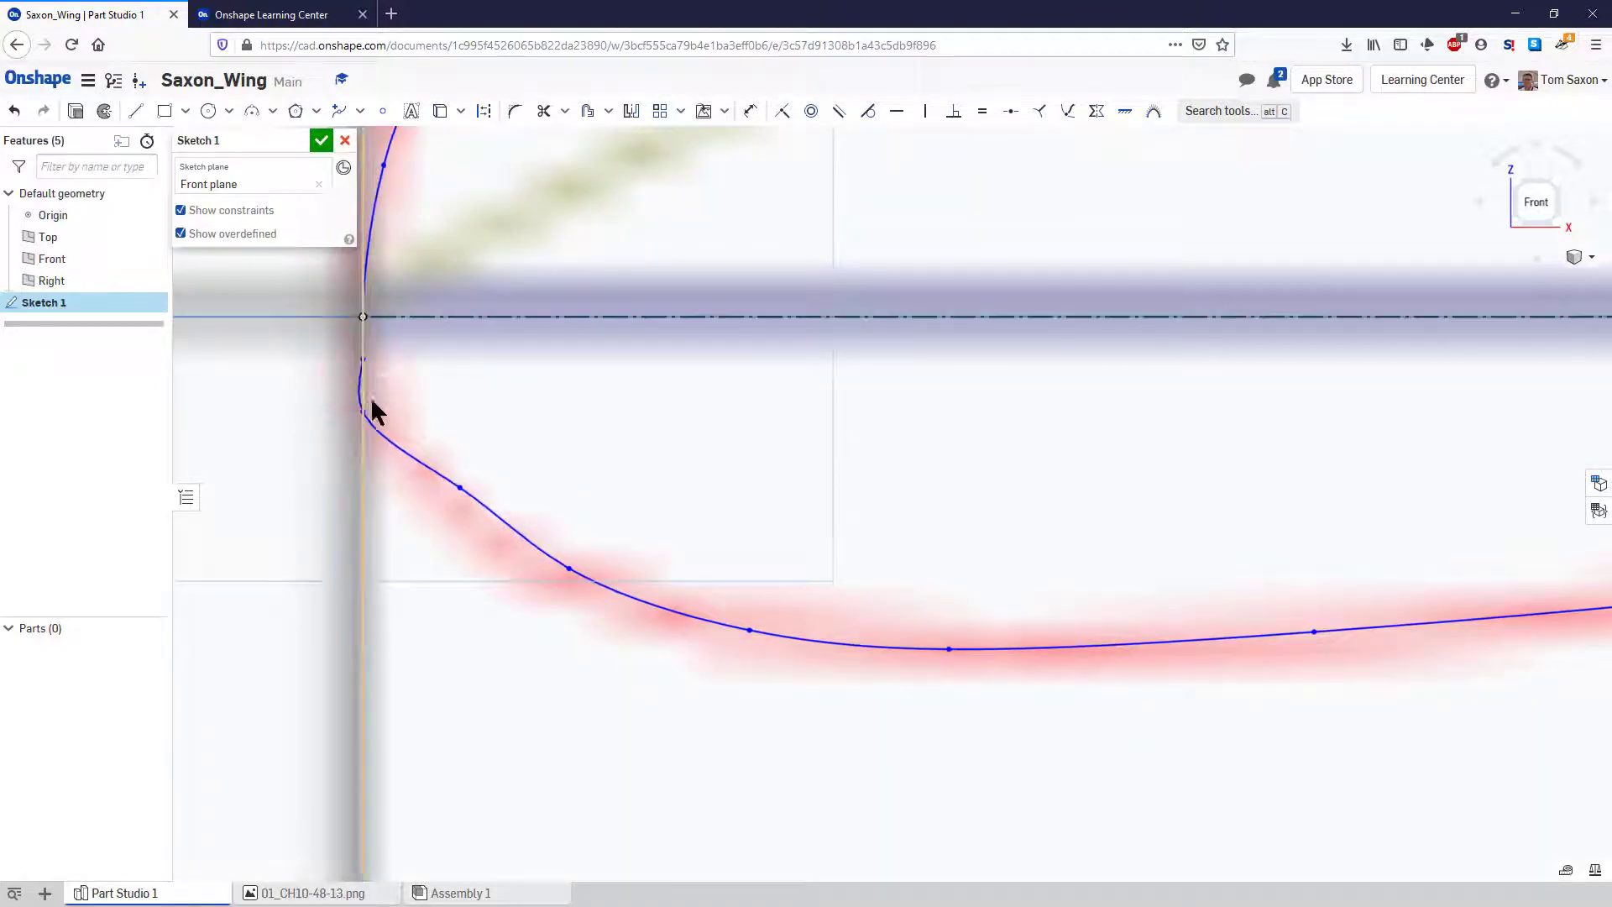
{"action": "left_click_drag", "start_coordinate": [363, 412], "coordinate": [374, 415]}
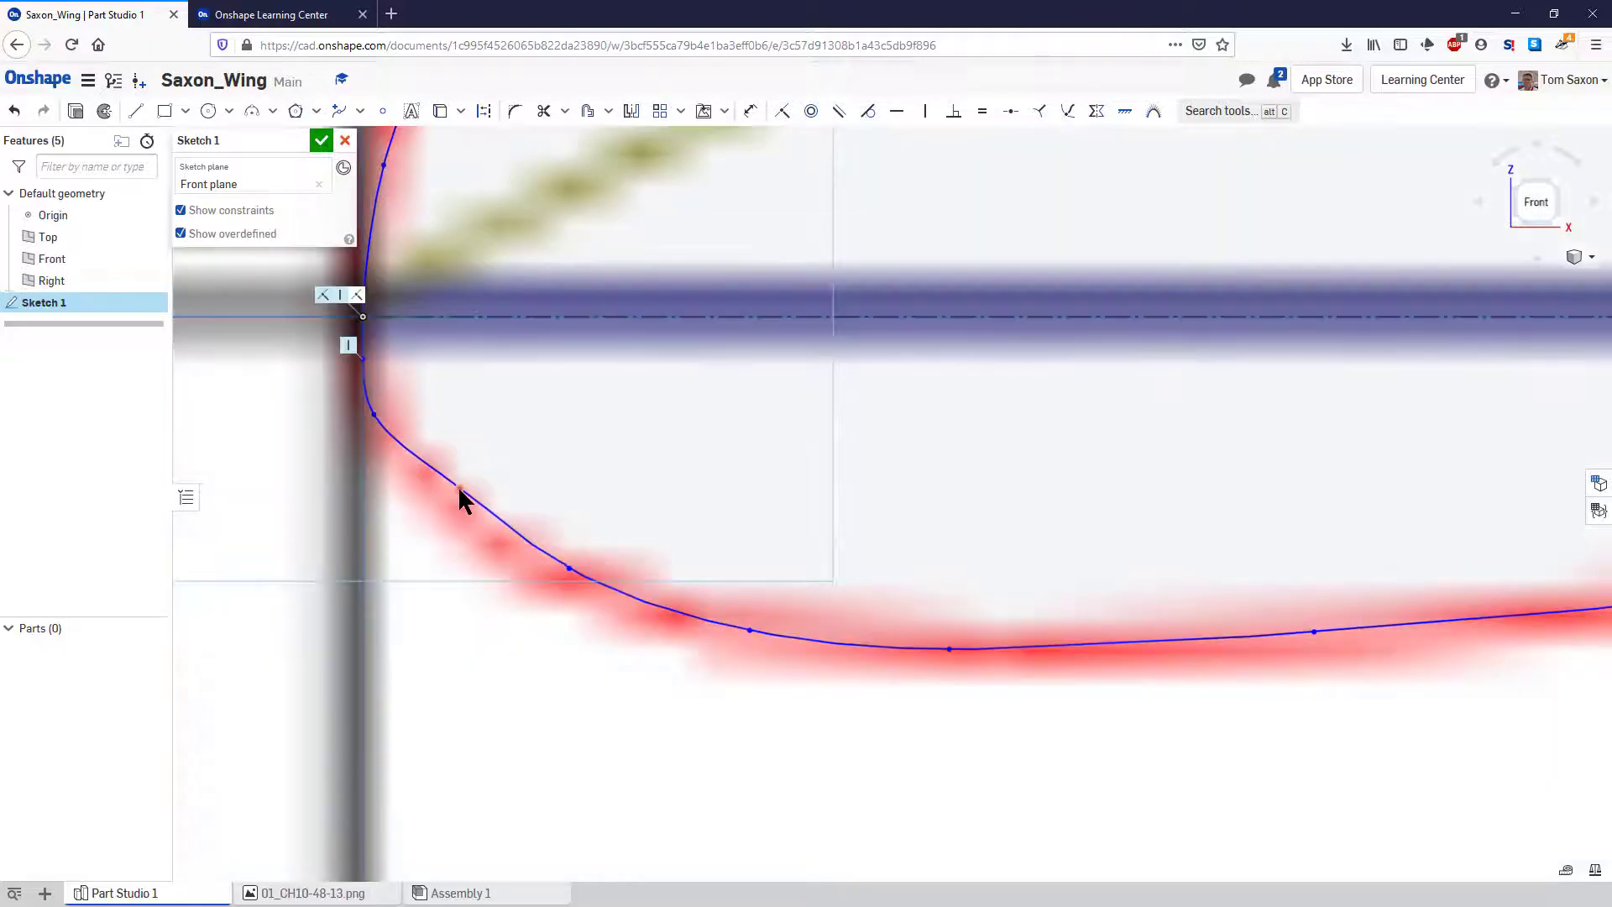
{"action": "left_click_drag", "start_coordinate": [459, 490], "coordinate": [456, 506]}
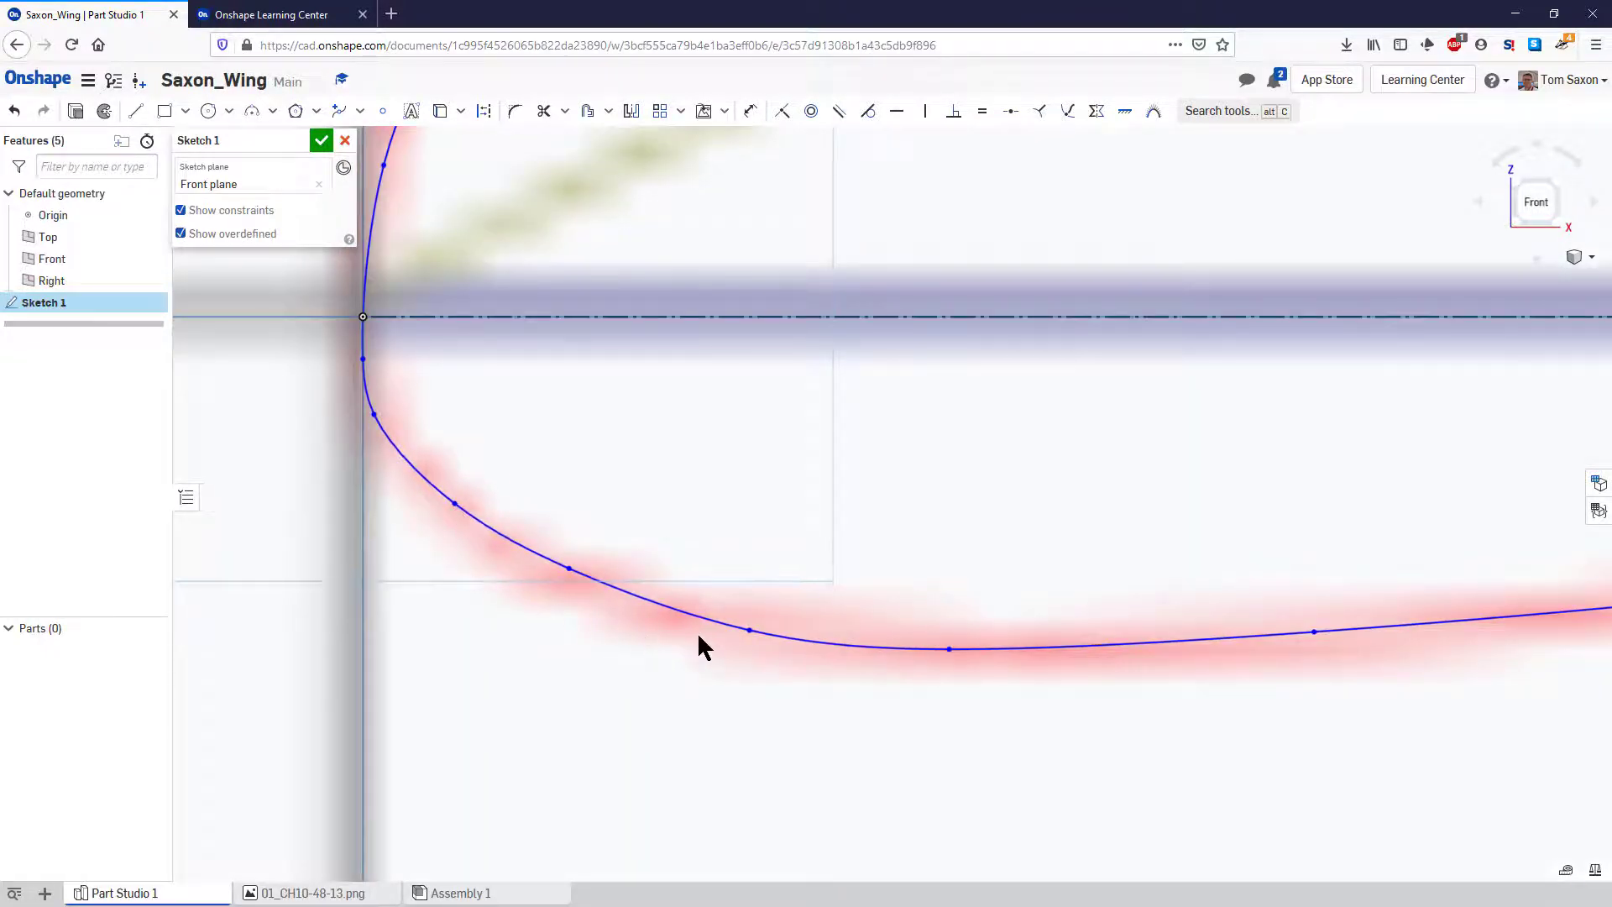
{"action": "scroll", "coordinate": [496, 340], "scroll_direction": "down", "scroll_amount": 6}
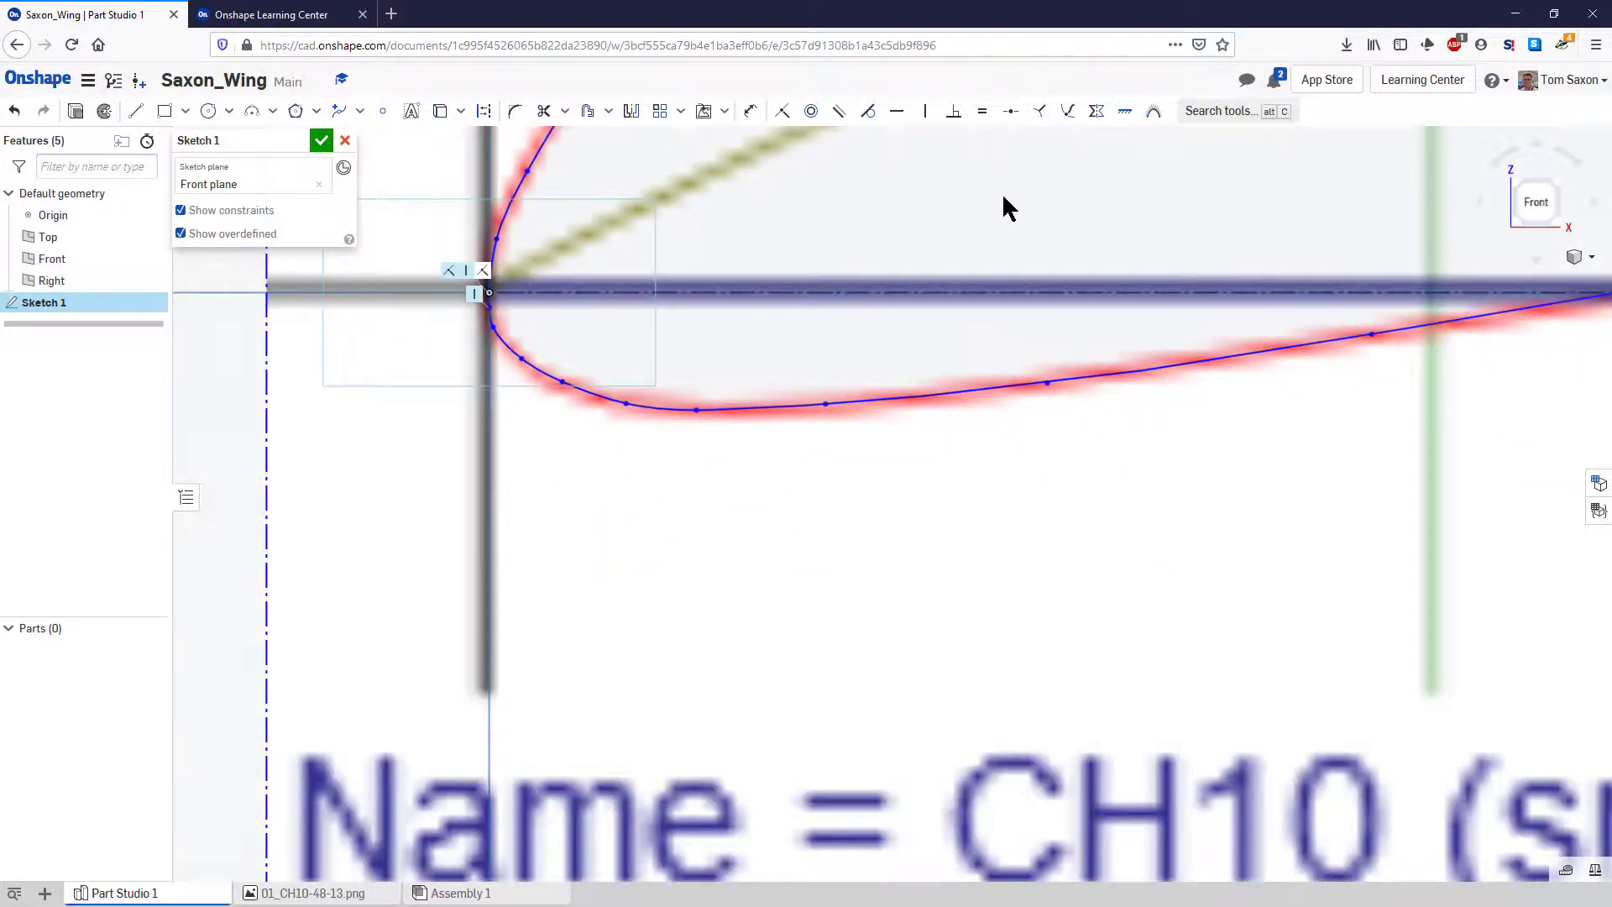
{"action": "scroll", "coordinate": [965, 231], "scroll_direction": "down", "scroll_amount": 5}
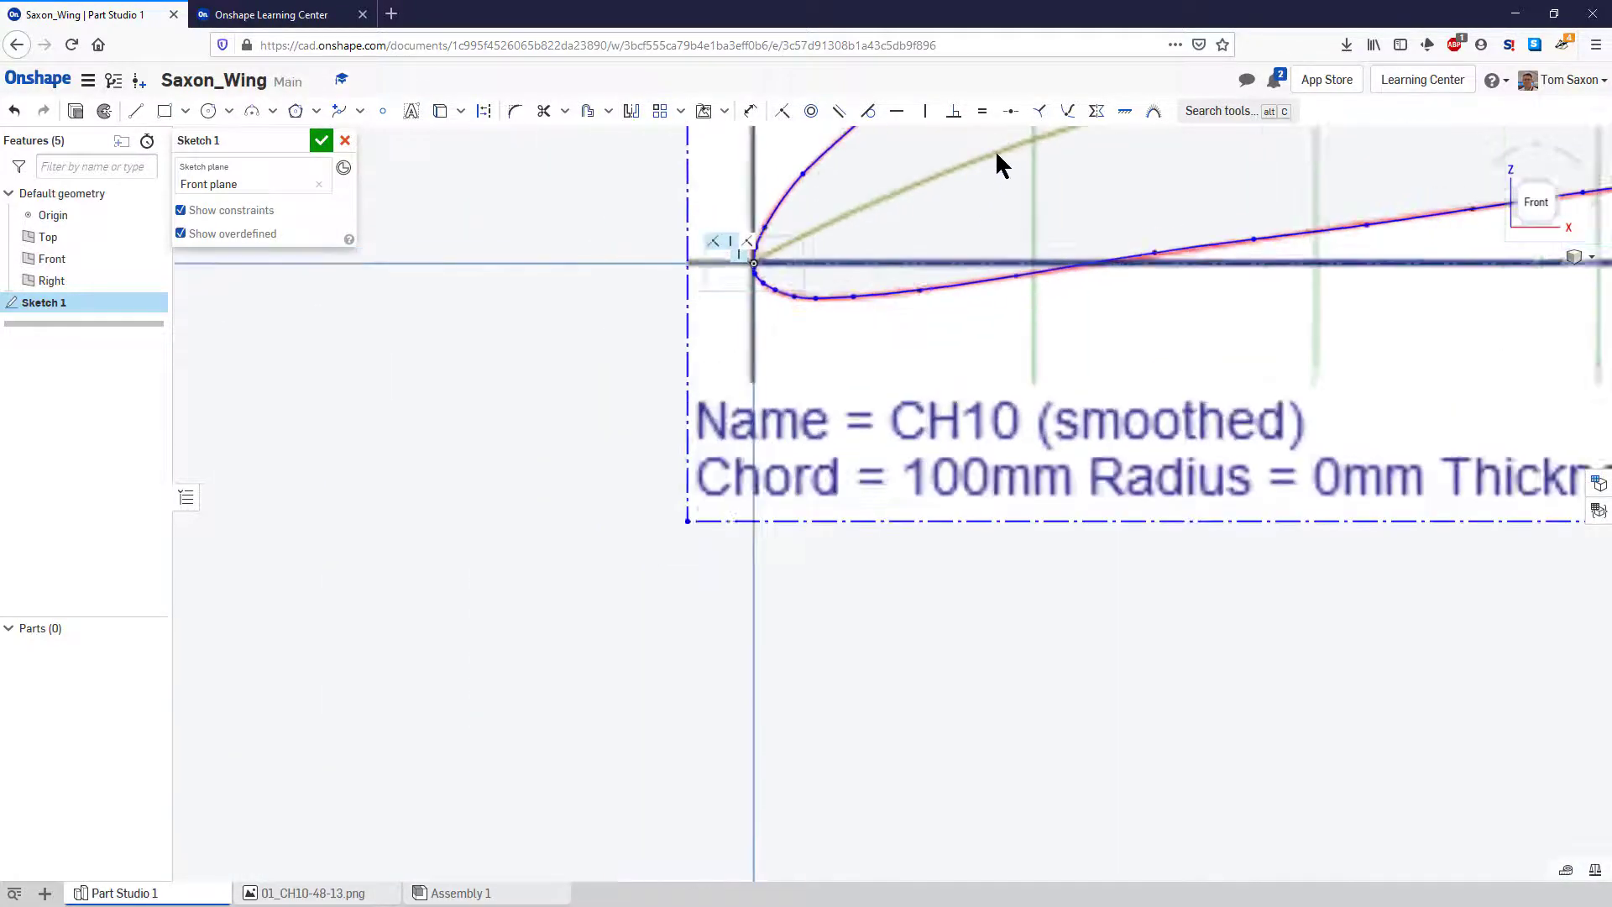
{"action": "scroll", "coordinate": [1135, 244], "scroll_direction": "down", "scroll_amount": 3}
{"action": "scroll", "coordinate": [881, 172], "scroll_direction": "down", "scroll_amount": 5}
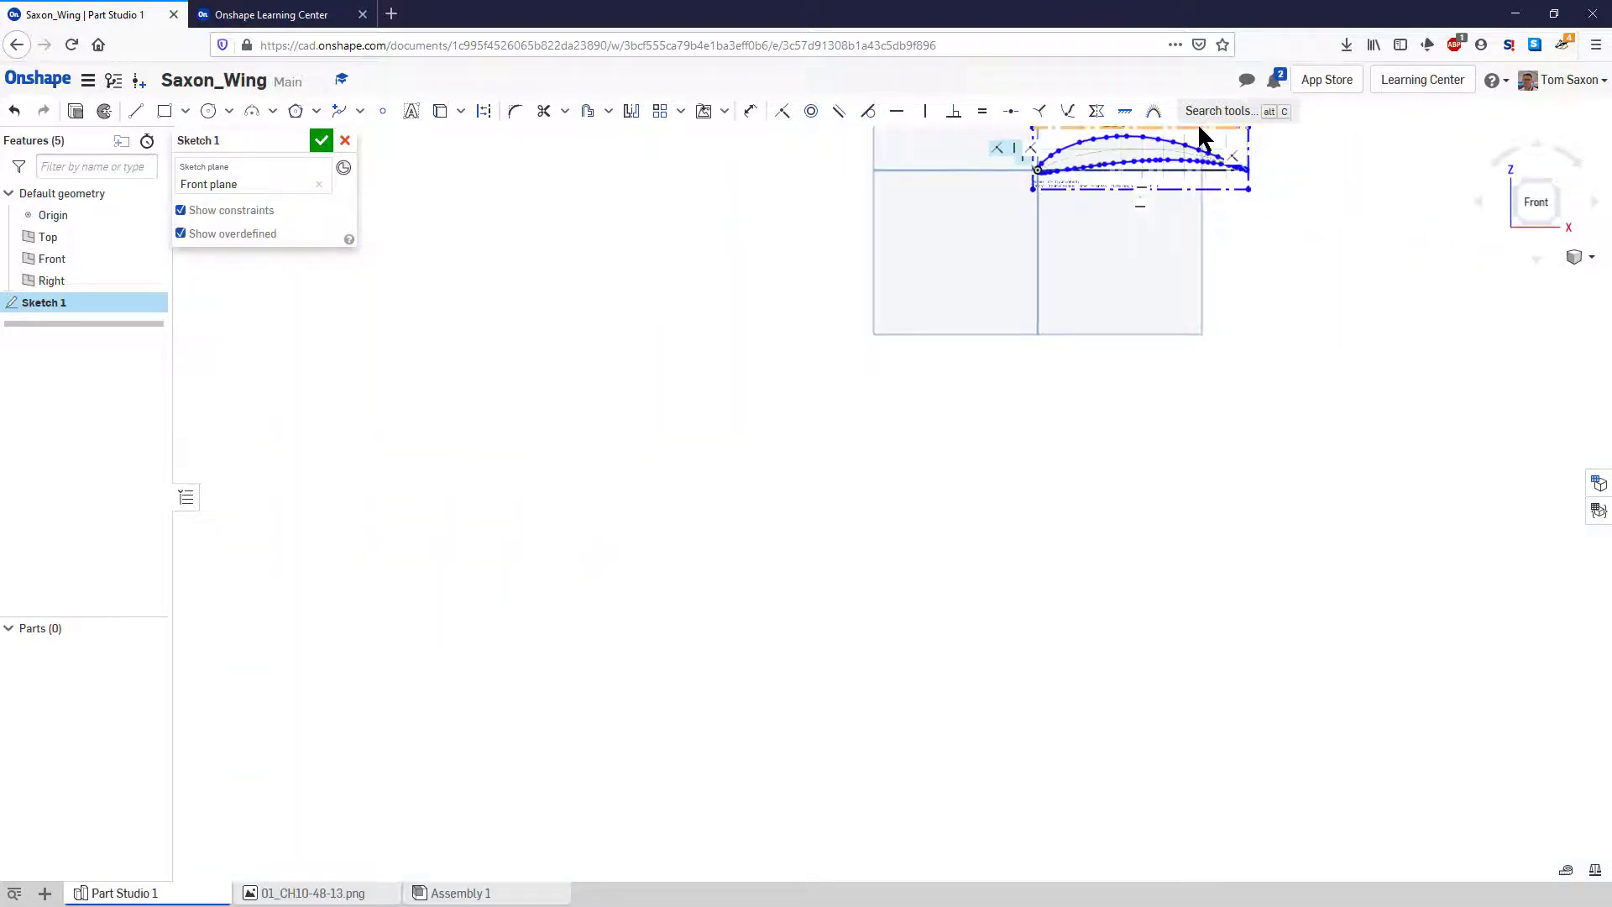
{"action": "scroll", "coordinate": [1192, 159], "scroll_direction": "up", "scroll_amount": 5}
{"action": "scroll", "coordinate": [1192, 189], "scroll_direction": "up", "scroll_amount": 2}
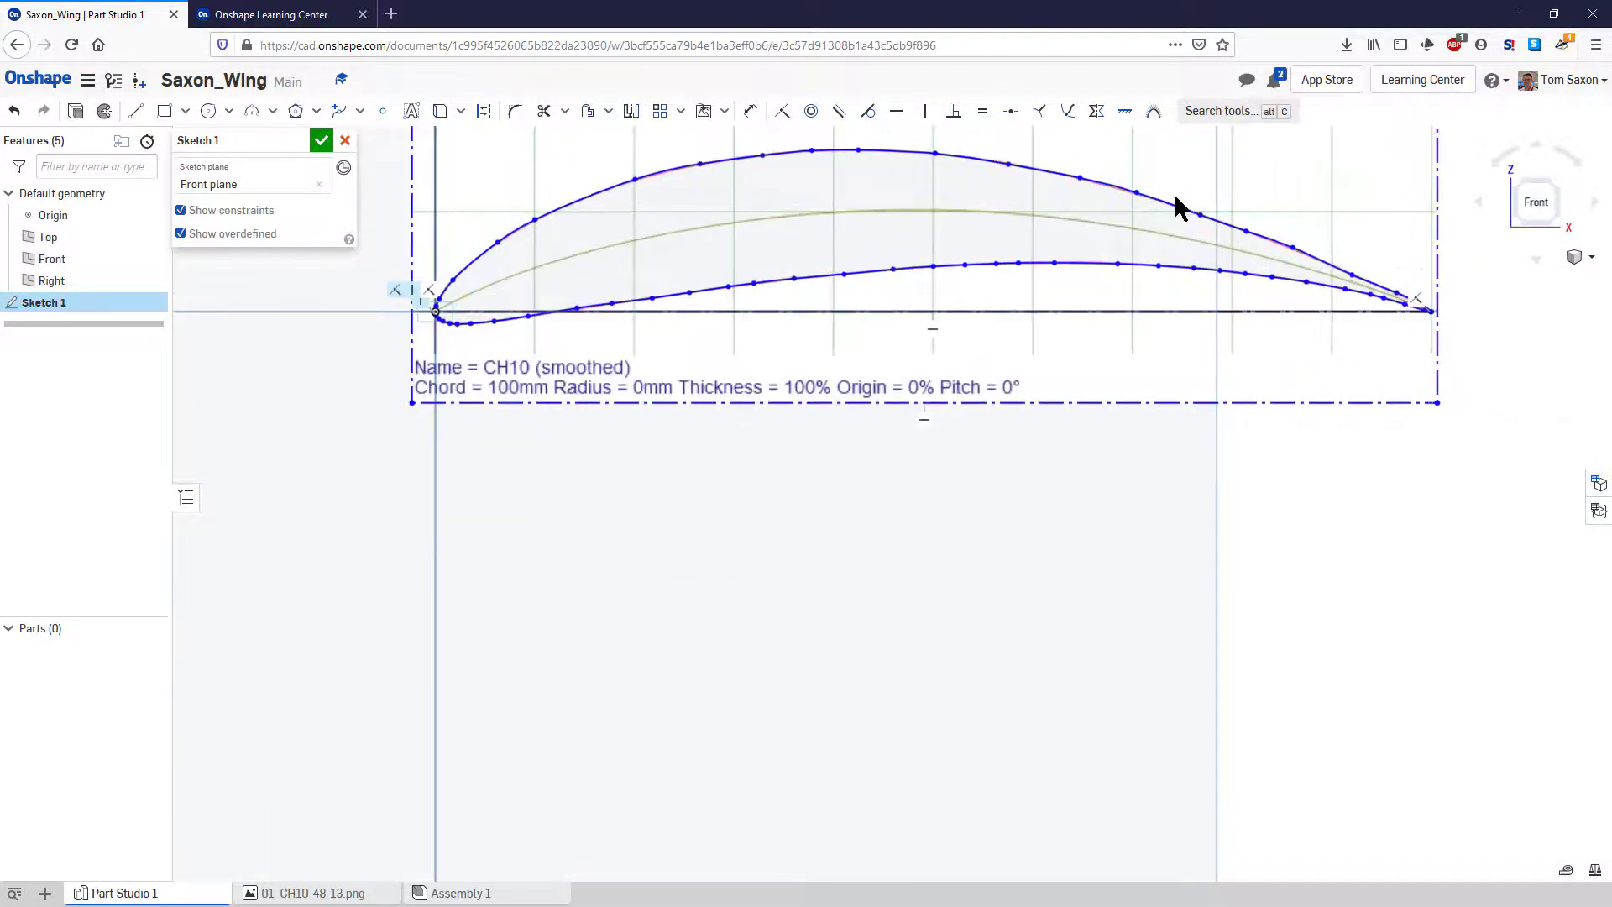
{"action": "scroll", "coordinate": [1175, 206], "scroll_direction": "up", "scroll_amount": 1}
{"action": "scroll", "coordinate": [489, 238], "scroll_direction": "up", "scroll_amount": 1}
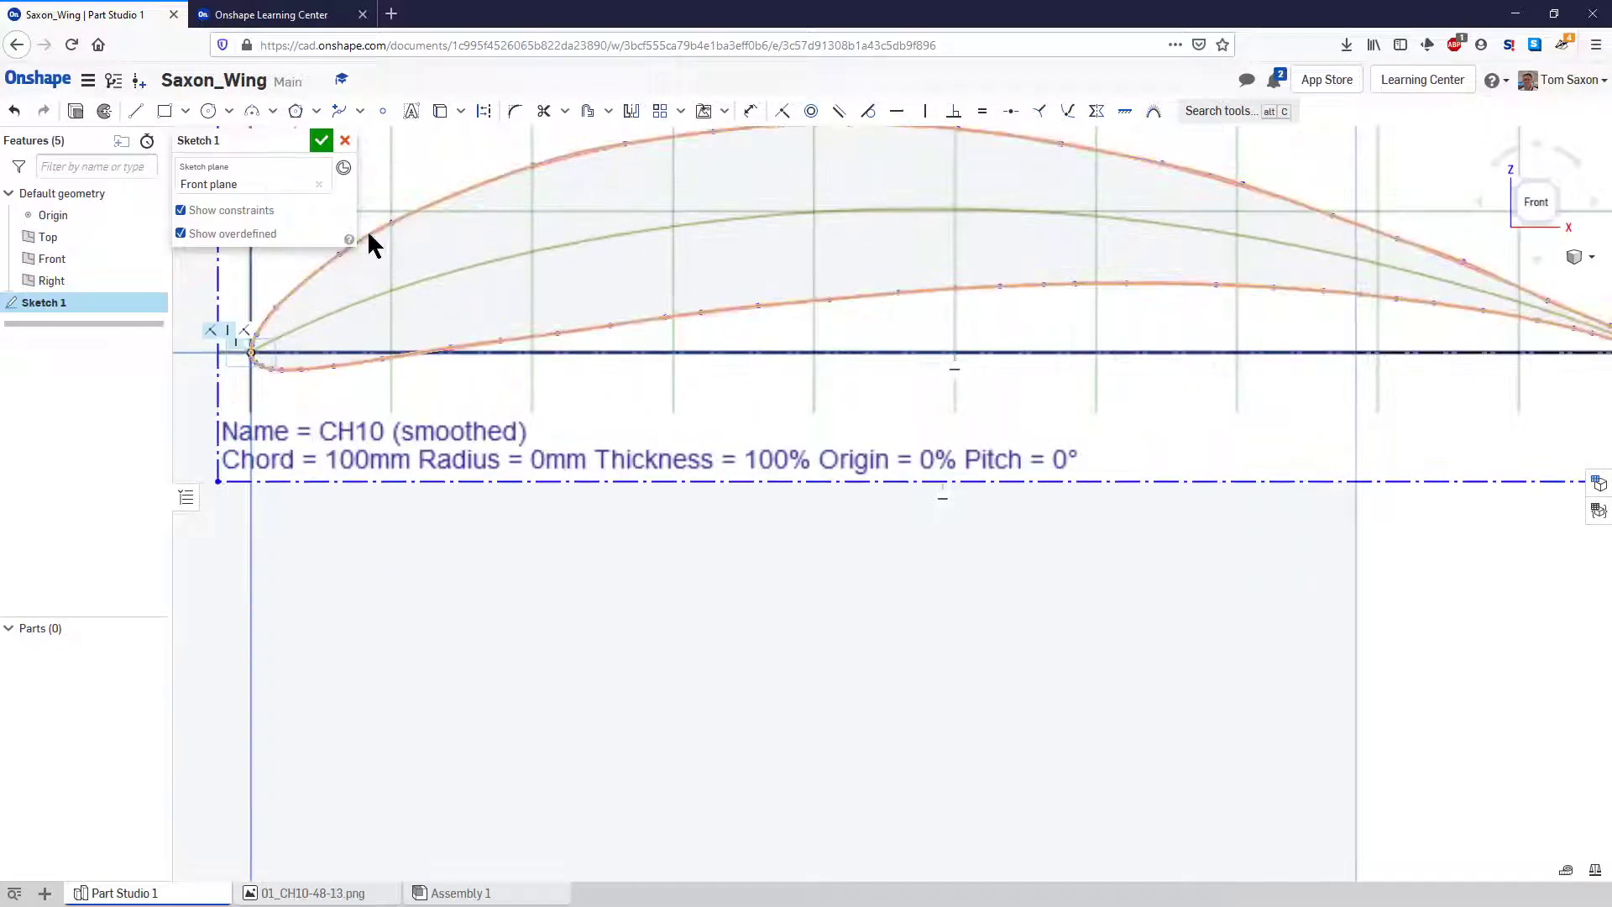
{"action": "scroll", "coordinate": [371, 235], "scroll_direction": "up", "scroll_amount": 4}
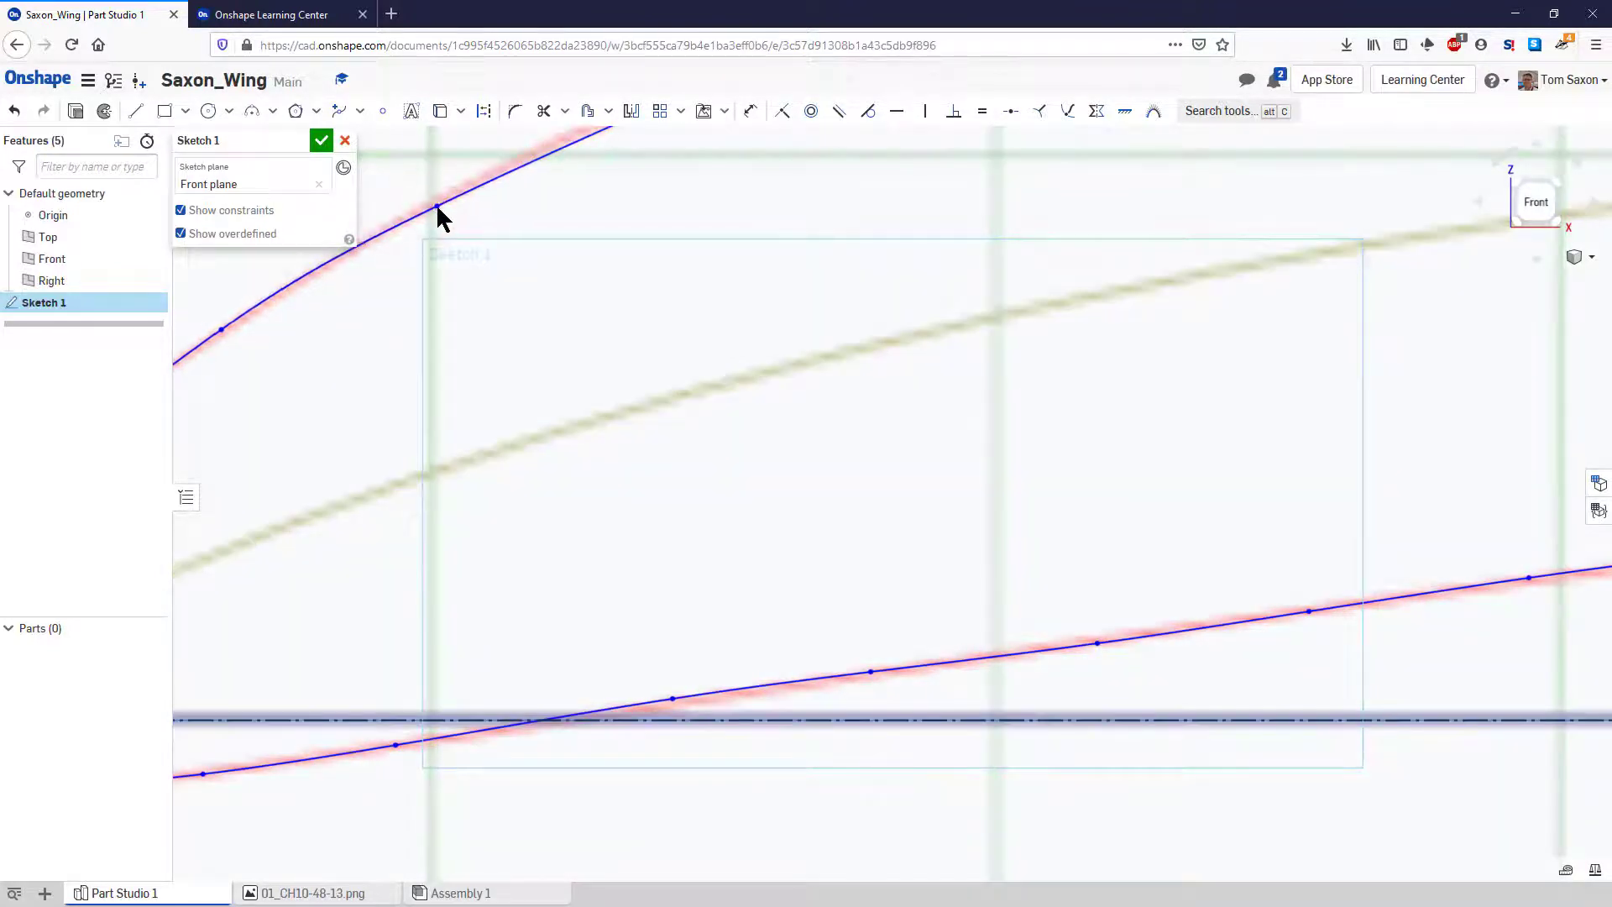
{"action": "scroll", "coordinate": [934, 267], "scroll_direction": "down", "scroll_amount": 5}
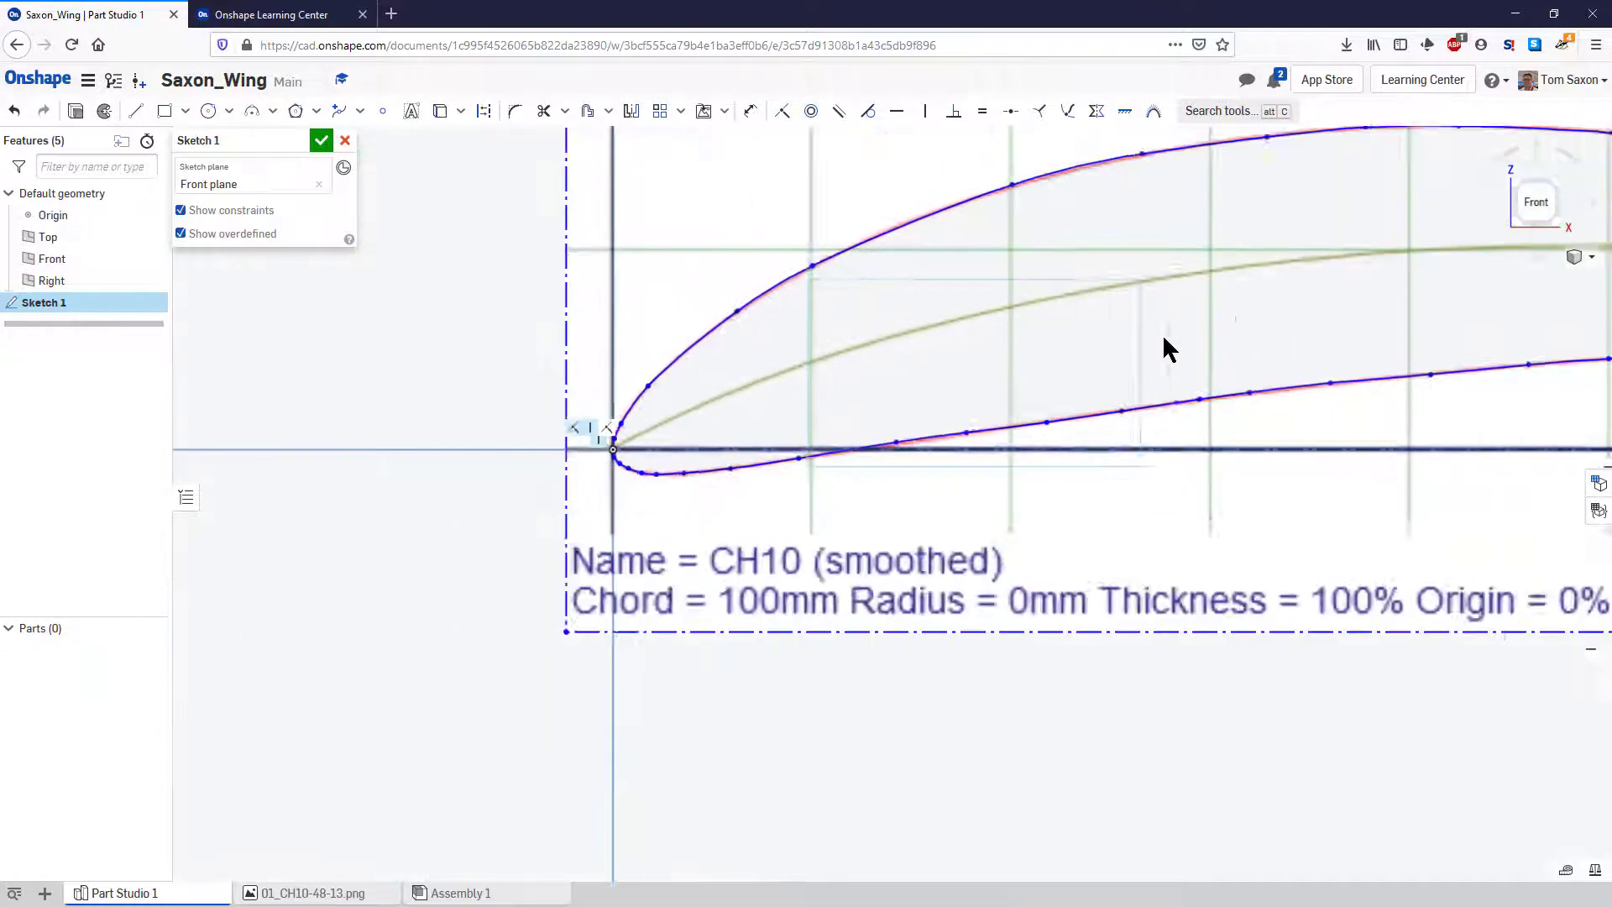
{"action": "scroll", "coordinate": [1513, 269], "scroll_direction": "up", "scroll_amount": 8}
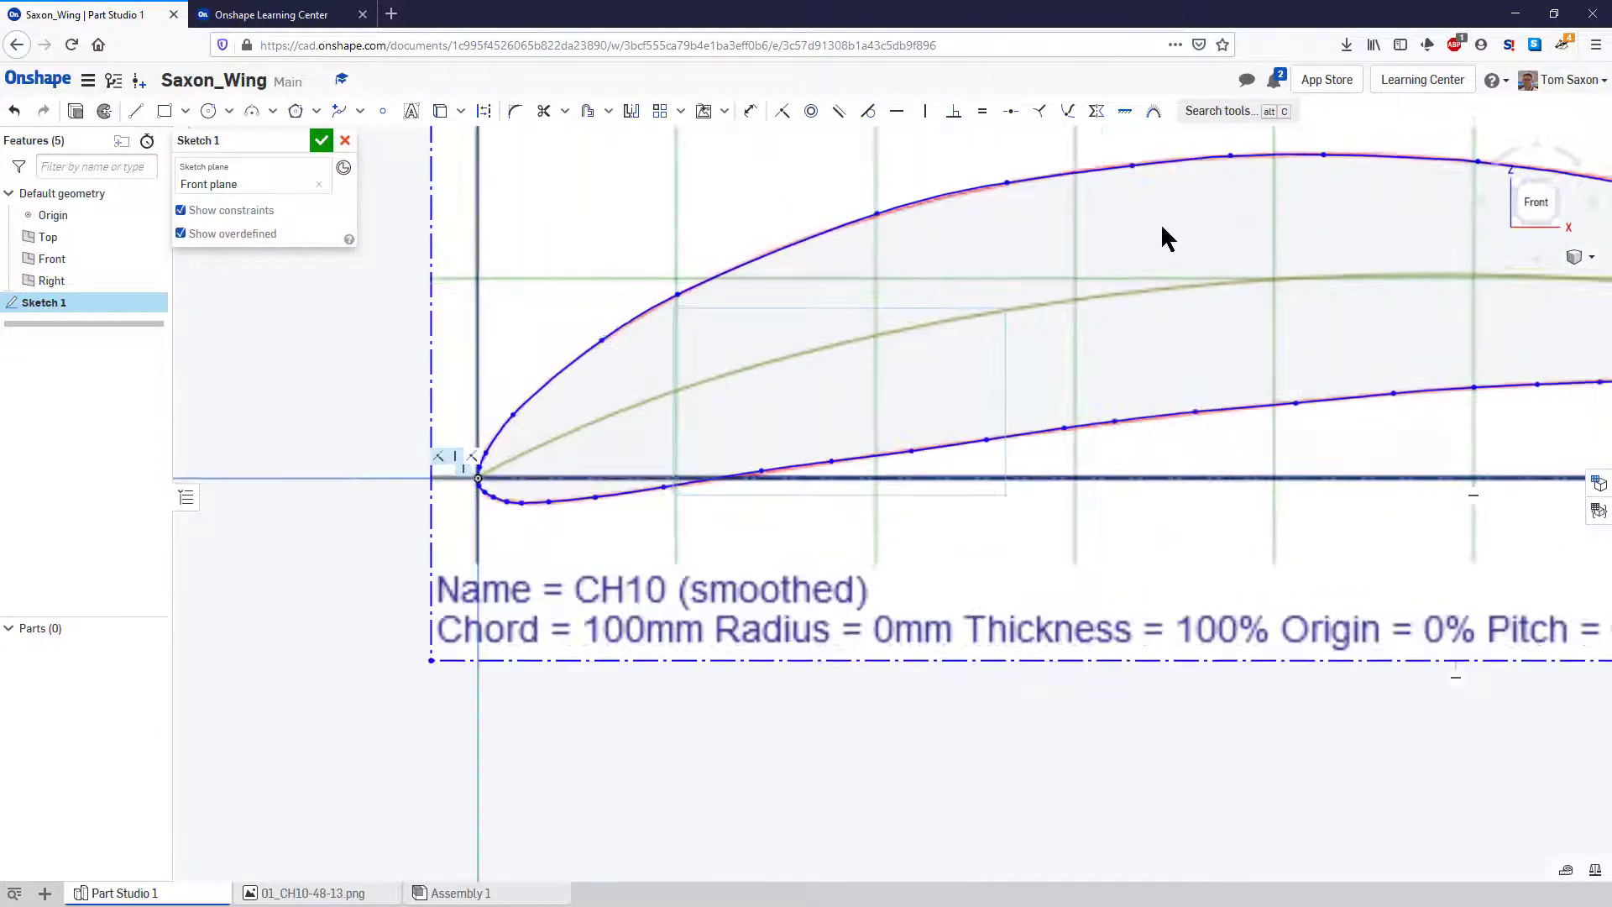
{"action": "scroll", "coordinate": [794, 239], "scroll_direction": "up", "scroll_amount": 2}
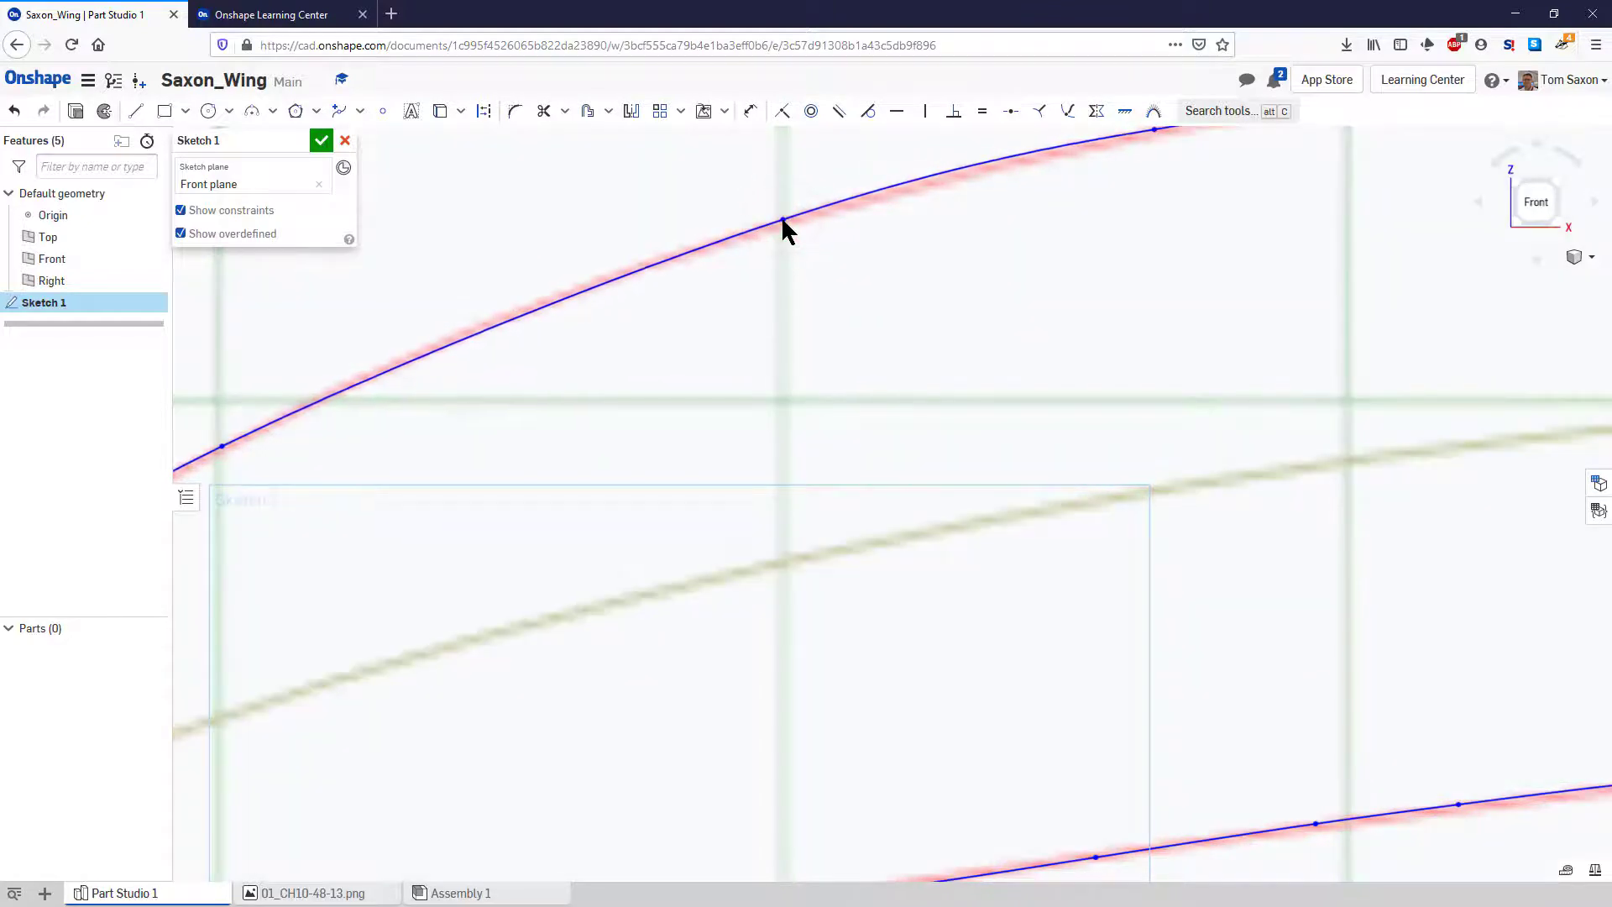
{"action": "scroll", "coordinate": [1436, 311], "scroll_direction": "down", "scroll_amount": 4}
{"action": "scroll", "coordinate": [1436, 315], "scroll_direction": "down", "scroll_amount": 2}
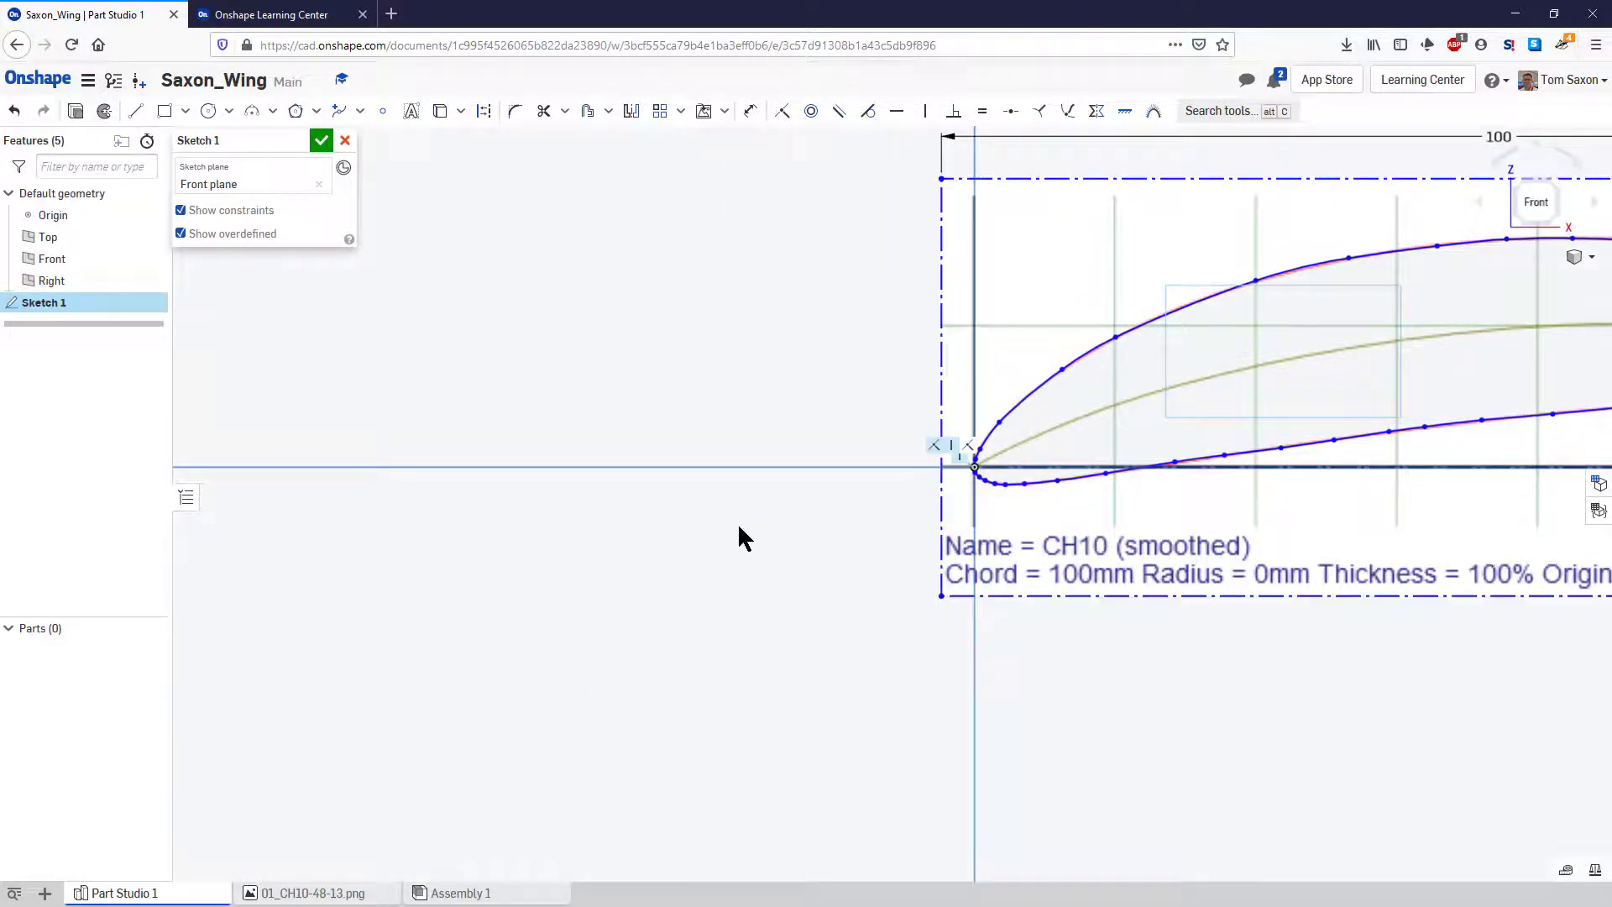
{"action": "scroll", "coordinate": [743, 537], "scroll_direction": "down", "scroll_amount": 3}
{"action": "scroll", "coordinate": [1510, 551], "scroll_direction": "up", "scroll_amount": 2}
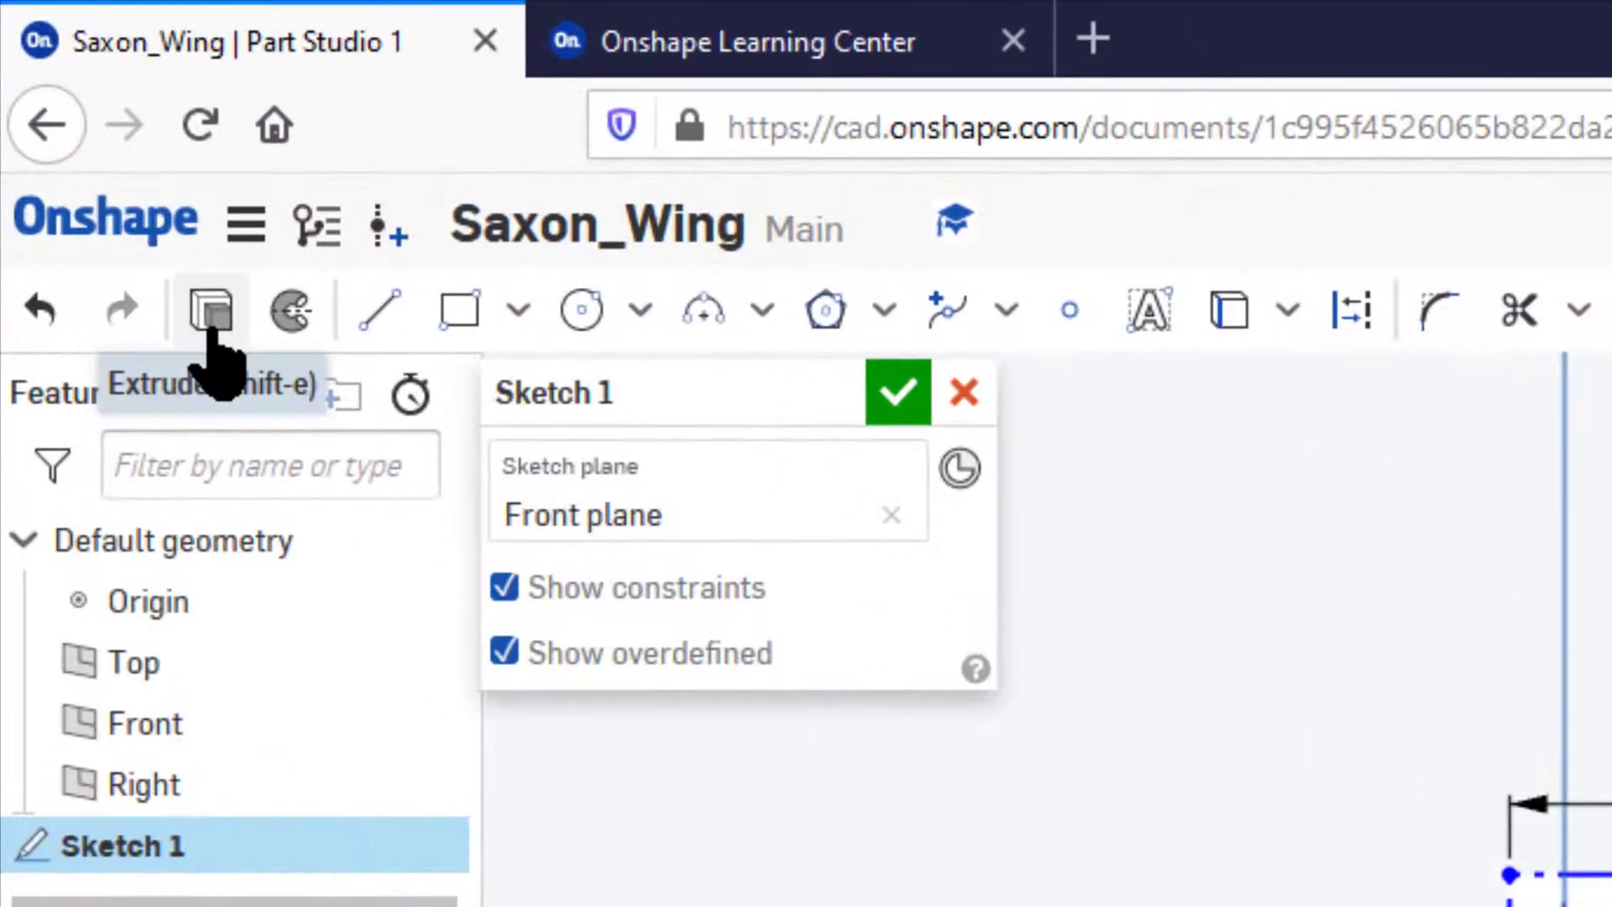
- Extrude the airfoil sketch symmetrically to a 100 mm depth, creating Part 1
{"action": "mouse_move", "coordinate": [215, 357]}
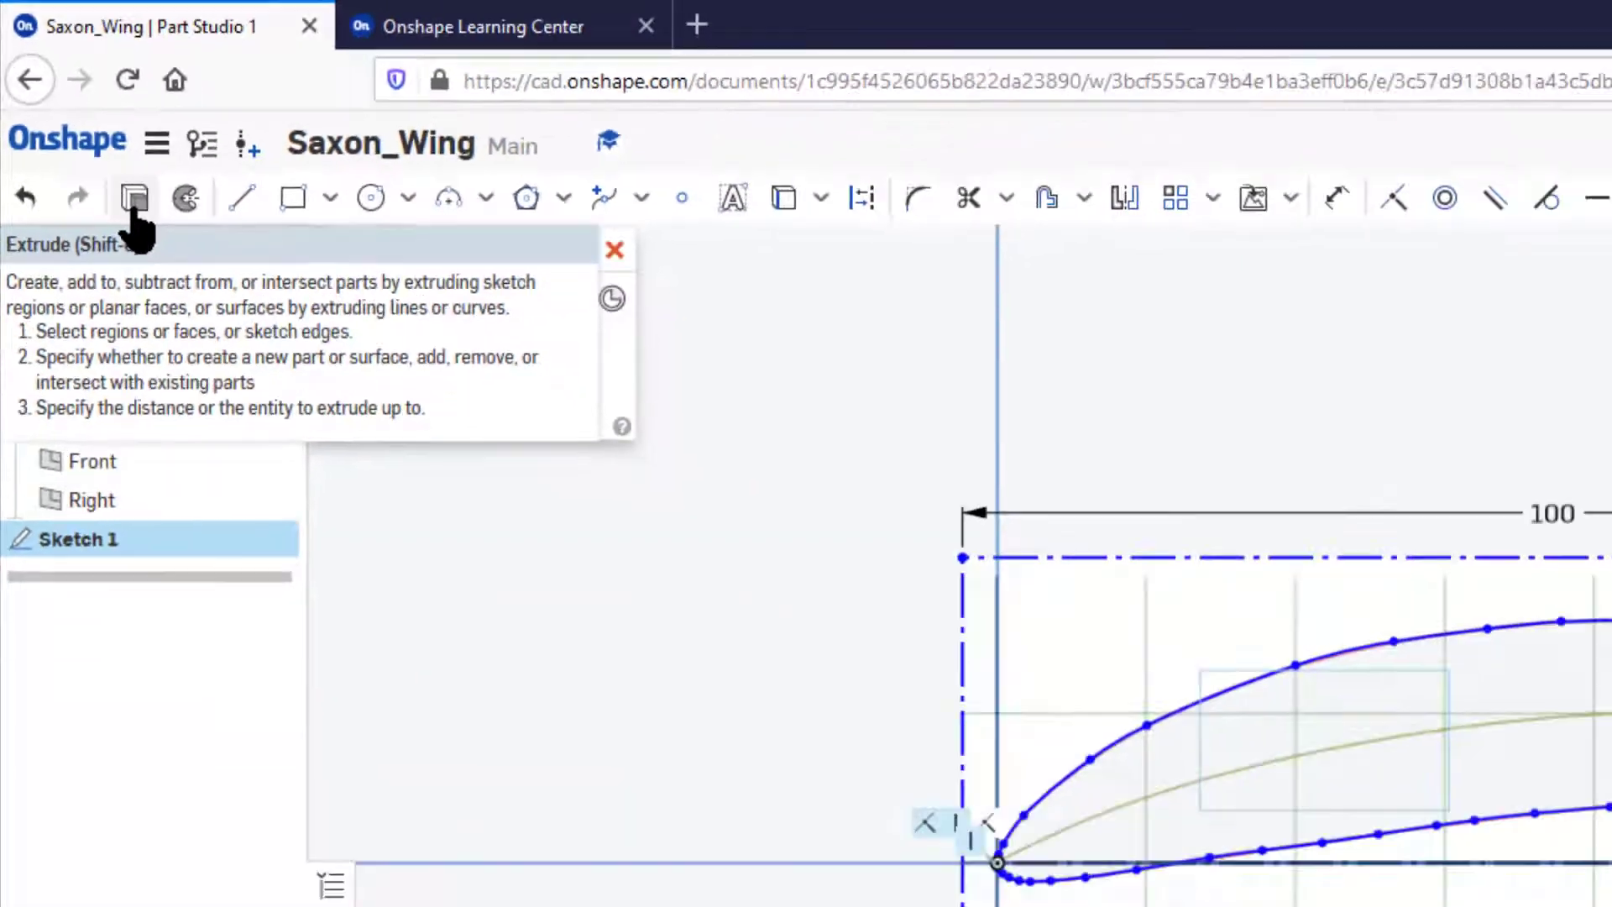
{"action": "left_click", "coordinate": [210, 324]}
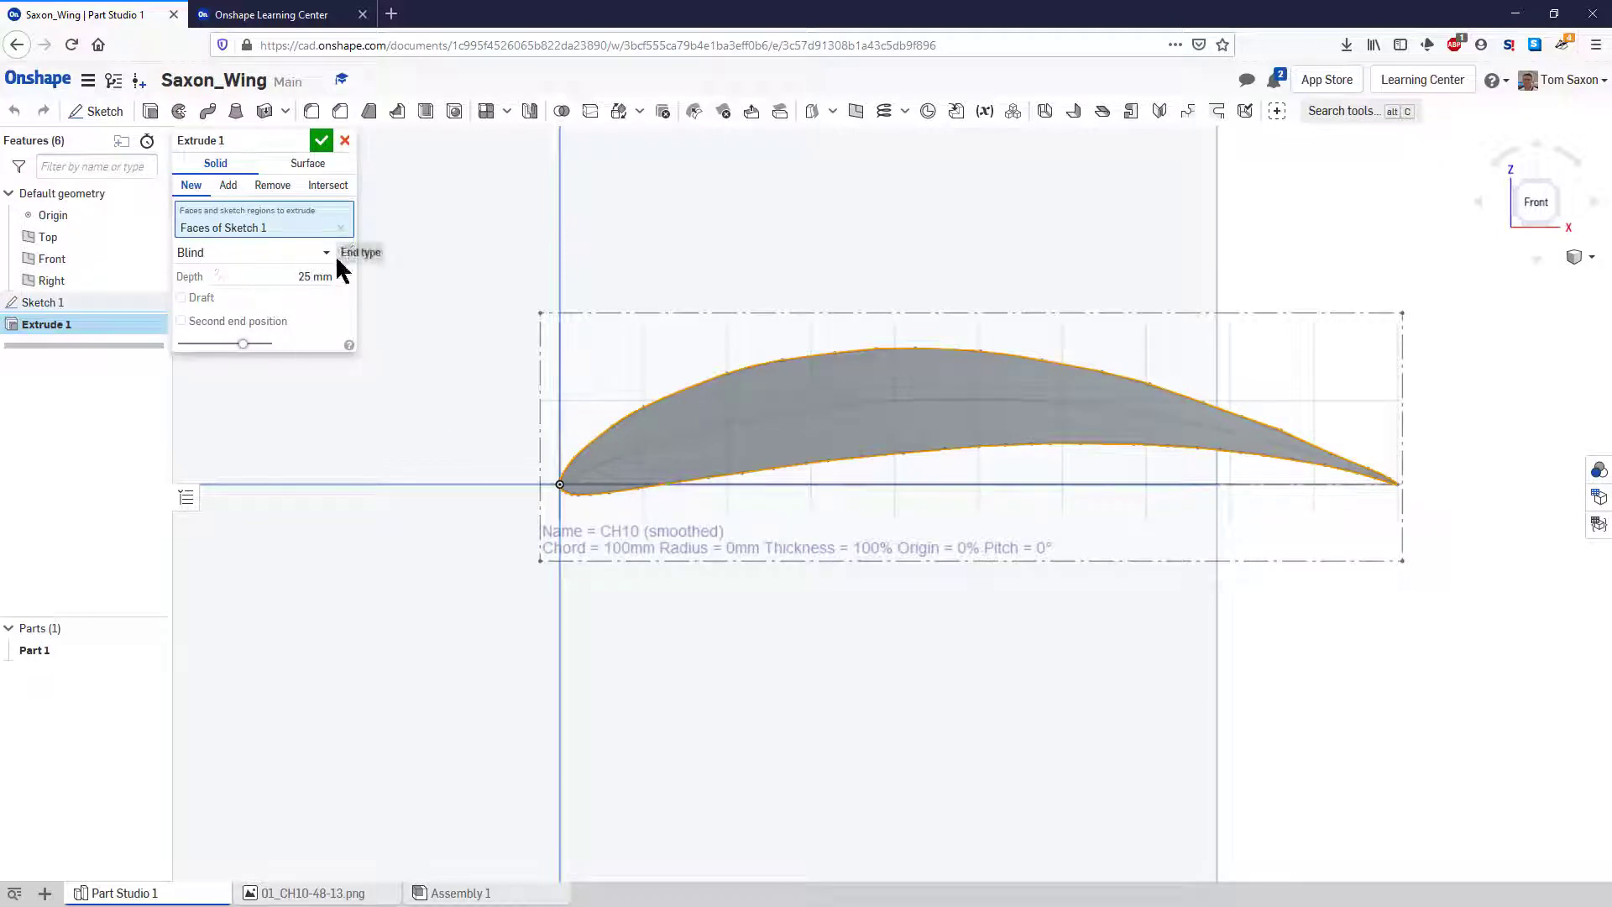
{"action": "left_click", "coordinate": [325, 257]}
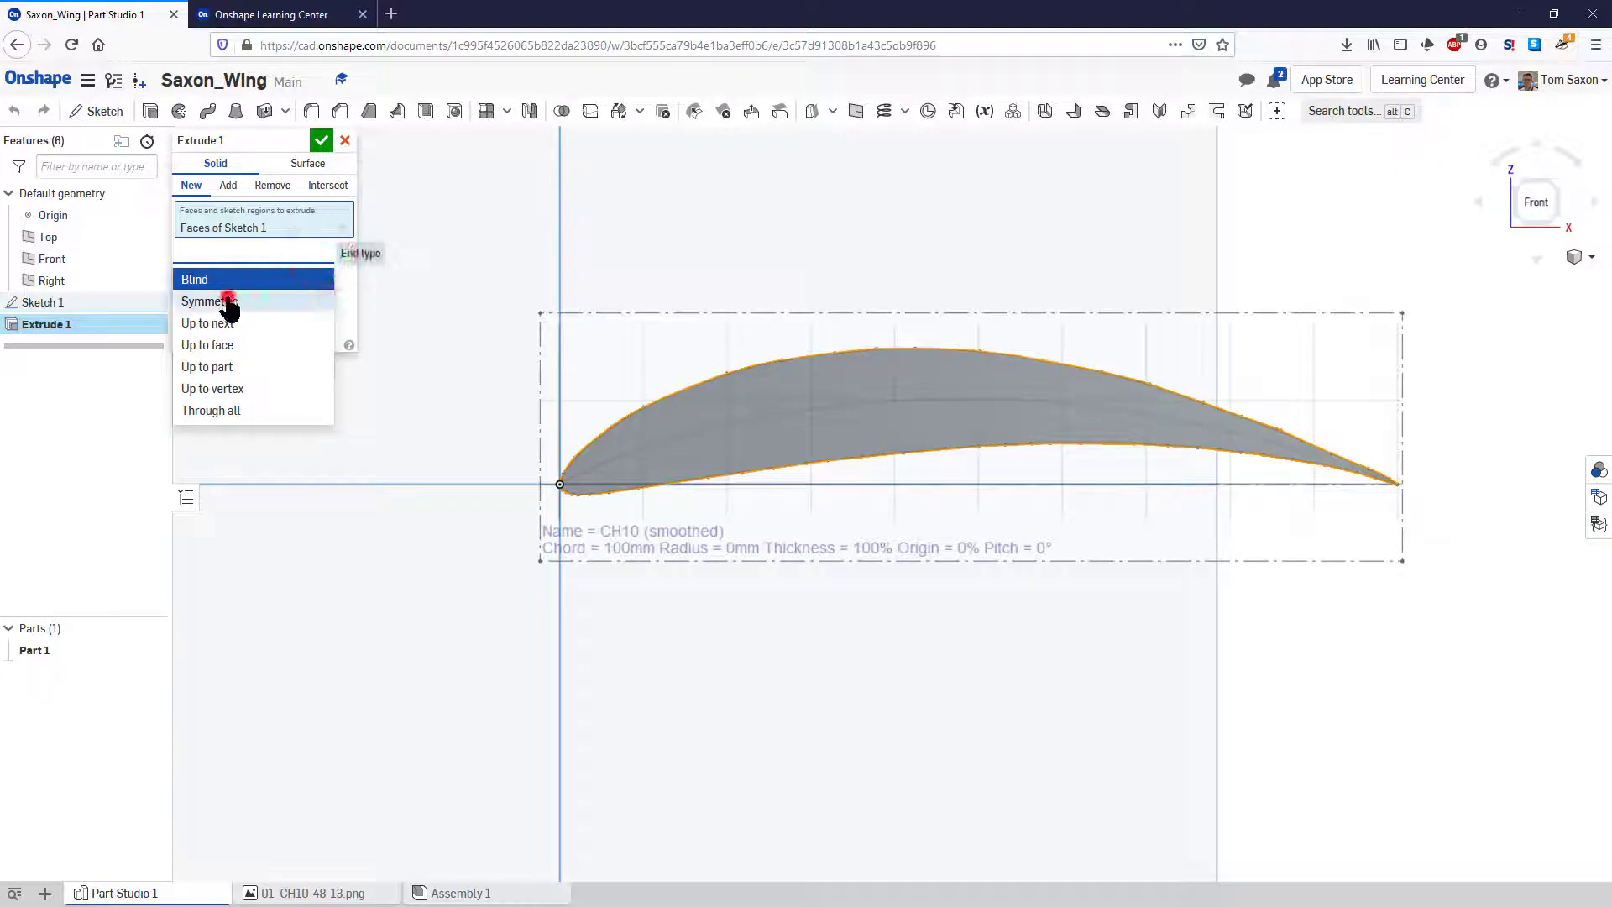
{"action": "left_click", "coordinate": [228, 301]}
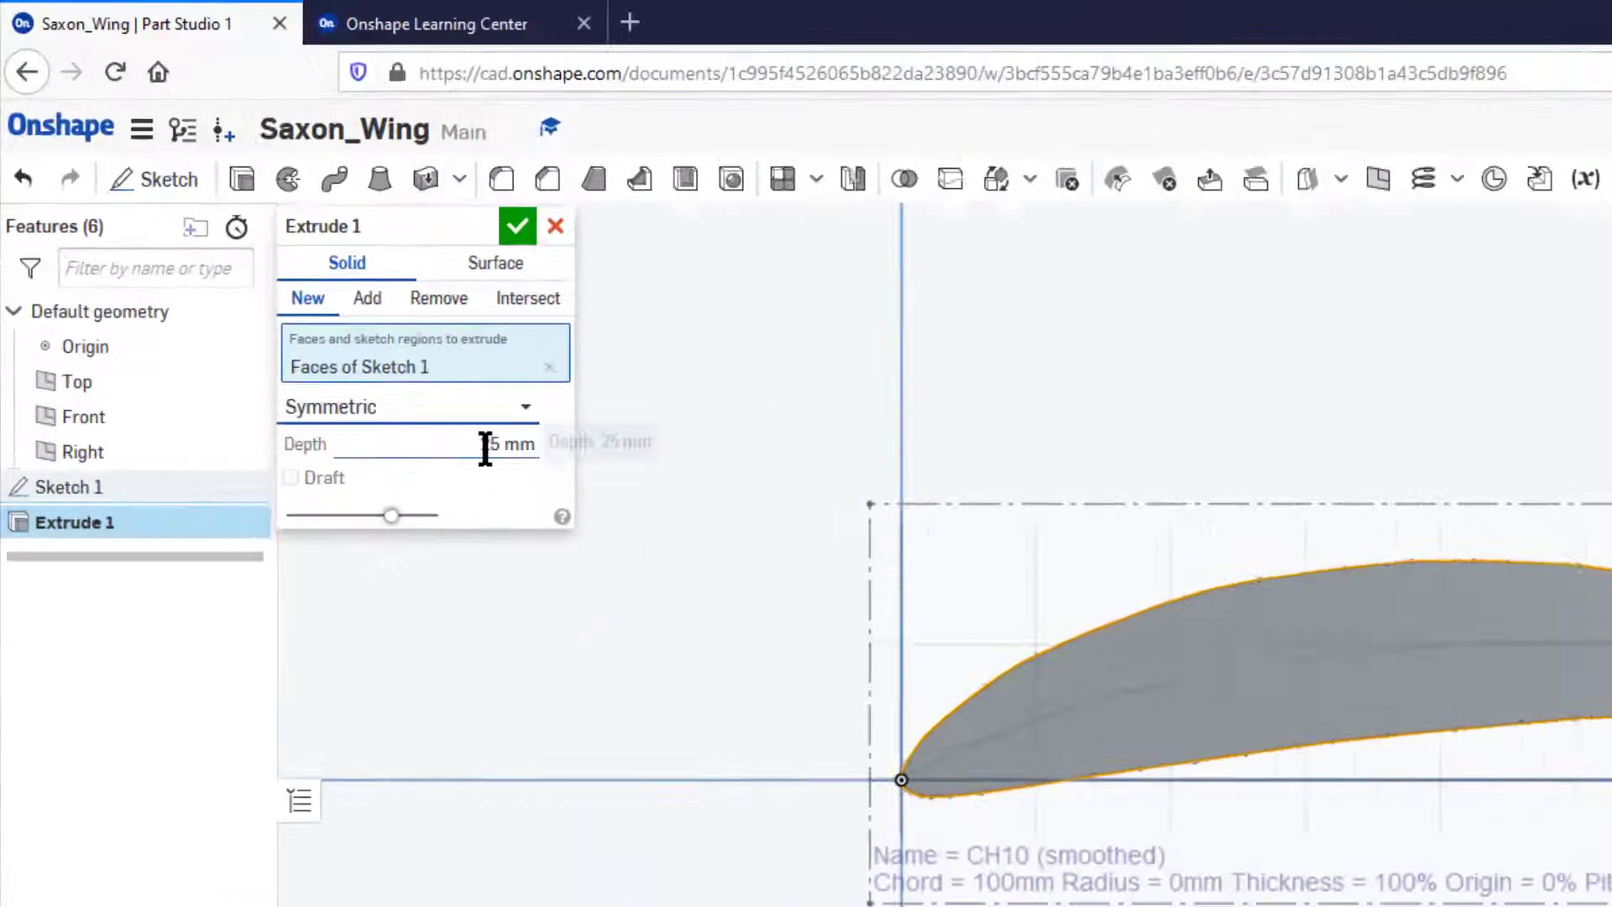
{"action": "left_click", "coordinate": [294, 274]}
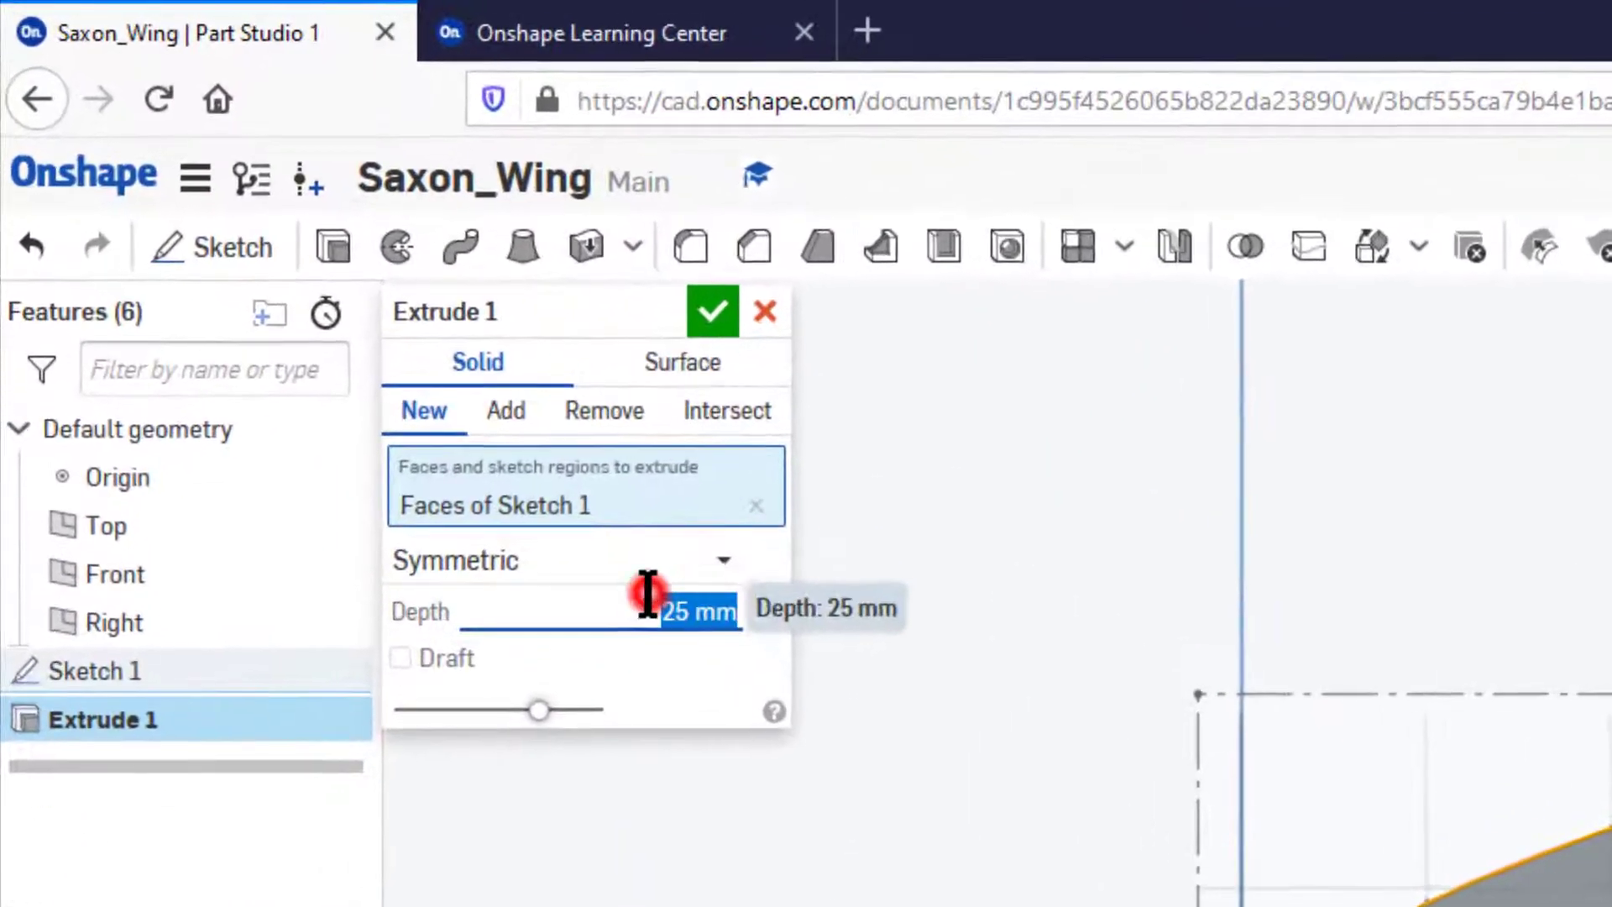
{"action": "type", "text": "100"}
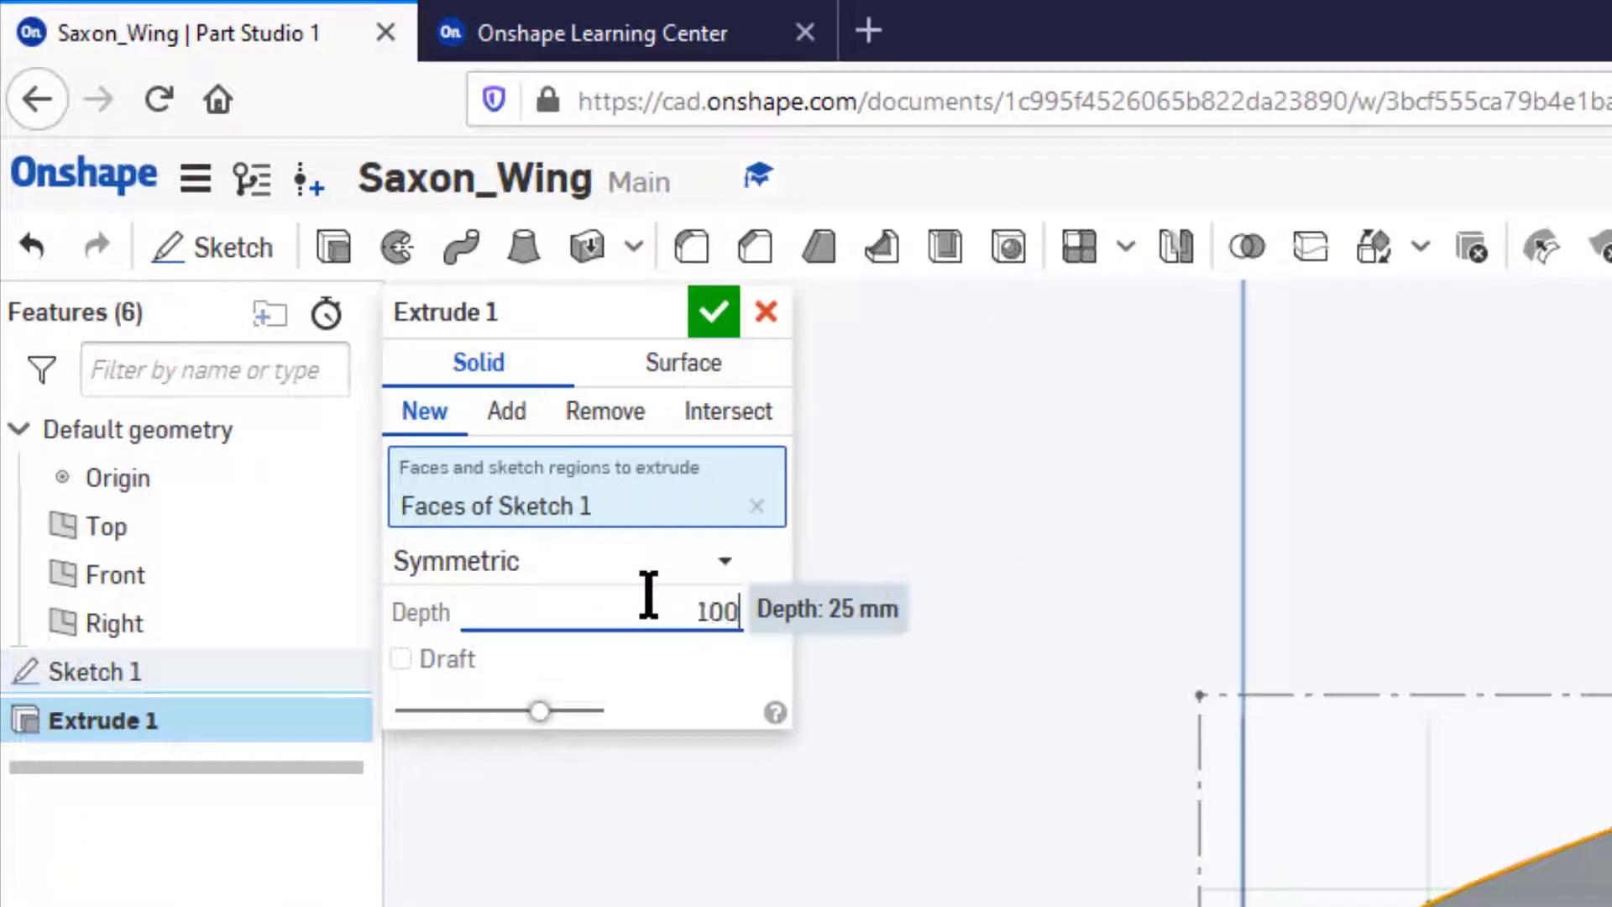
{"action": "type", "text": "mm"}
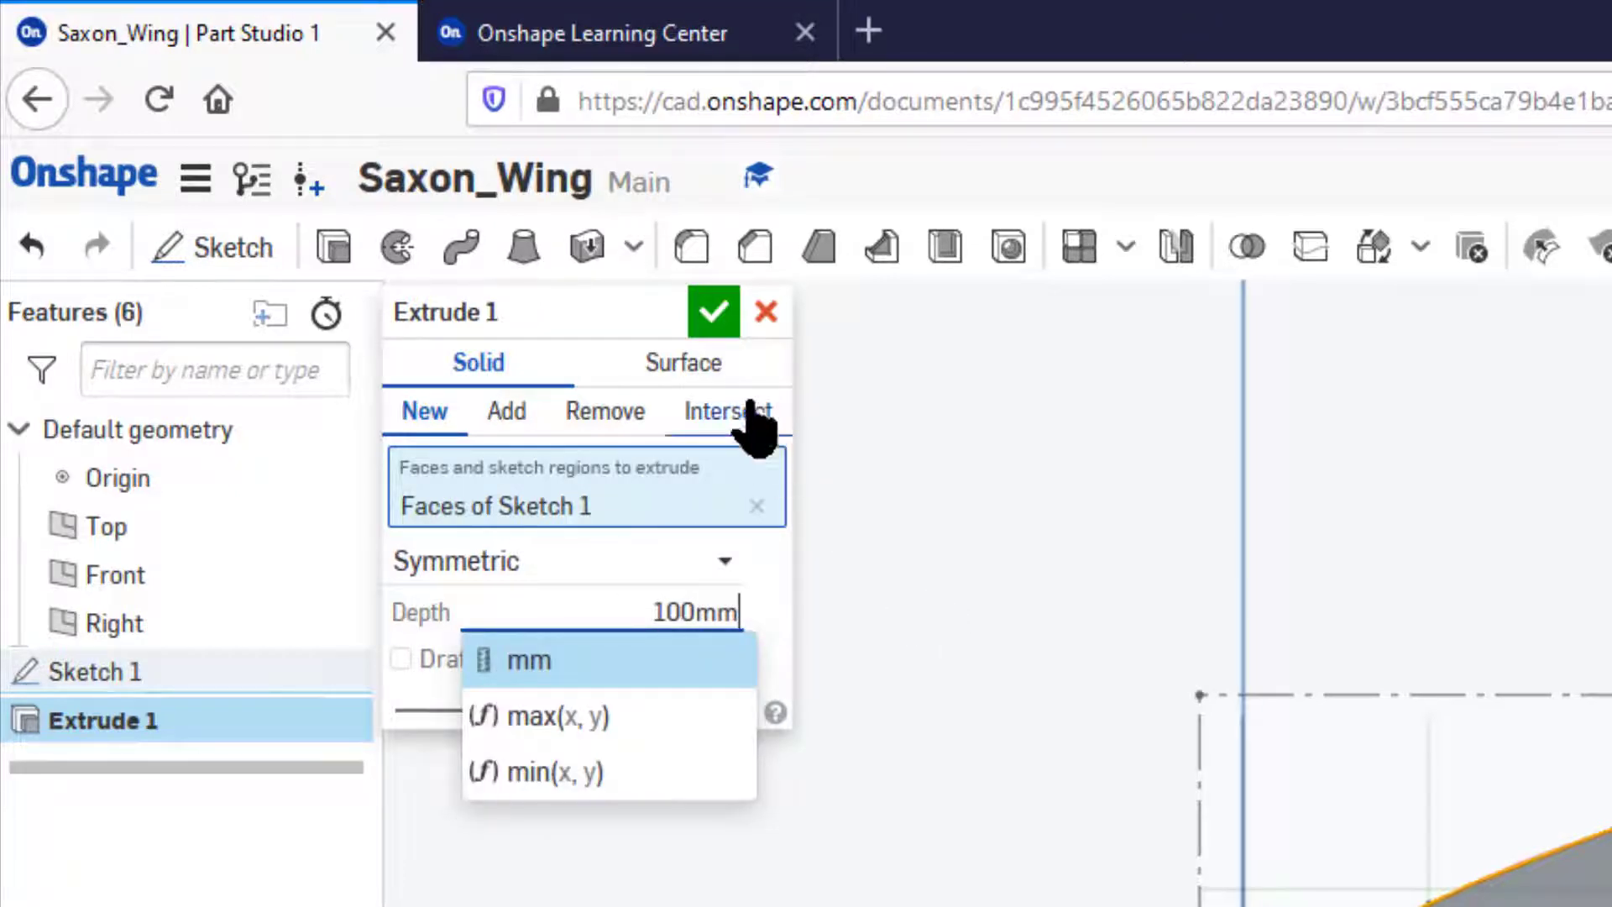
{"action": "left_click", "coordinate": [713, 327]}
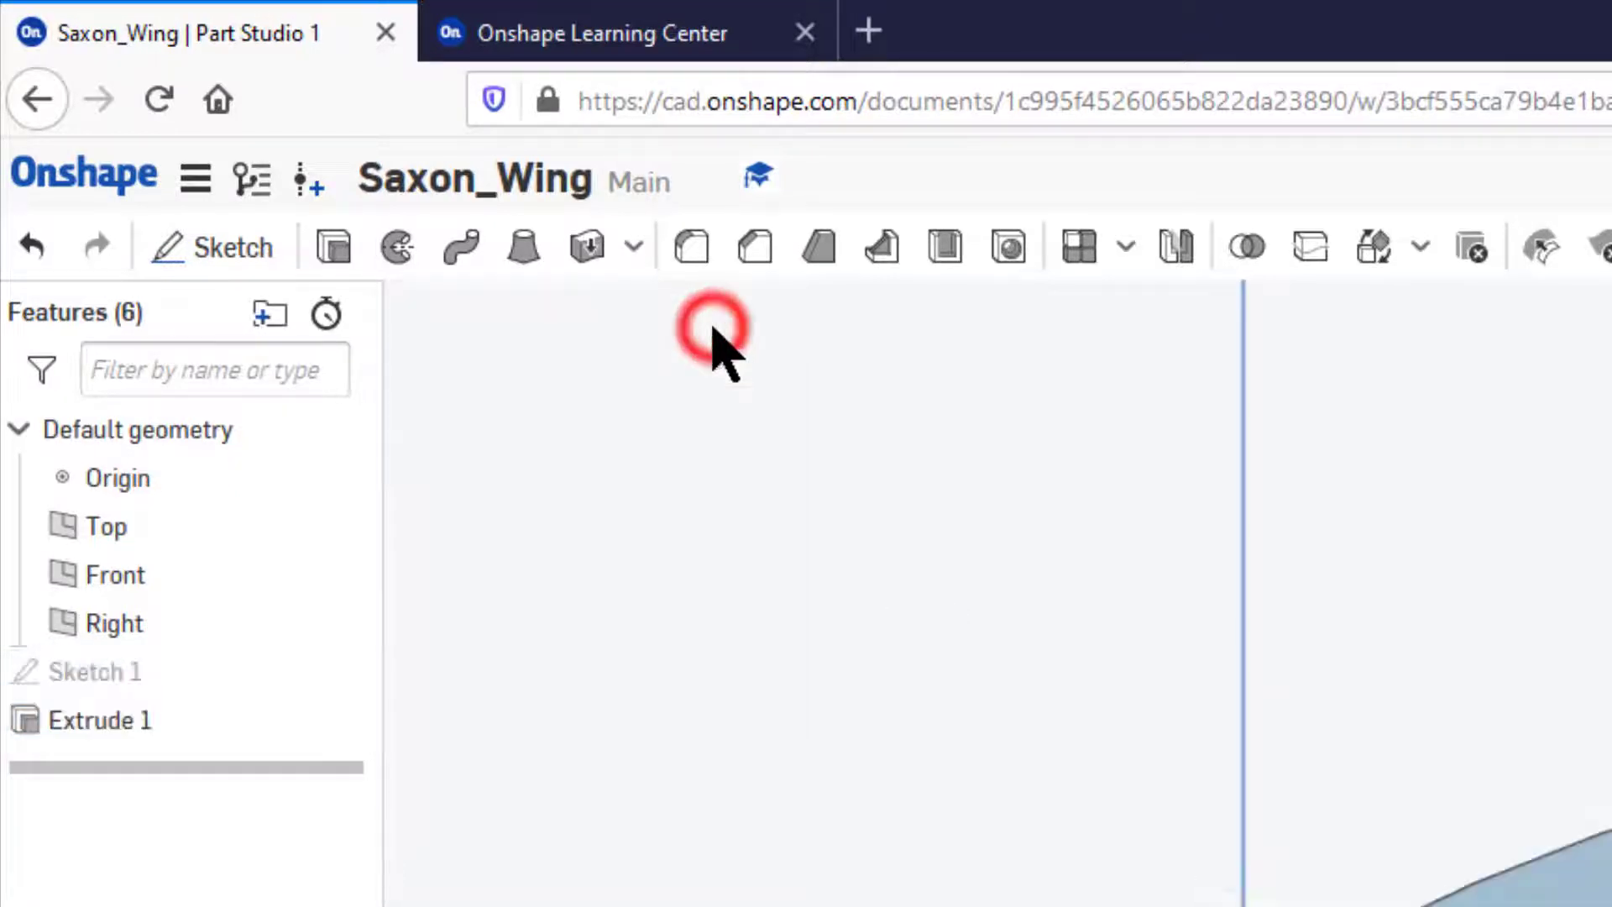
{"action": "mouse_move", "coordinate": [780, 439]}
{"action": "right_mouse_down"}
{"action": "mouse_move", "coordinate": [809, 438]}
{"action": "mouse_move", "coordinate": [754, 418]}
{"action": "mouse_move", "coordinate": [763, 429]}
{"action": "right_mouse_up"}
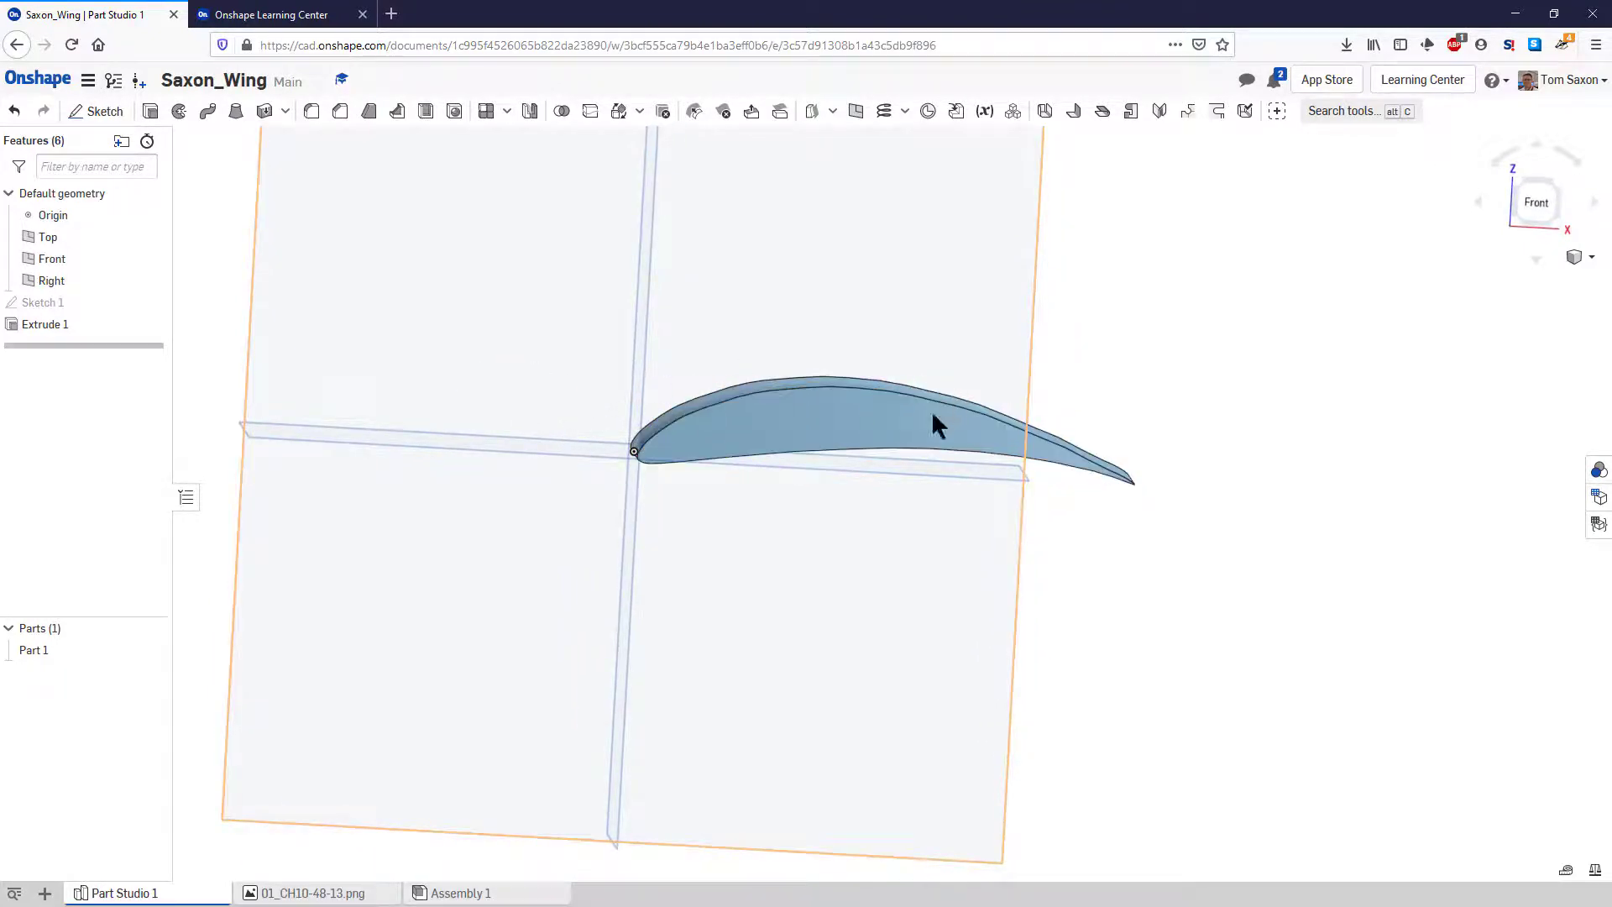
{"action": "scroll", "coordinate": [837, 460], "scroll_direction": "up", "scroll_amount": 3}
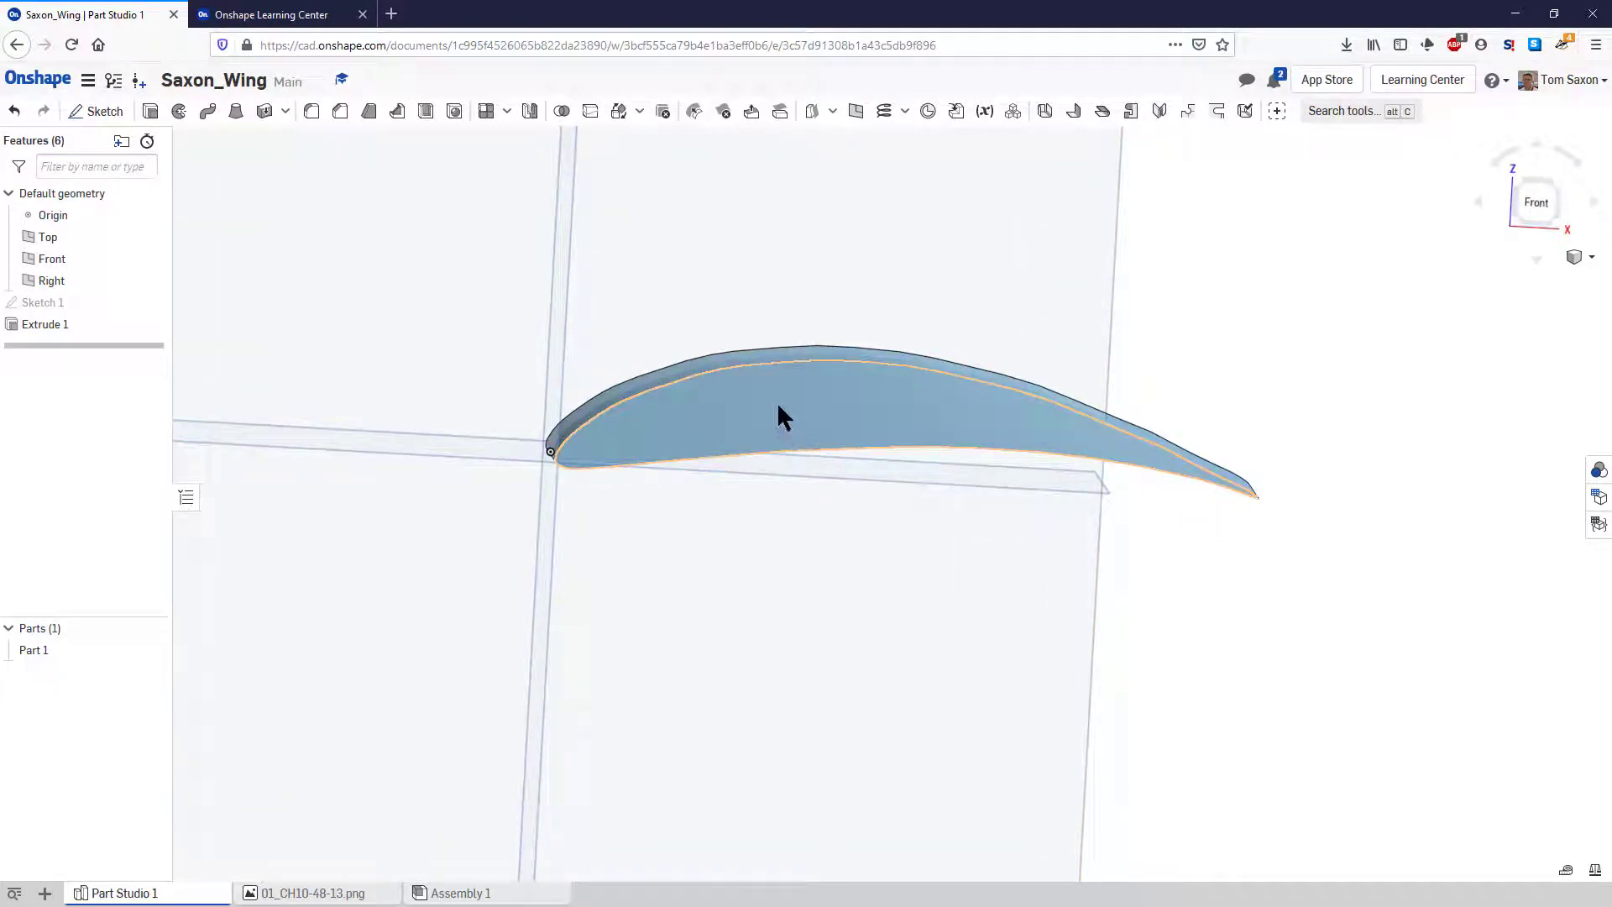
{"action": "left_click", "coordinate": [753, 408]}
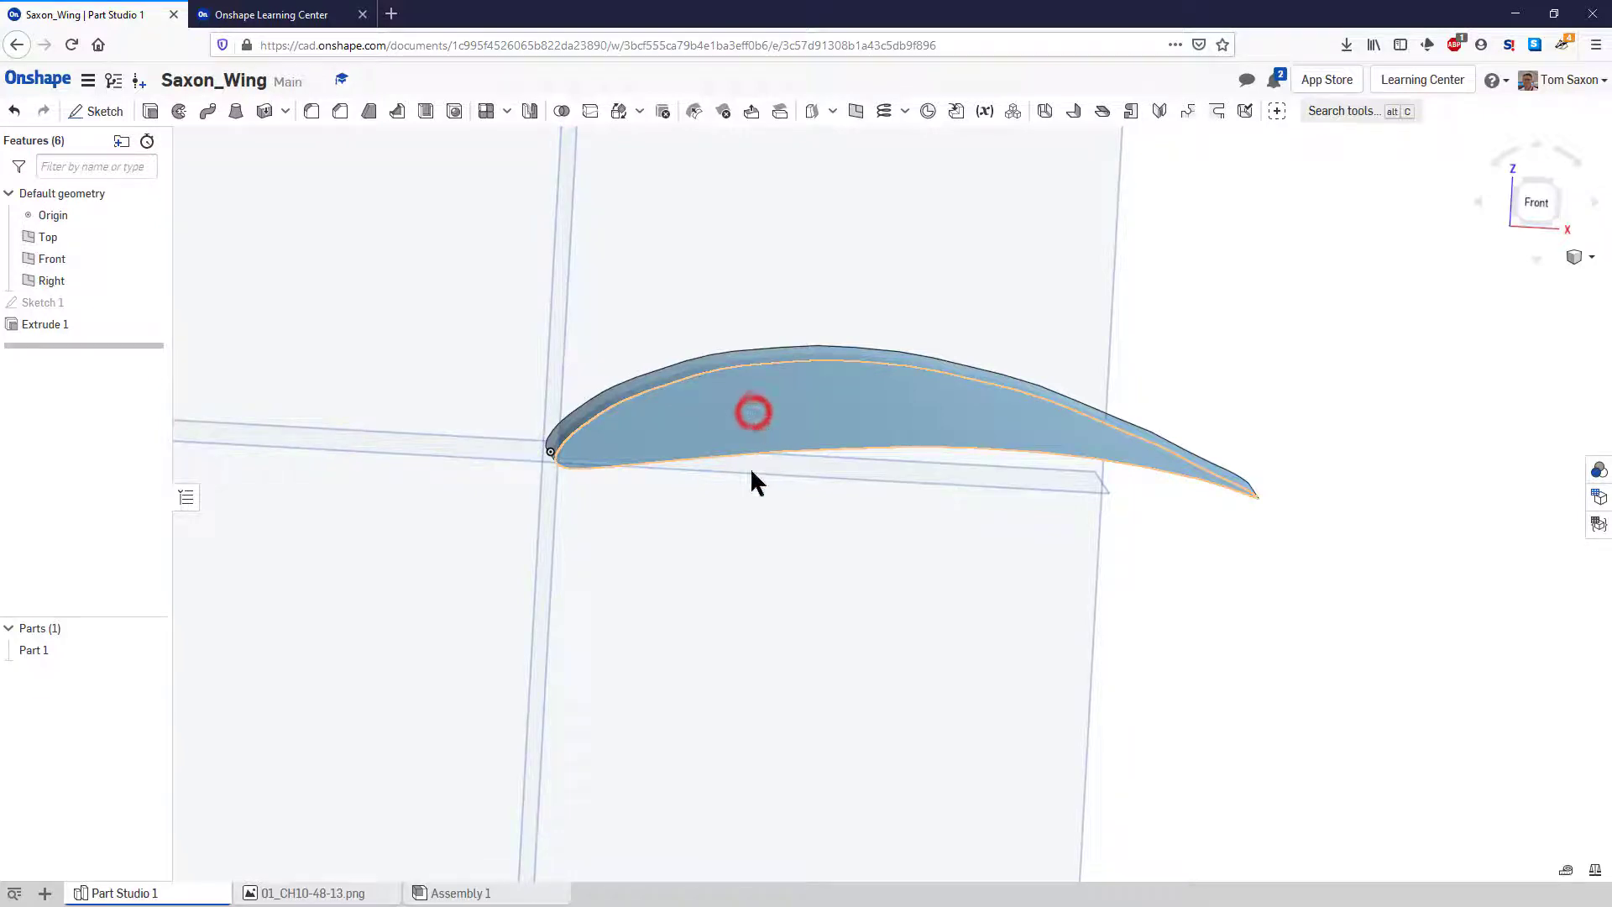
{"action": "left_click", "coordinate": [349, 297]}
{"action": "left_click", "coordinate": [1215, 369]}
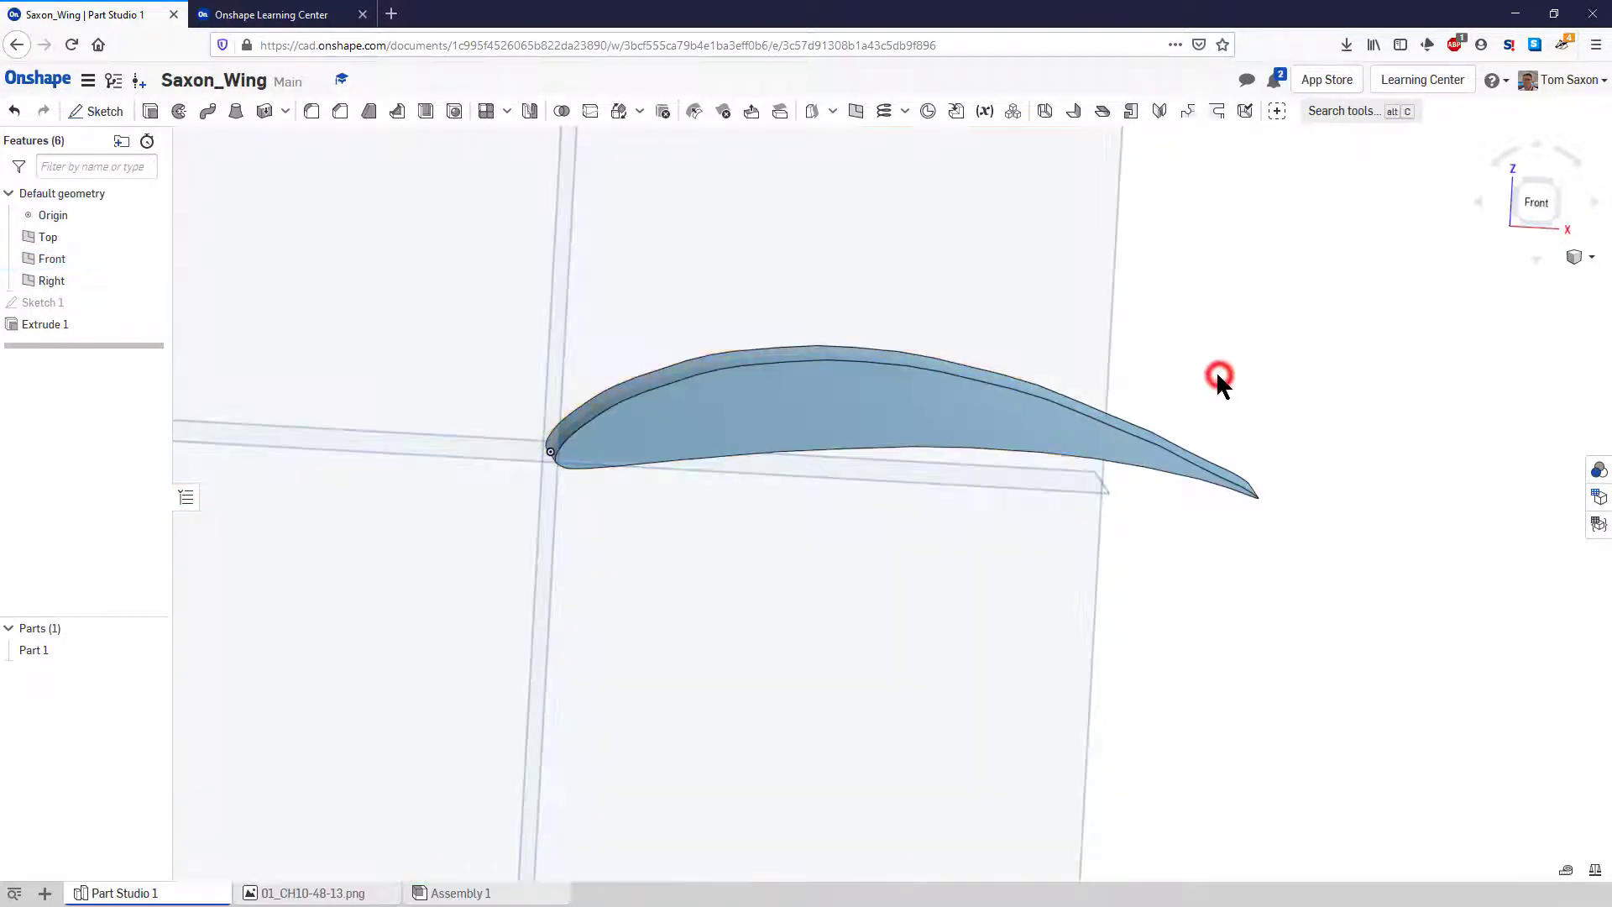
- Create Sketch 2 on the wing's end face, view it normal, and unhide Sketch 1
{"action": "left_click", "coordinate": [81, 112]}
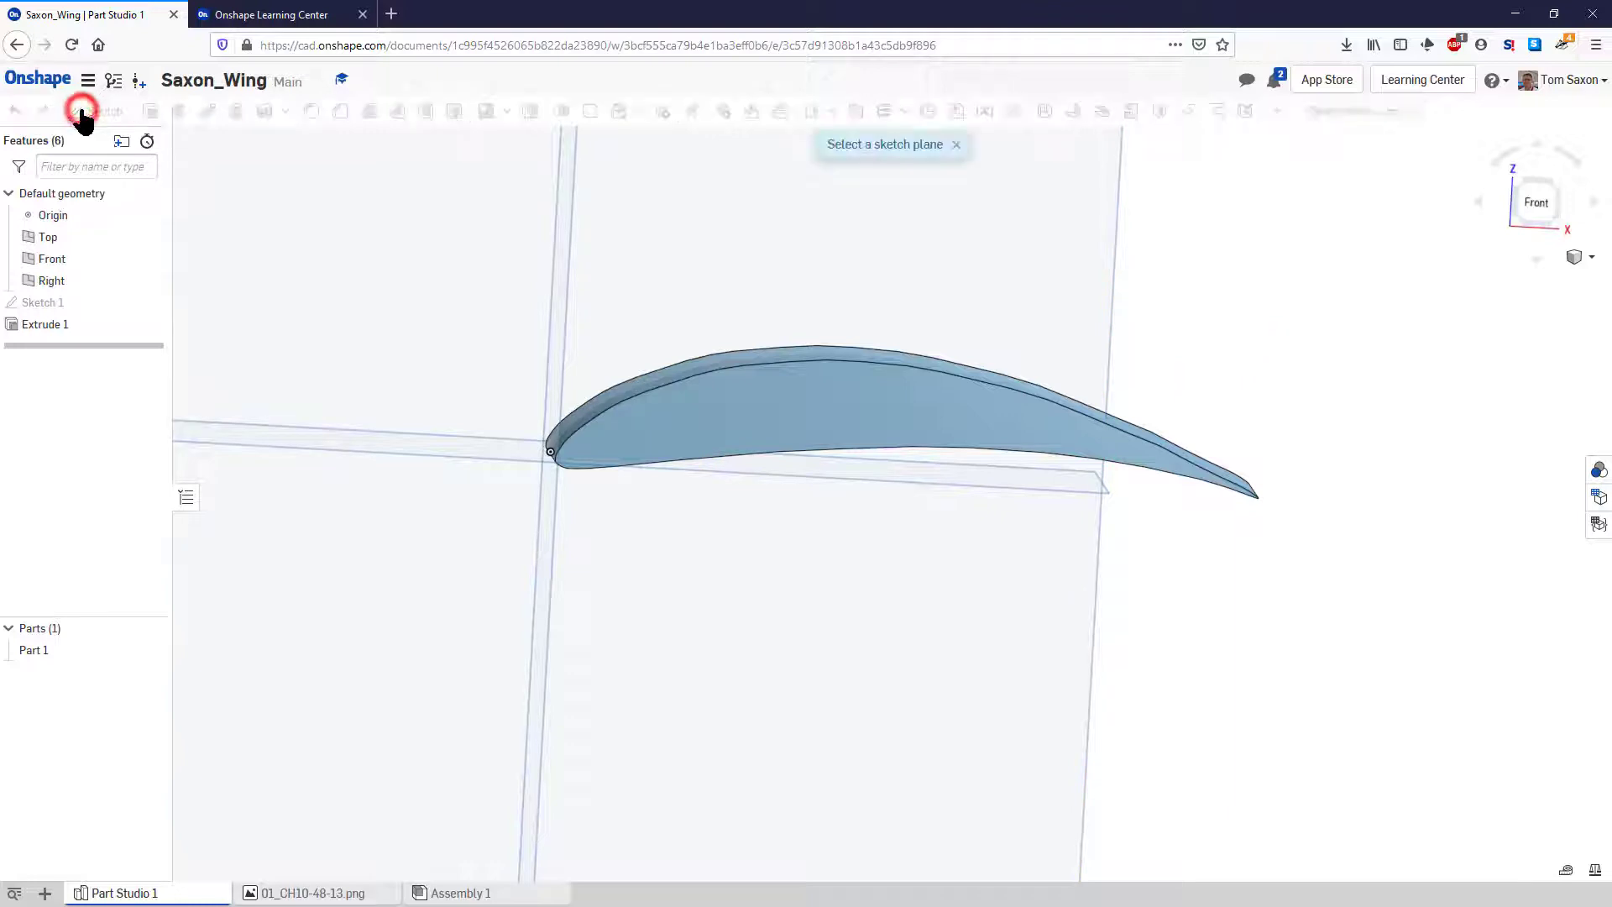
{"action": "left_click", "coordinate": [728, 430]}
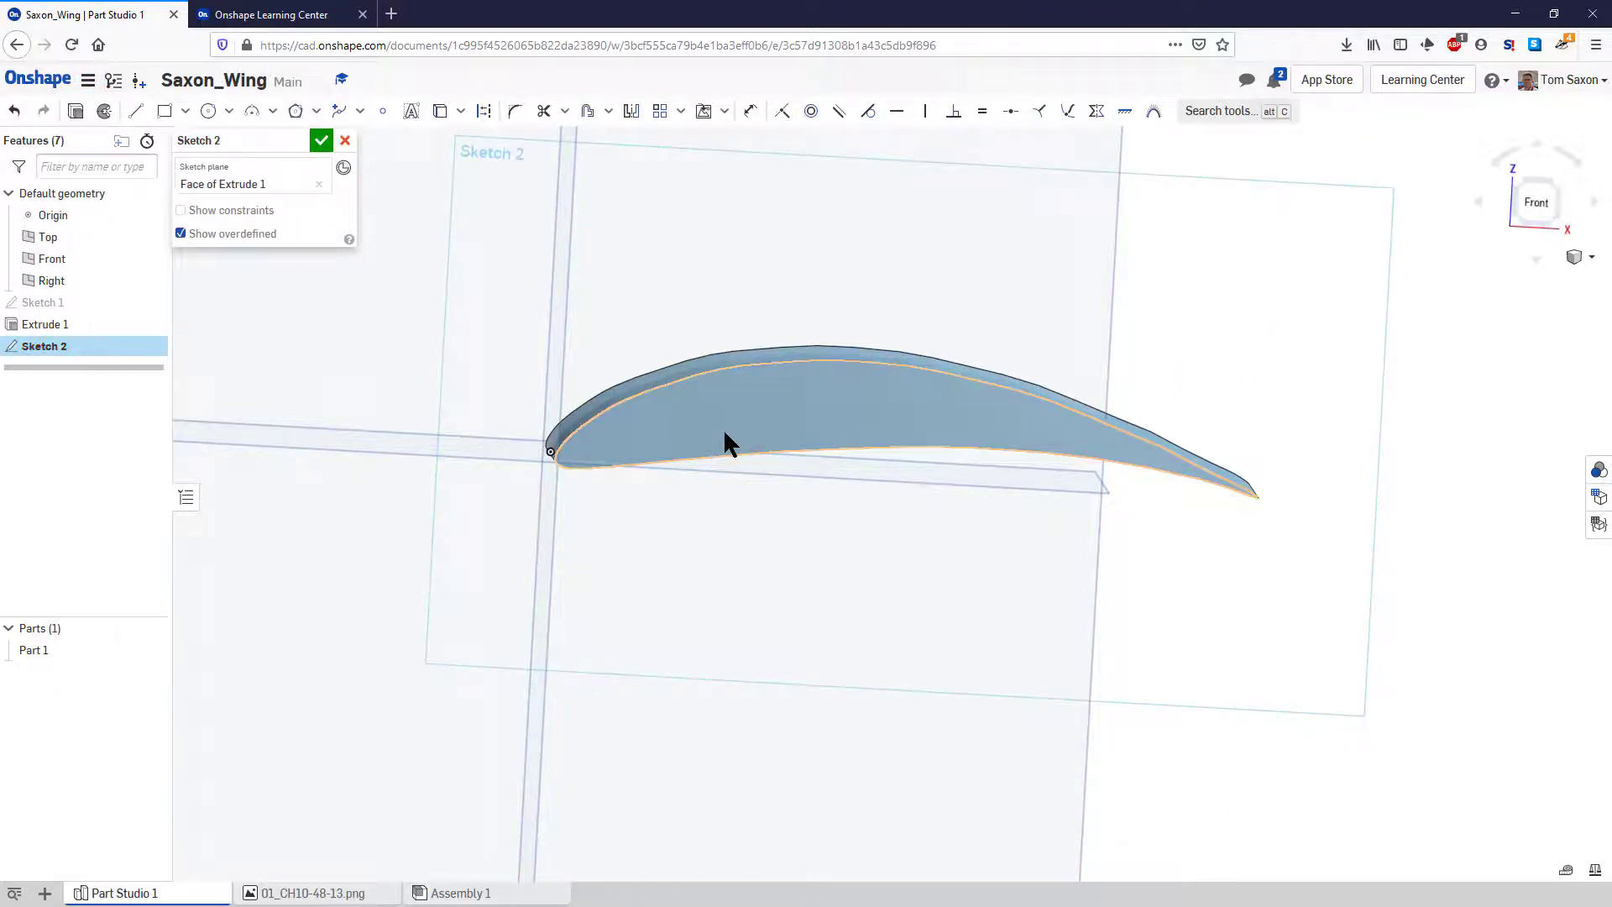
{"action": "key", "text": "n"}
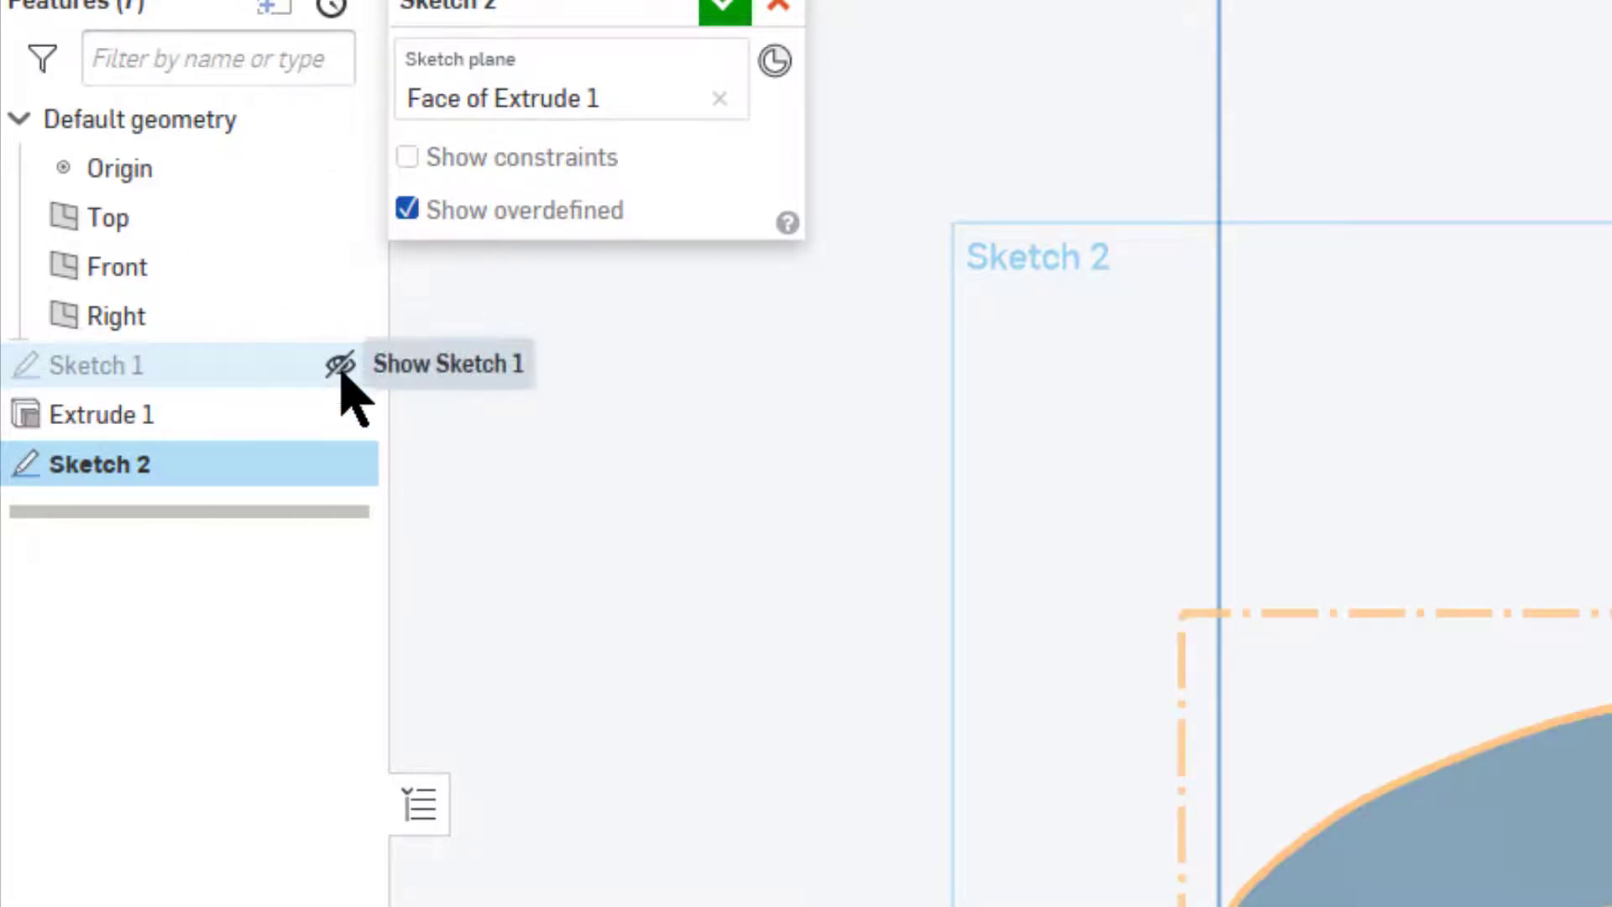
{"action": "left_click", "coordinate": [340, 366]}
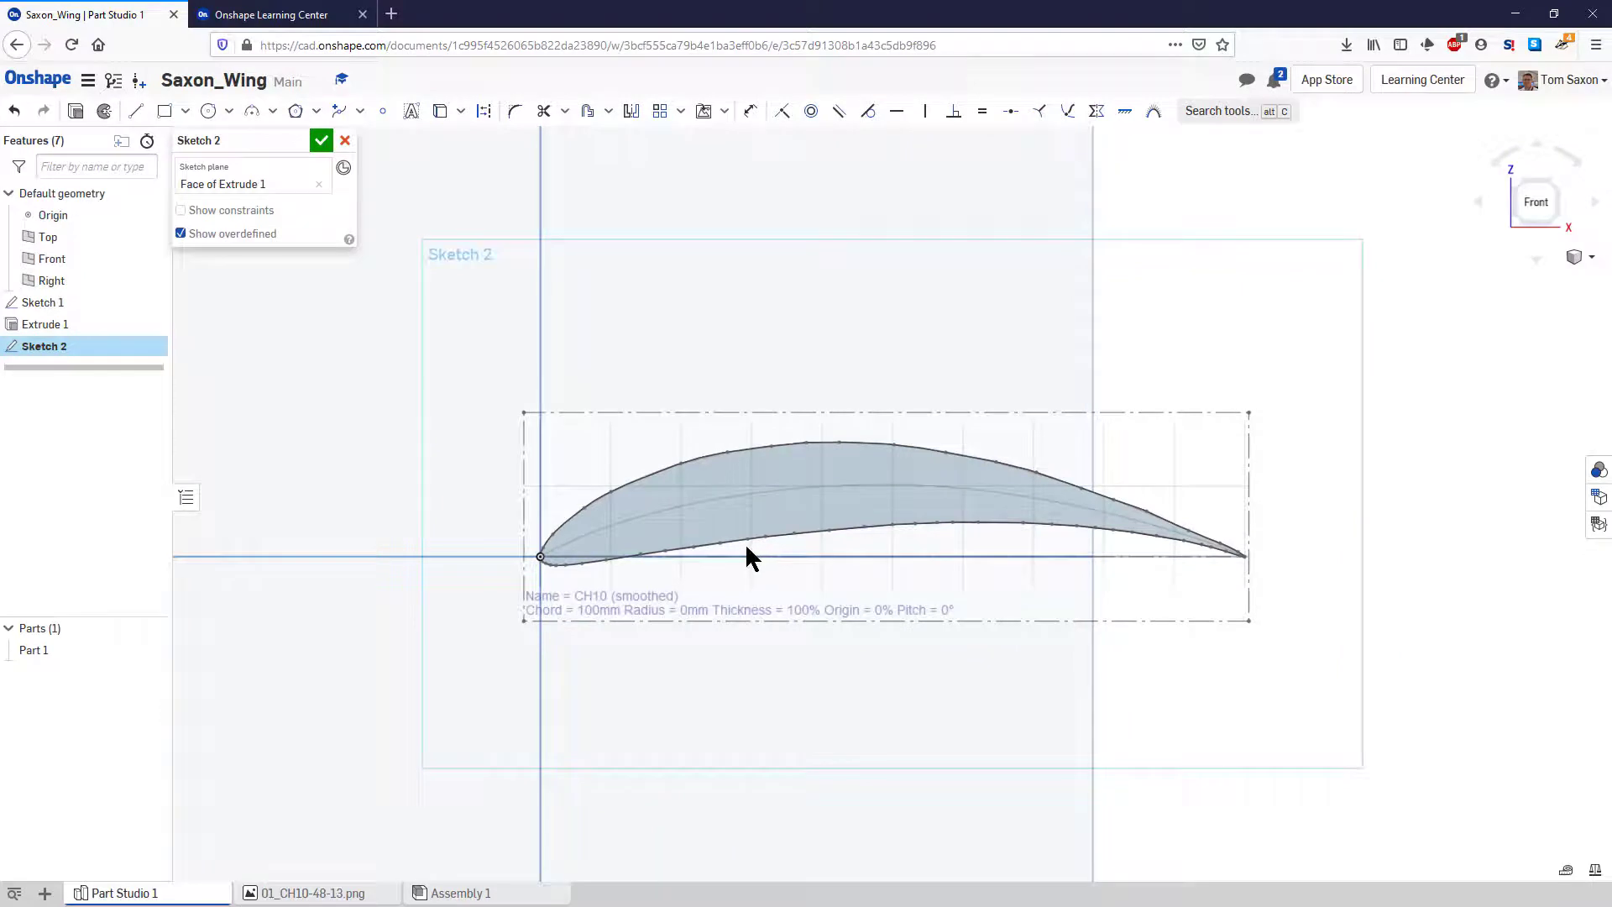
{"action": "scroll", "coordinate": [749, 558], "scroll_direction": "up", "scroll_amount": 1}
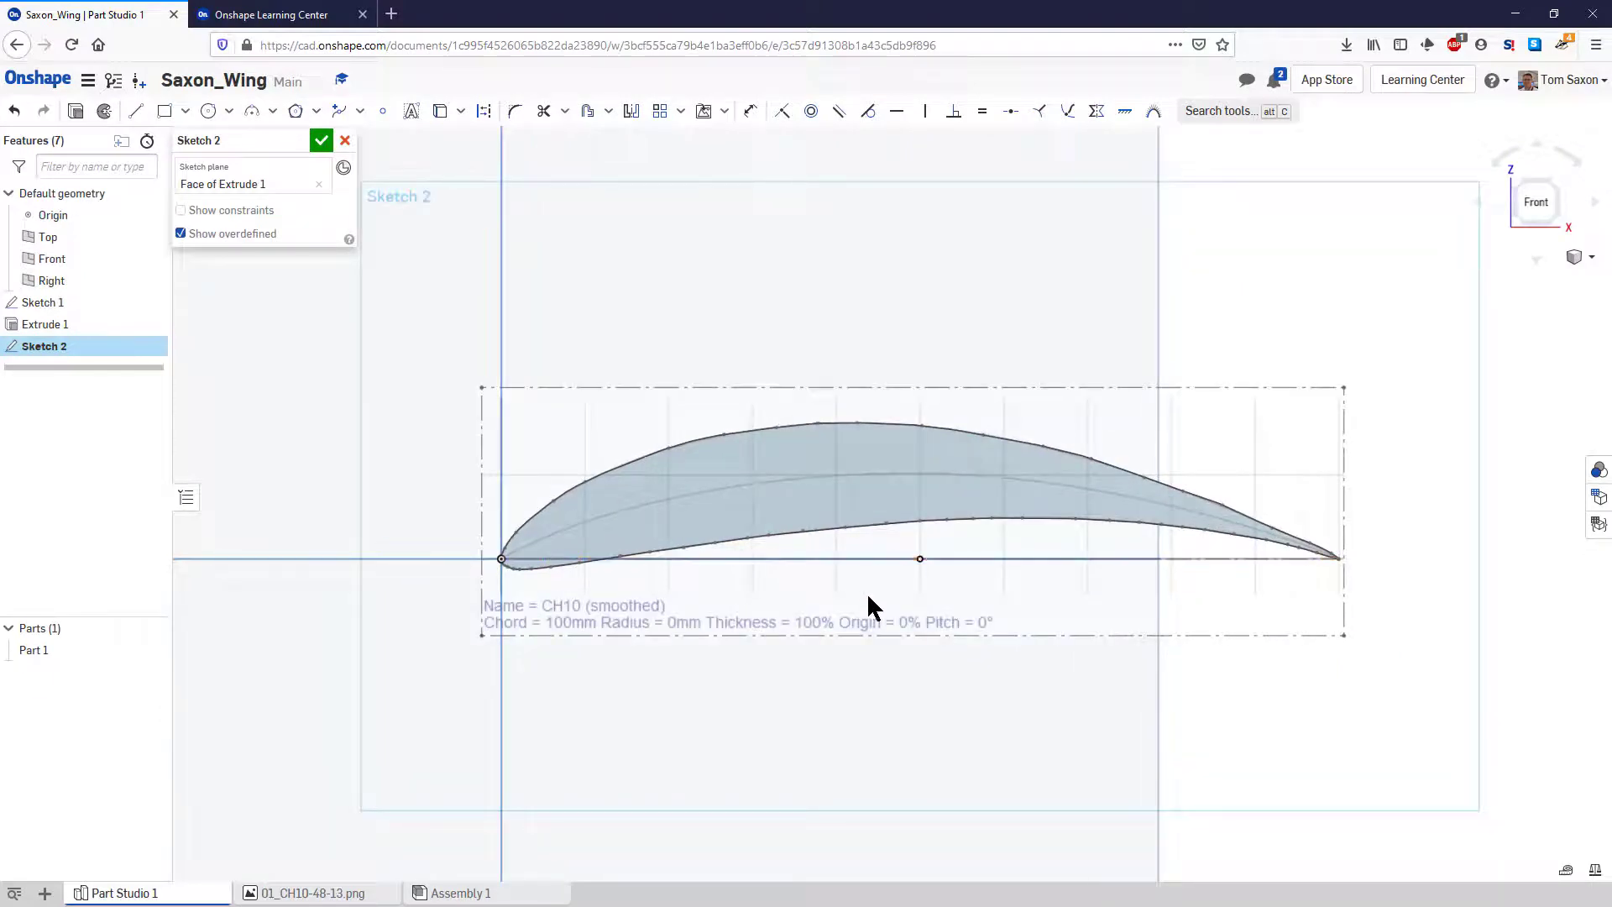
{"action": "scroll", "coordinate": [876, 561], "scroll_direction": "up", "scroll_amount": 1}
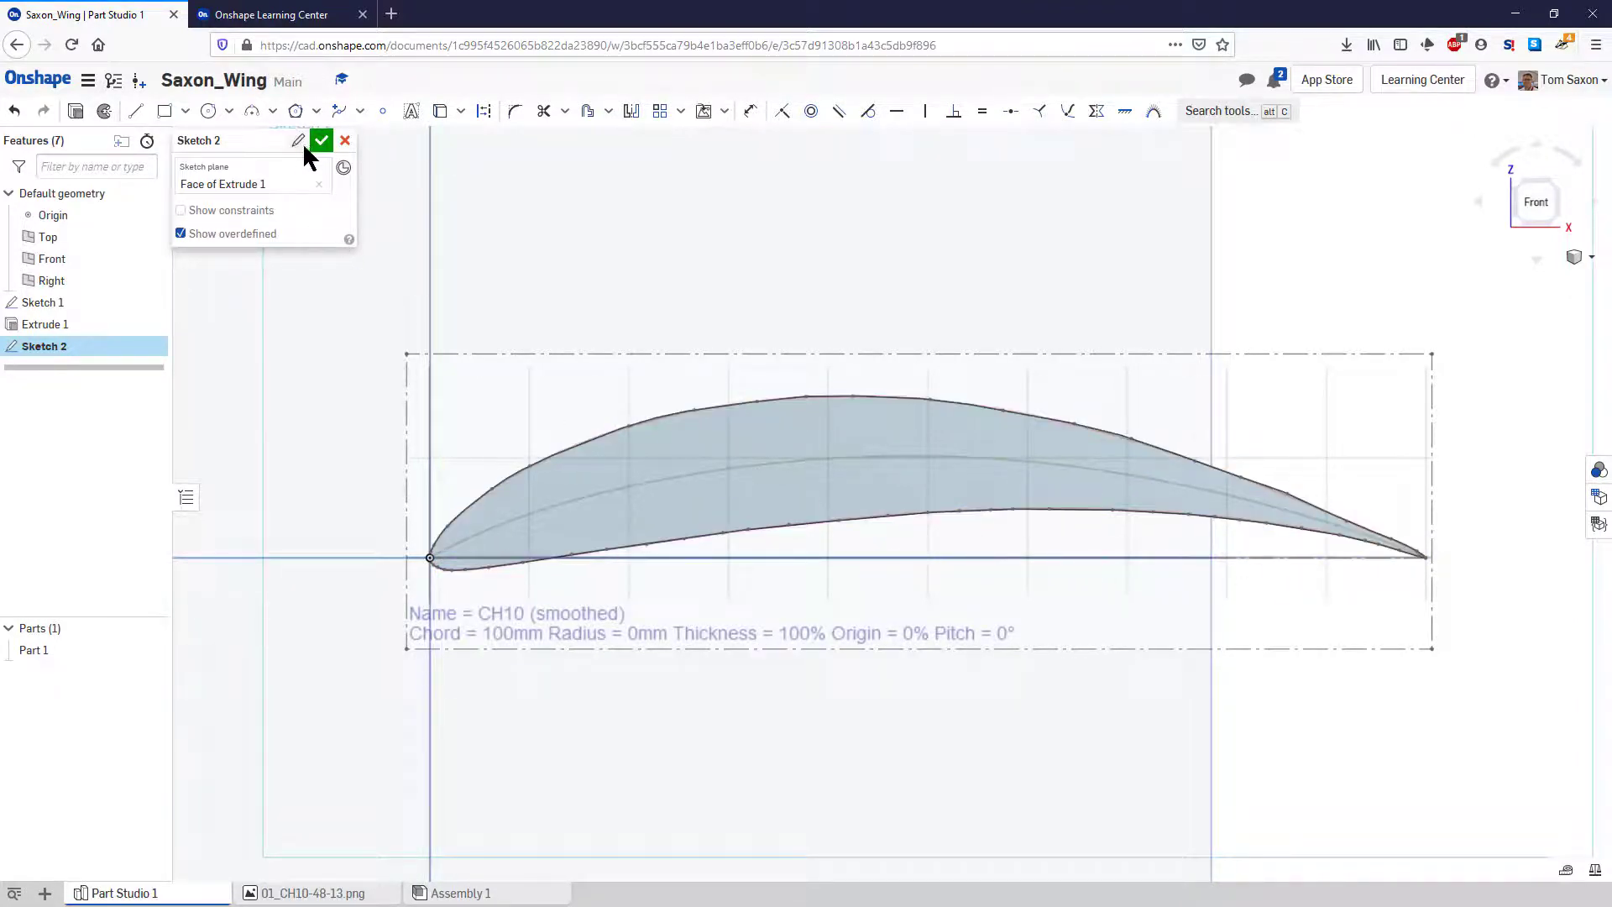
- Draw a centre-point rectangle in the middle of the airfoil for the slot
{"action": "left_click", "coordinate": [184, 116]}
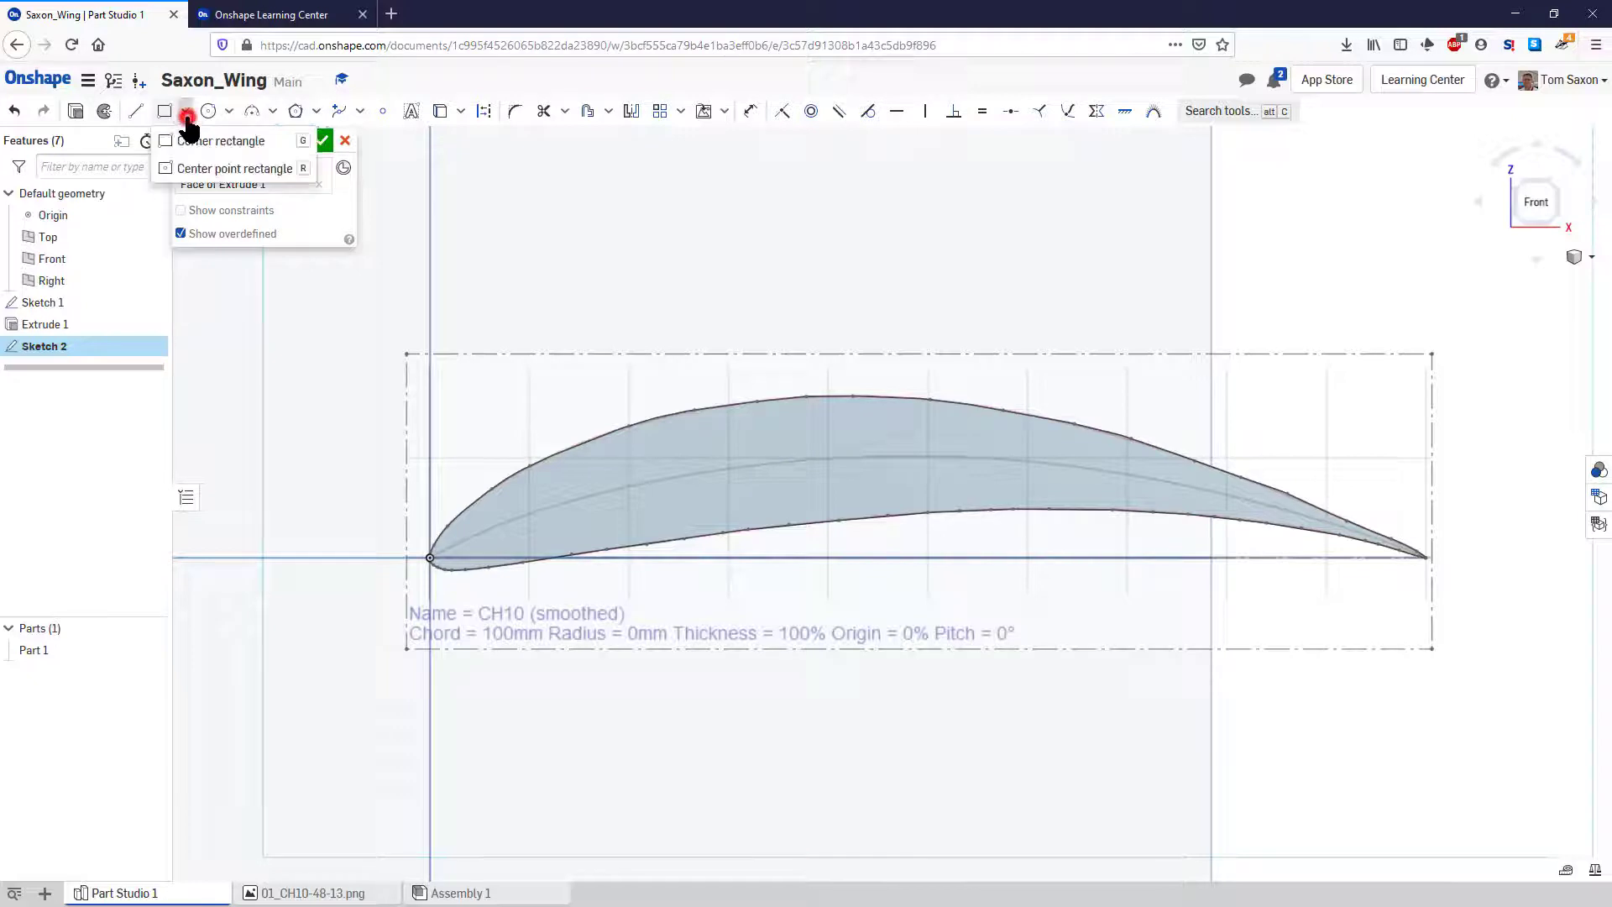
{"action": "left_click", "coordinate": [217, 169]}
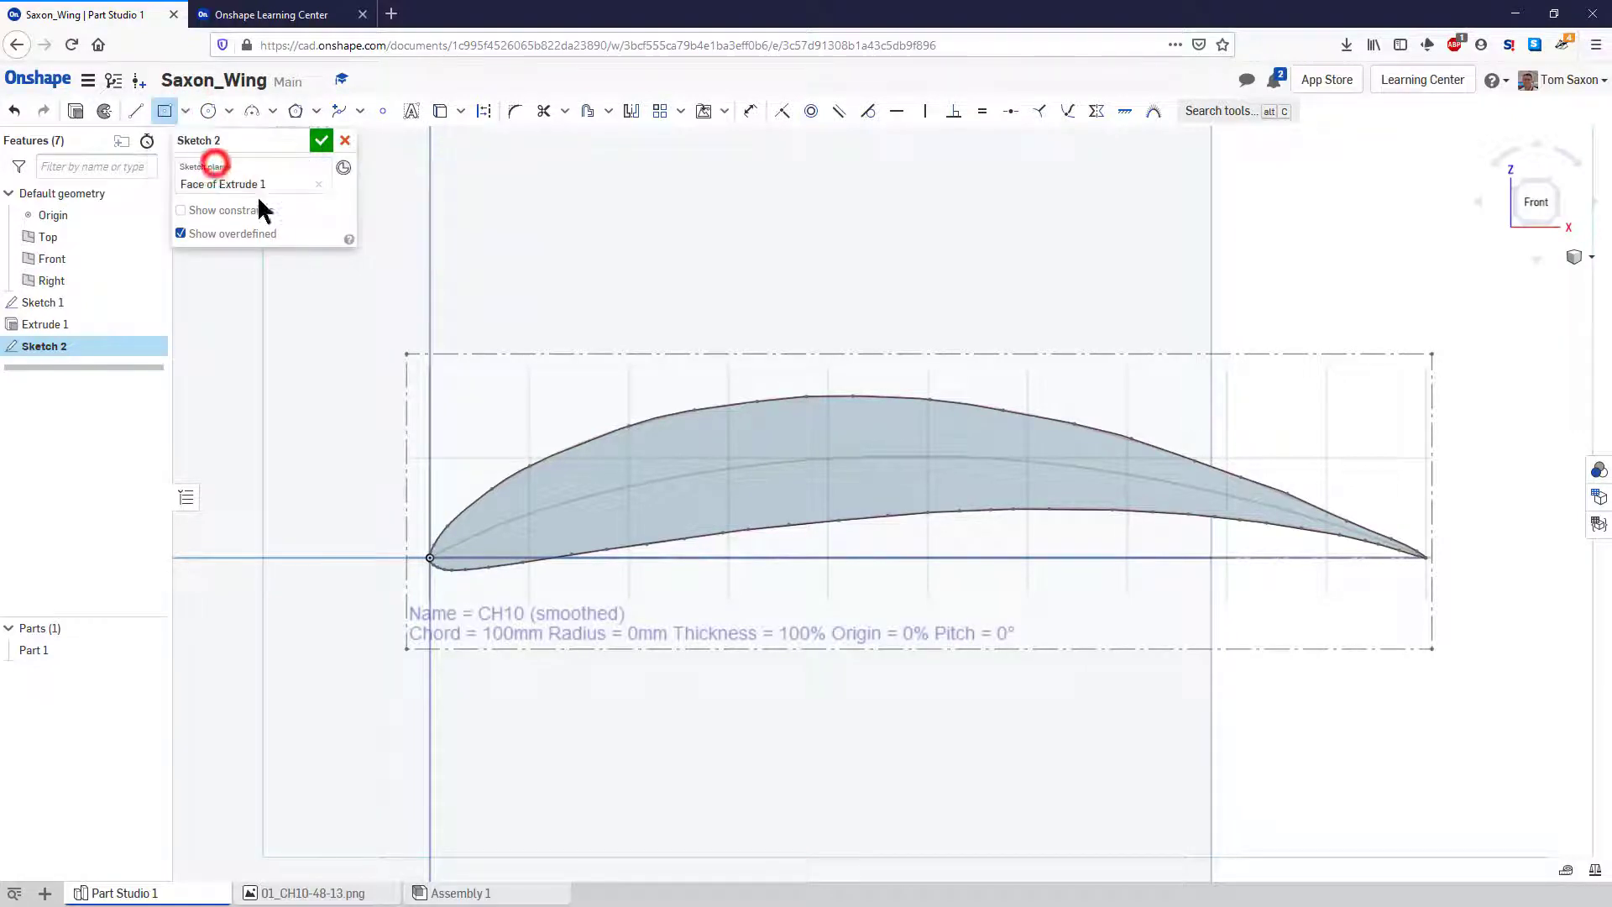
{"action": "left_click", "coordinate": [838, 454]}
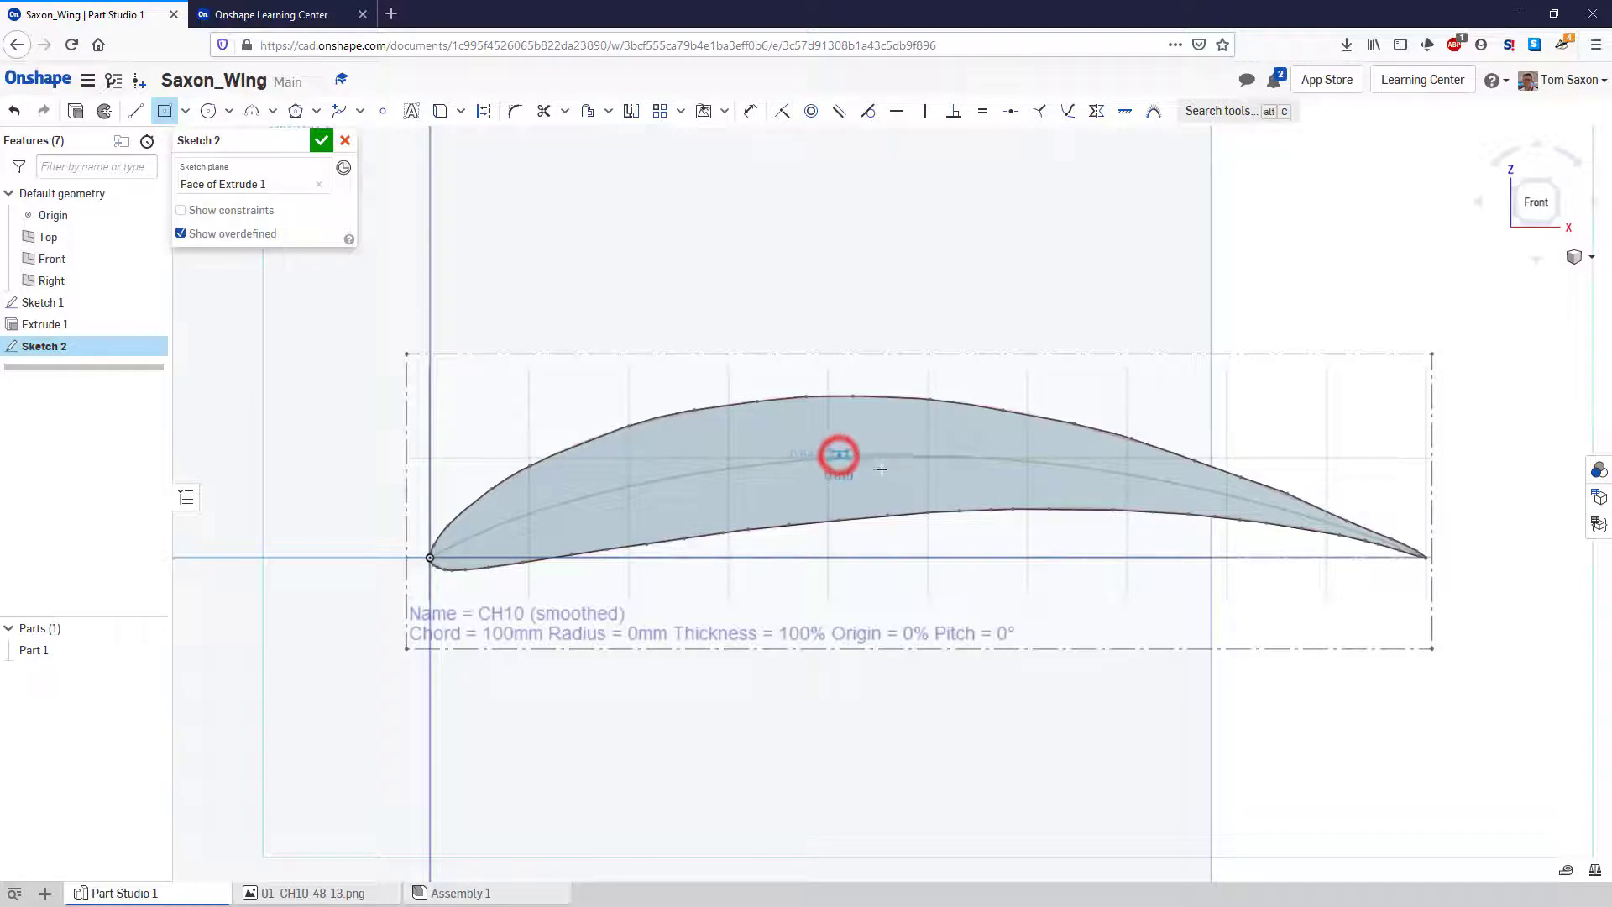
{"action": "left_click", "coordinate": [939, 467]}
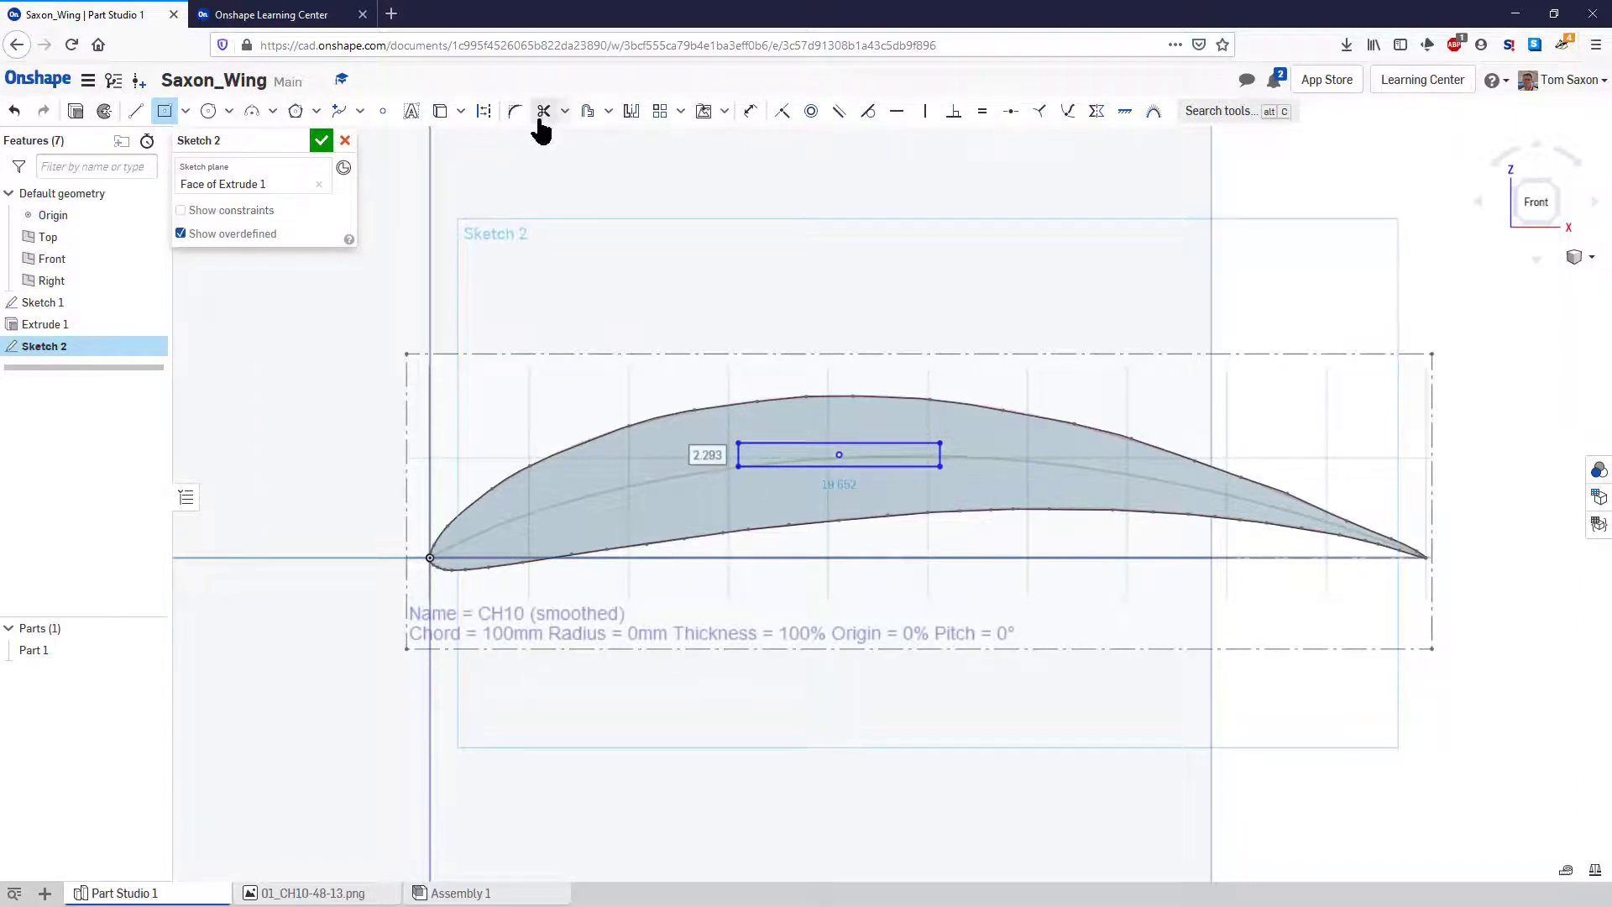
- Dimension the rectangle 3 mm high and 20 mm wide
{"action": "left_click", "coordinate": [749, 113]}
{"action": "left_click", "coordinate": [739, 457]}
{"action": "left_click", "coordinate": [711, 457]}
{"action": "type", "text": "3"}
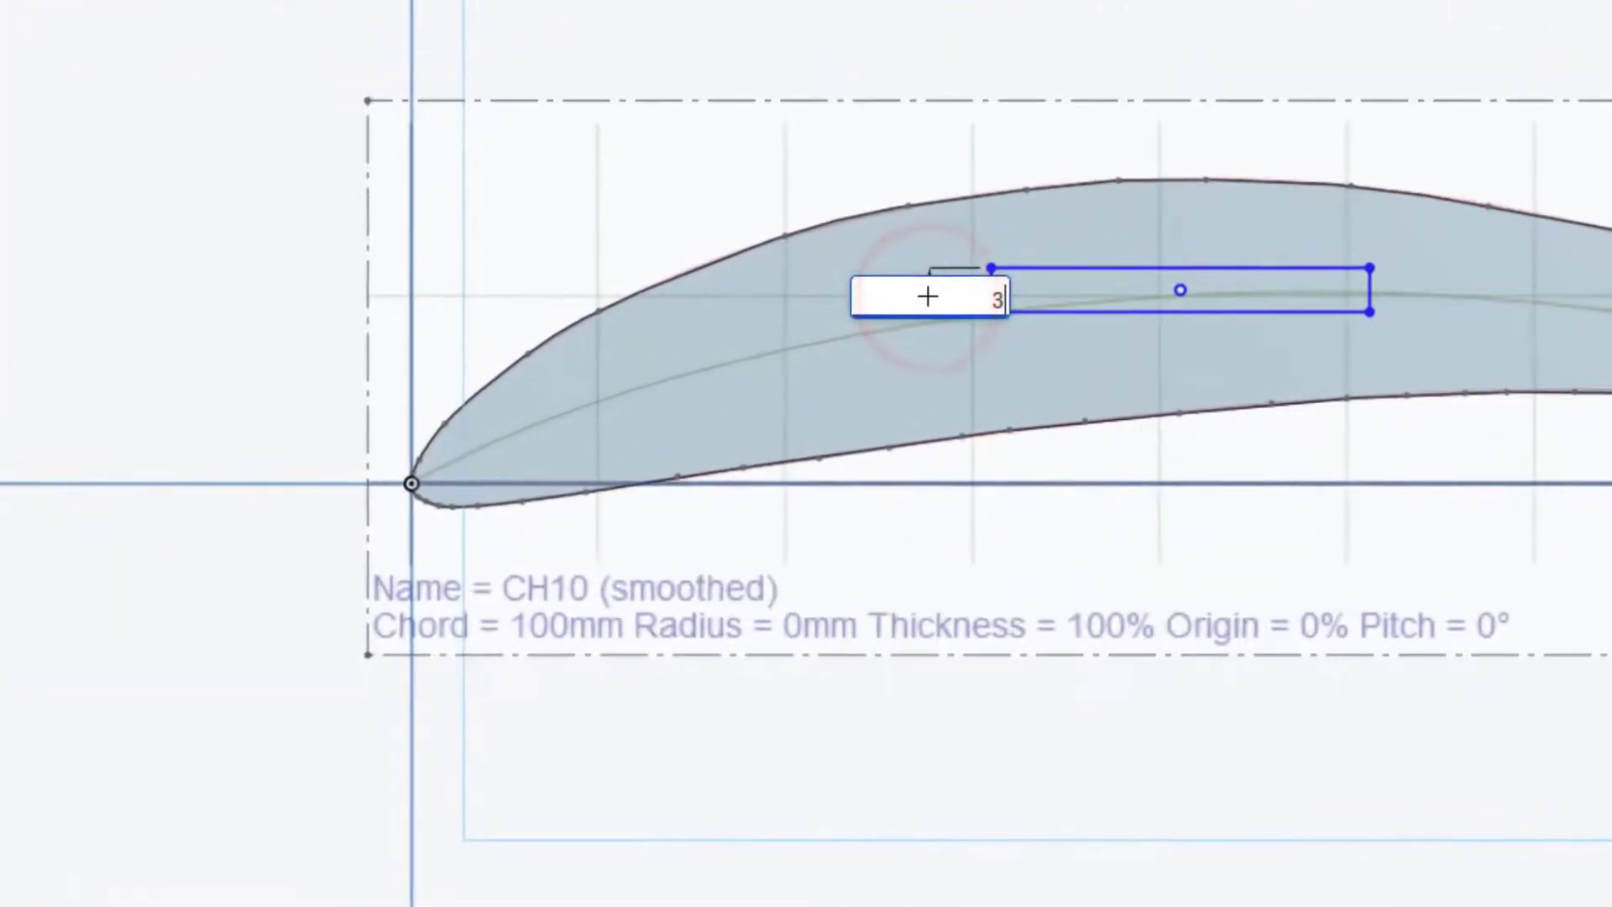
{"action": "key", "text": "Return"}
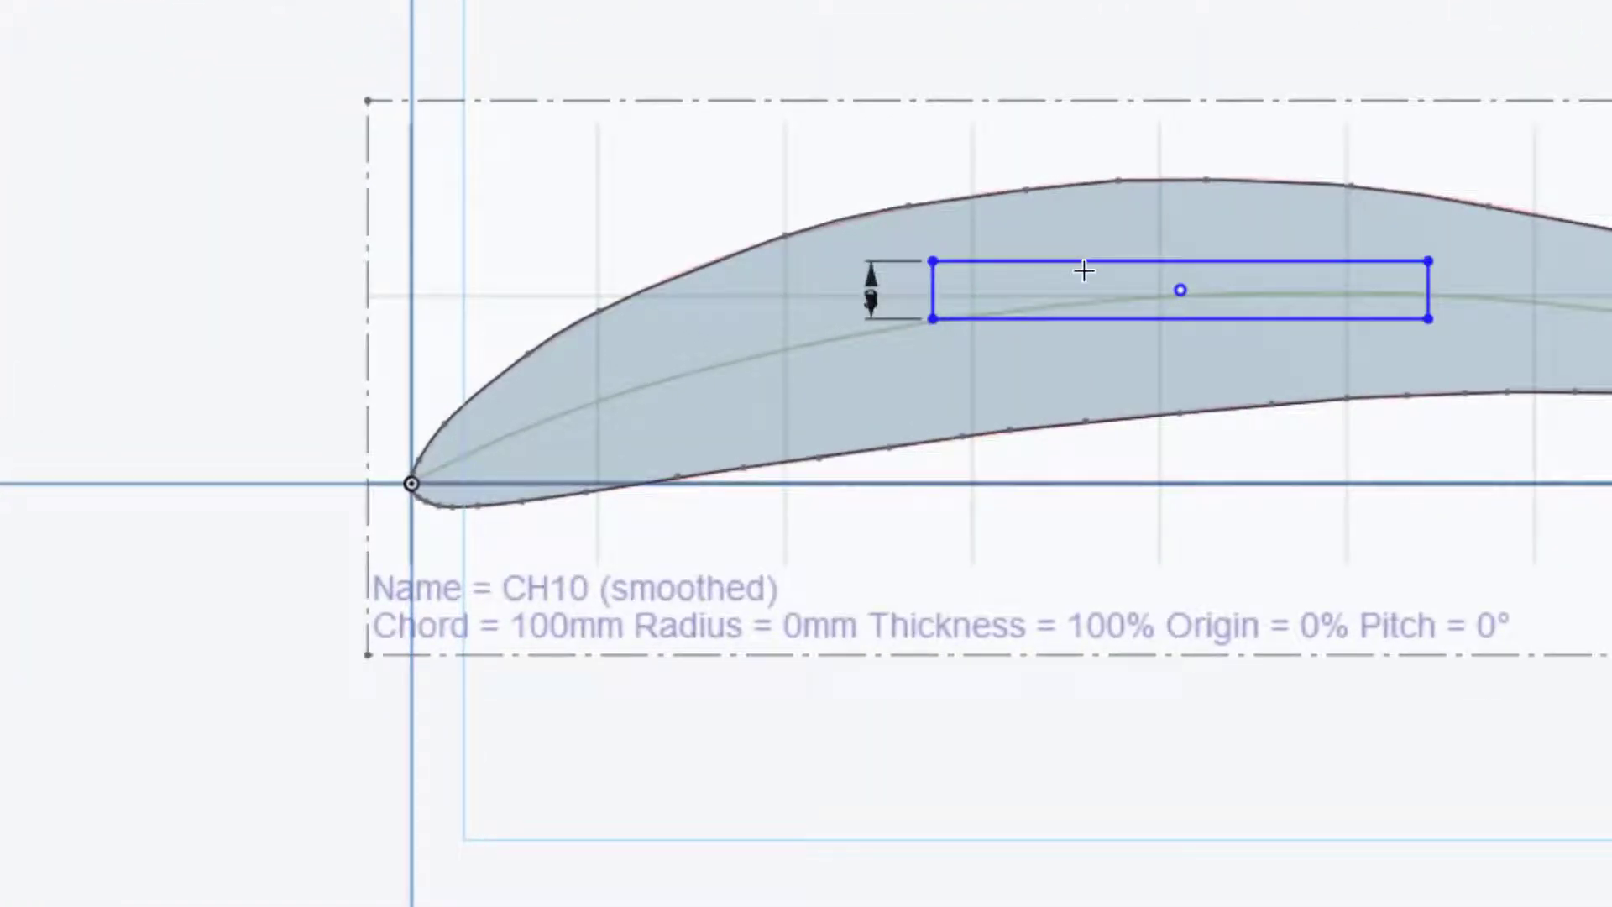
{"action": "left_click", "coordinate": [1083, 269]}
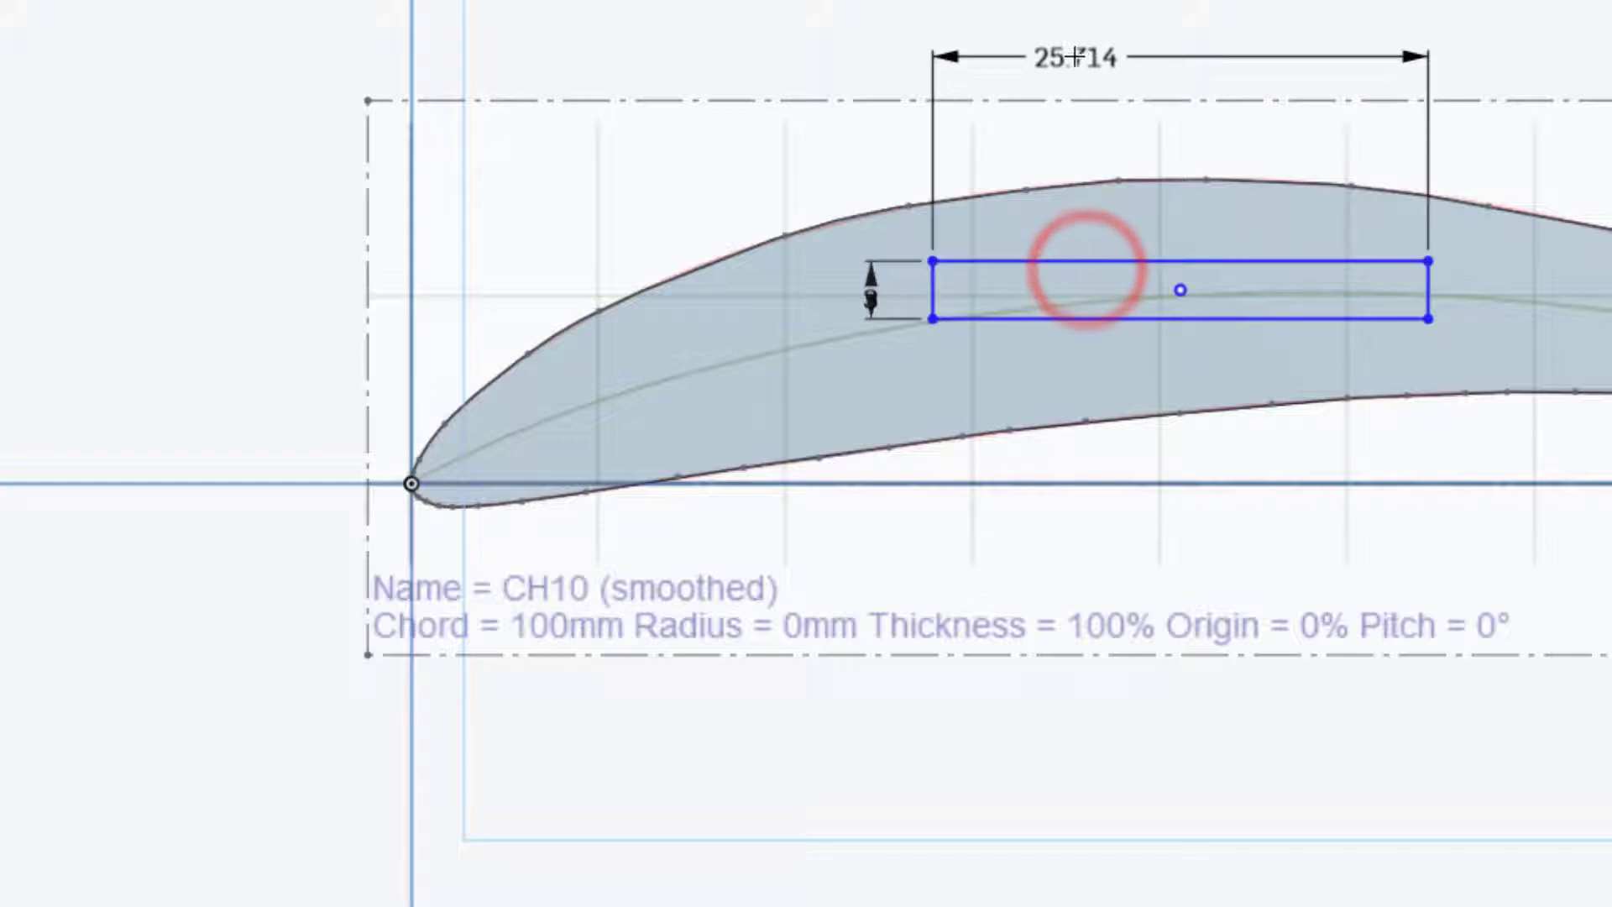
{"action": "left_click", "coordinate": [1075, 61]}
{"action": "type", "text": "15"}
{"action": "key", "text": "Return"}
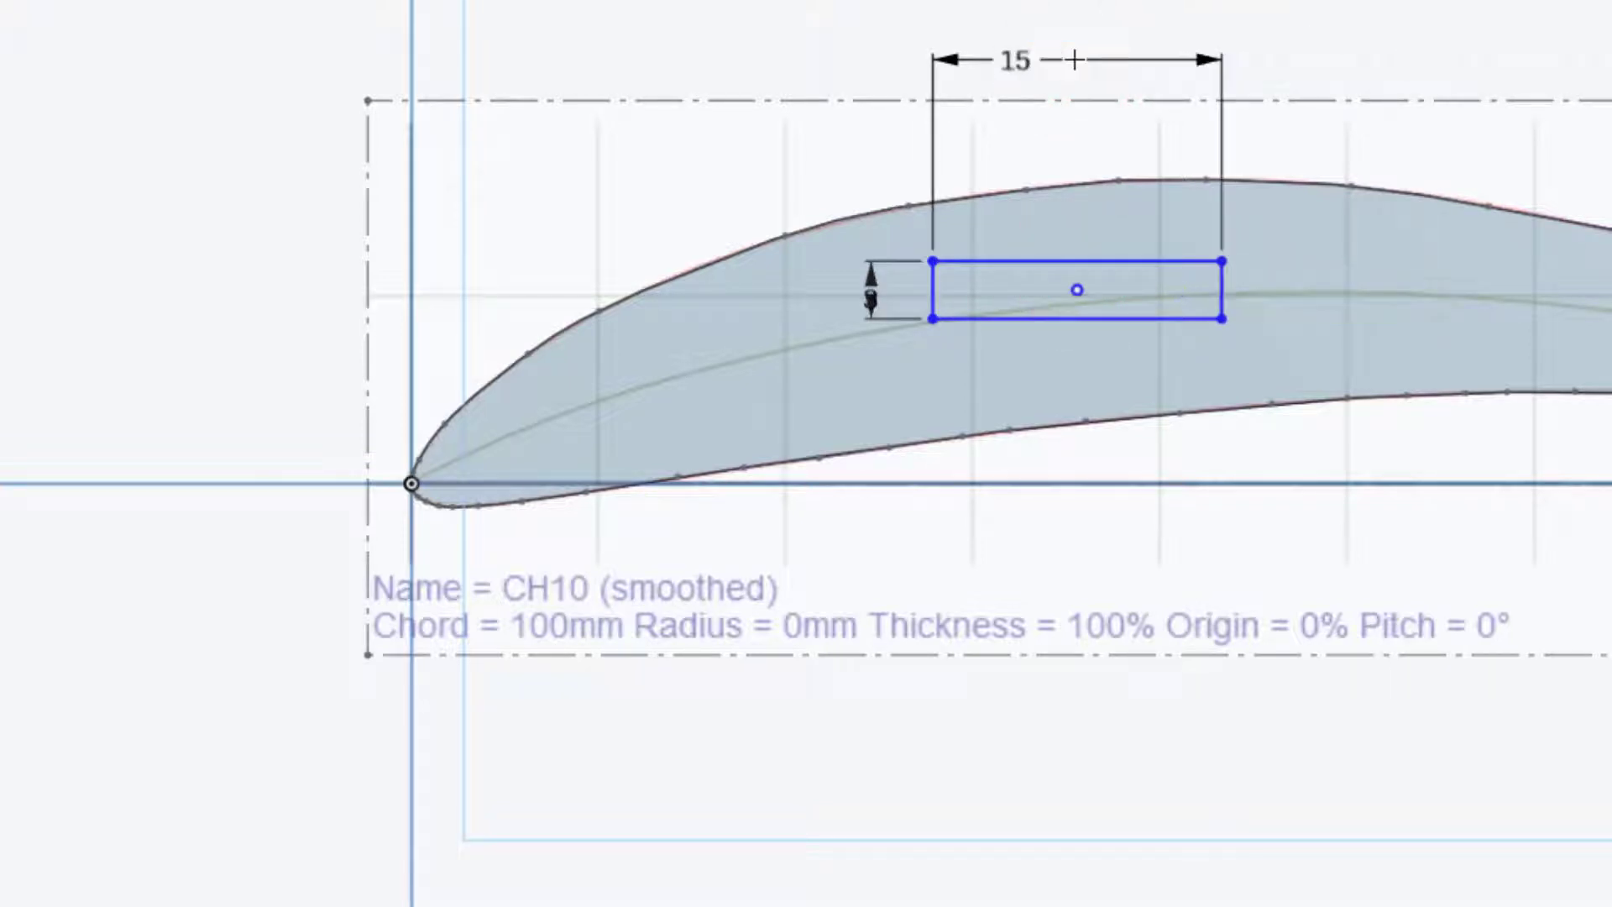
{"action": "double_click", "coordinate": [1010, 63]}
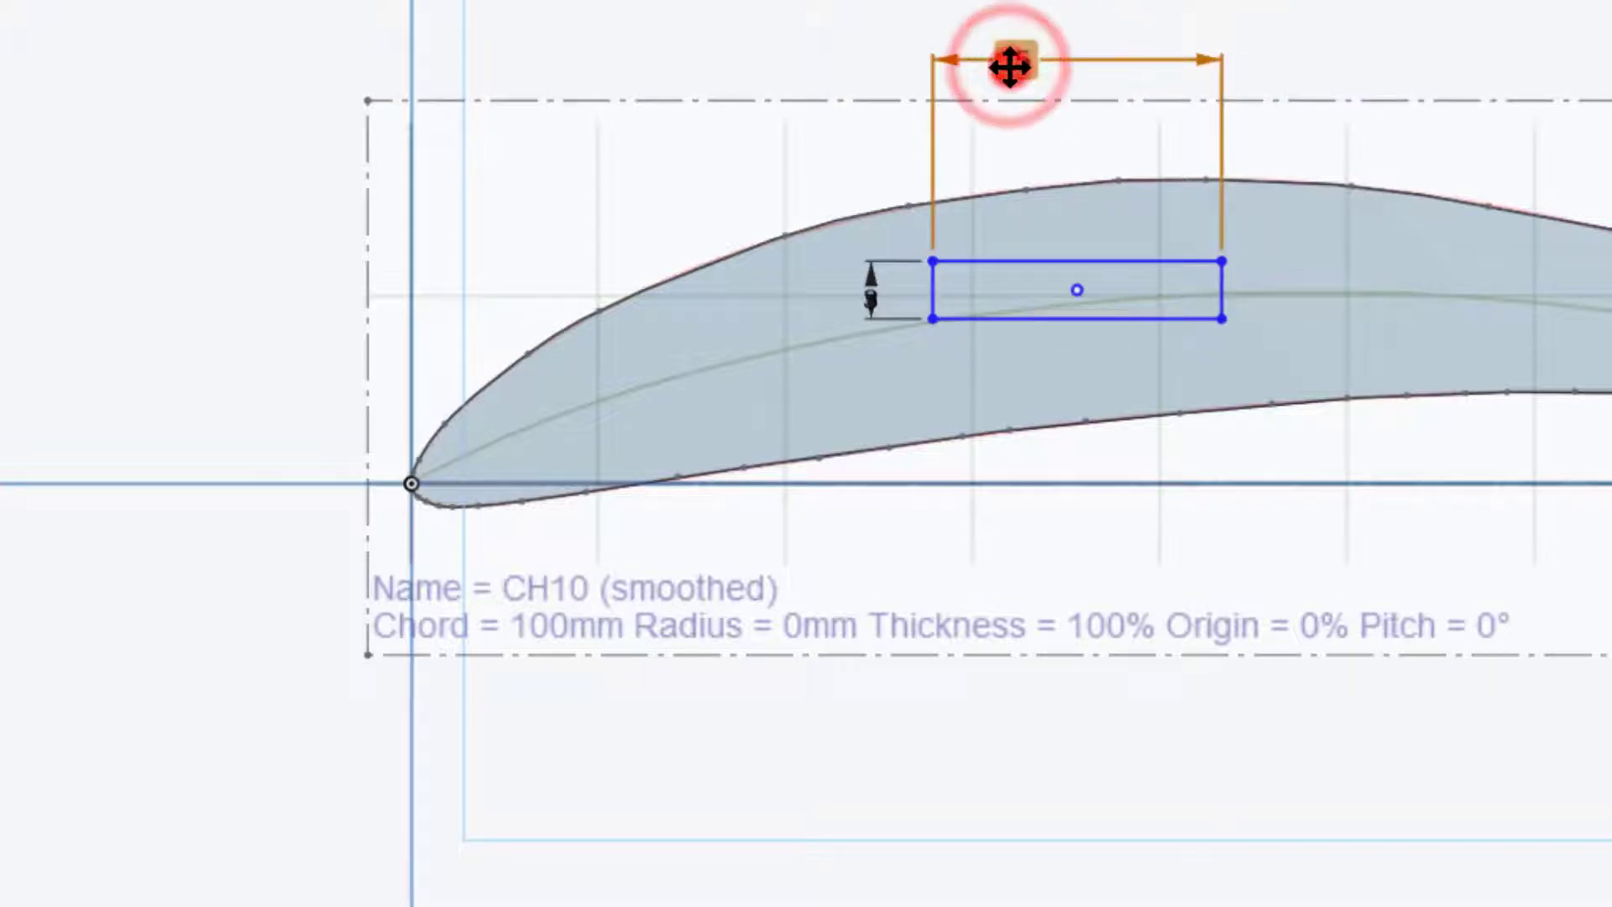
{"action": "type", "text": "20"}
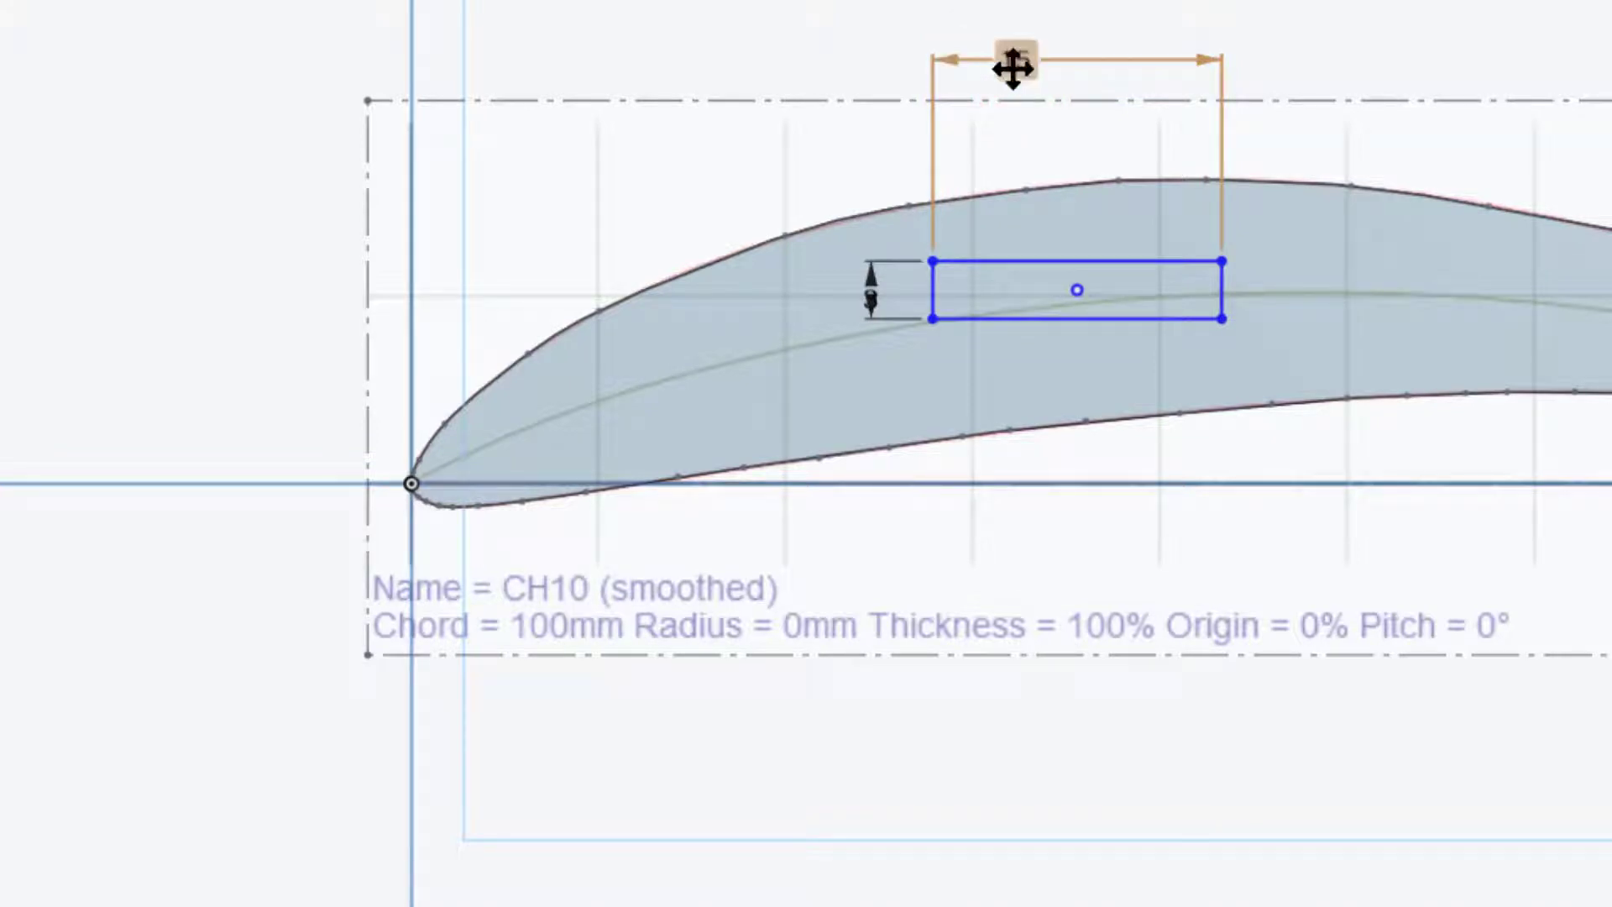
{"action": "key", "text": "Return"}
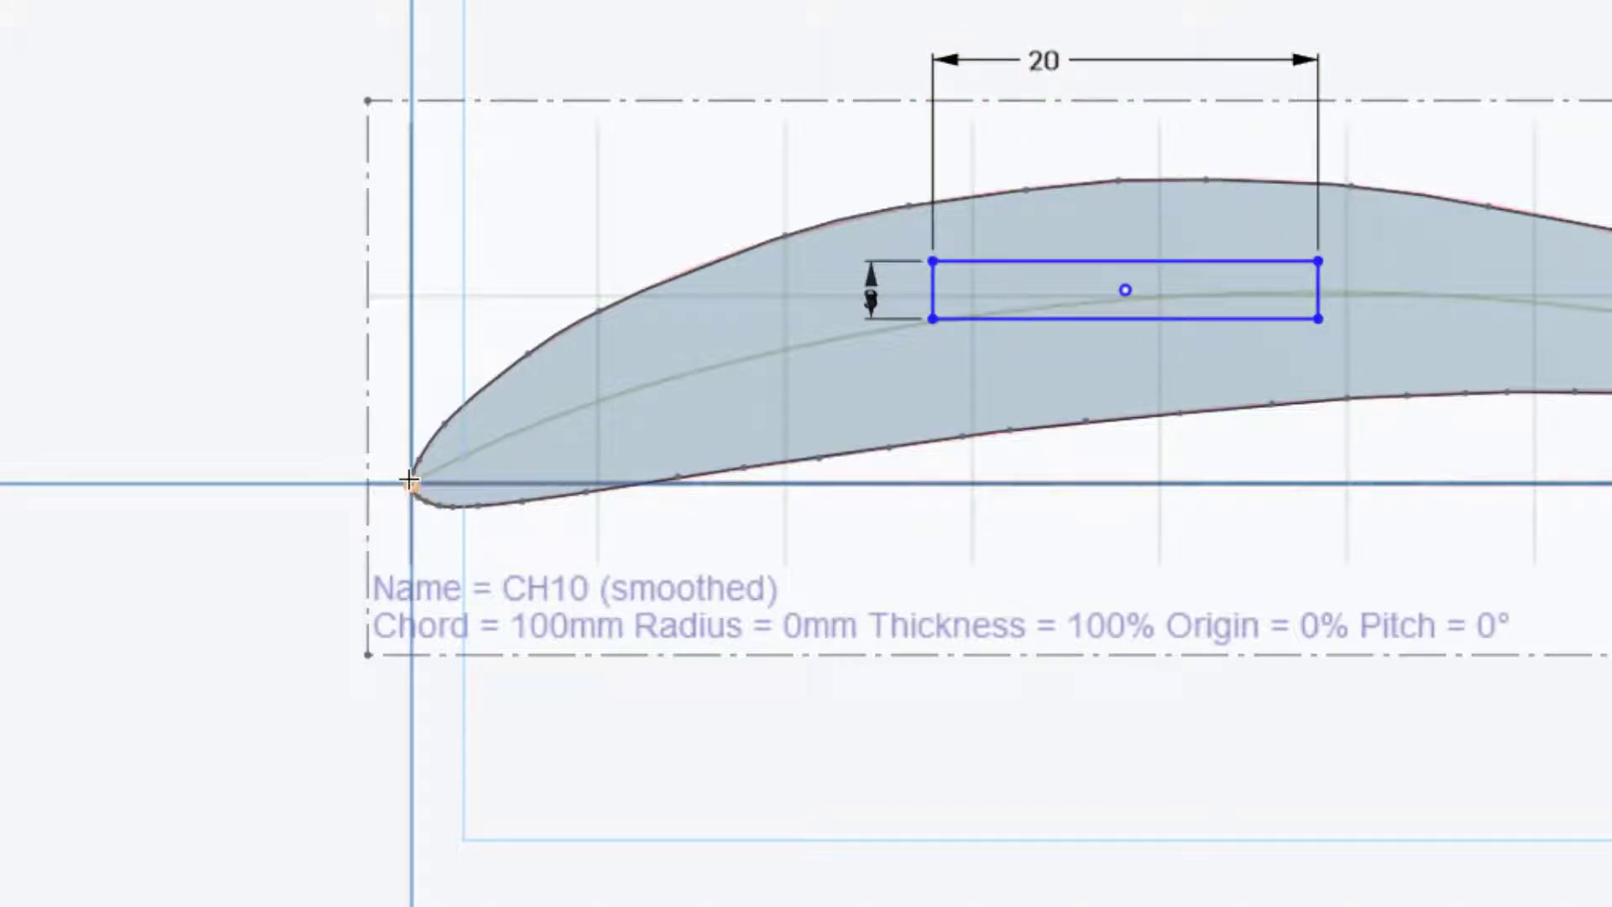
- Locate the rectangle's centre 40 mm from the vertical axis and 10 mm above the horizontal axis
{"action": "left_click", "coordinate": [411, 291]}
{"action": "left_click", "coordinate": [1129, 298]}
{"action": "left_click", "coordinate": [942, 580]}
{"action": "type", "text": "40"}
{"action": "key", "text": "Return"}
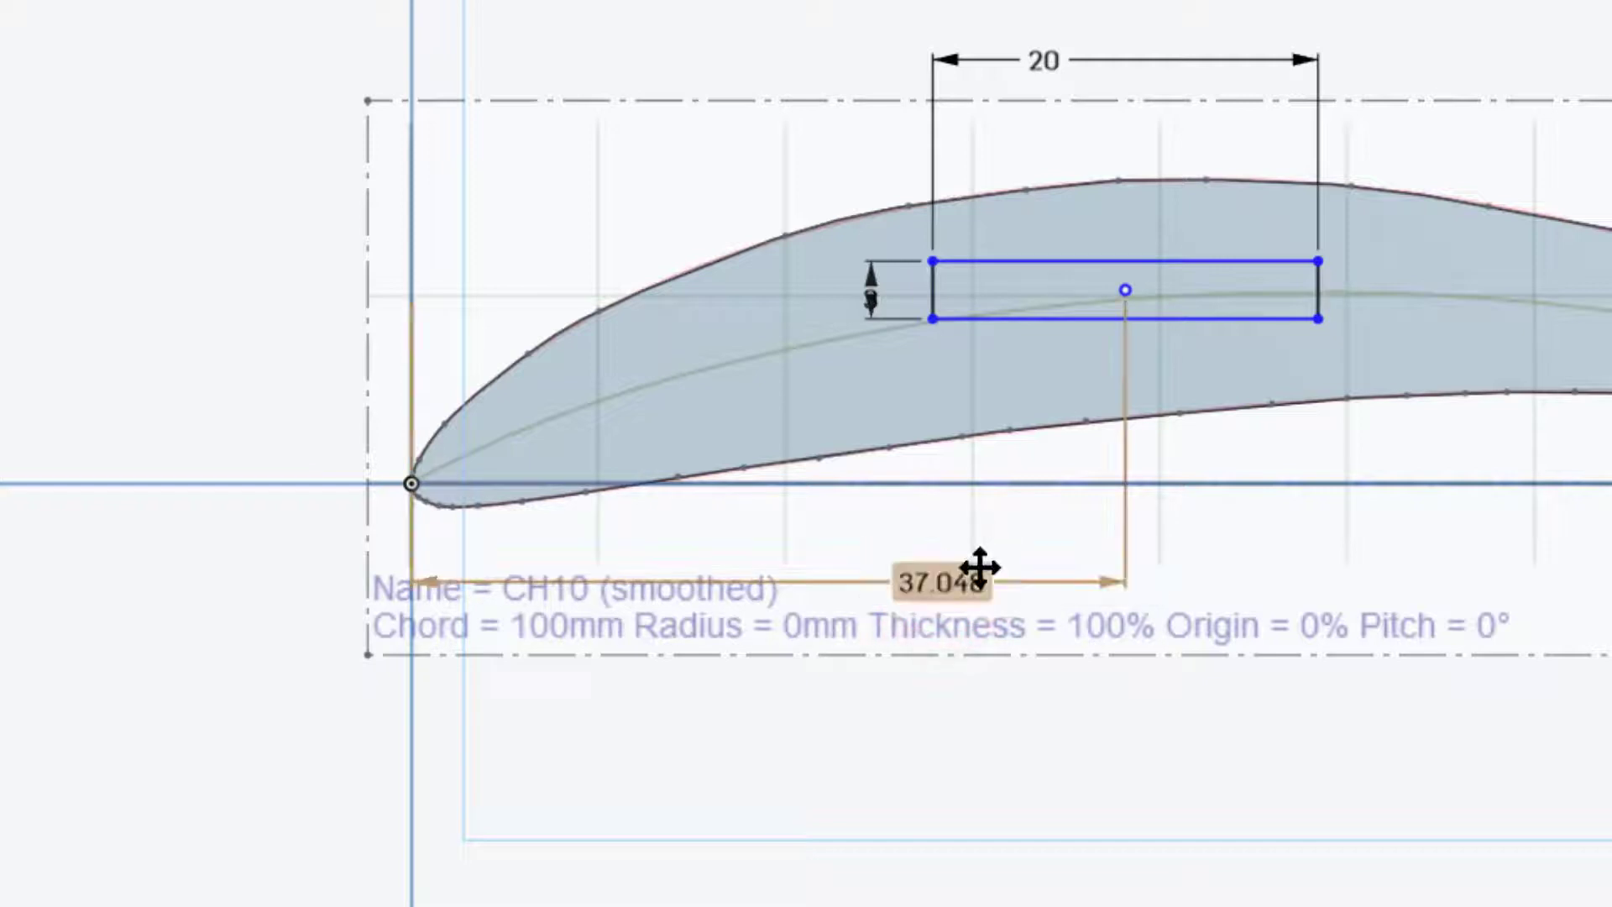
{"action": "left_click", "coordinate": [1379, 491]}
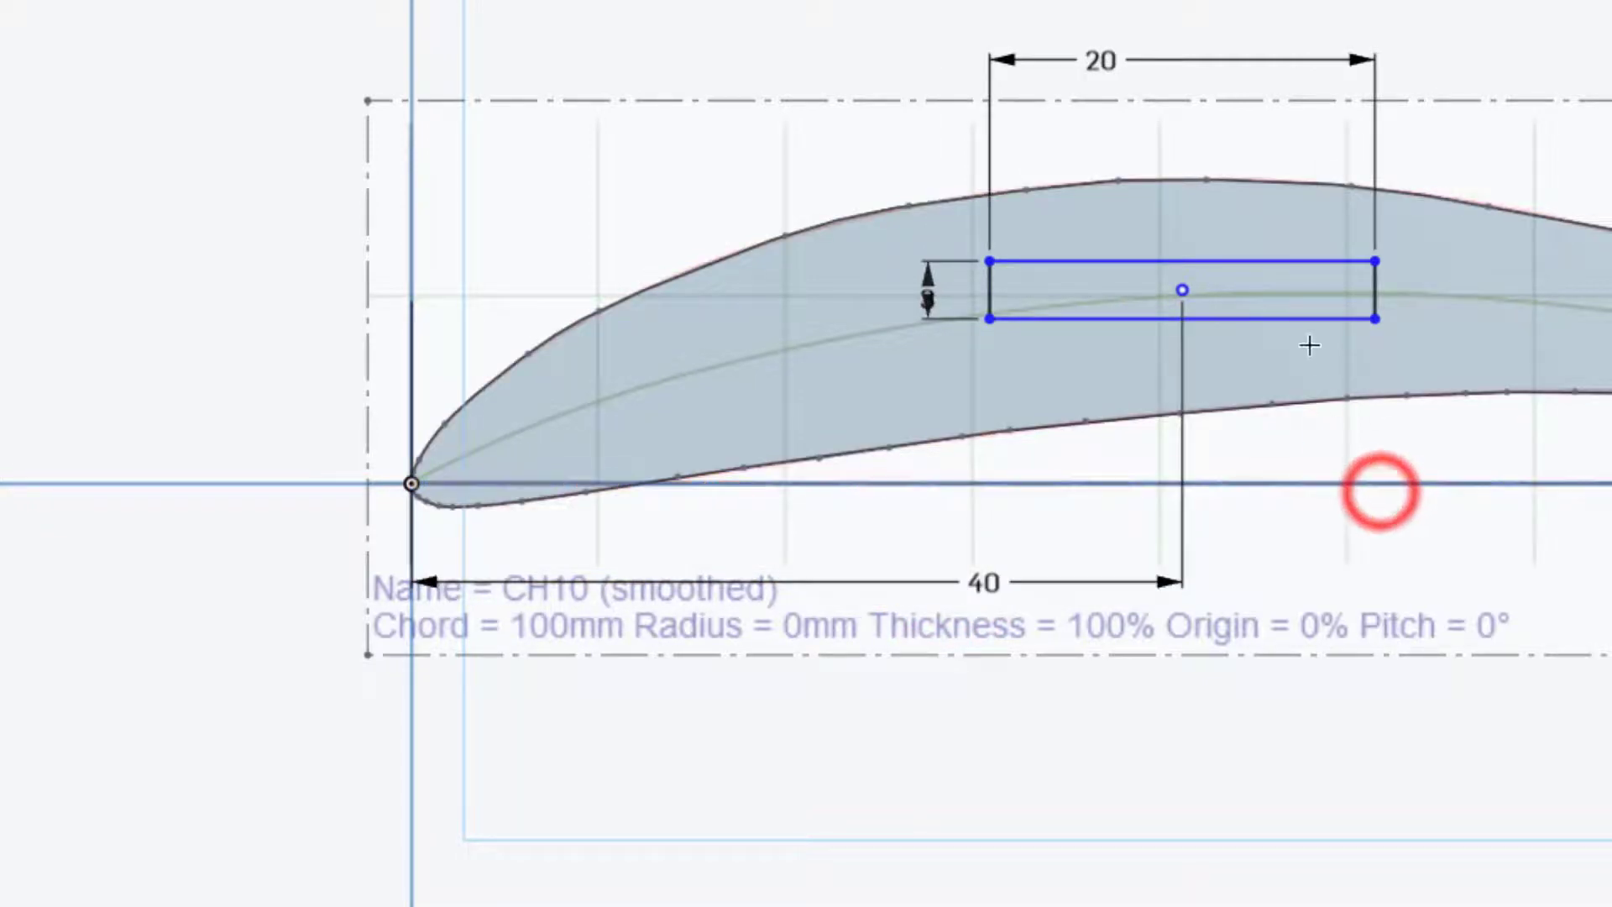
{"action": "left_click", "coordinate": [1181, 297]}
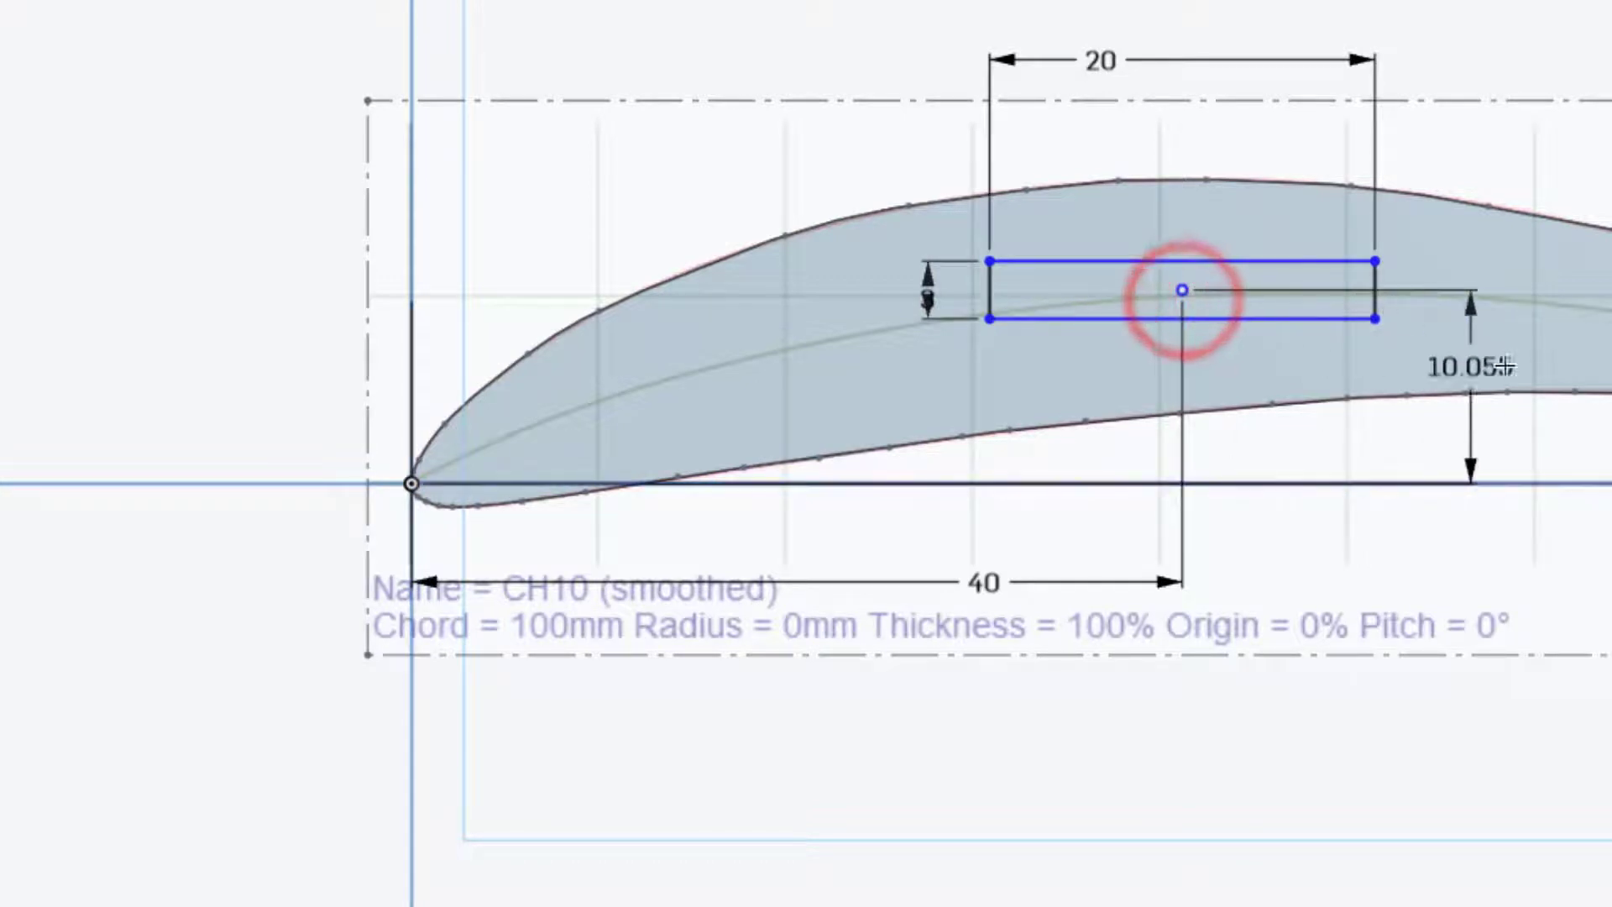
{"action": "left_click", "coordinate": [1547, 356]}
{"action": "type", "text": "10"}
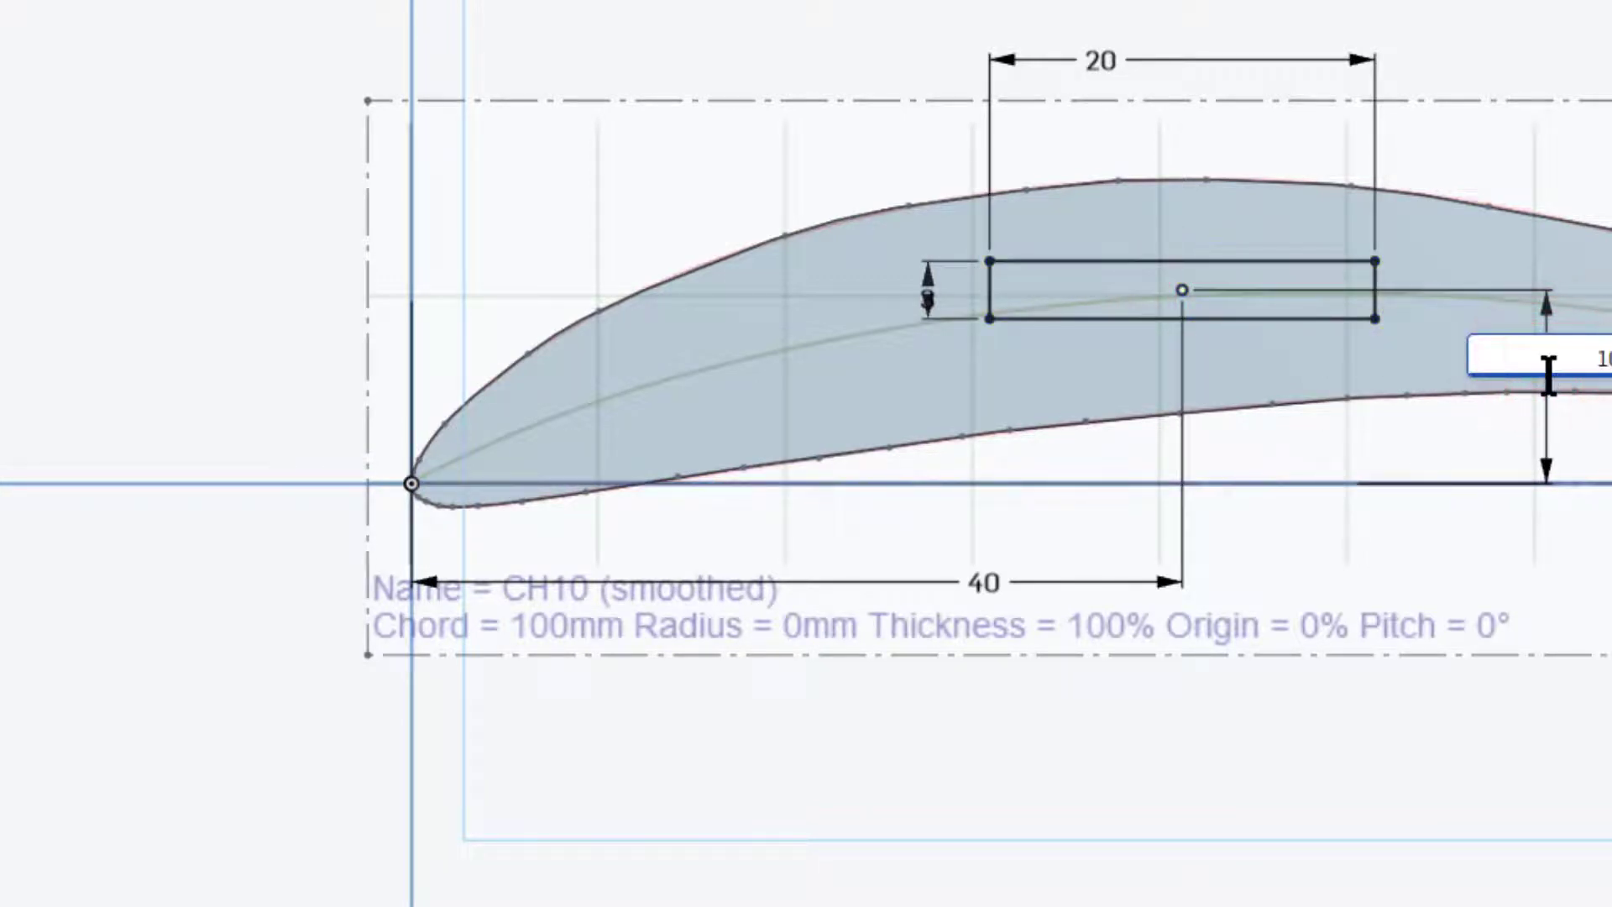
{"action": "key", "text": "Return"}
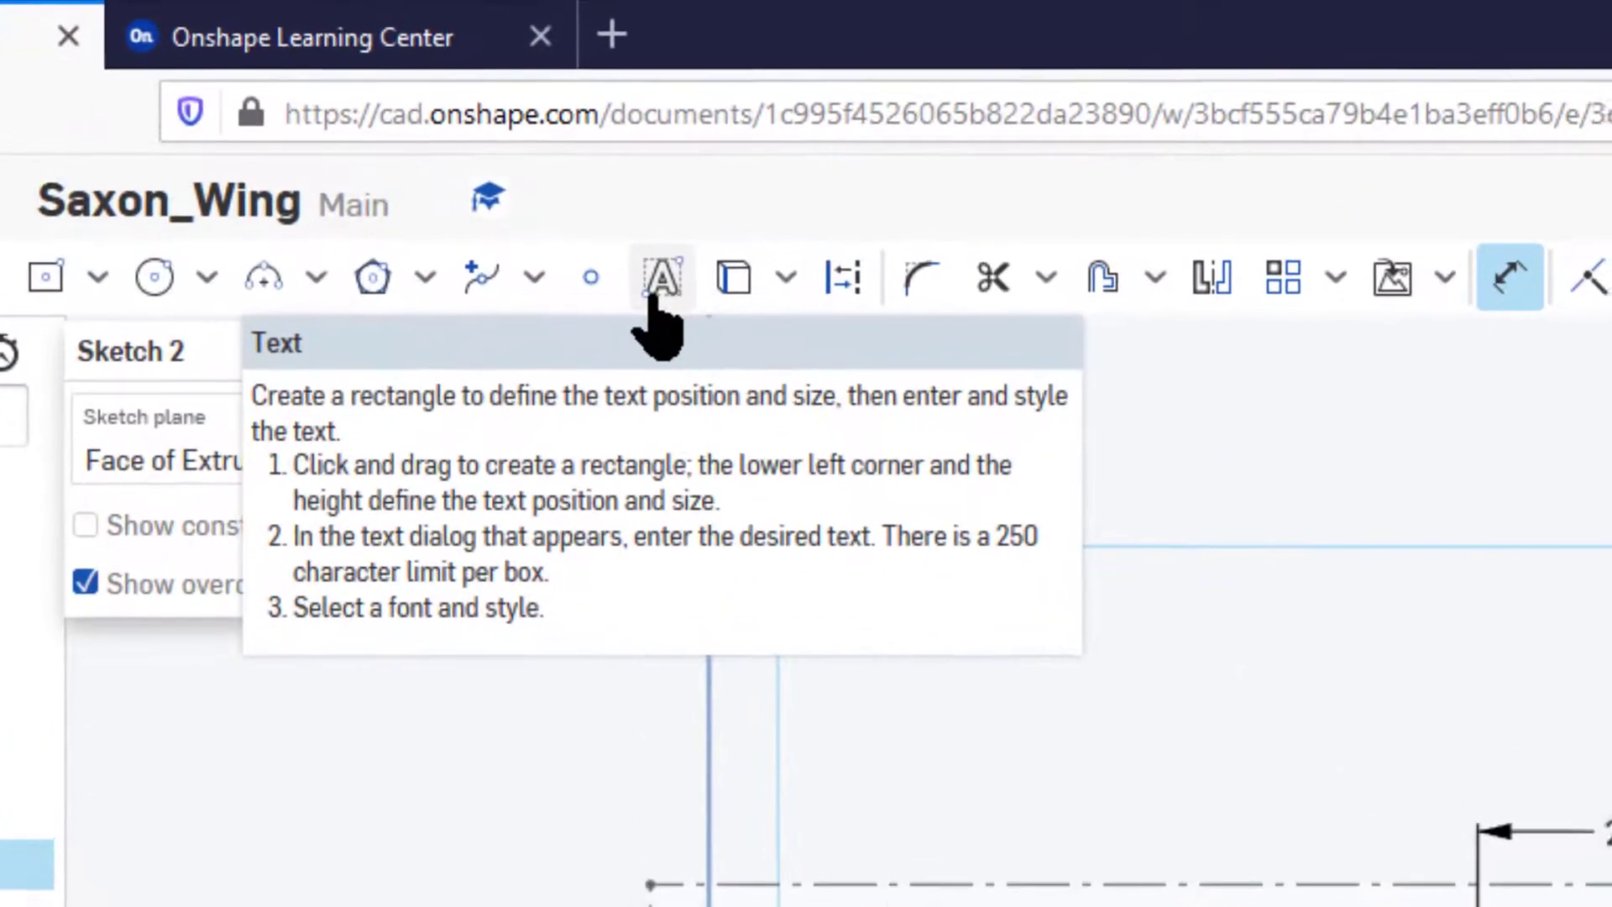
- Add the sketch text 'Saxon' in a text box inside the wing
{"action": "left_click", "coordinate": [654, 290]}
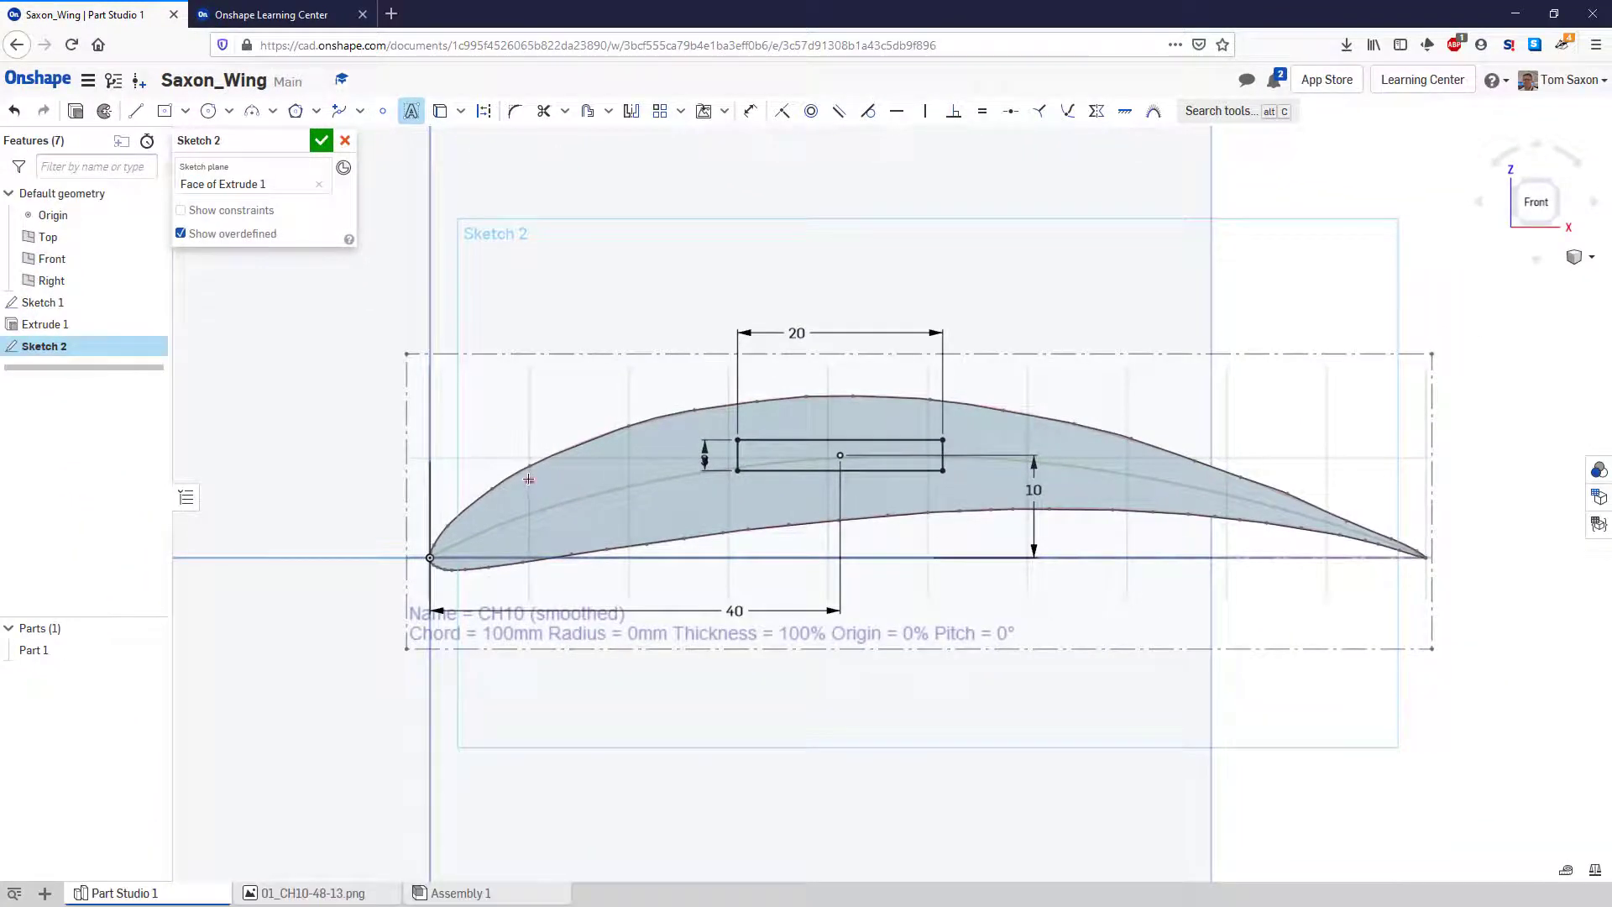
{"action": "left_click", "coordinate": [529, 478]}
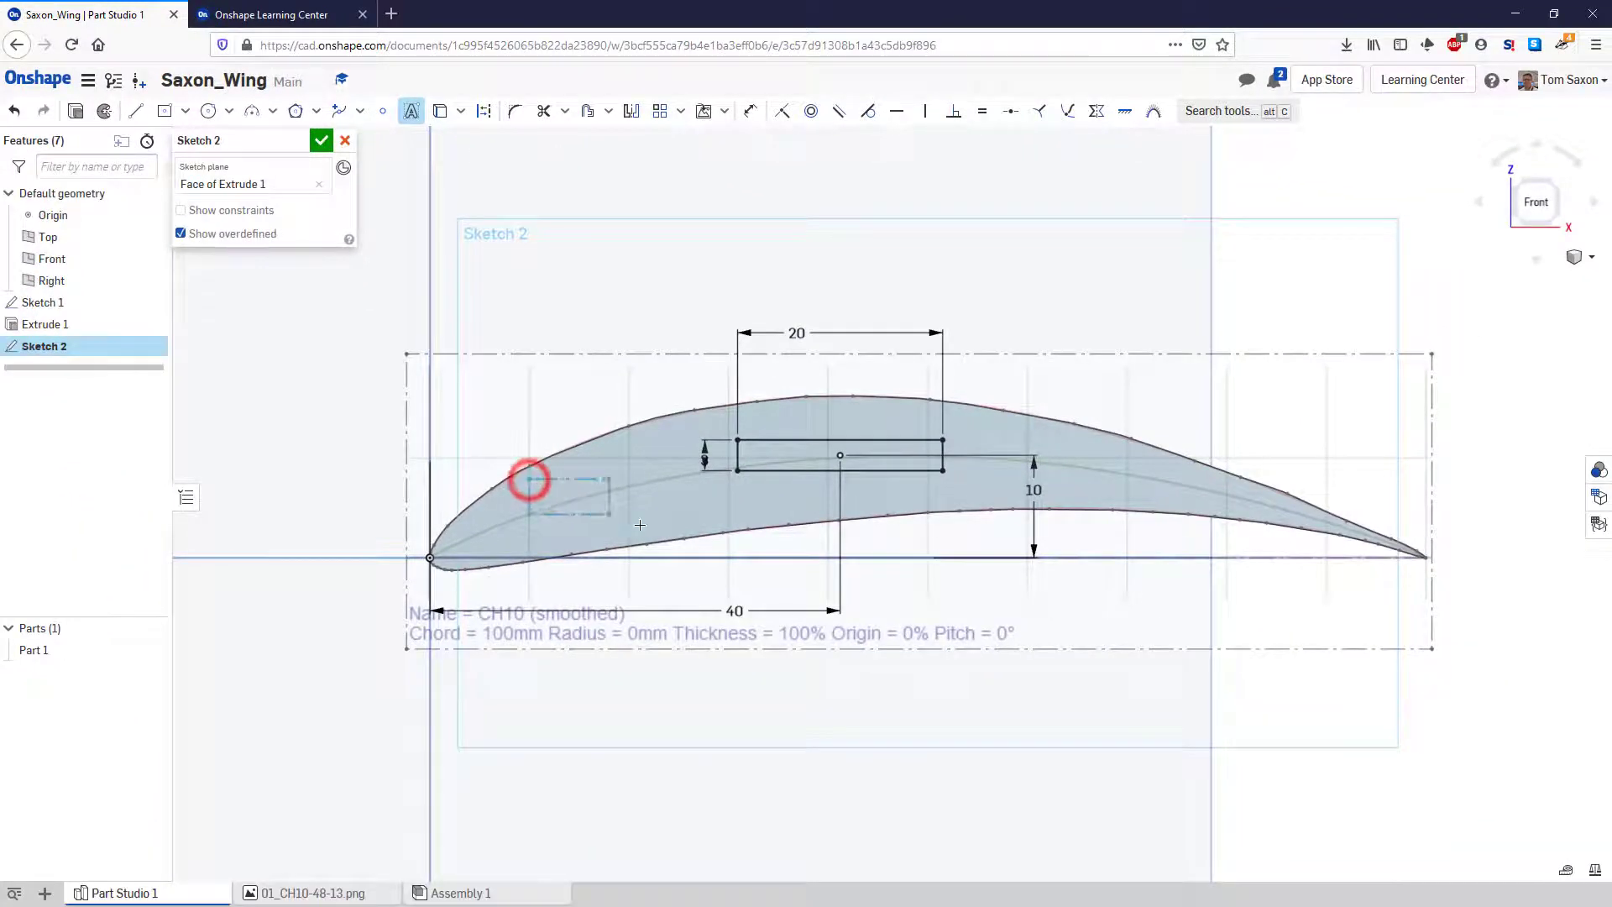
{"action": "left_click", "coordinate": [705, 516]}
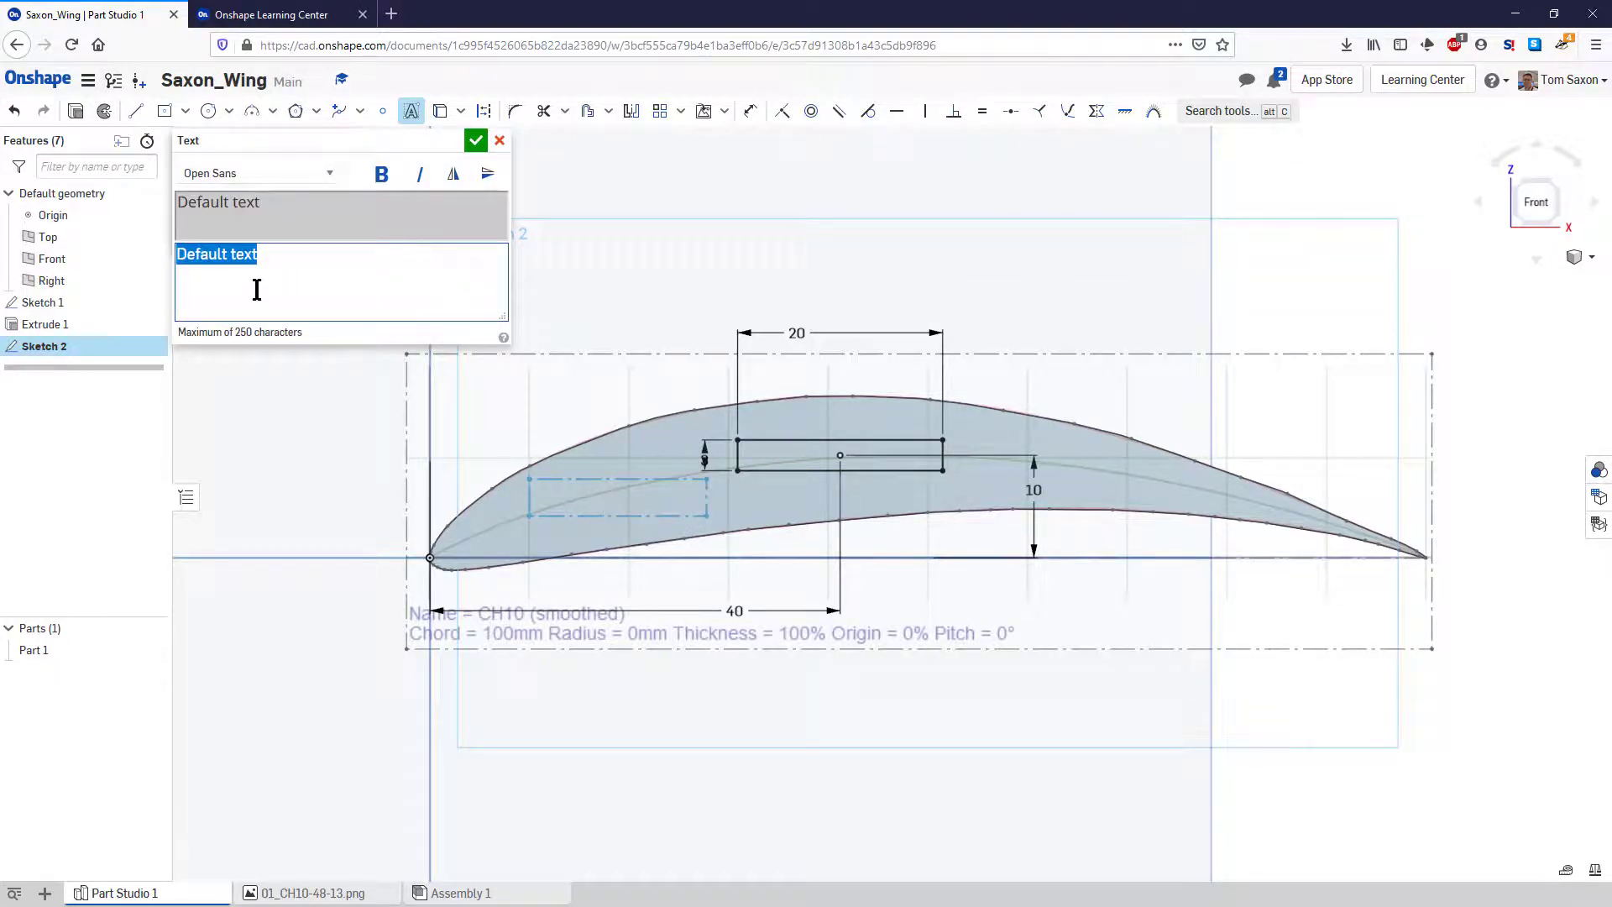
{"action": "type", "text": "Saxon"}
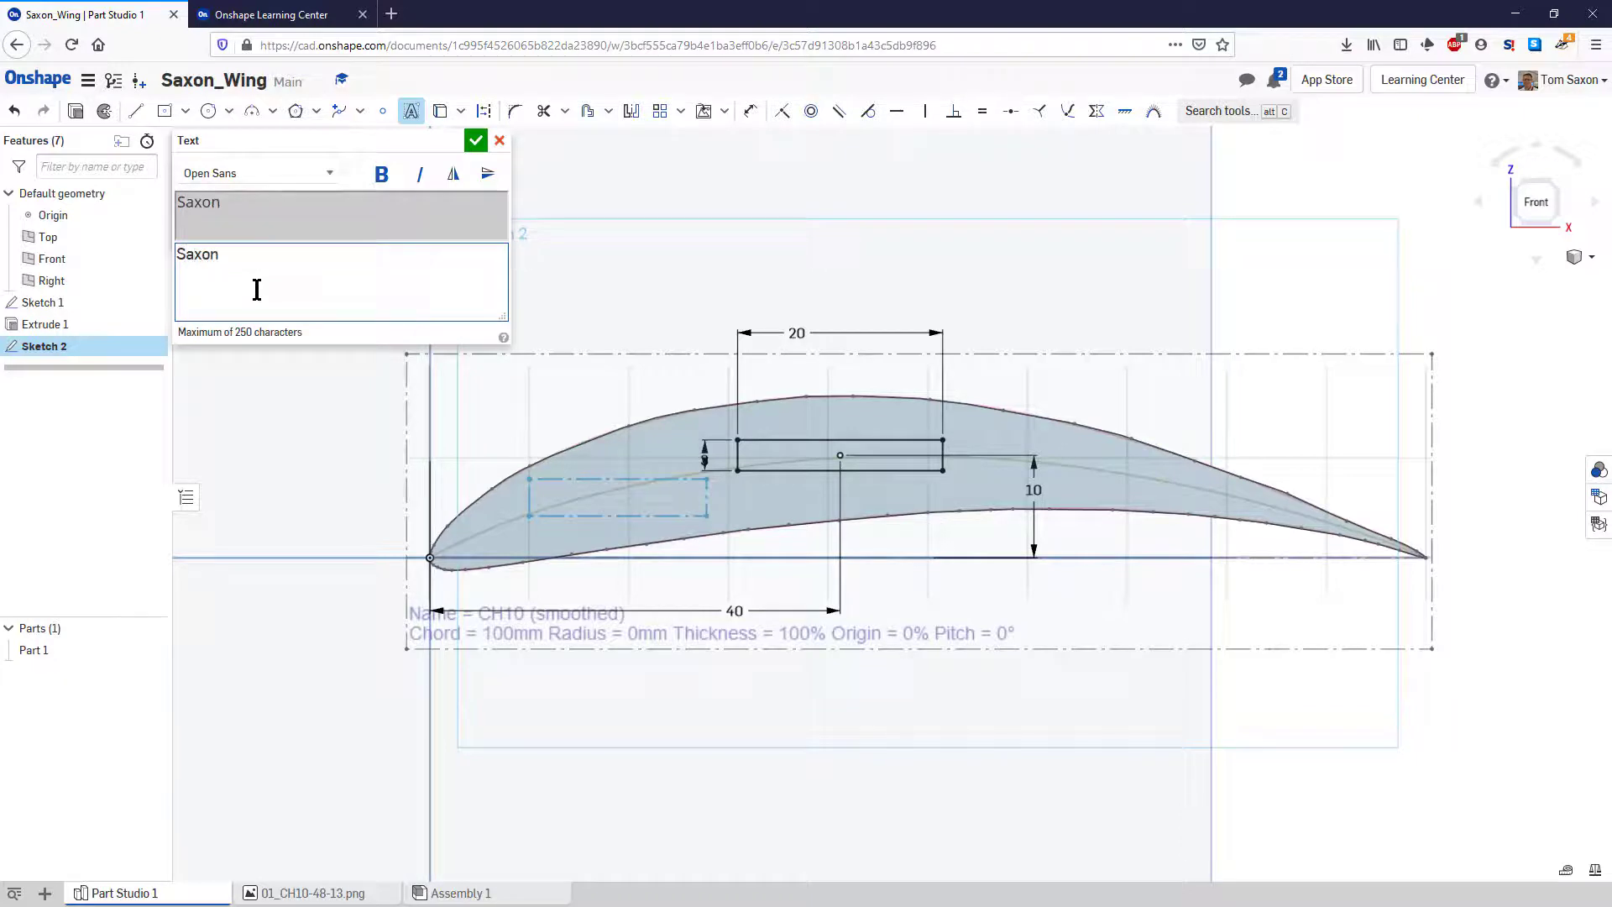
{"action": "left_click", "coordinate": [481, 147]}
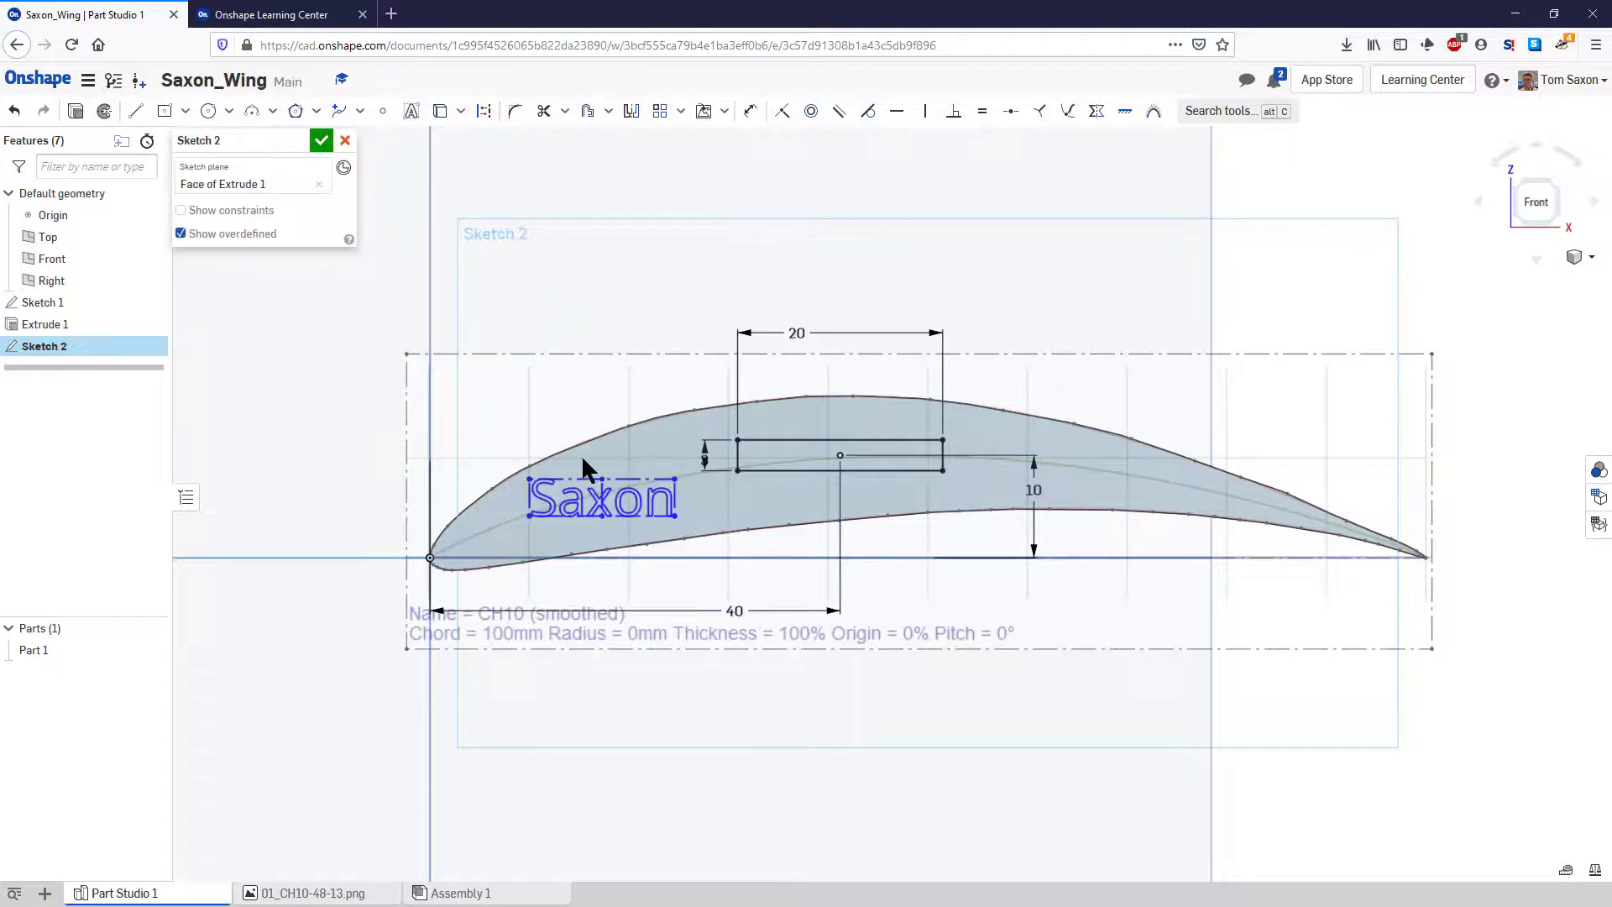
- Shift the Saxon text slightly right within the wing outline
{"action": "left_click", "coordinate": [674, 513]}
{"action": "left_click_drag", "start_coordinate": [673, 511], "coordinate": [701, 509]}
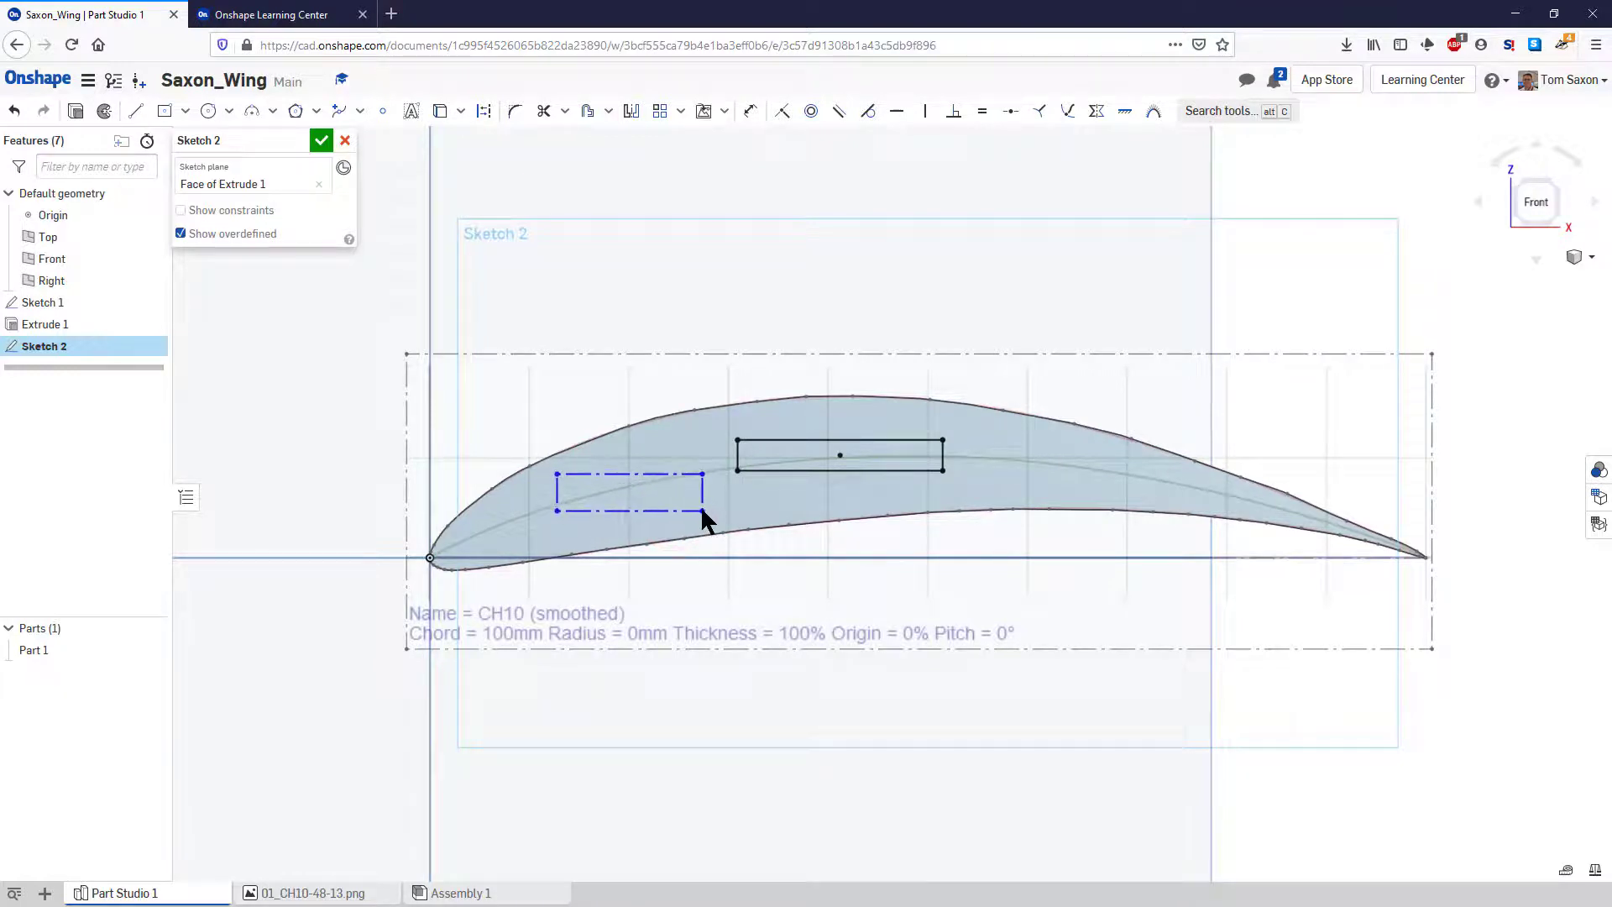
{"action": "left_click", "coordinate": [335, 453]}
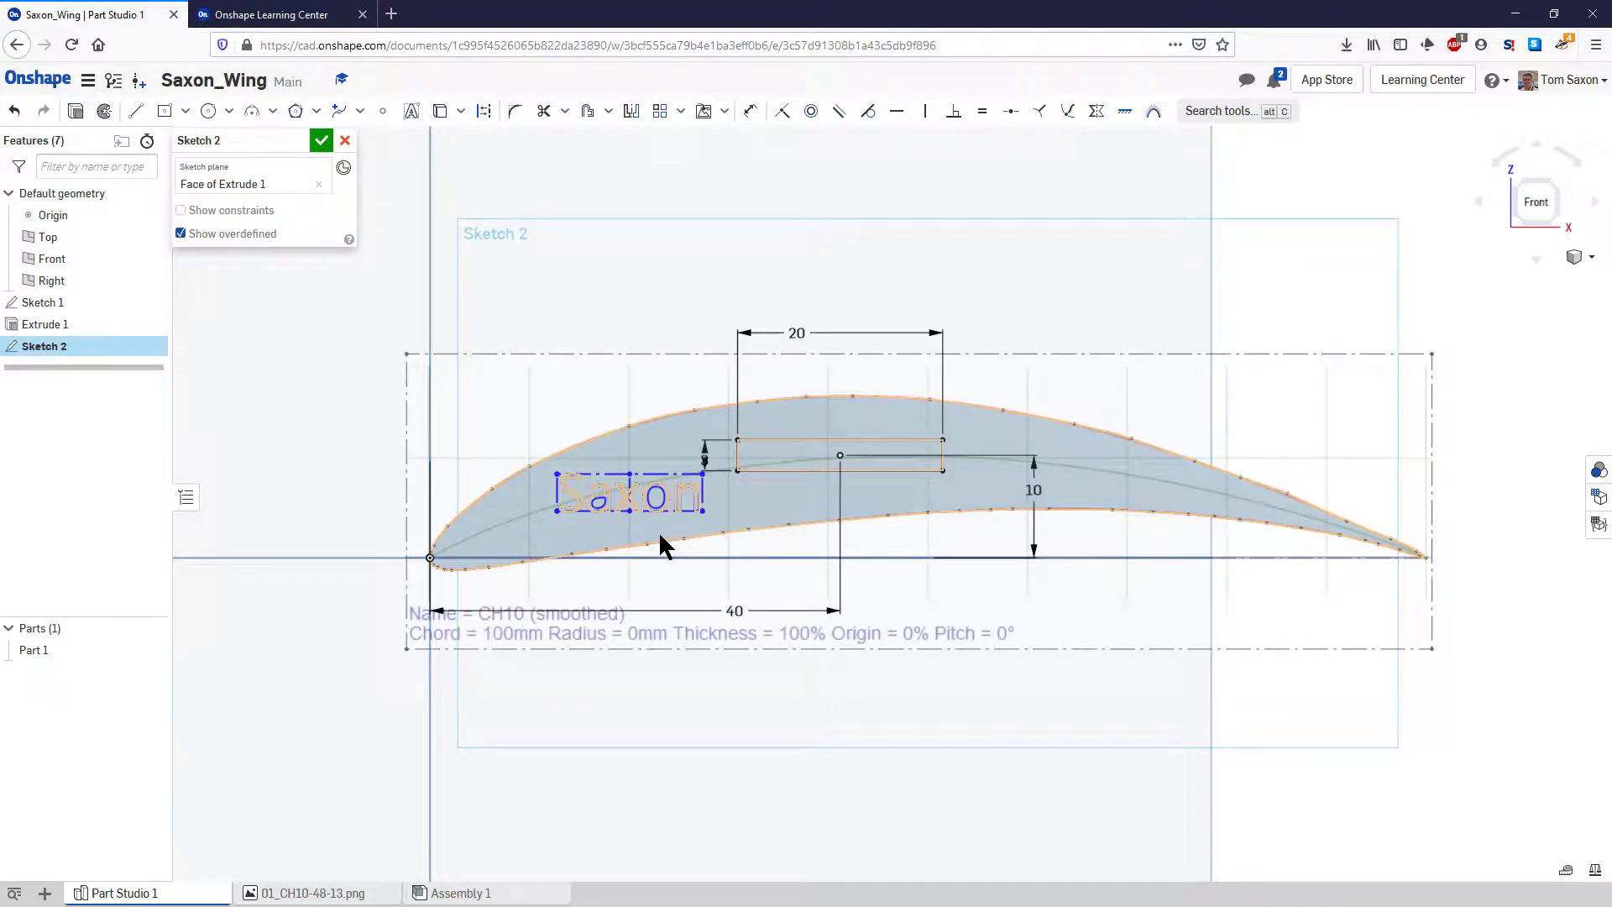
{"action": "left_click", "coordinate": [306, 426]}
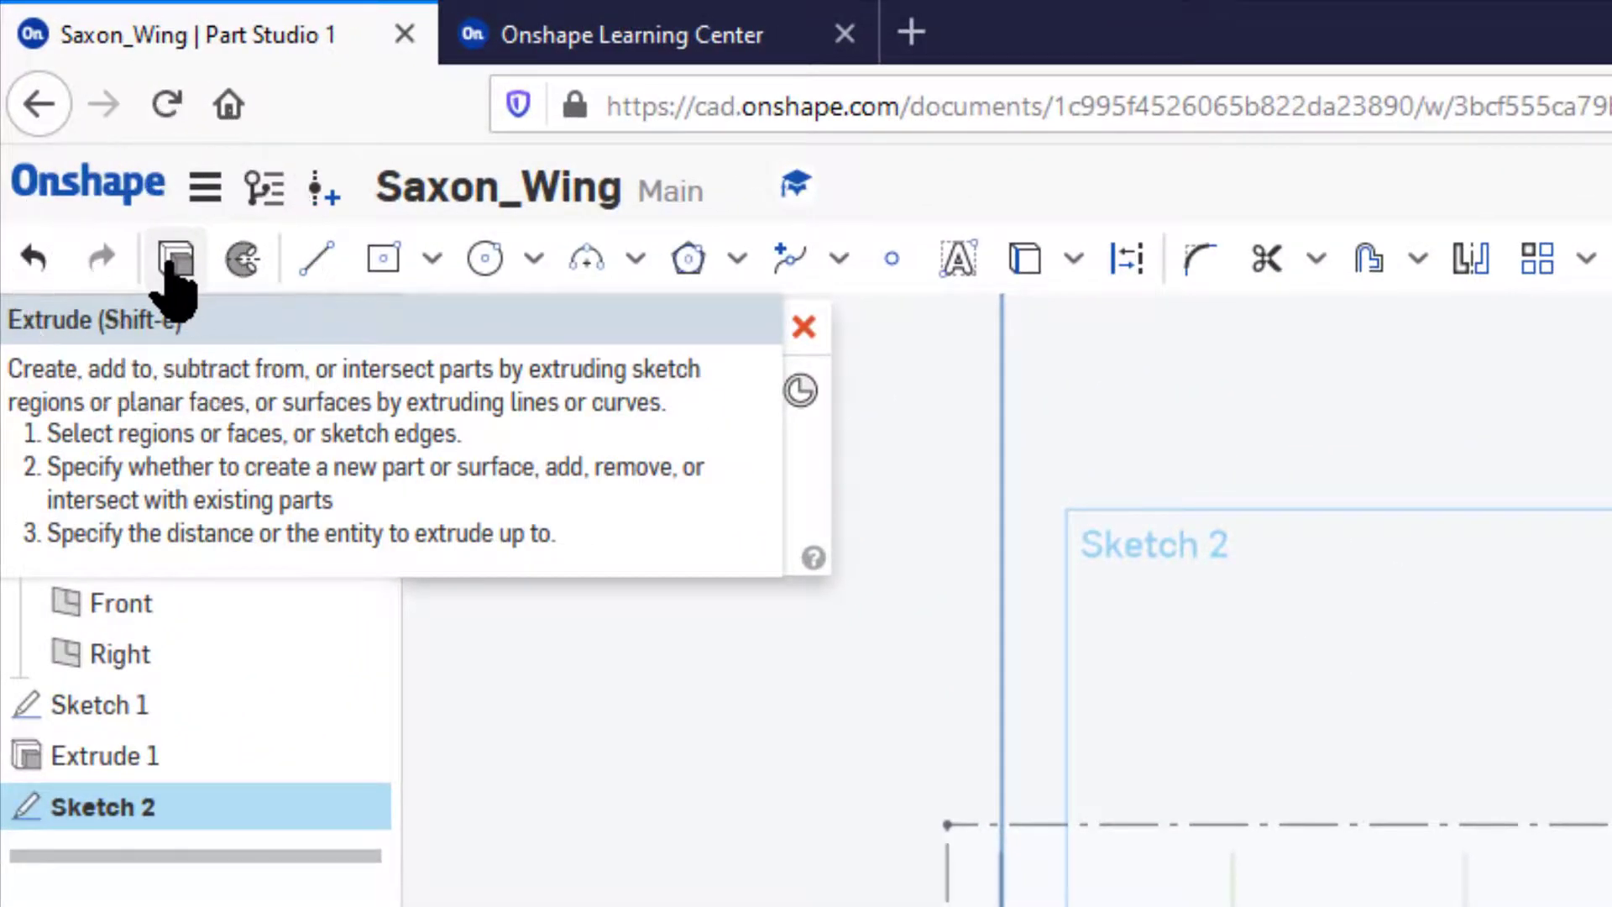
- Cut the slot and Saxon text 3 mm into the wing's end face with a Remove extrude
{"action": "left_click", "coordinate": [175, 260]}
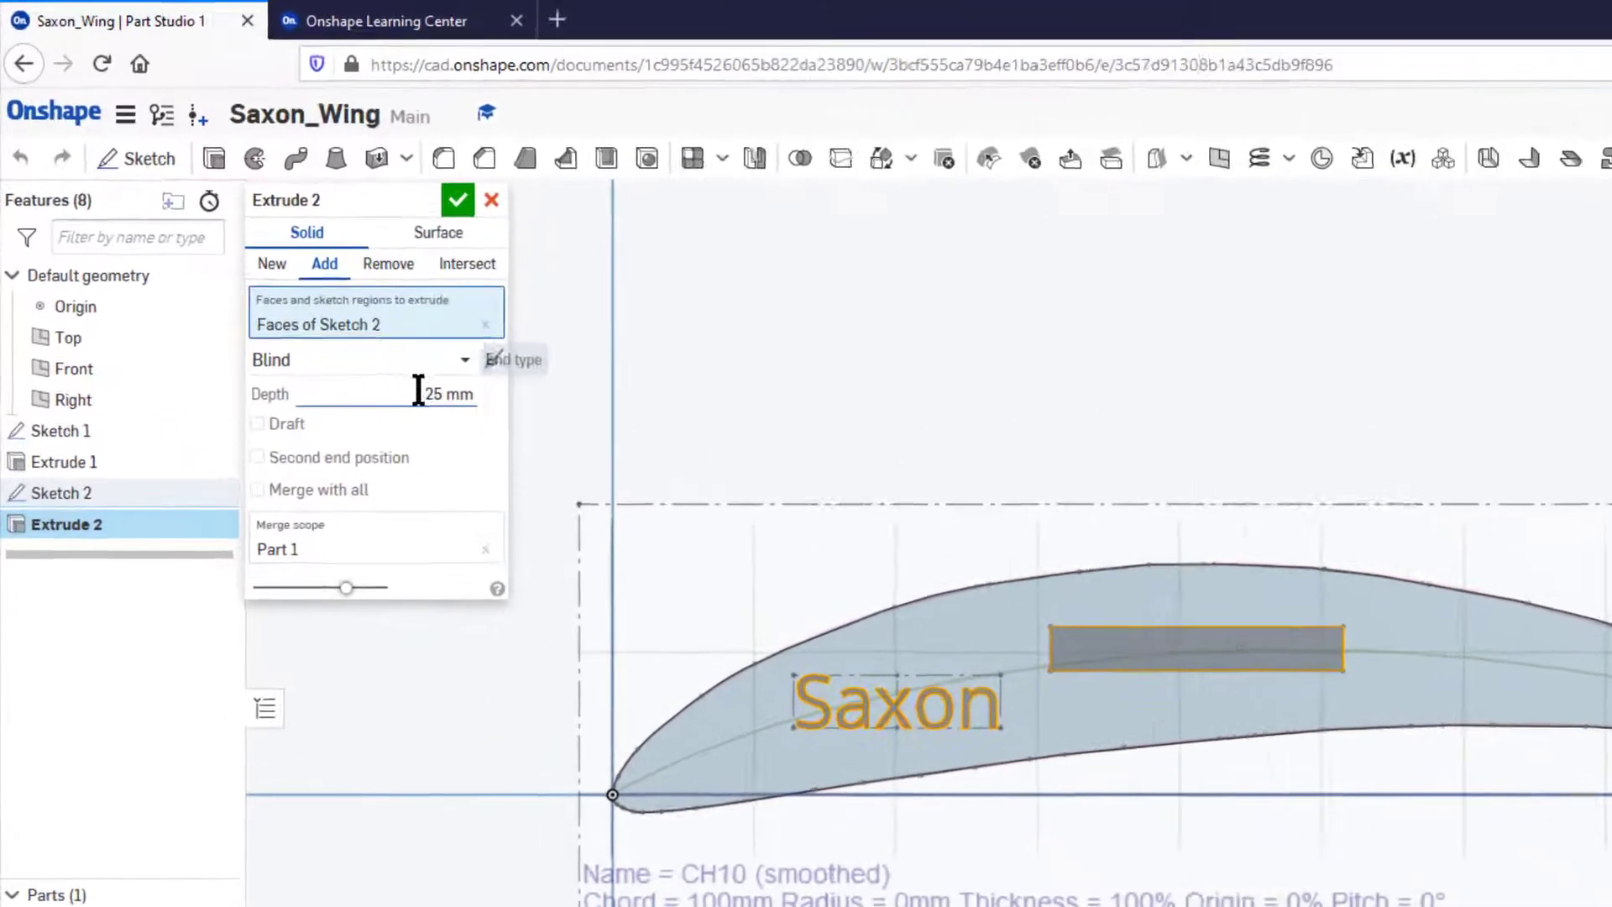
{"action": "left_click", "coordinate": [316, 293]}
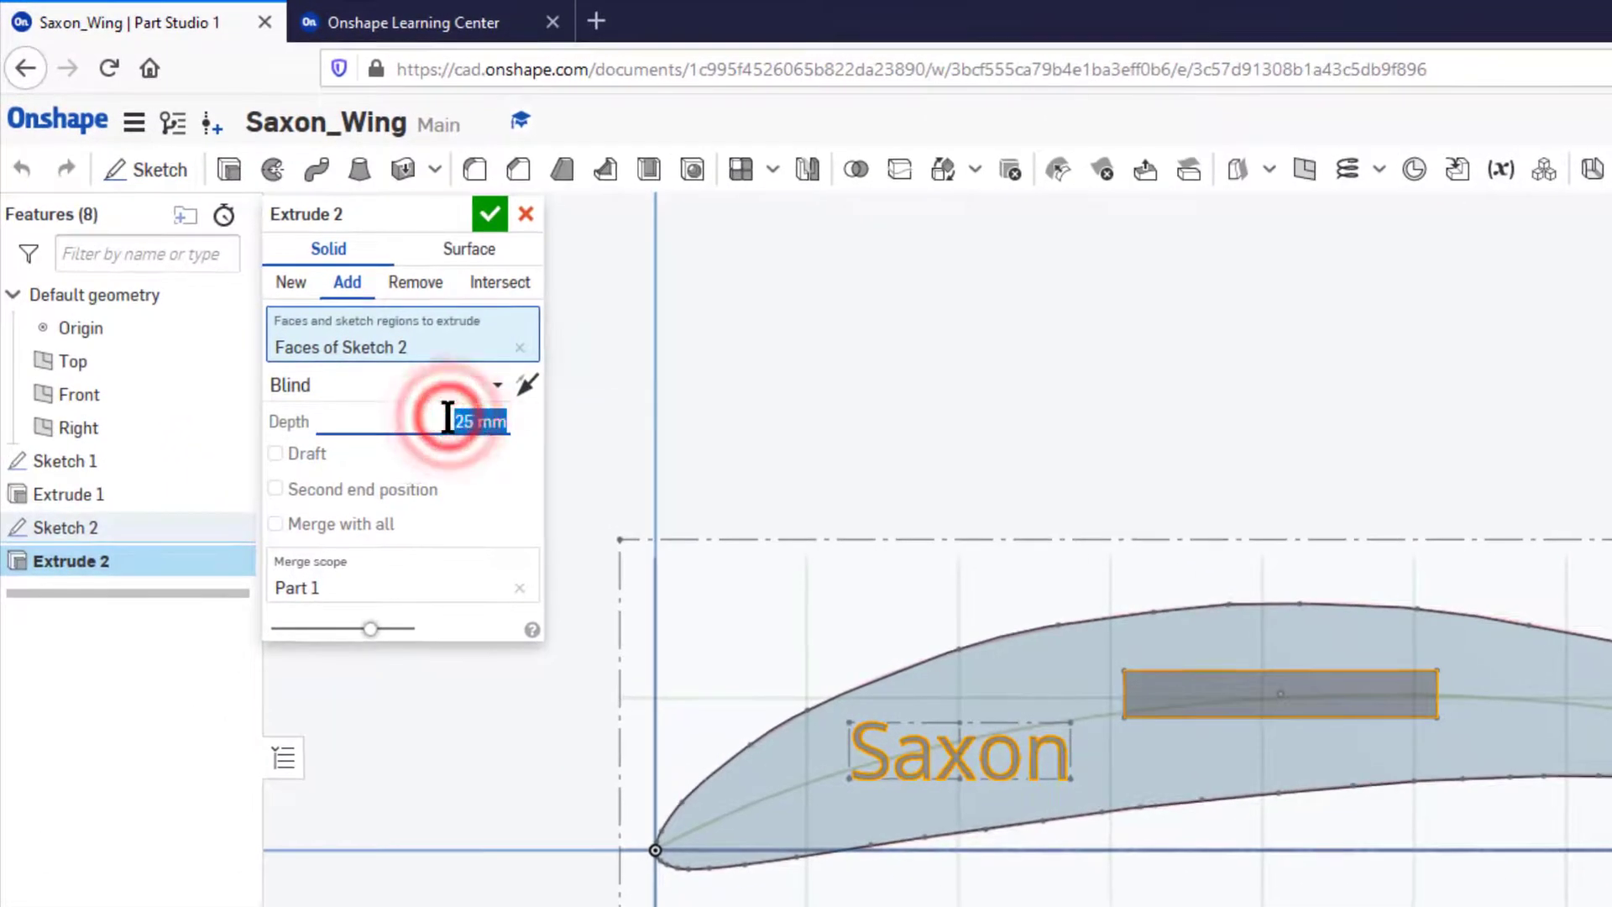
{"action": "type", "text": "3mm"}
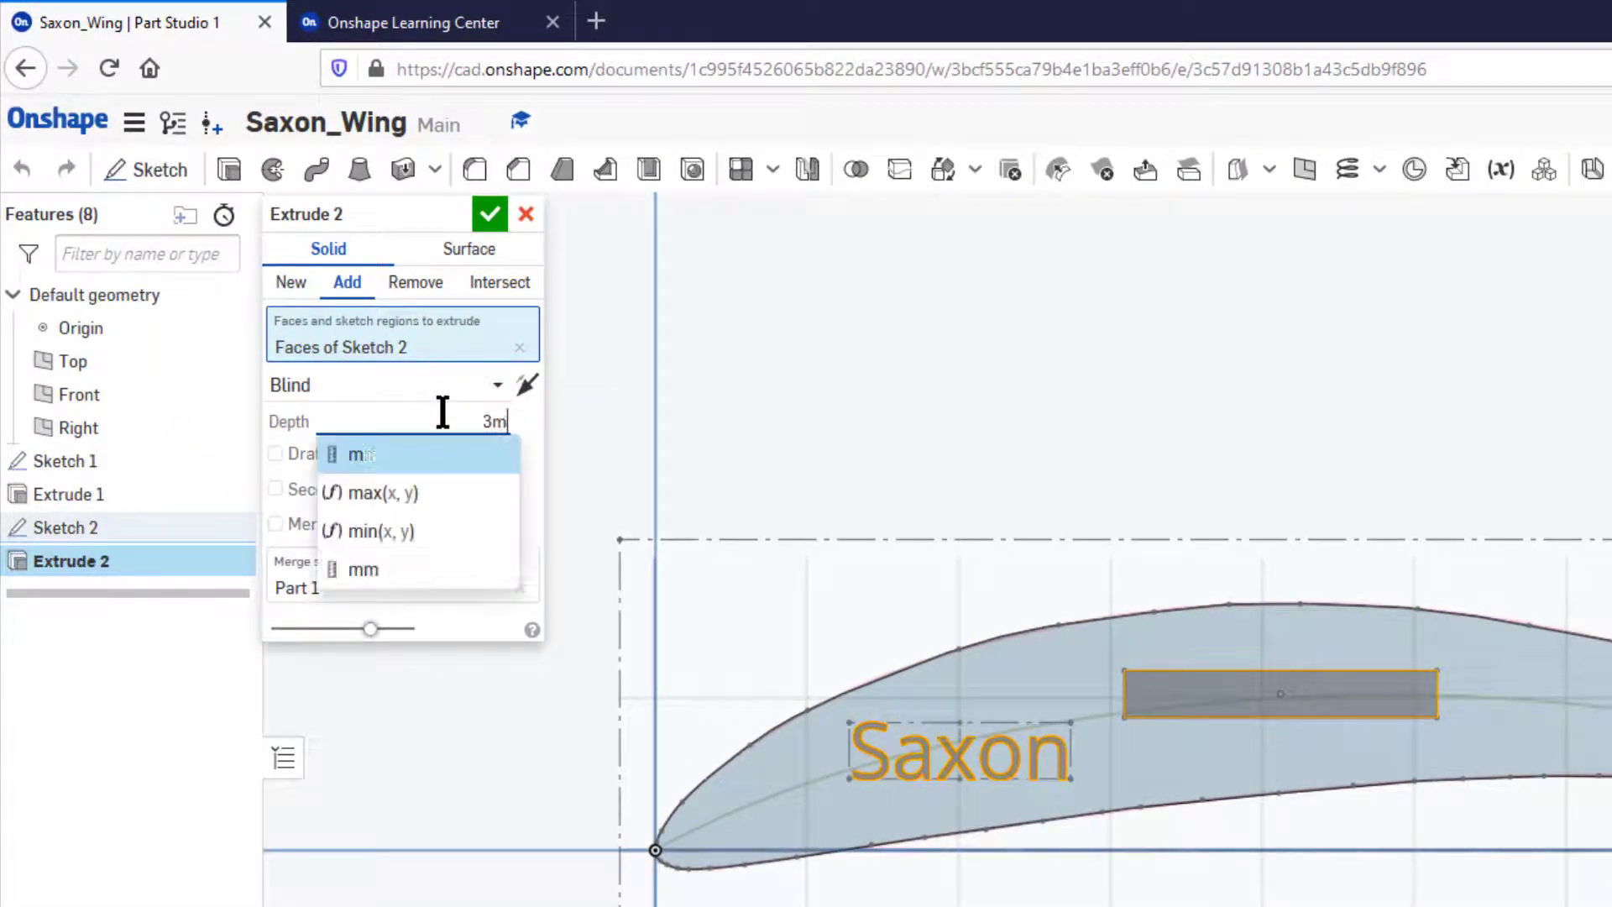
{"action": "left_click", "coordinate": [590, 422]}
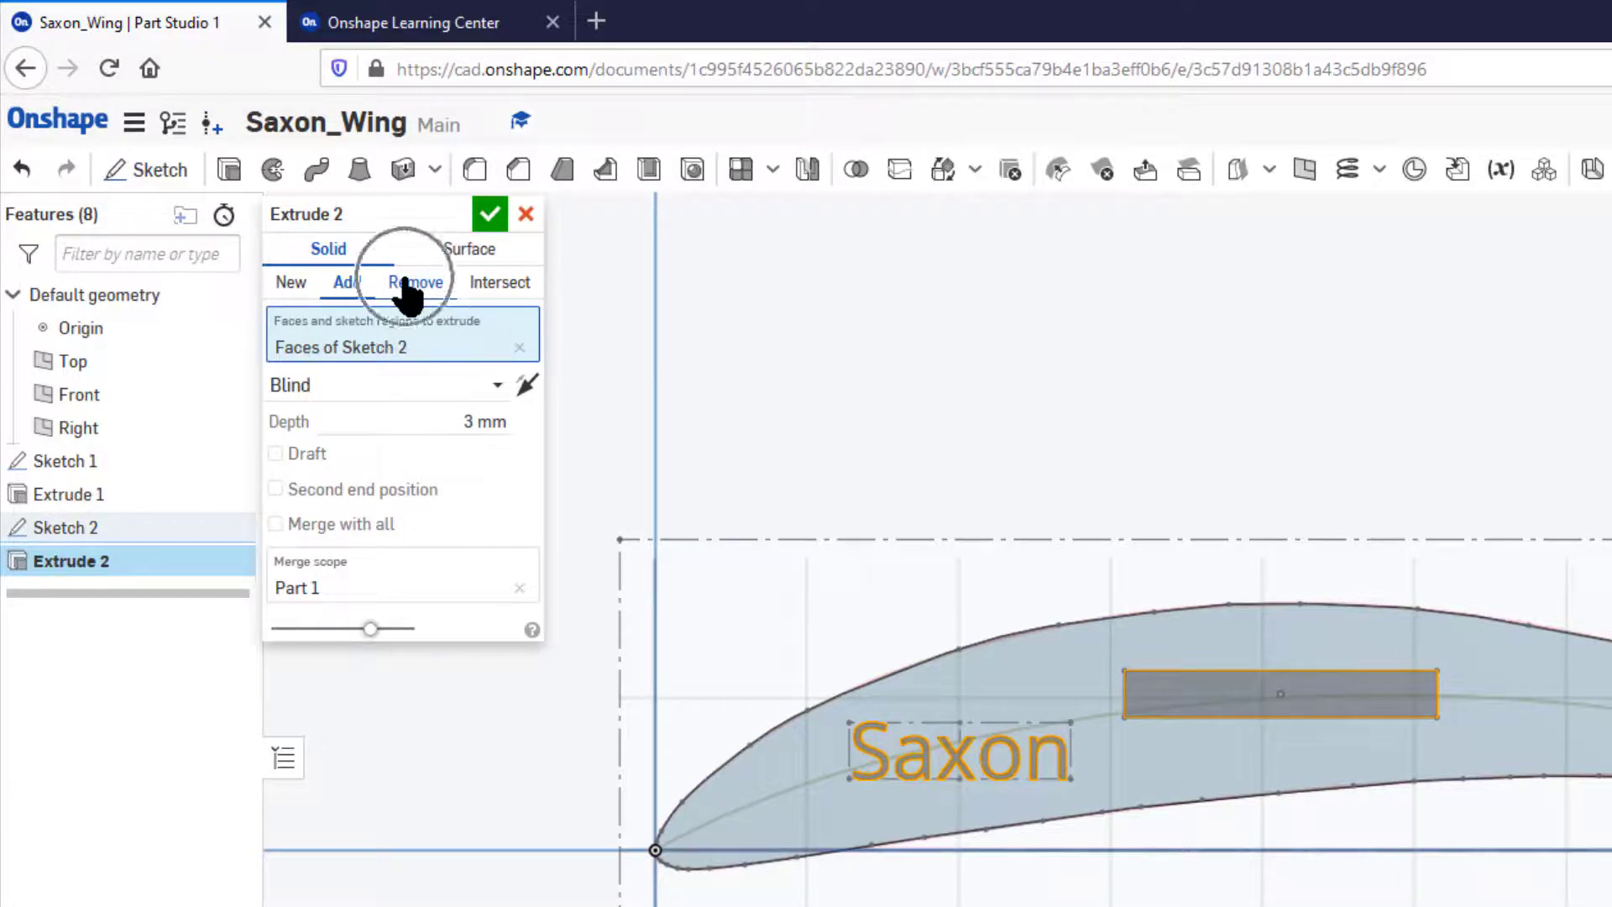
{"action": "left_click", "coordinate": [409, 286]}
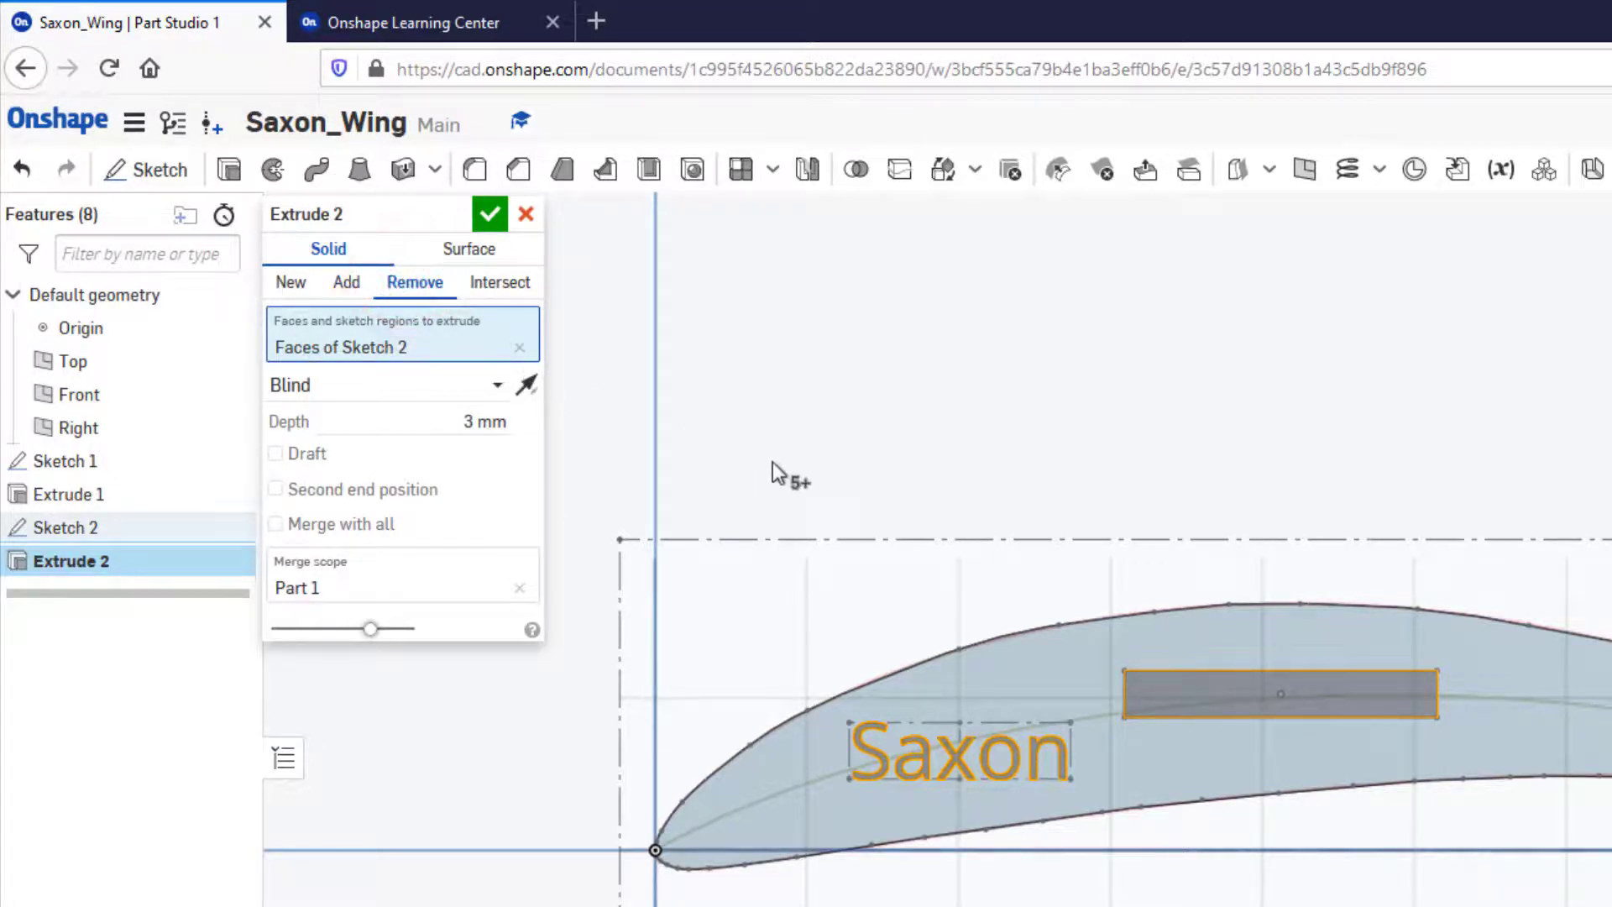
{"action": "right_click_drag", "start_coordinate": [772, 462], "coordinate": [842, 532]}
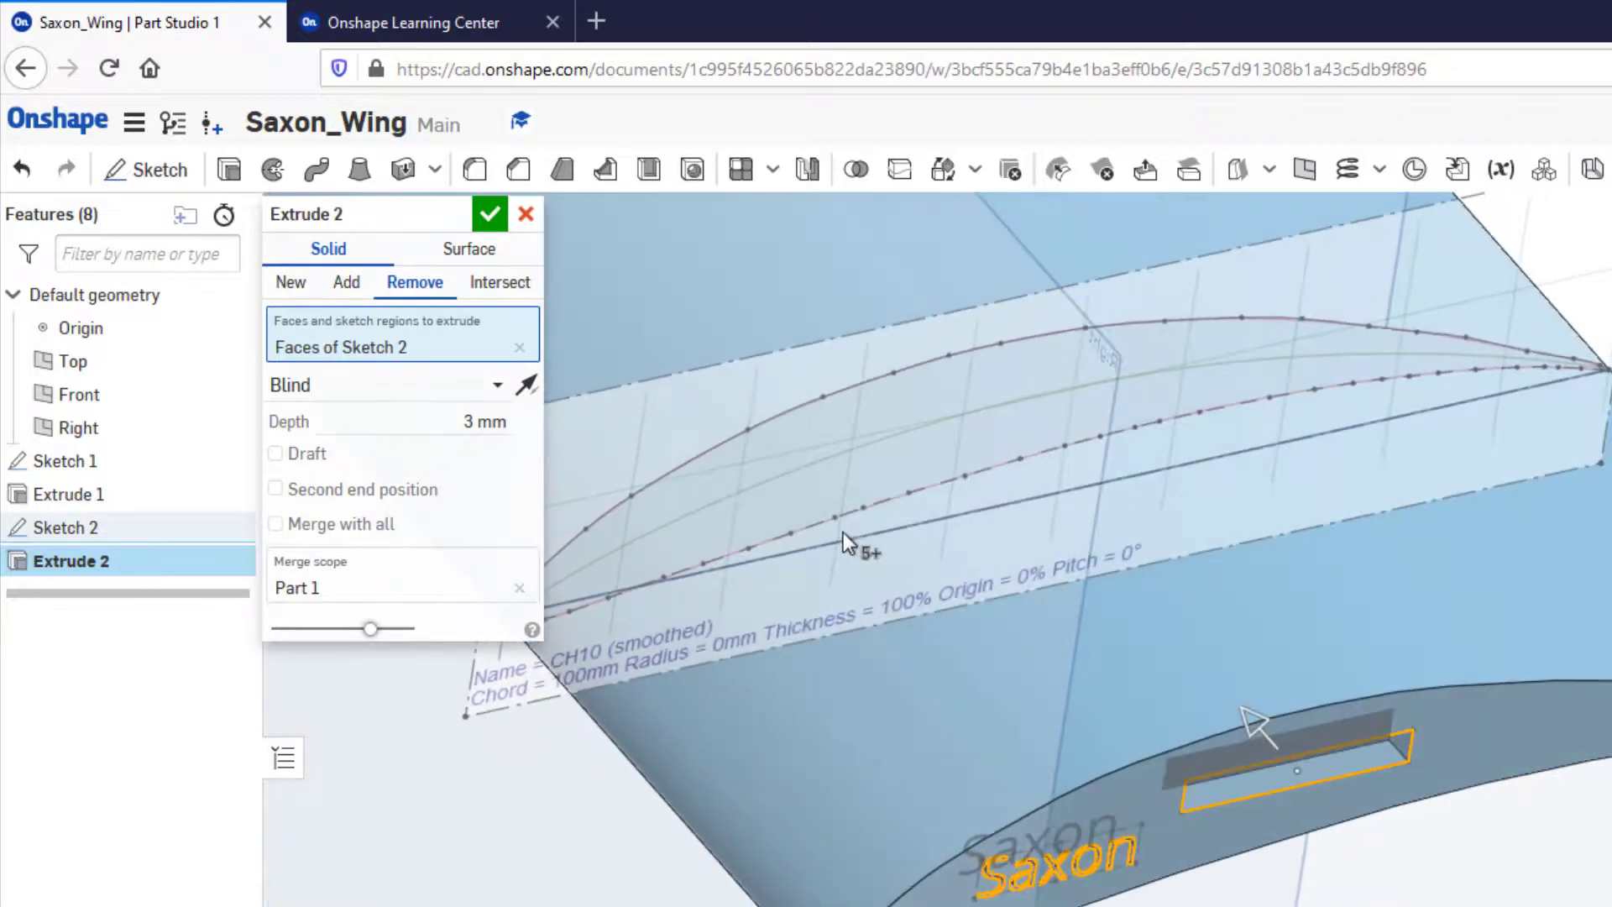
{"action": "left_click", "coordinate": [526, 384]}
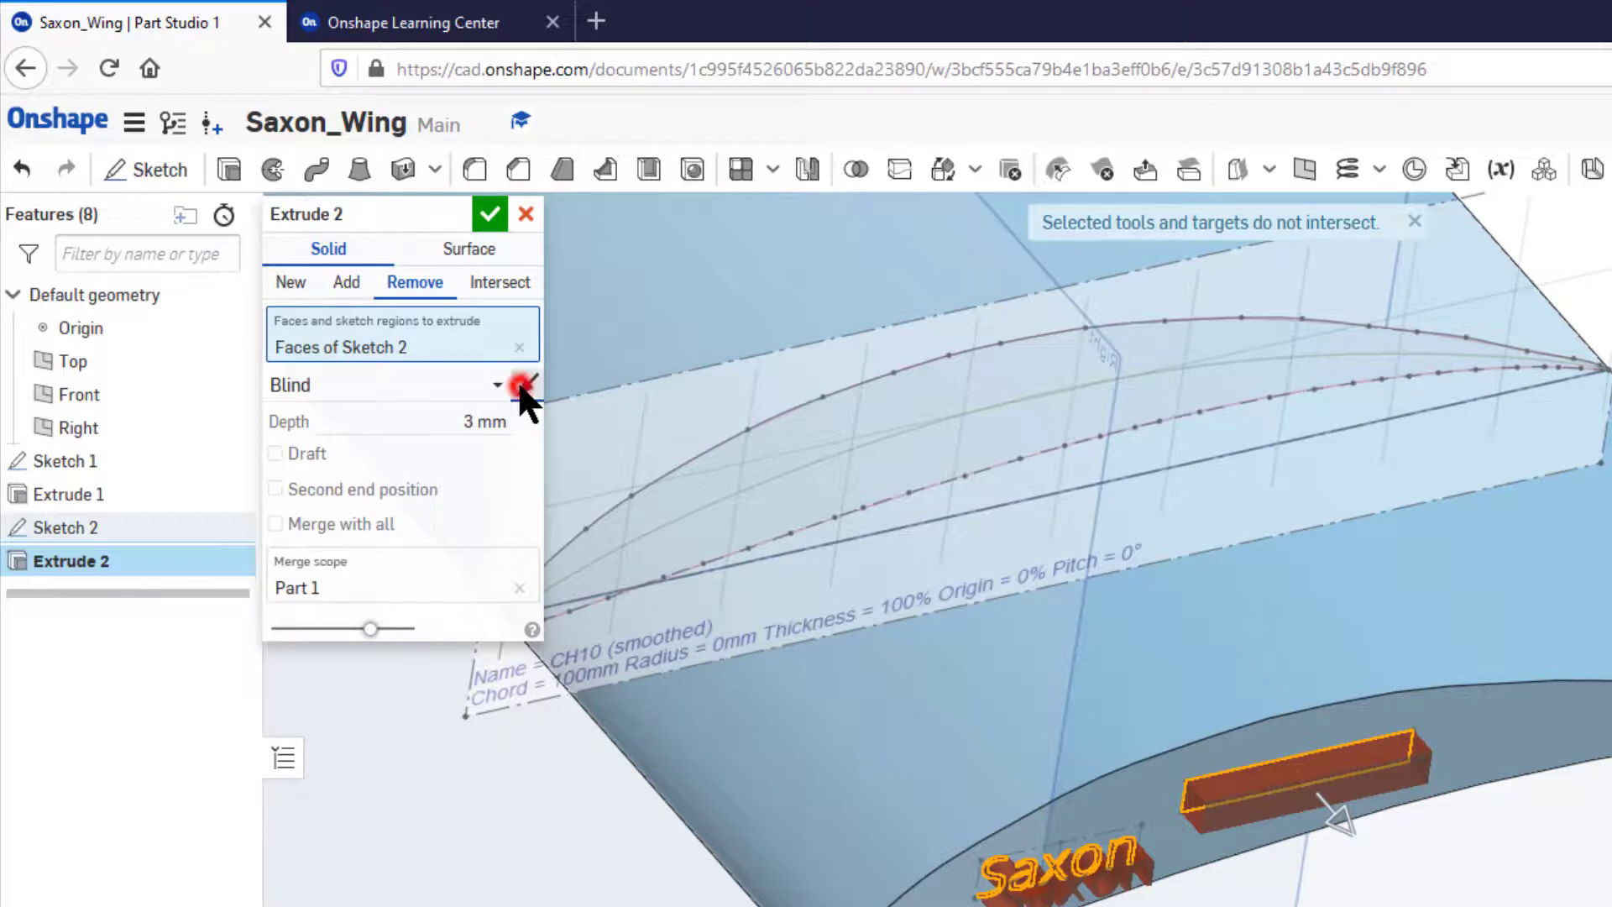
{"action": "left_click", "coordinate": [524, 385]}
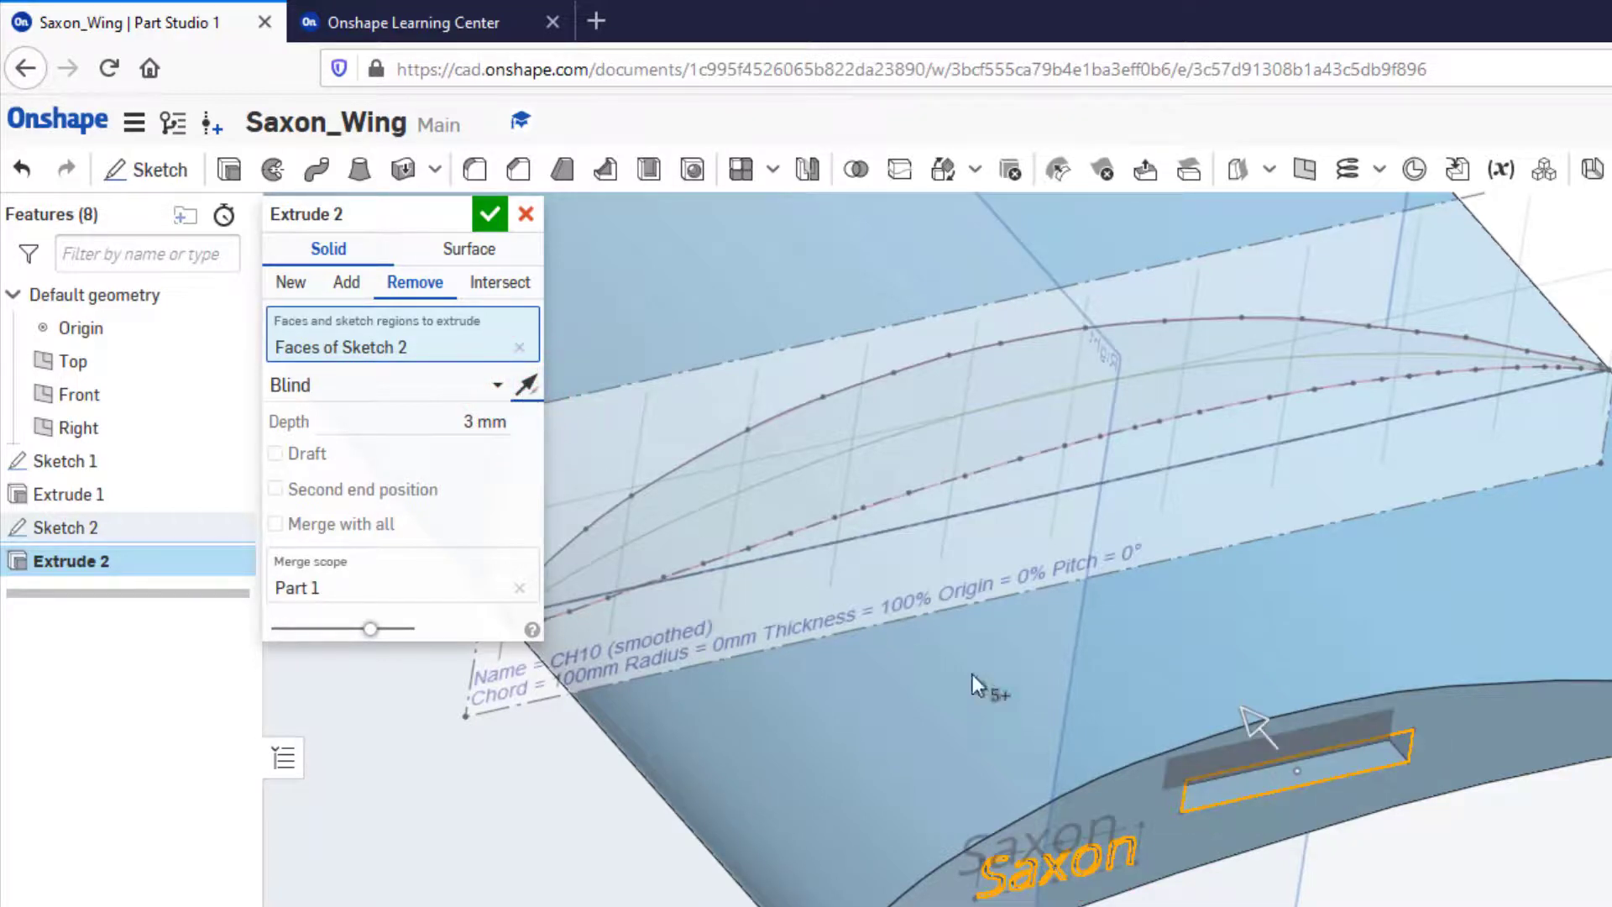
{"action": "left_click", "coordinate": [490, 215]}
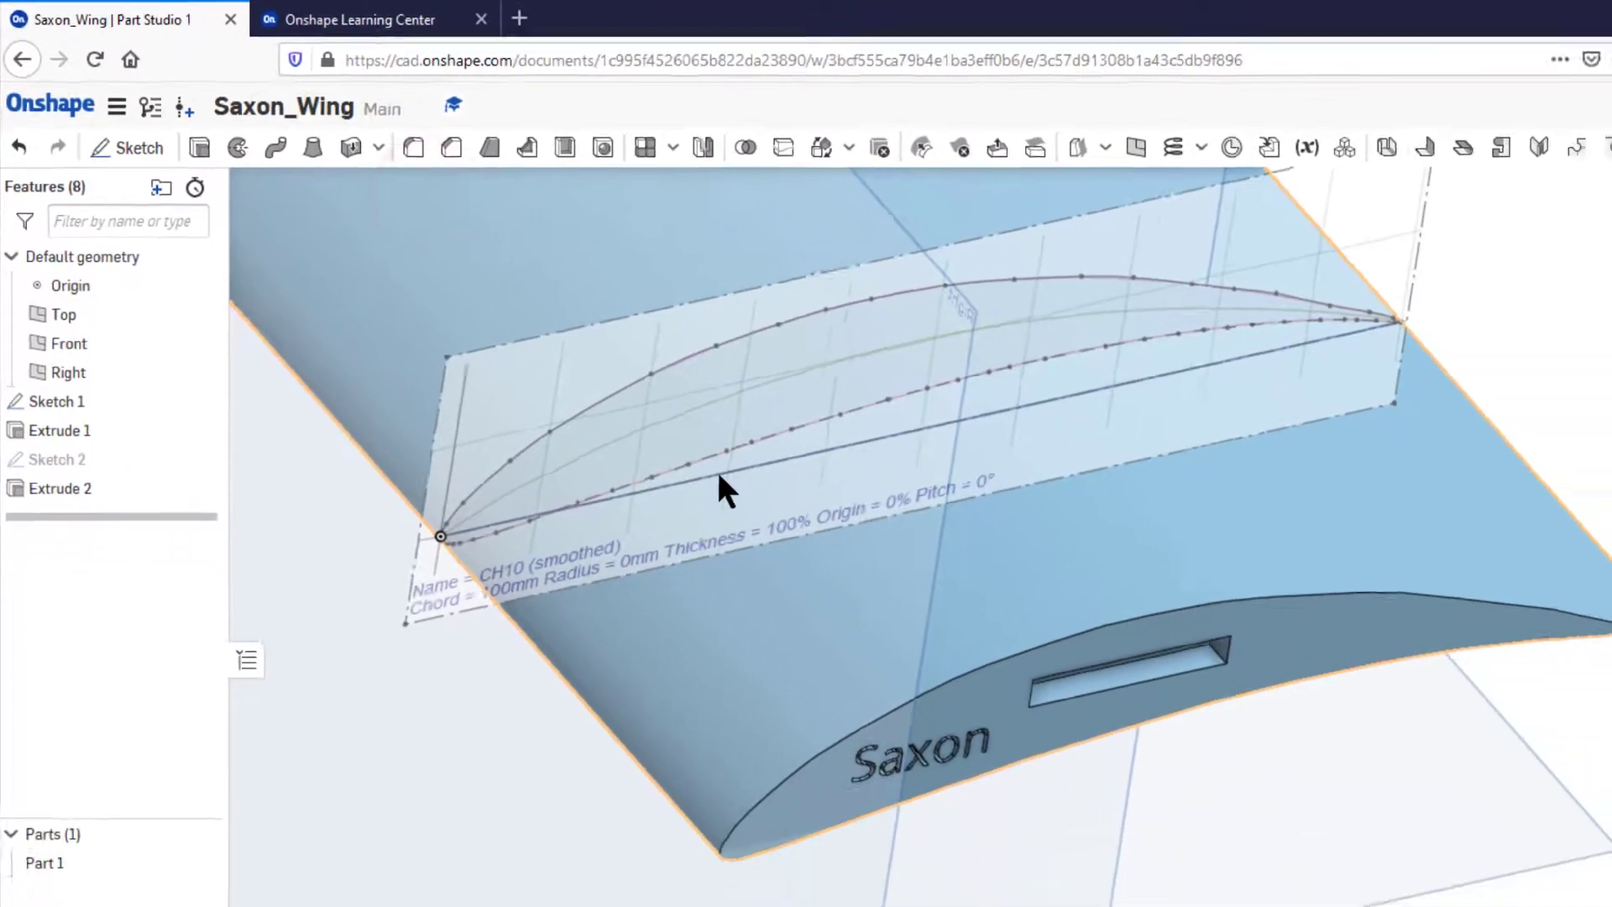
- Open Saxon_Wing, hide Sketch 1, and orbit to inspect the wing's thickness
{"action": "key", "text": "shift+1"}
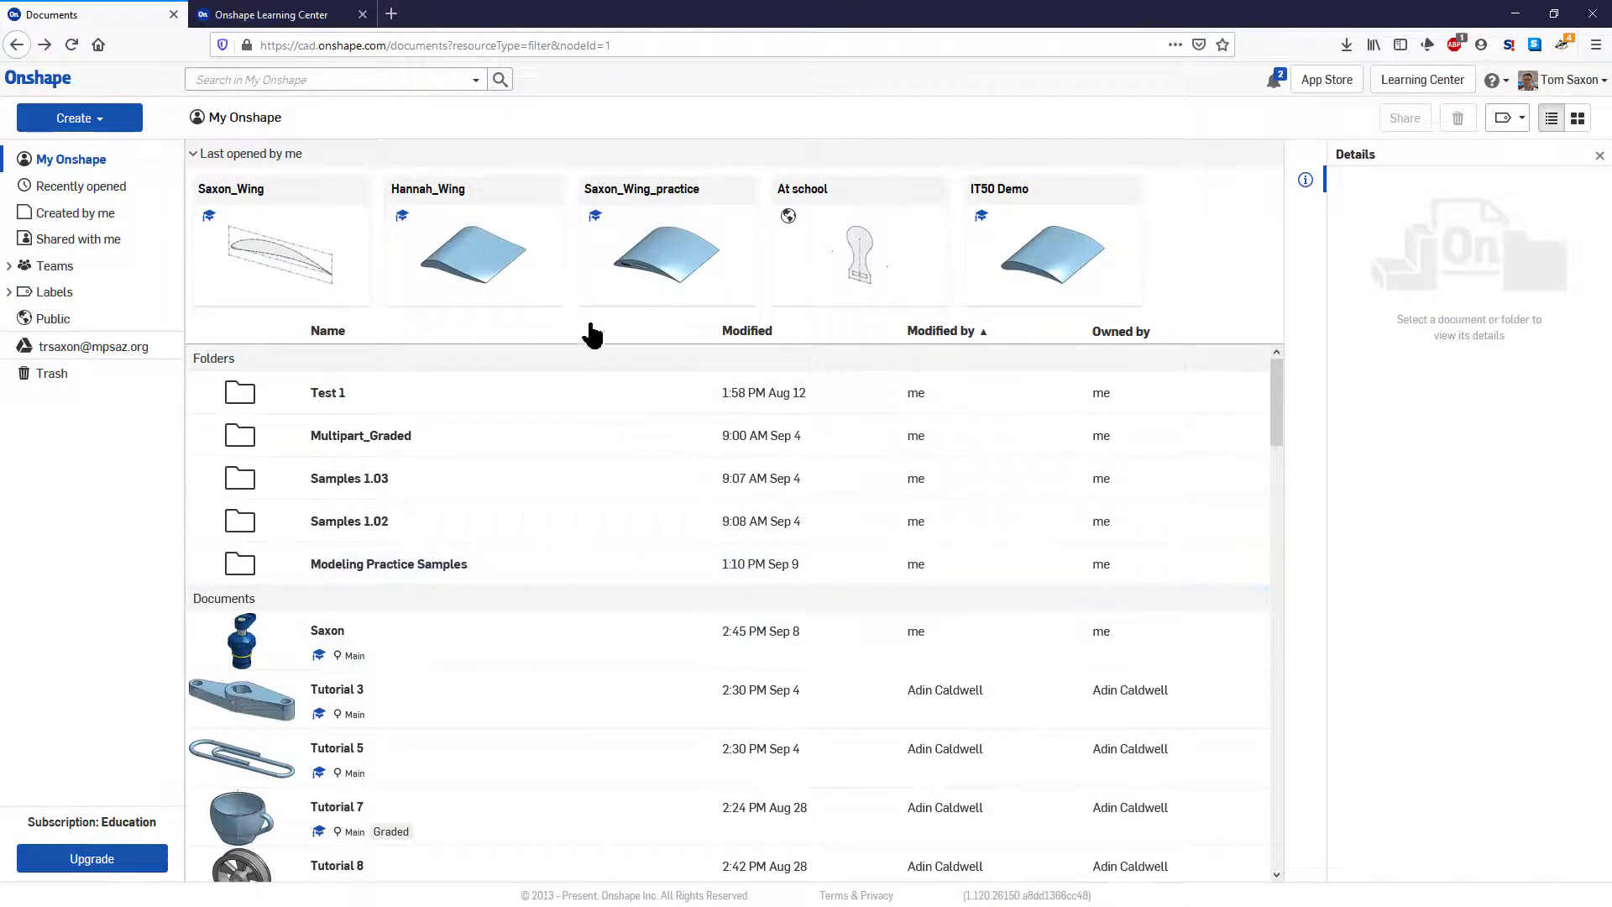
{"action": "double_click", "coordinate": [259, 249]}
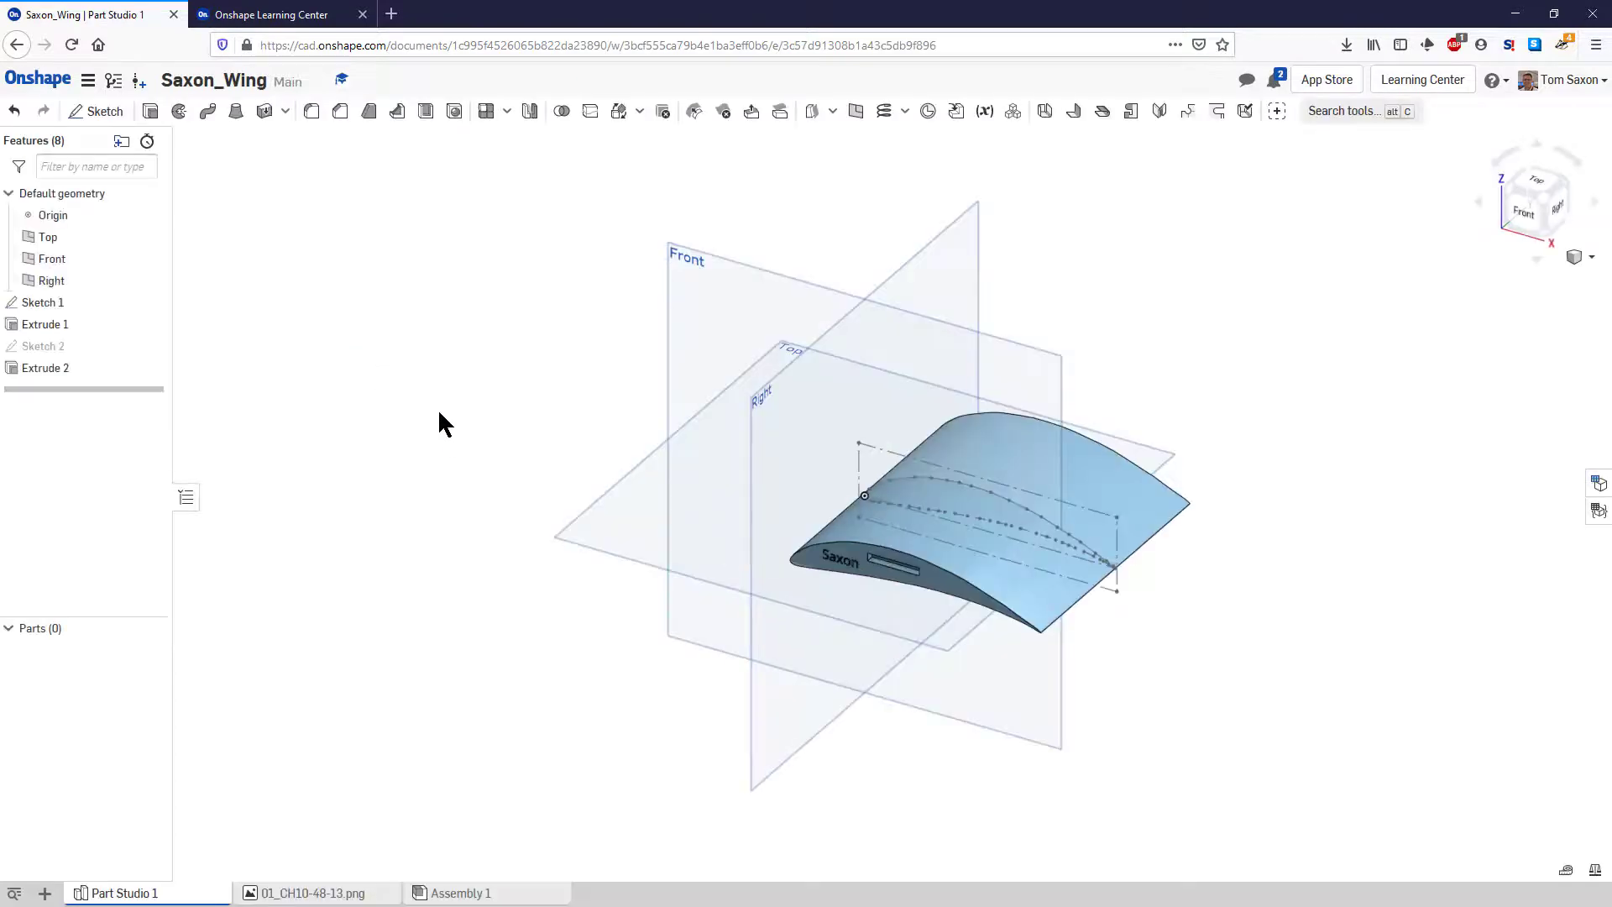
{"action": "scroll", "coordinate": [904, 541], "scroll_direction": "up", "scroll_amount": 5}
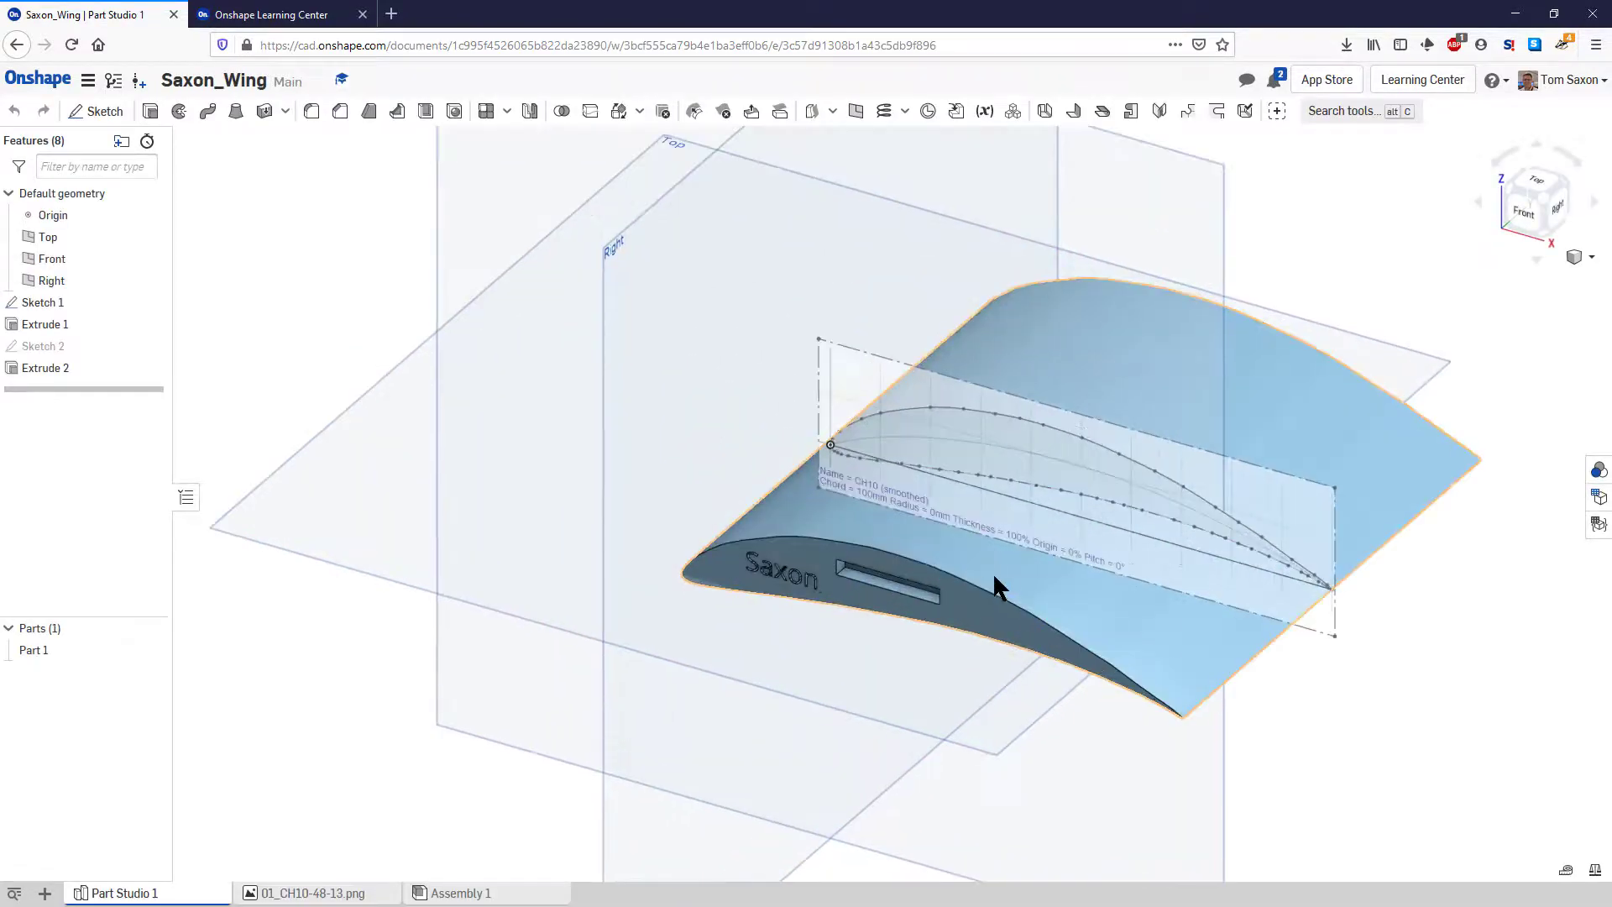
{"action": "right_click_drag", "start_coordinate": [1030, 569], "coordinate": [1054, 547]}
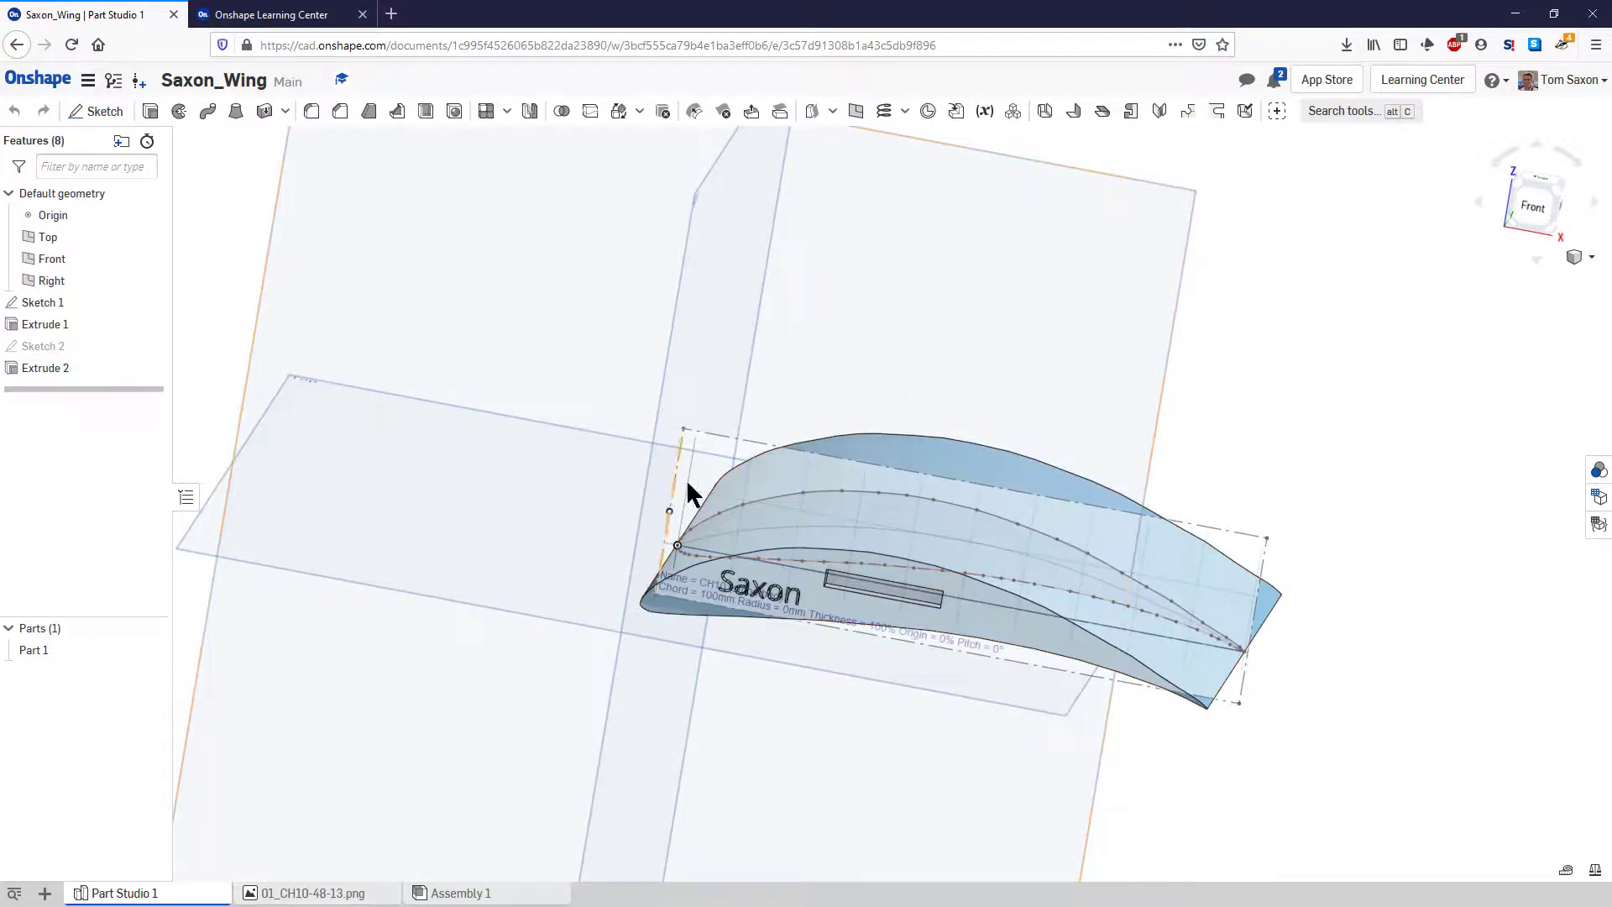
{"action": "left_click", "coordinate": [150, 302]}
{"action": "scroll", "coordinate": [1054, 545], "scroll_direction": "up", "scroll_amount": 3}
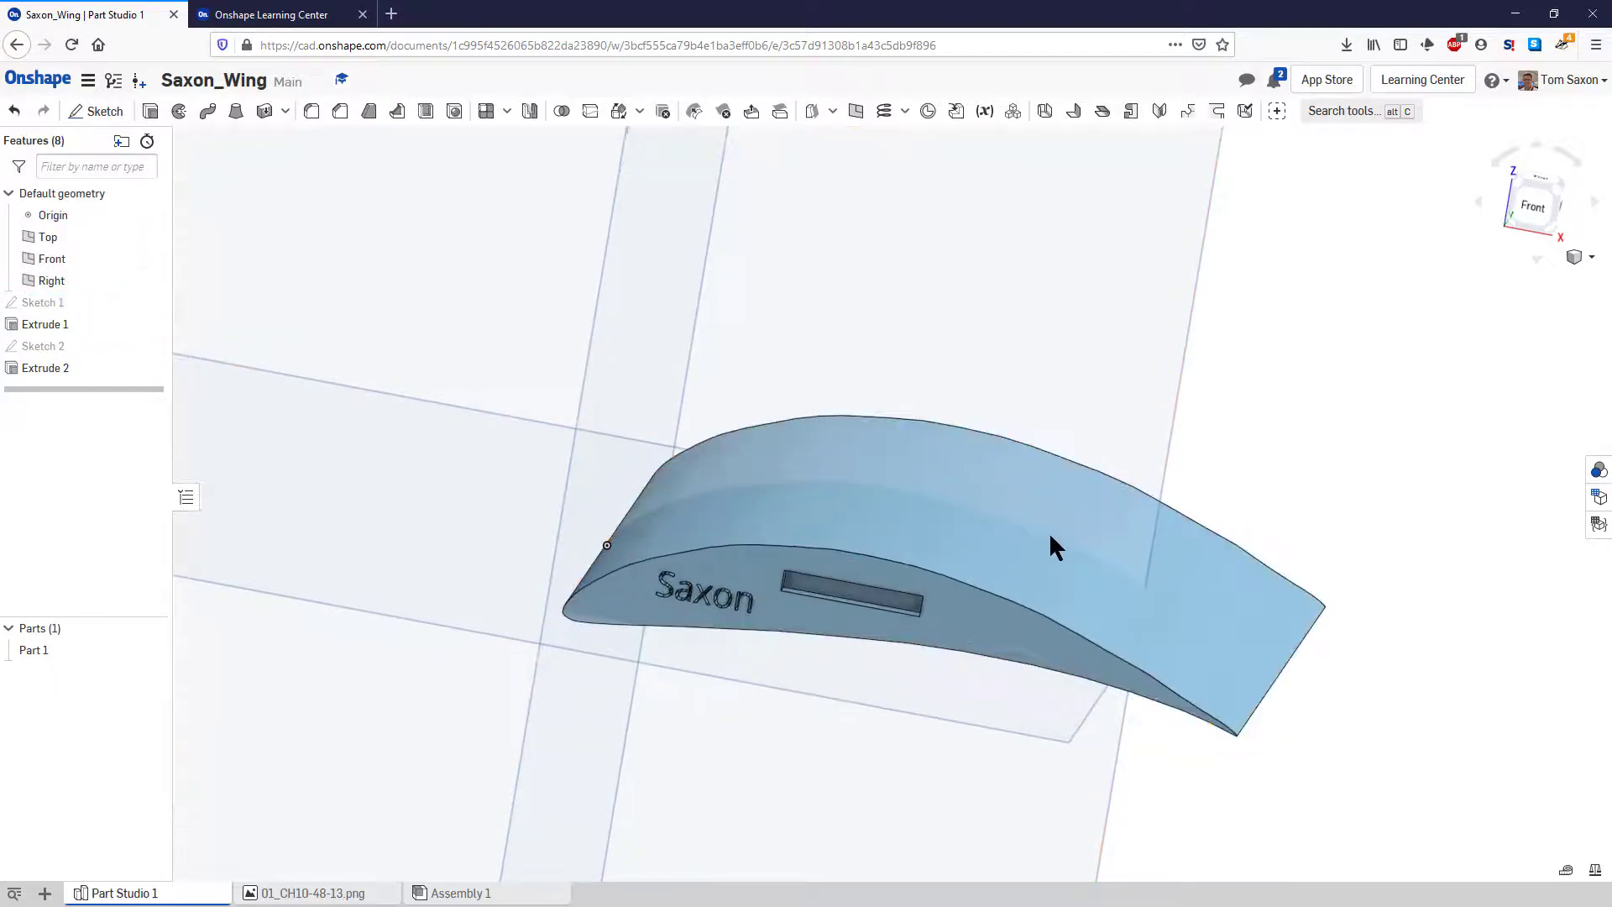
{"action": "mouse_move", "coordinate": [1054, 539]}
{"action": "right_mouse_down"}
{"action": "mouse_move", "coordinate": [1079, 541]}
{"action": "mouse_move", "coordinate": [1057, 519]}
{"action": "right_mouse_up"}
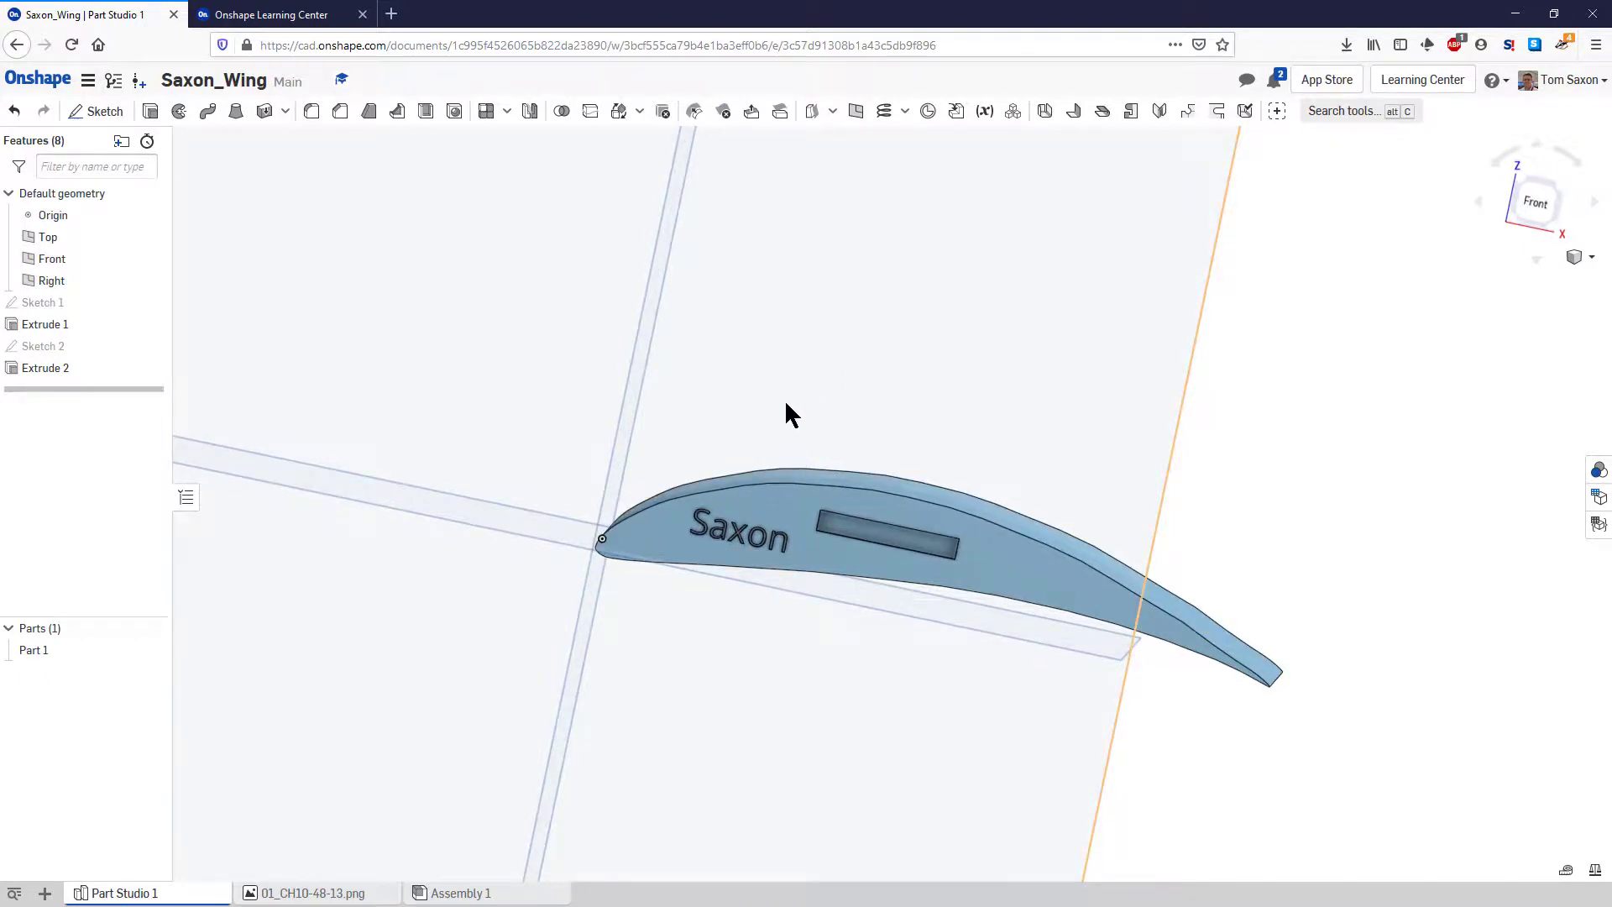
{"action": "mouse_move", "coordinate": [789, 400]}
{"action": "right_mouse_down"}
{"action": "mouse_move", "coordinate": [813, 385]}
{"action": "mouse_move", "coordinate": [806, 401]}
{"action": "mouse_move", "coordinate": [797, 378]}
{"action": "right_mouse_up"}
- Return to the documents list and reopen Saxon_Wing to view the finished wing
{"action": "key", "text": "alt+Left"}
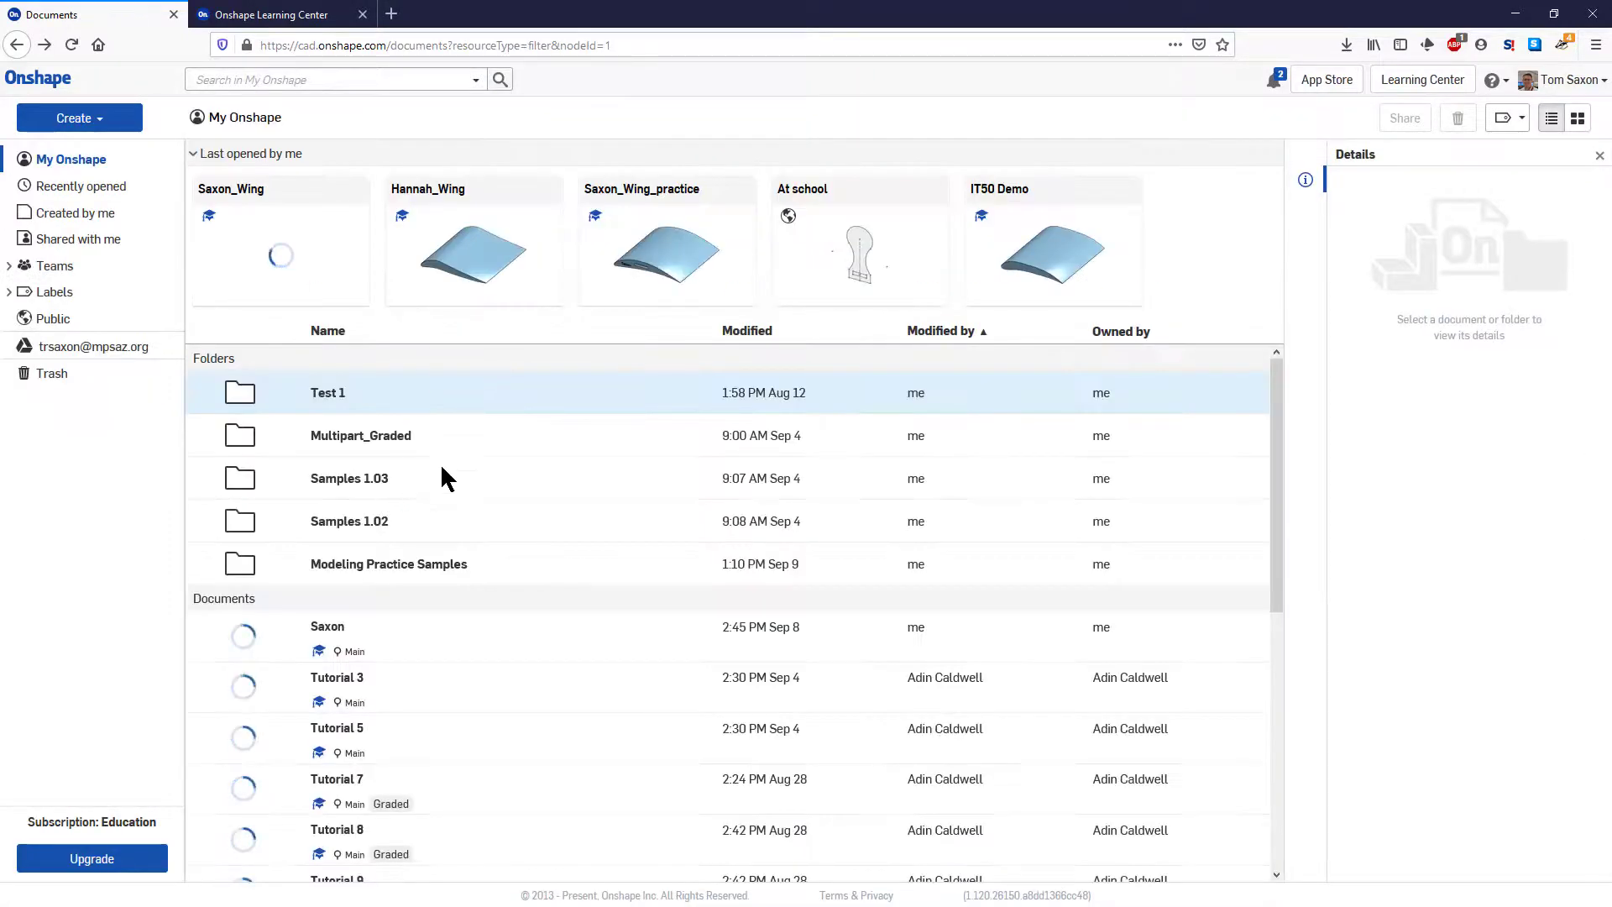
{"action": "left_click", "coordinate": [254, 249]}
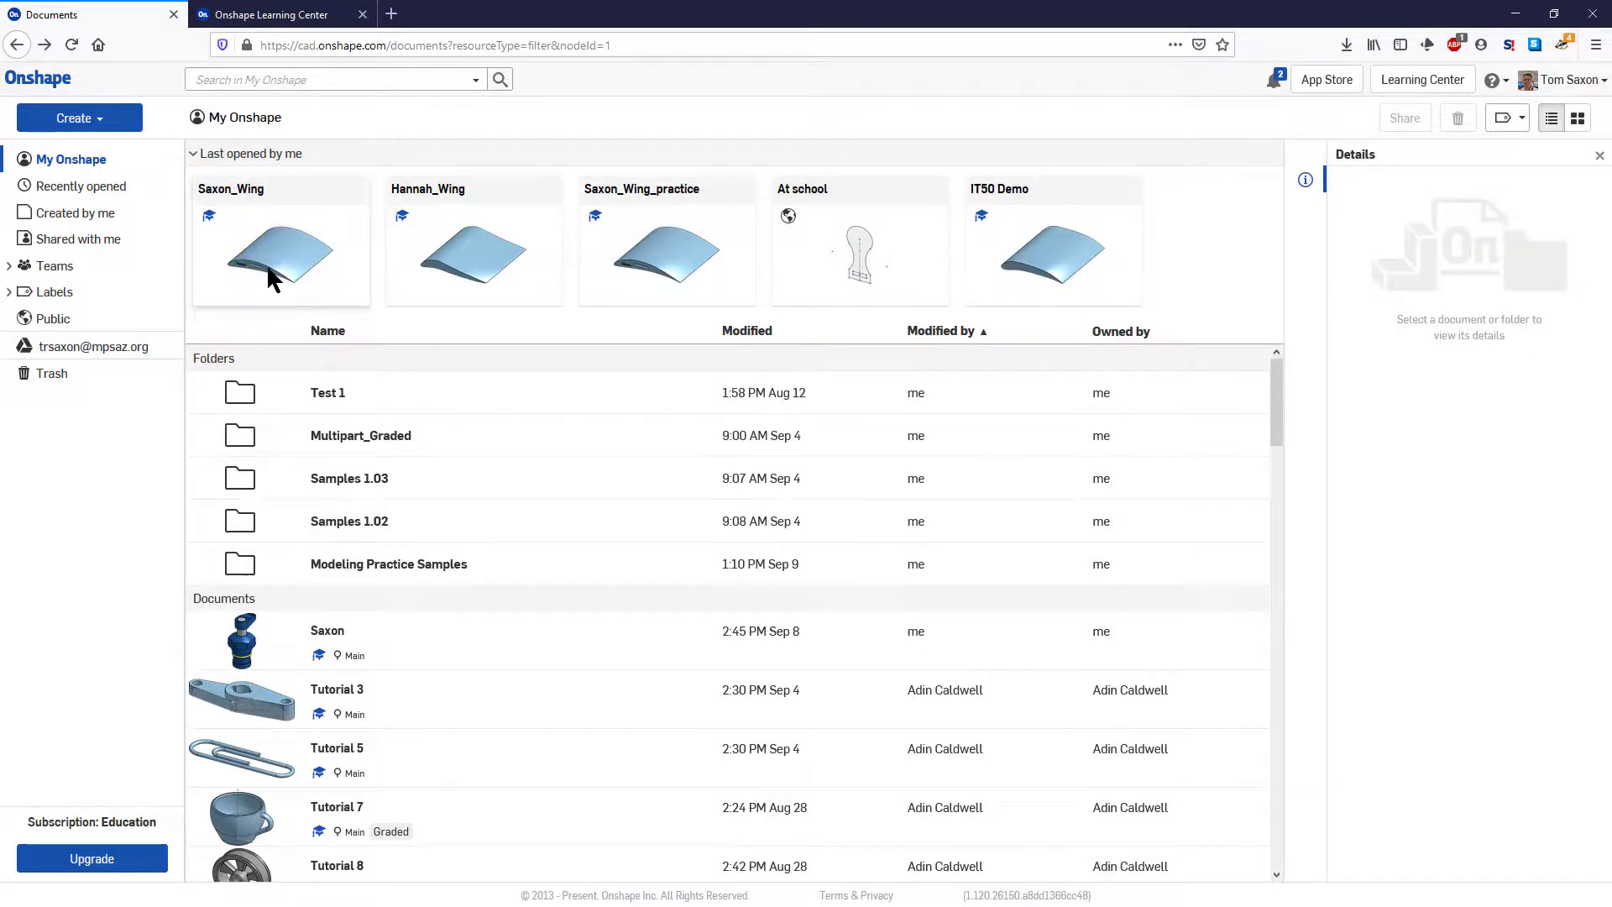
{"action": "double_click", "coordinate": [269, 273]}
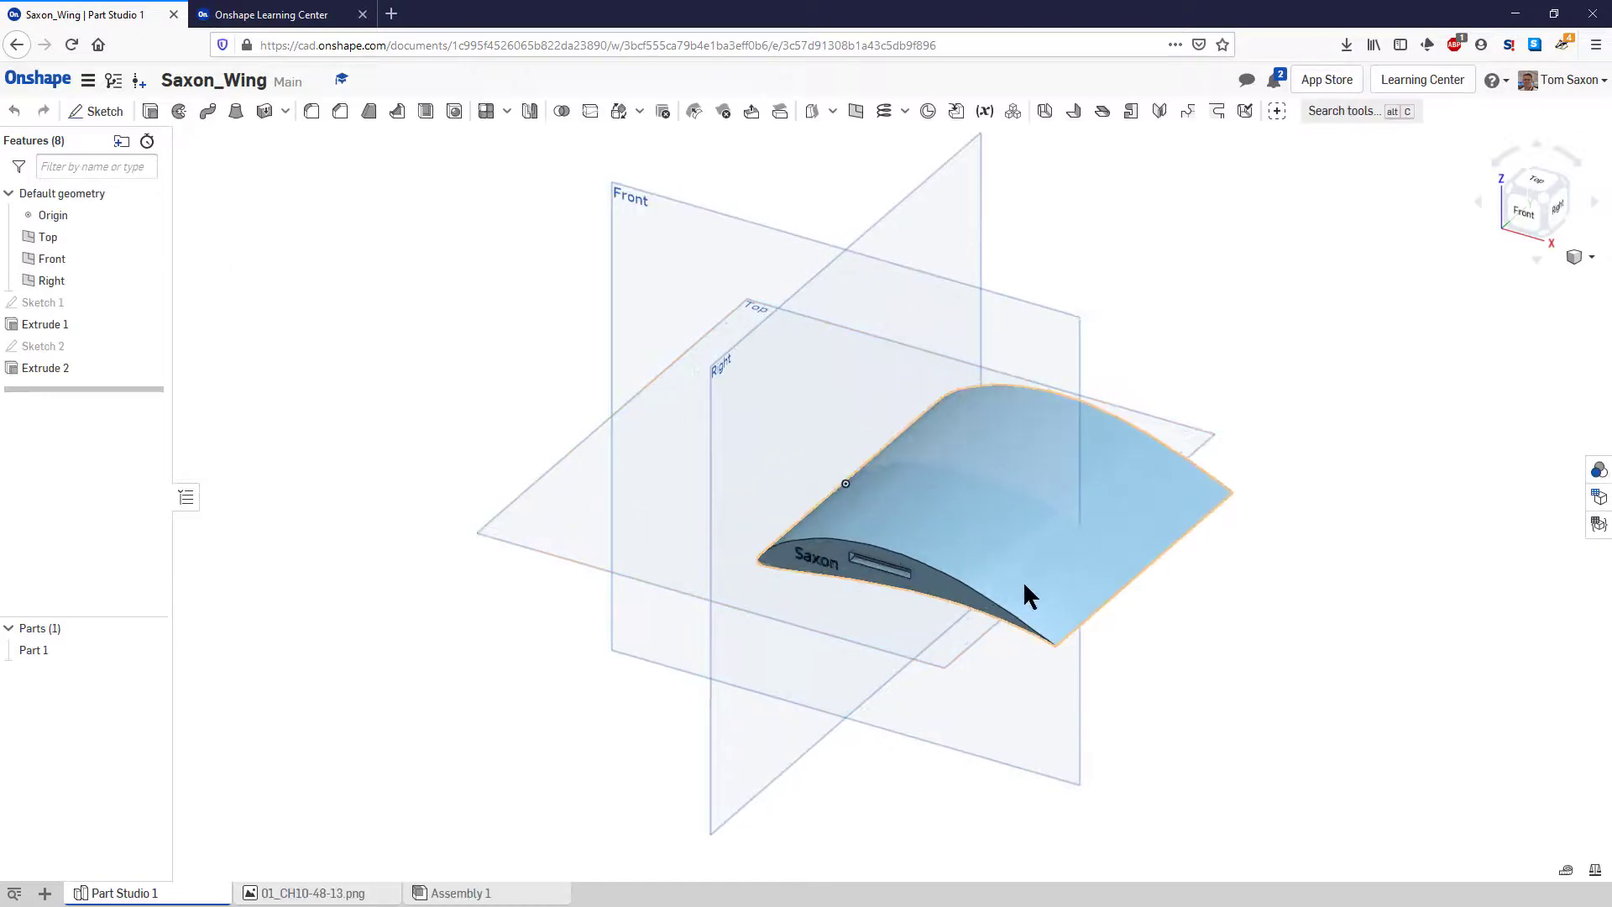
{"action": "scroll", "coordinate": [1049, 571], "scroll_direction": "up", "scroll_amount": 3}
{"action": "right_click_drag", "start_coordinate": [1070, 554], "coordinate": [939, 510]}
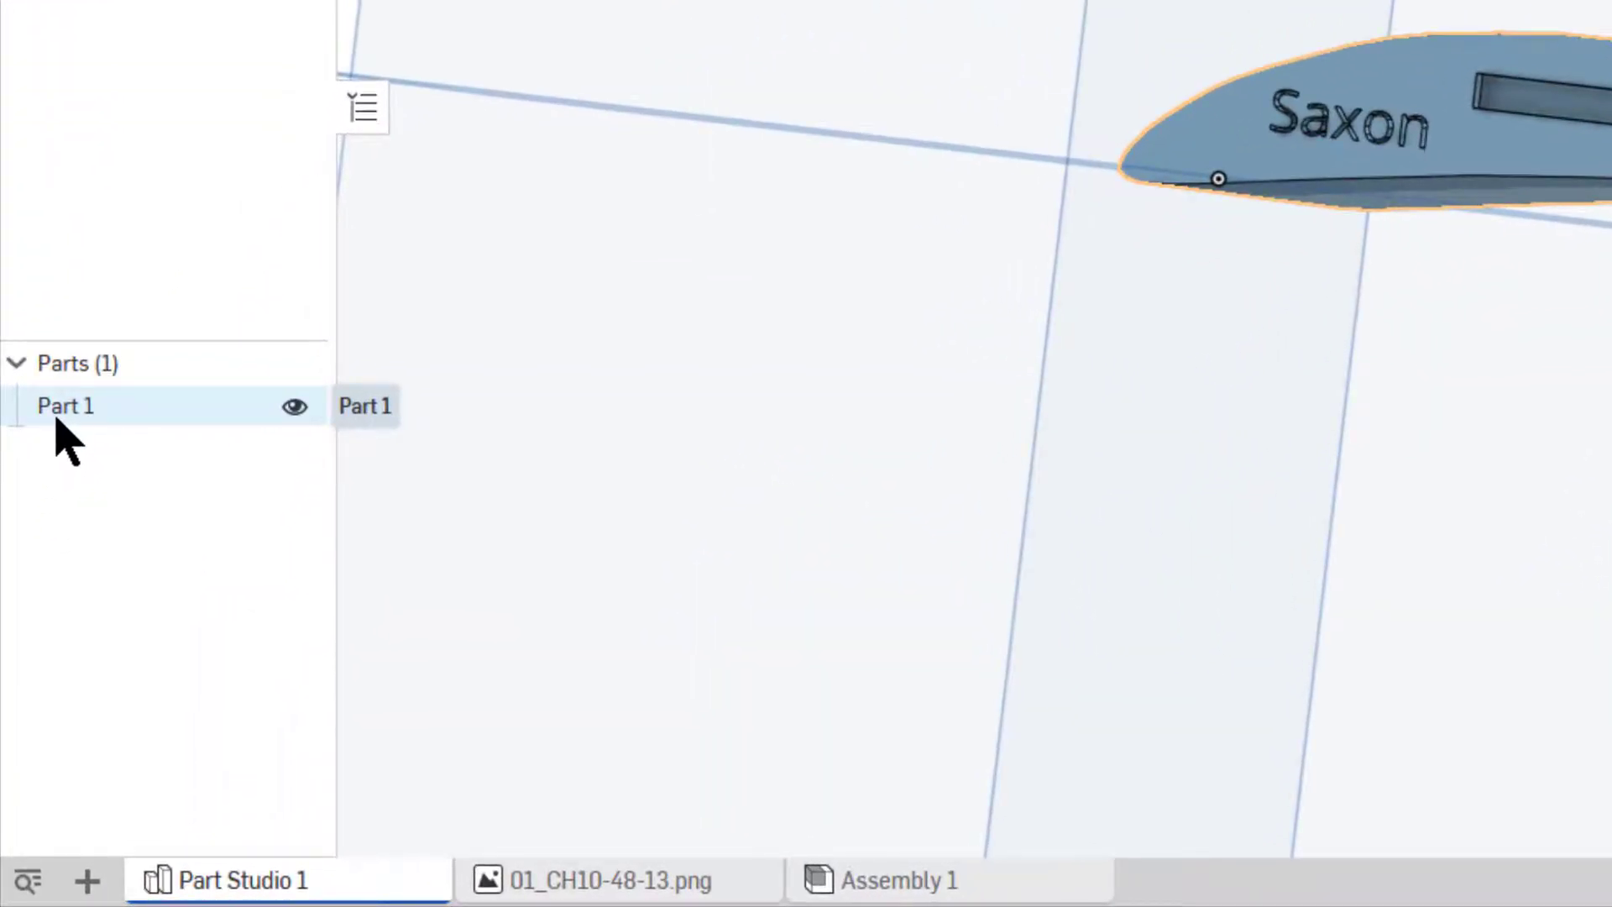
- Start exporting Part 1 and name the file Saxon_Wing
{"action": "left_click", "coordinate": [57, 418]}
{"action": "left_click", "coordinate": [56, 418]}
{"action": "left_click", "coordinate": [57, 418]}
{"action": "left_click", "coordinate": [57, 418]}
{"action": "left_click", "coordinate": [56, 418]}
{"action": "right_click", "coordinate": [76, 411]}
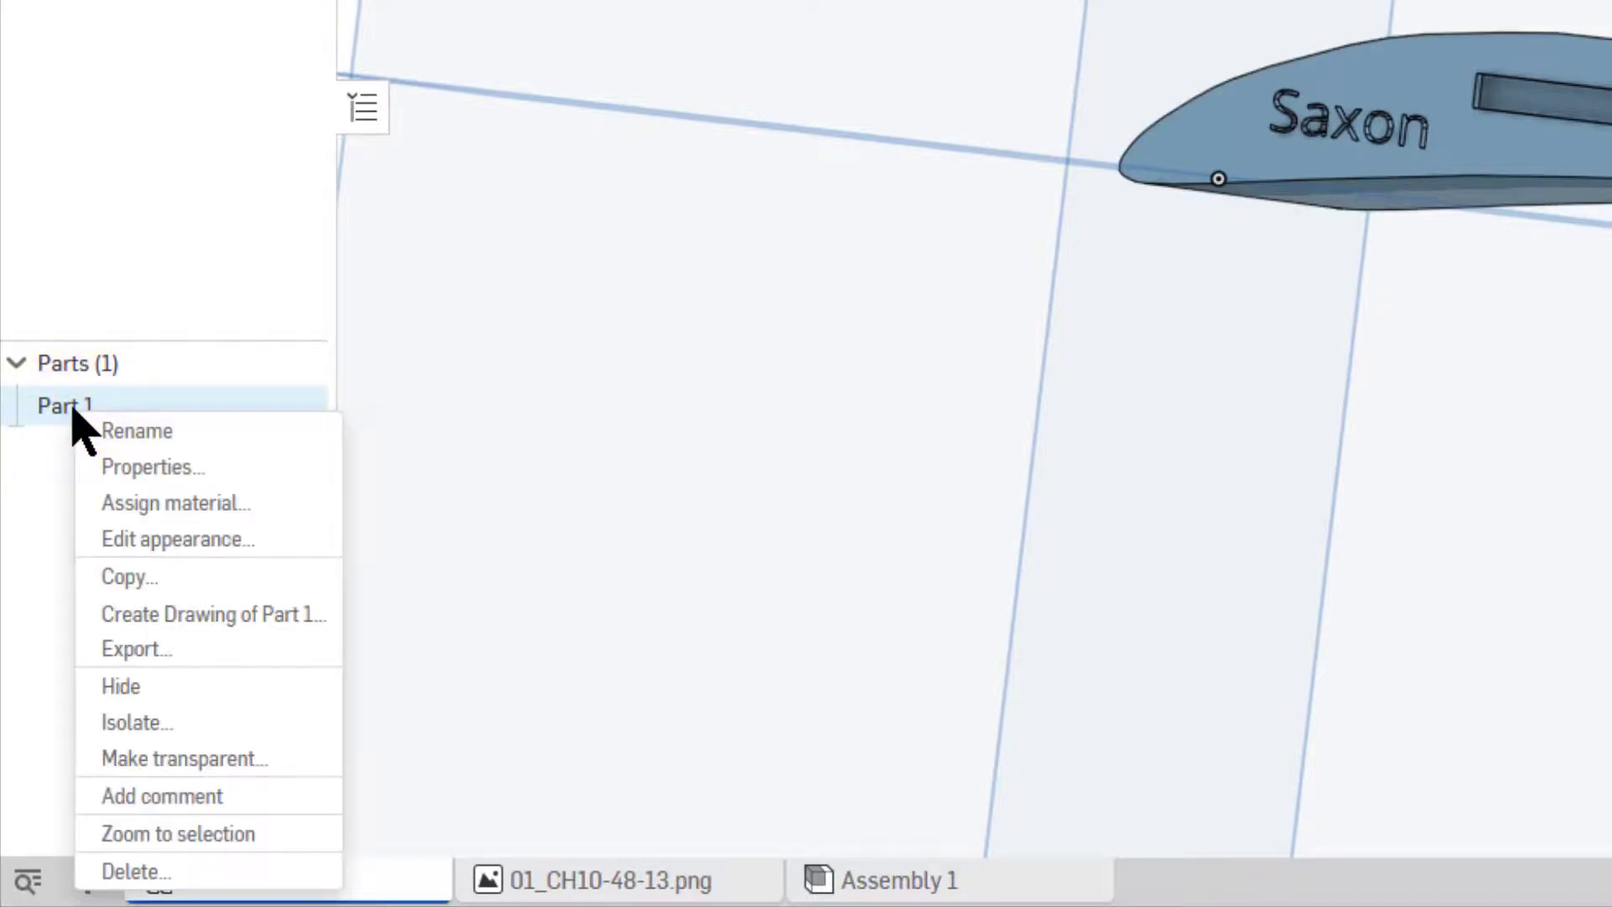
{"action": "left_click", "coordinate": [155, 653]}
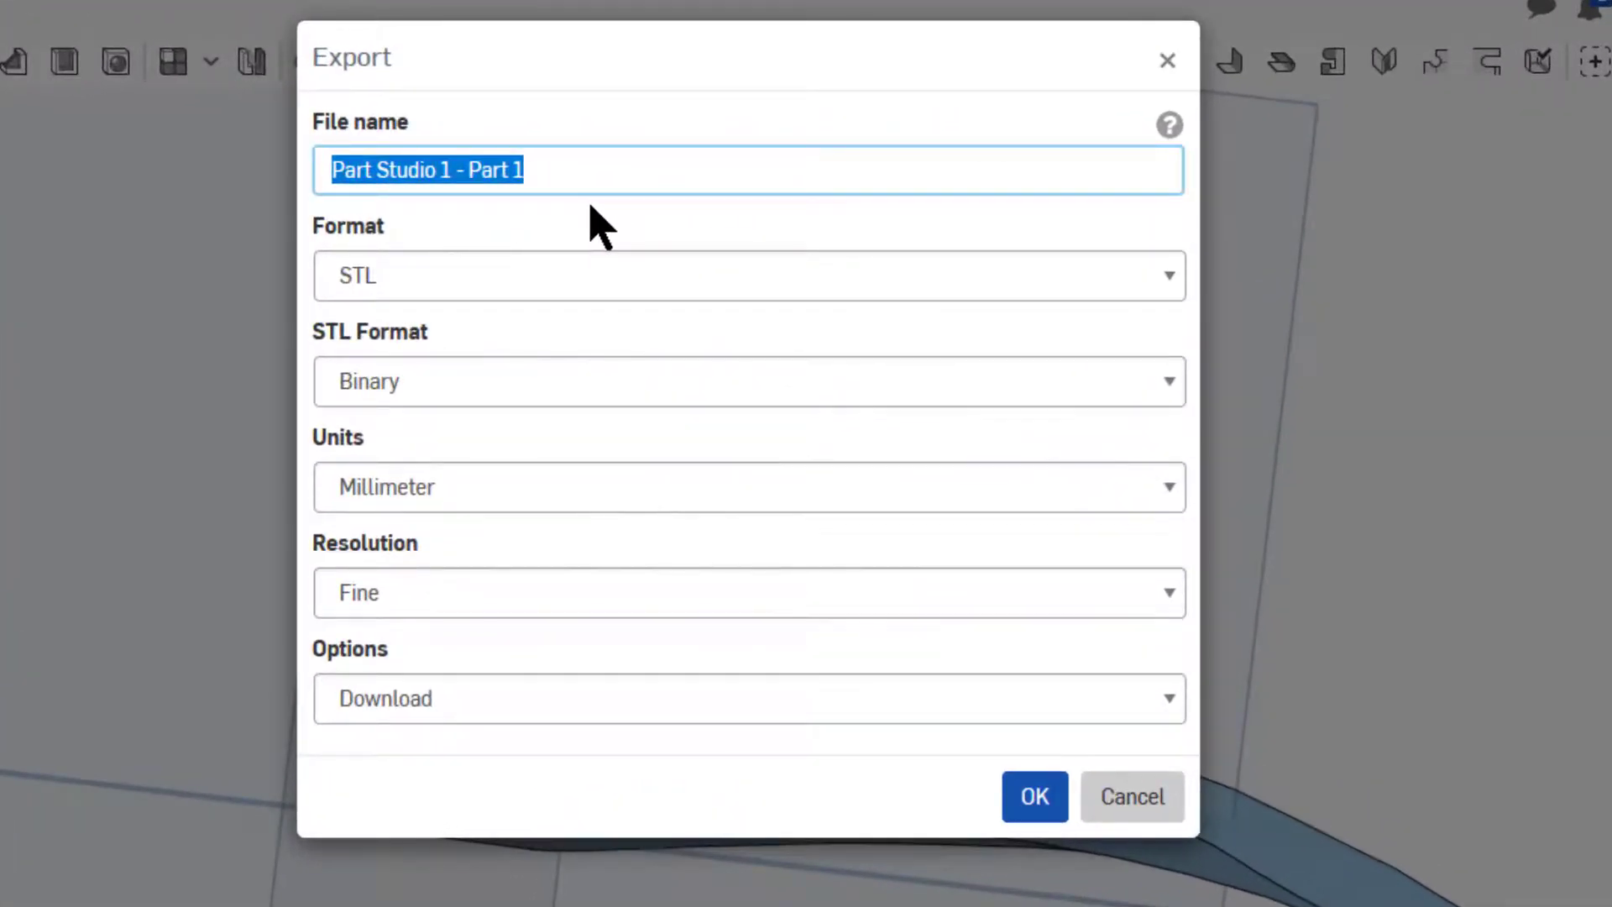
{"action": "type", "text": "Saxon_"}
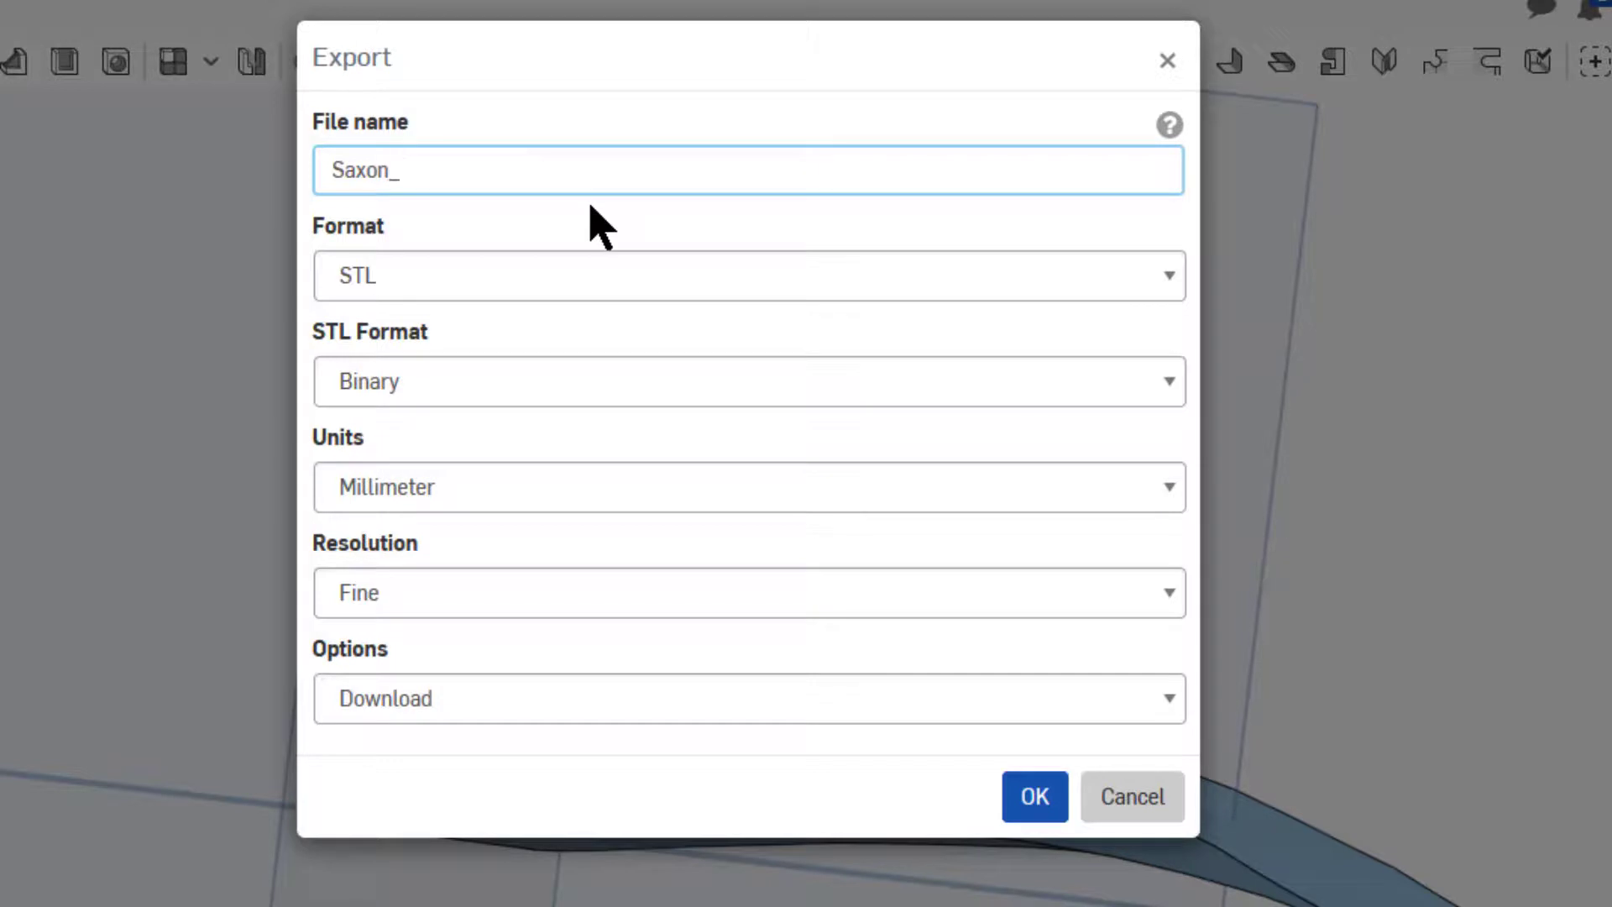
{"action": "type", "text": "Wing"}
- Keep Millimeter units and Fine resolution, and rename the file to Saxon_Winga
{"action": "left_click", "coordinate": [651, 502]}
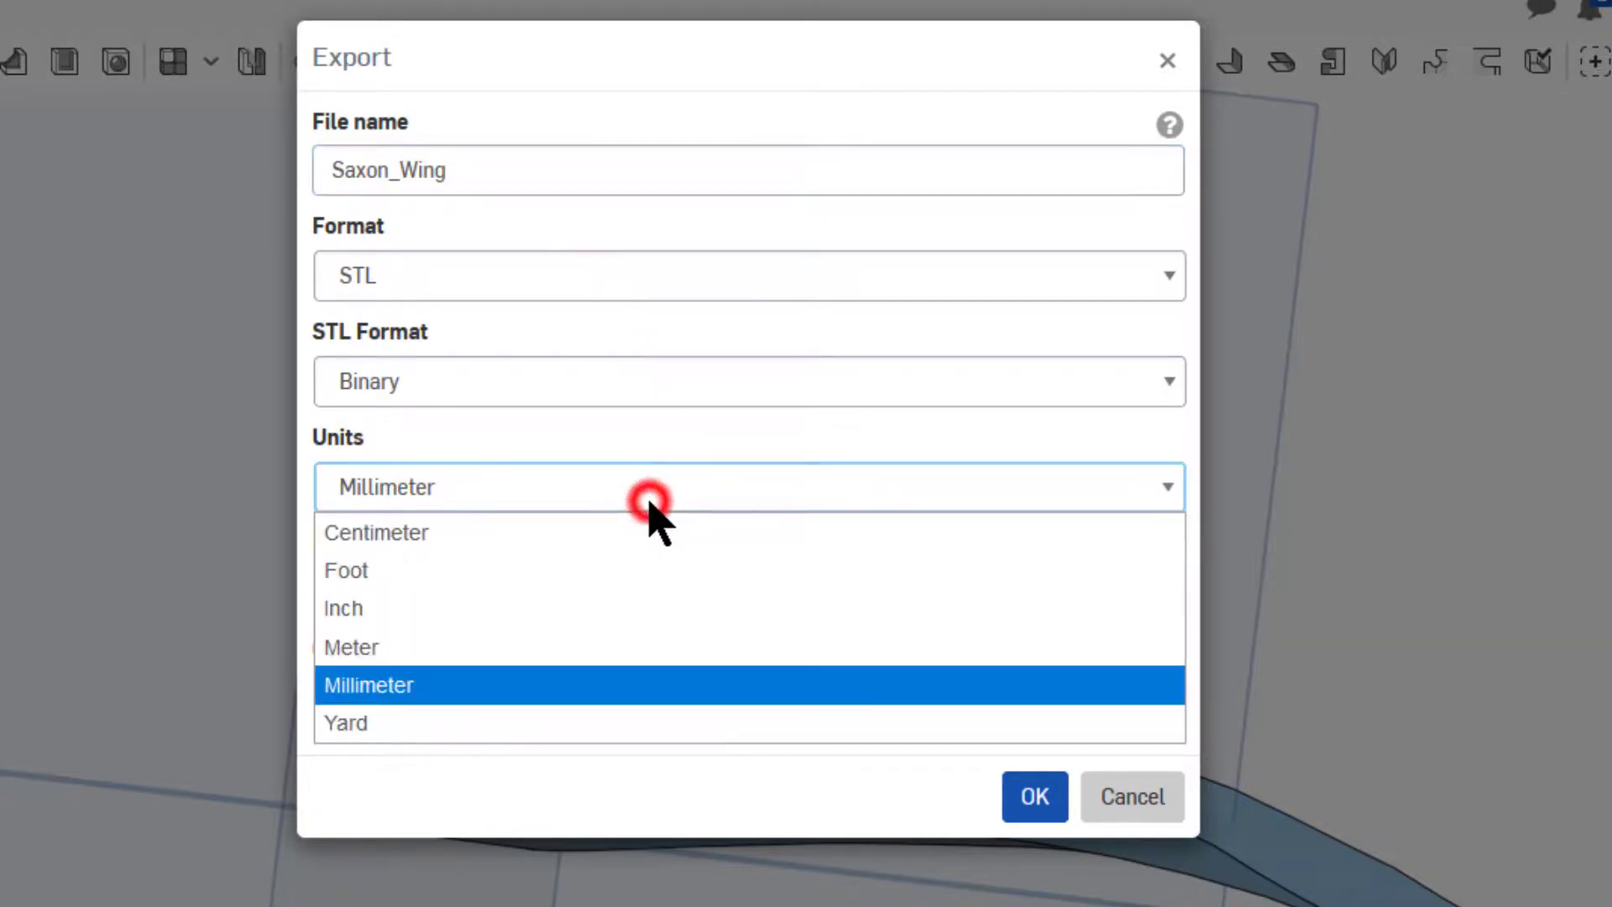
{"action": "left_click", "coordinate": [633, 685]}
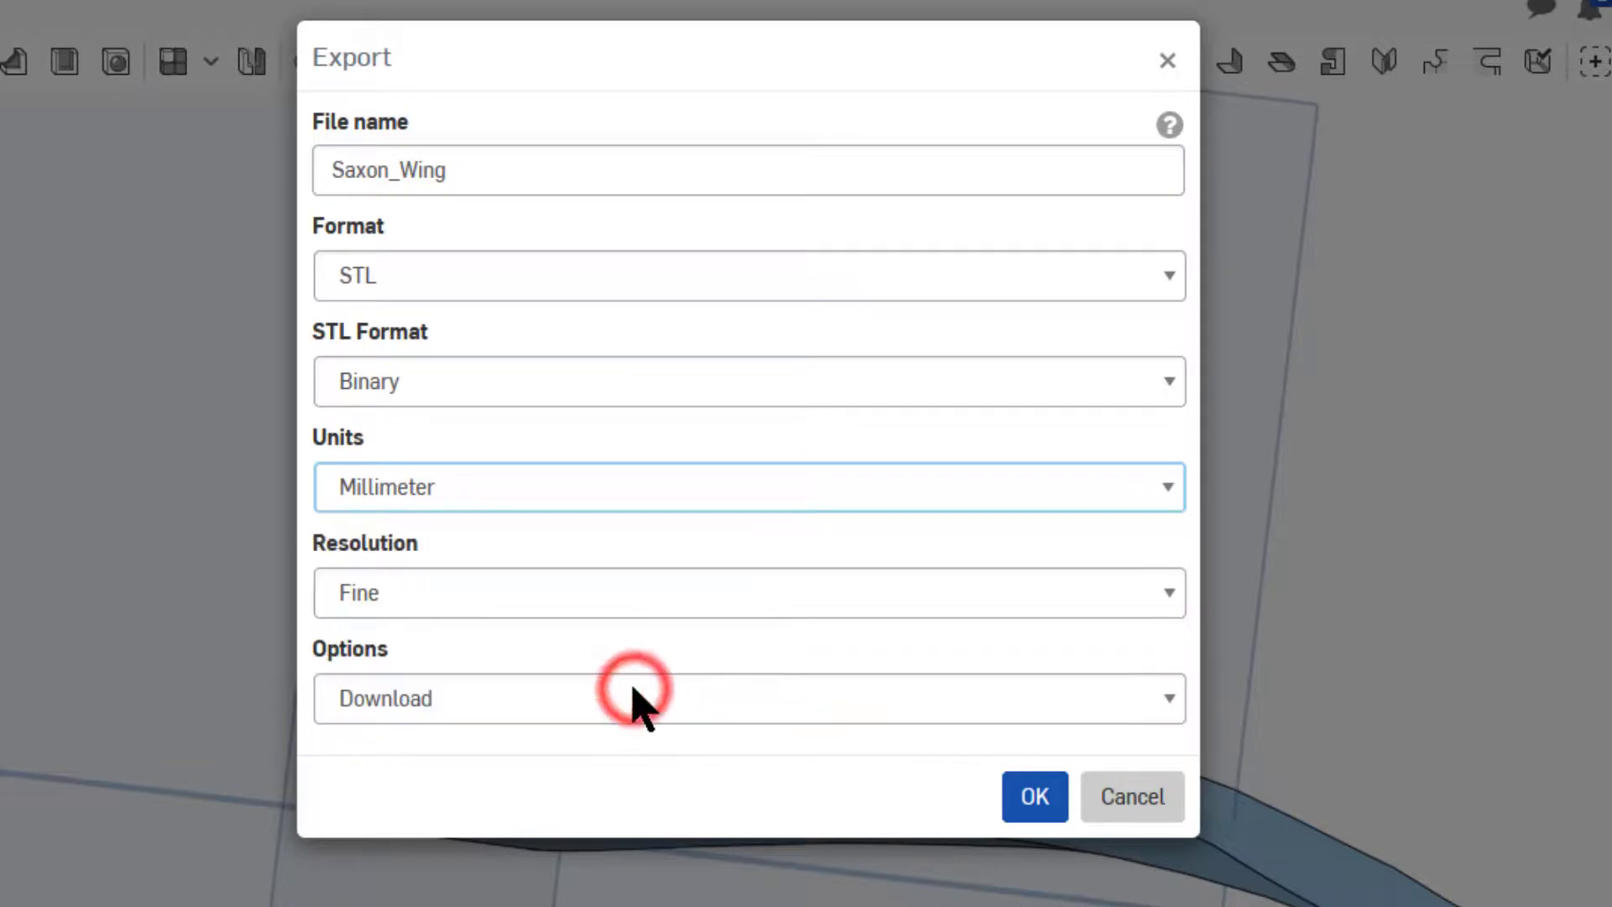
{"action": "left_click", "coordinate": [595, 587]}
{"action": "left_click", "coordinate": [592, 727]}
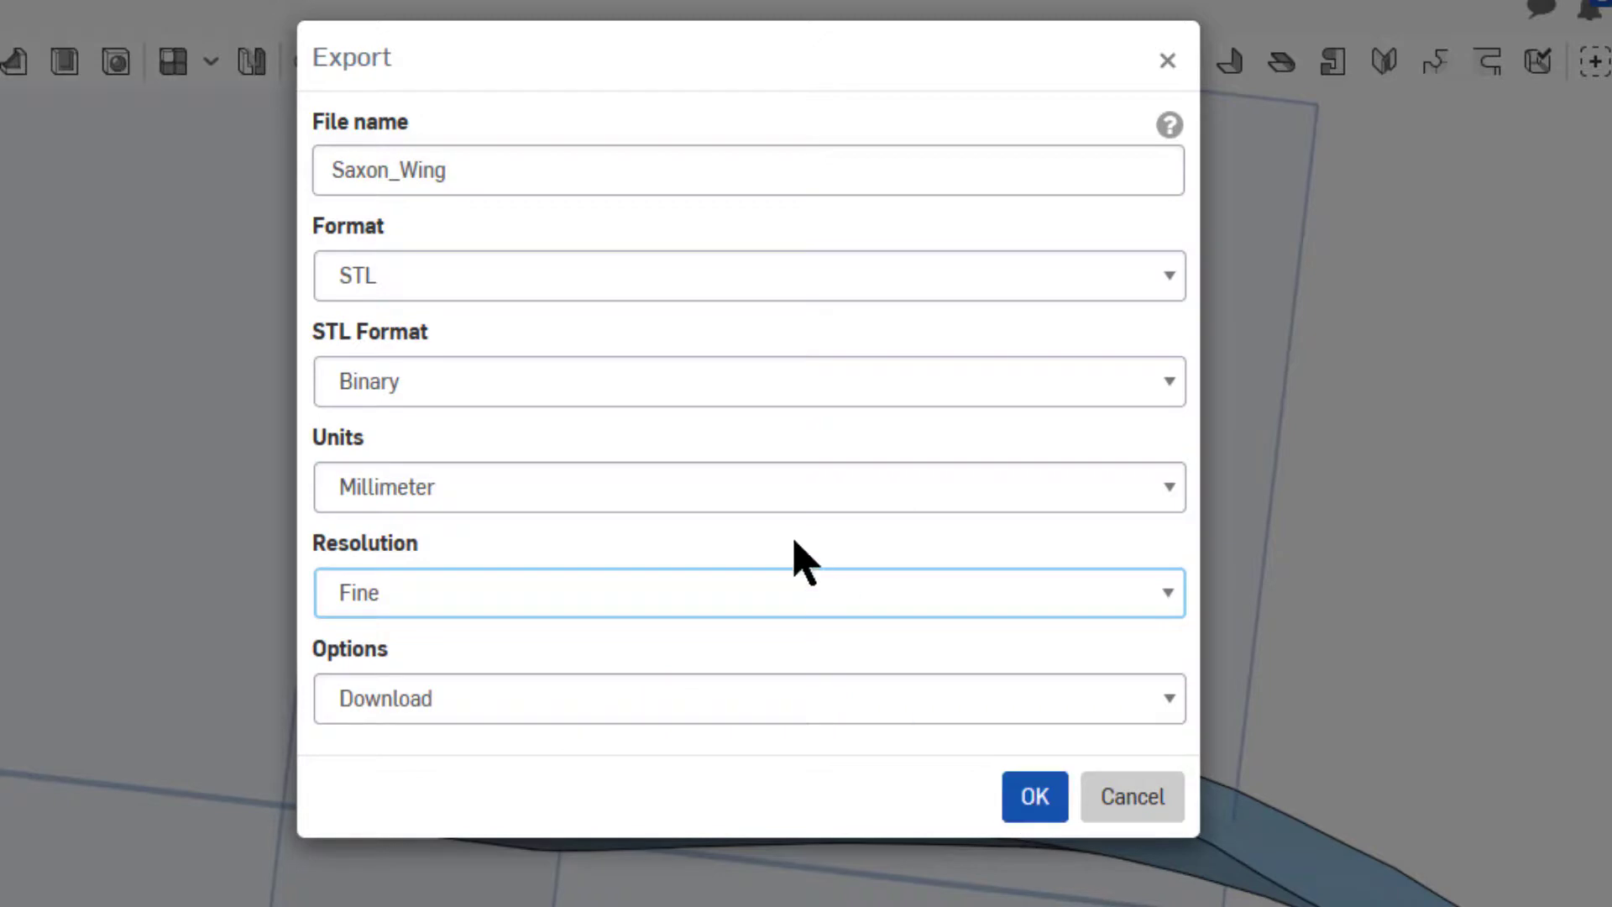
{"action": "left_click", "coordinate": [470, 168]}
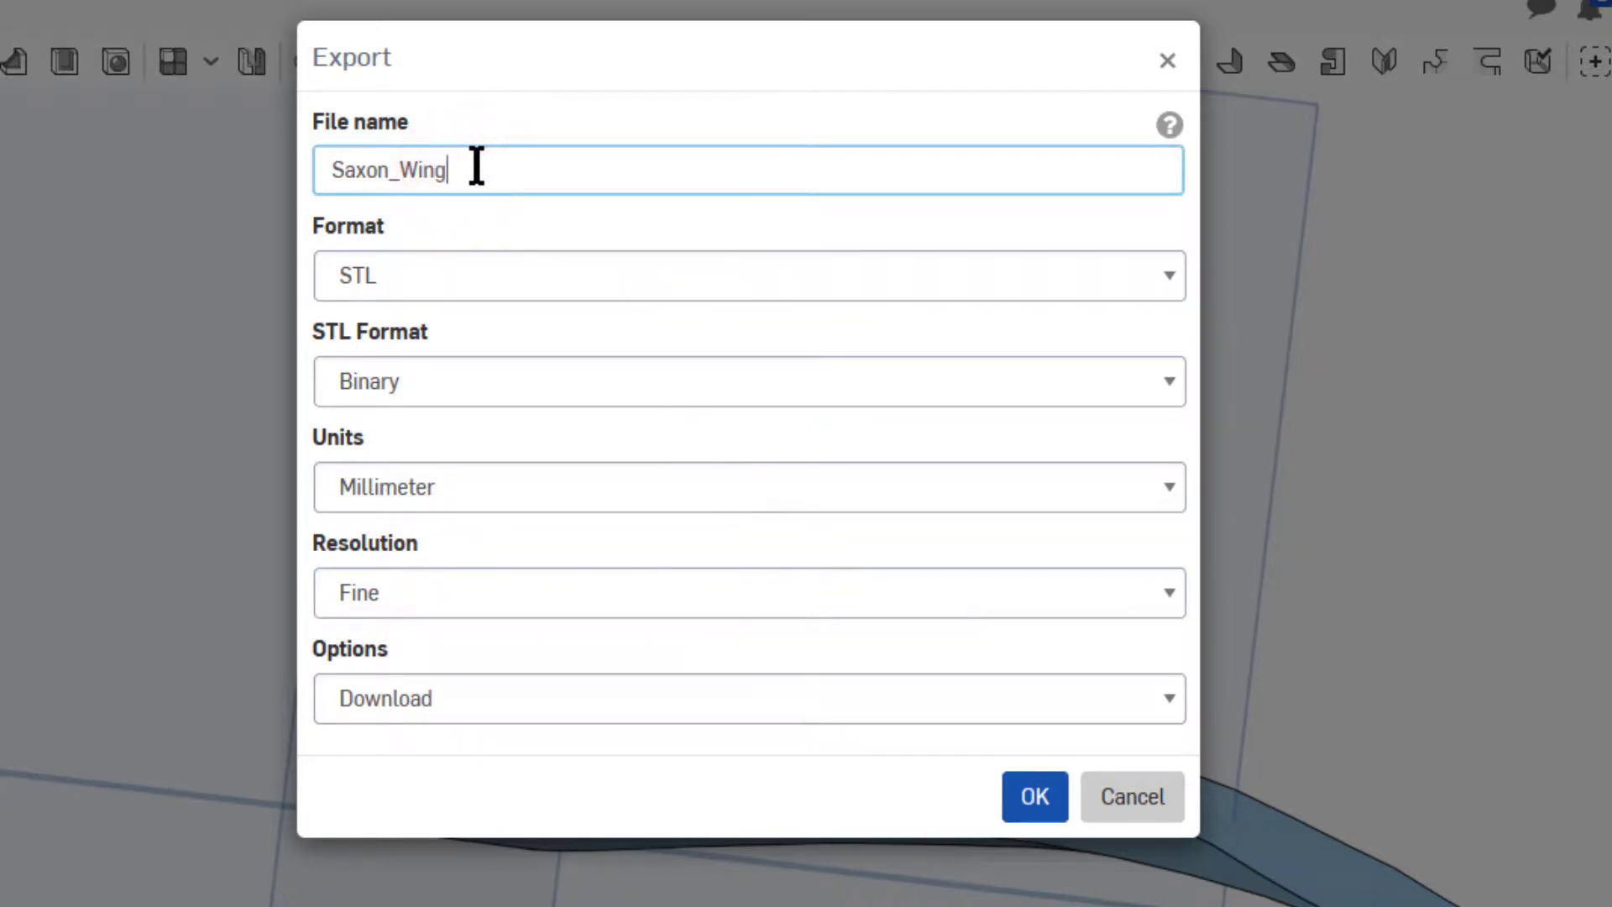
{"action": "type", "text": "a"}
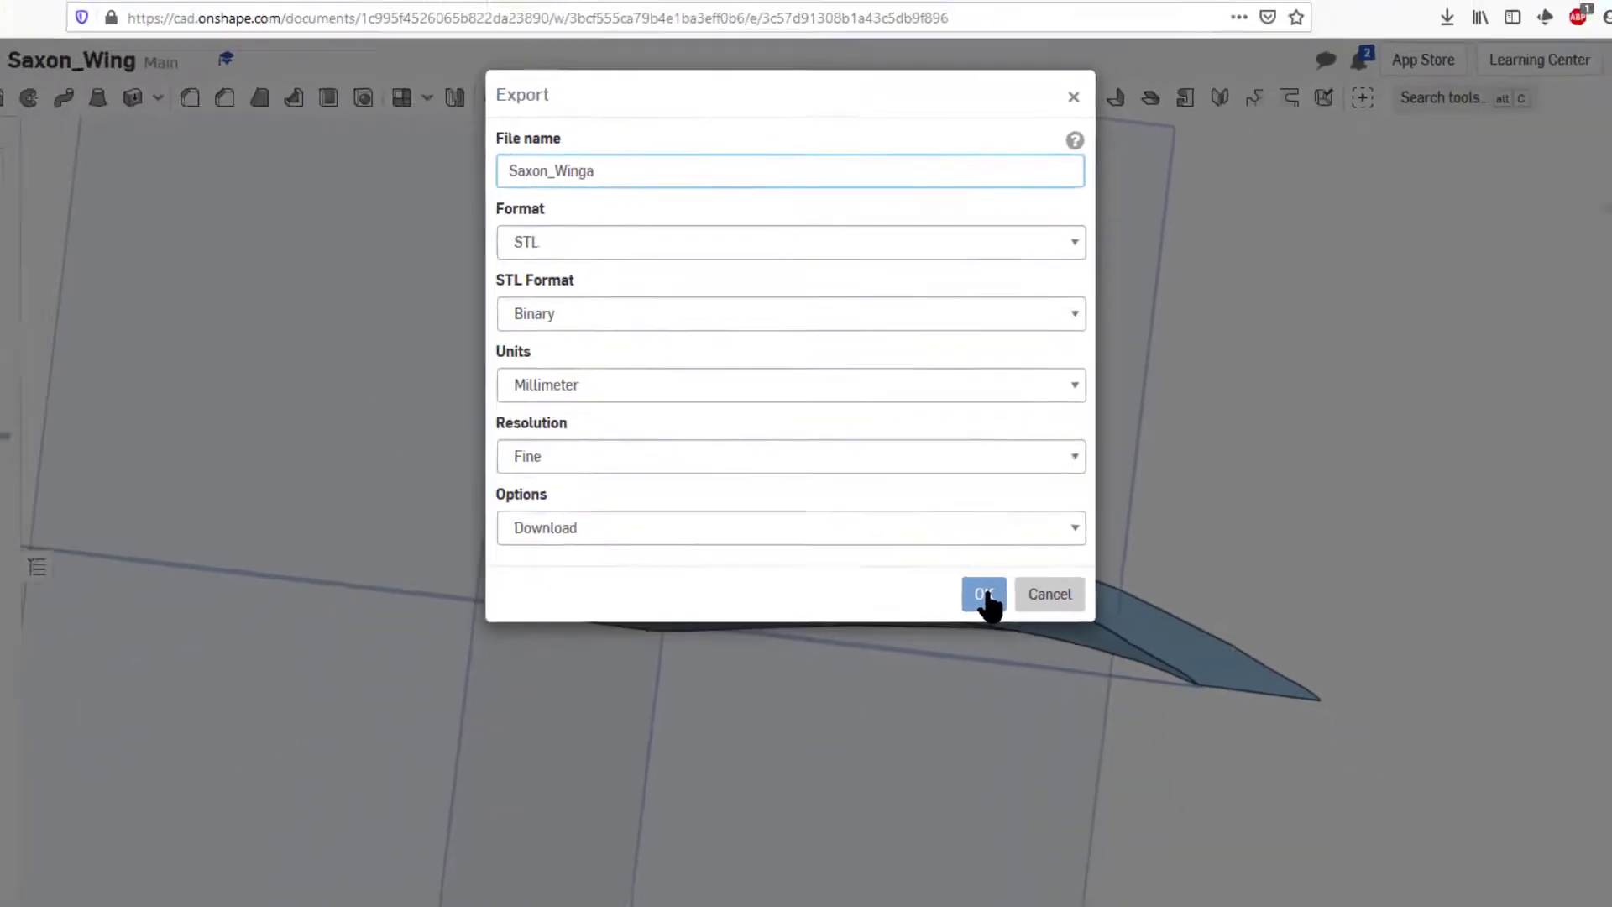
- Confirm the export, save Saxon_Winga.stl, and show it in the Downloads folder
{"action": "left_click", "coordinate": [1040, 801]}
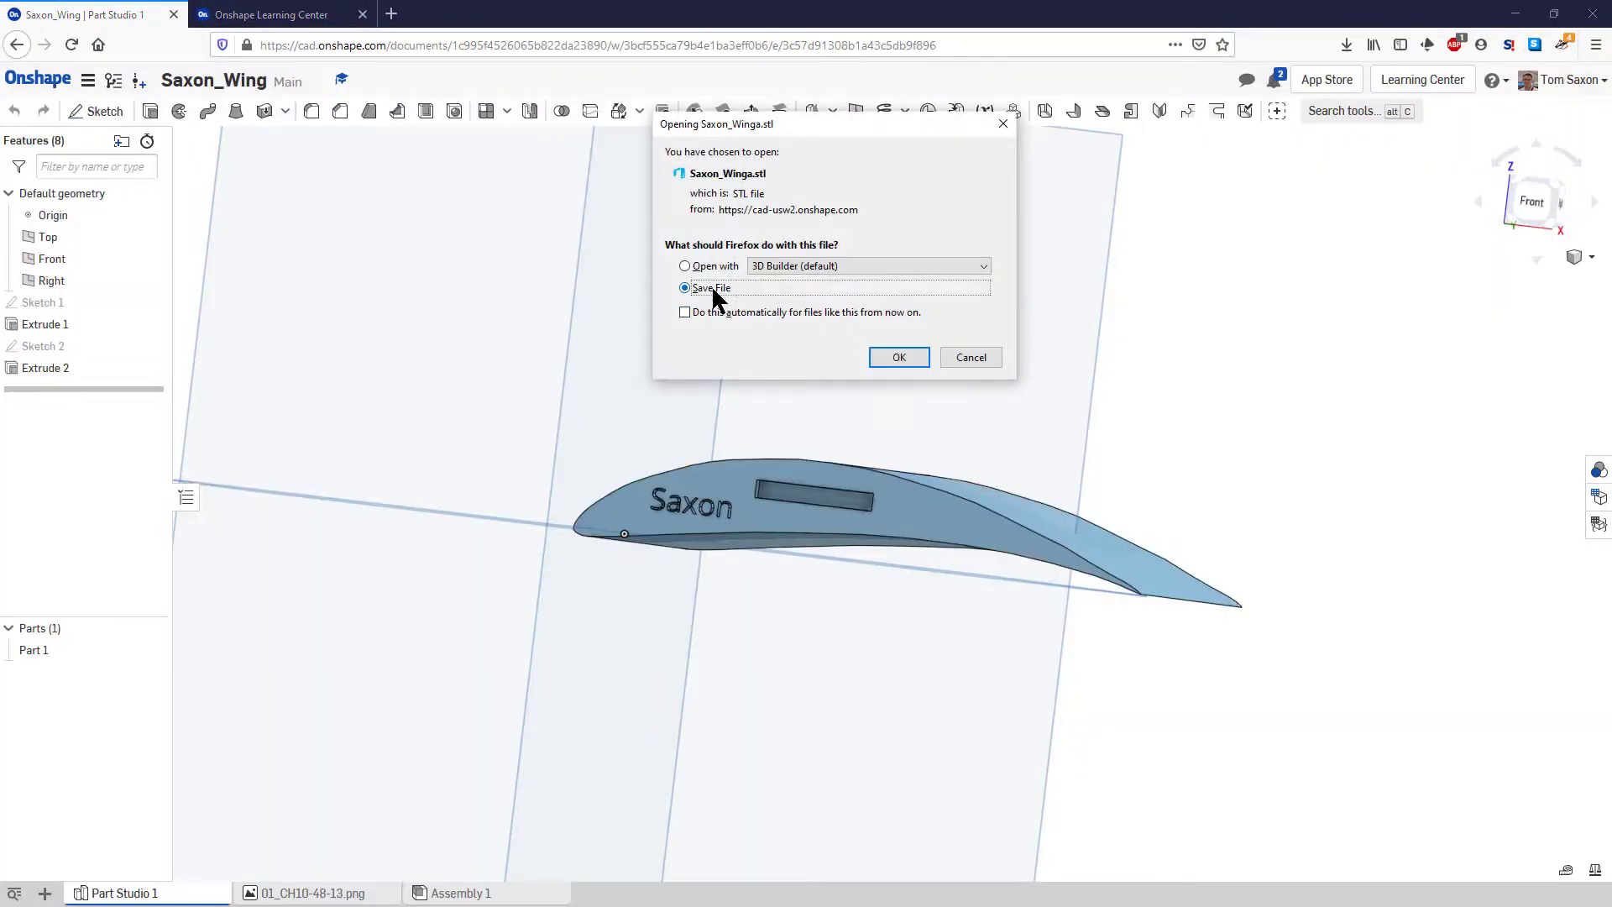
{"action": "left_click", "coordinate": [898, 357]}
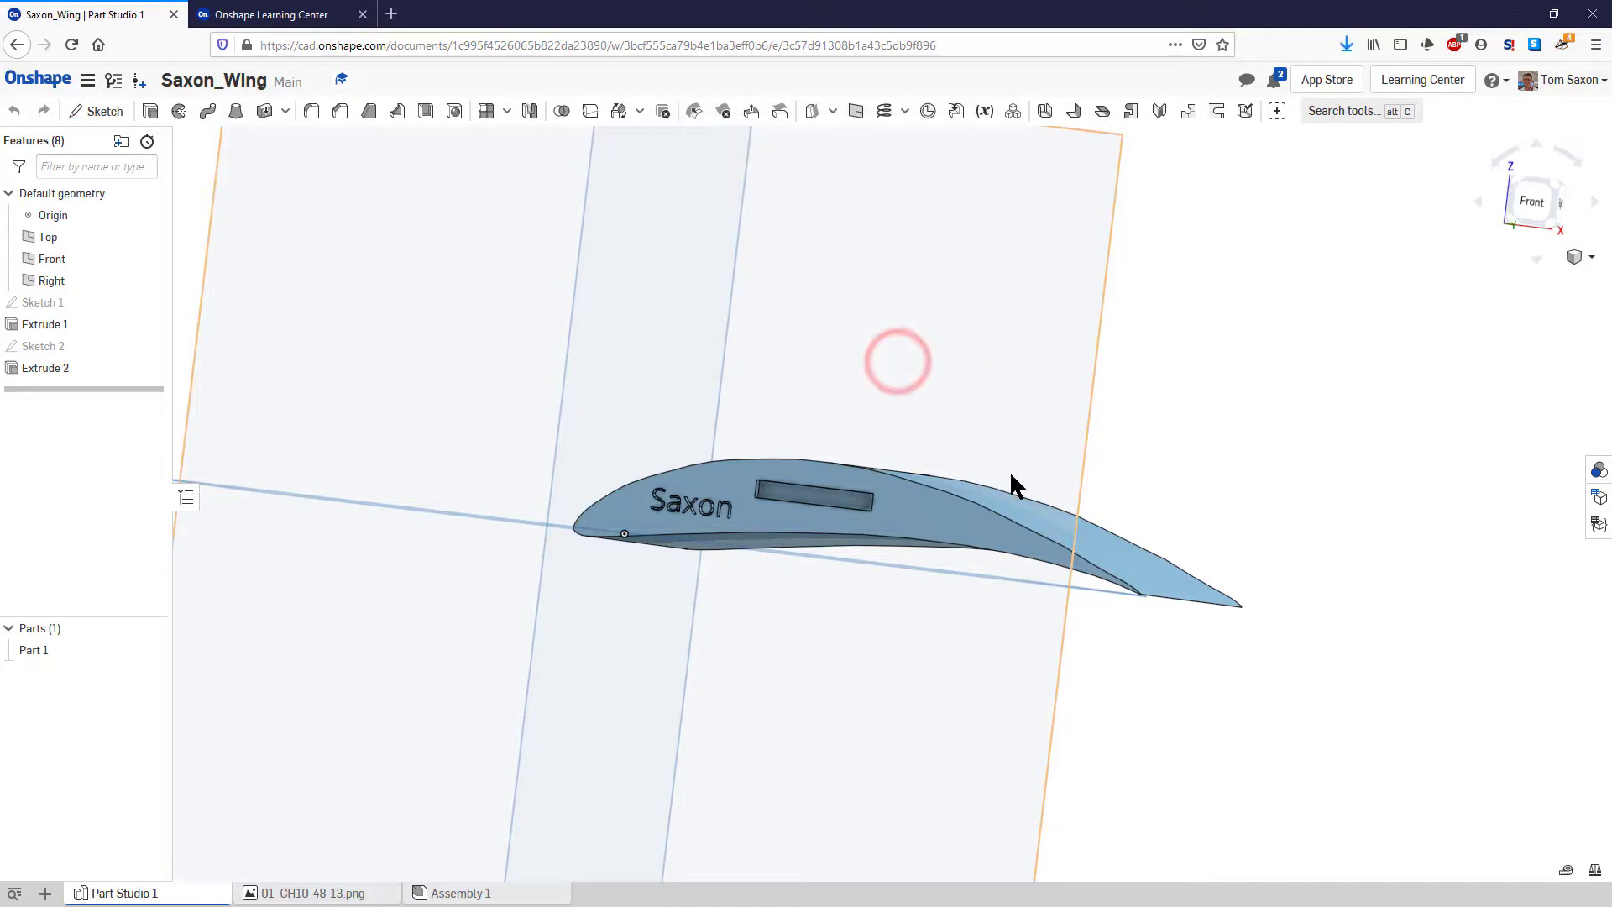
{"action": "left_click", "coordinate": [1346, 47]}
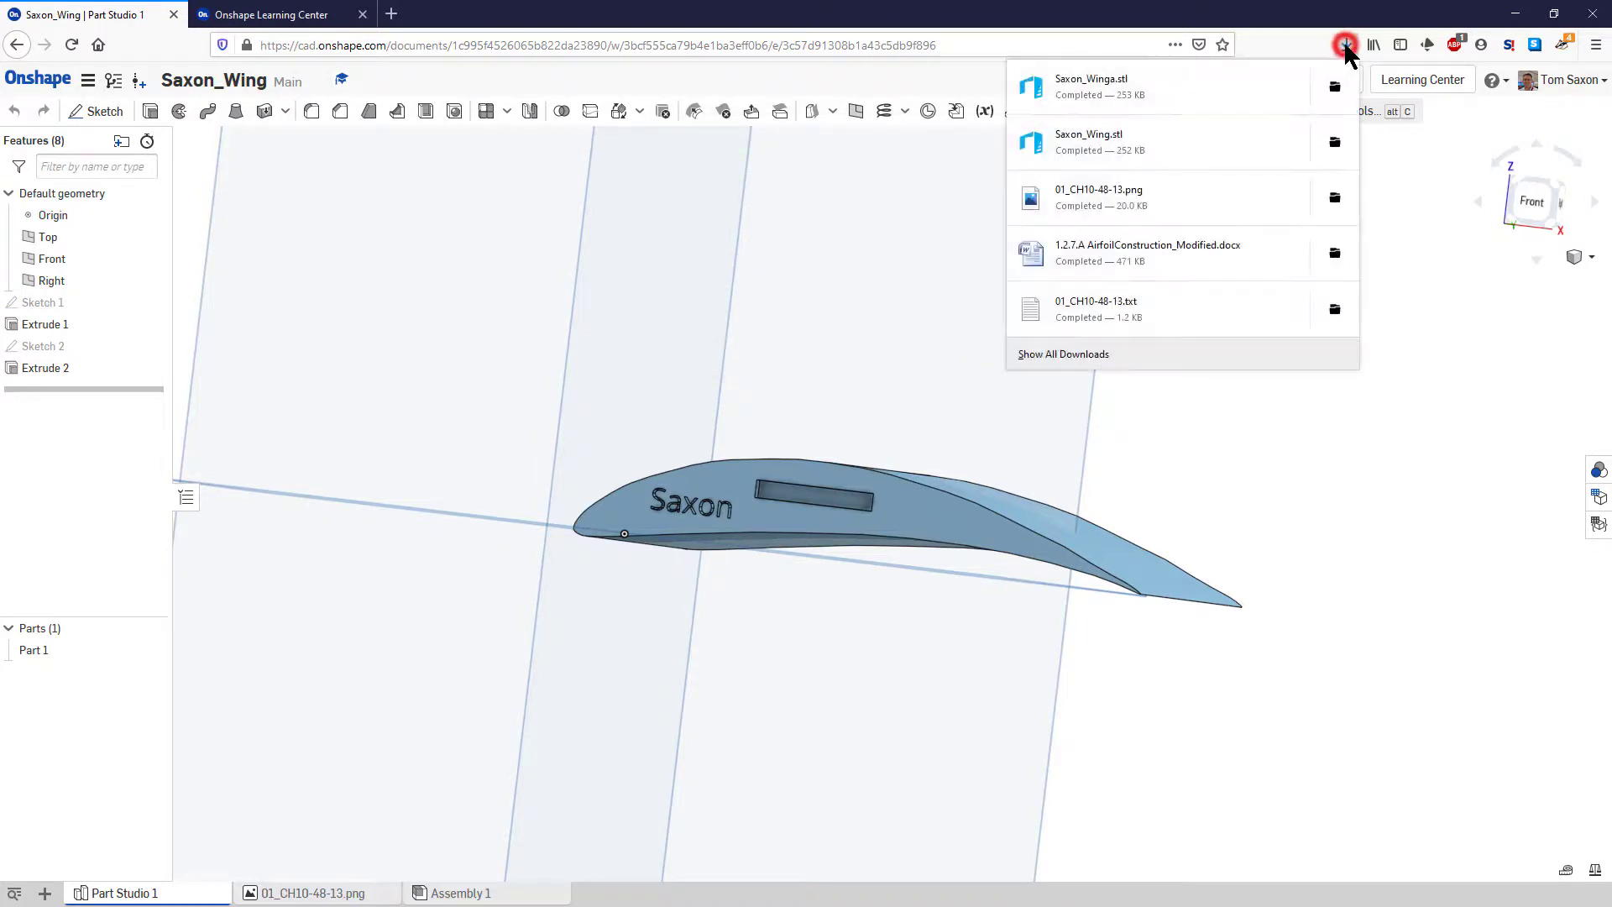
{"action": "left_click", "coordinate": [1338, 90]}
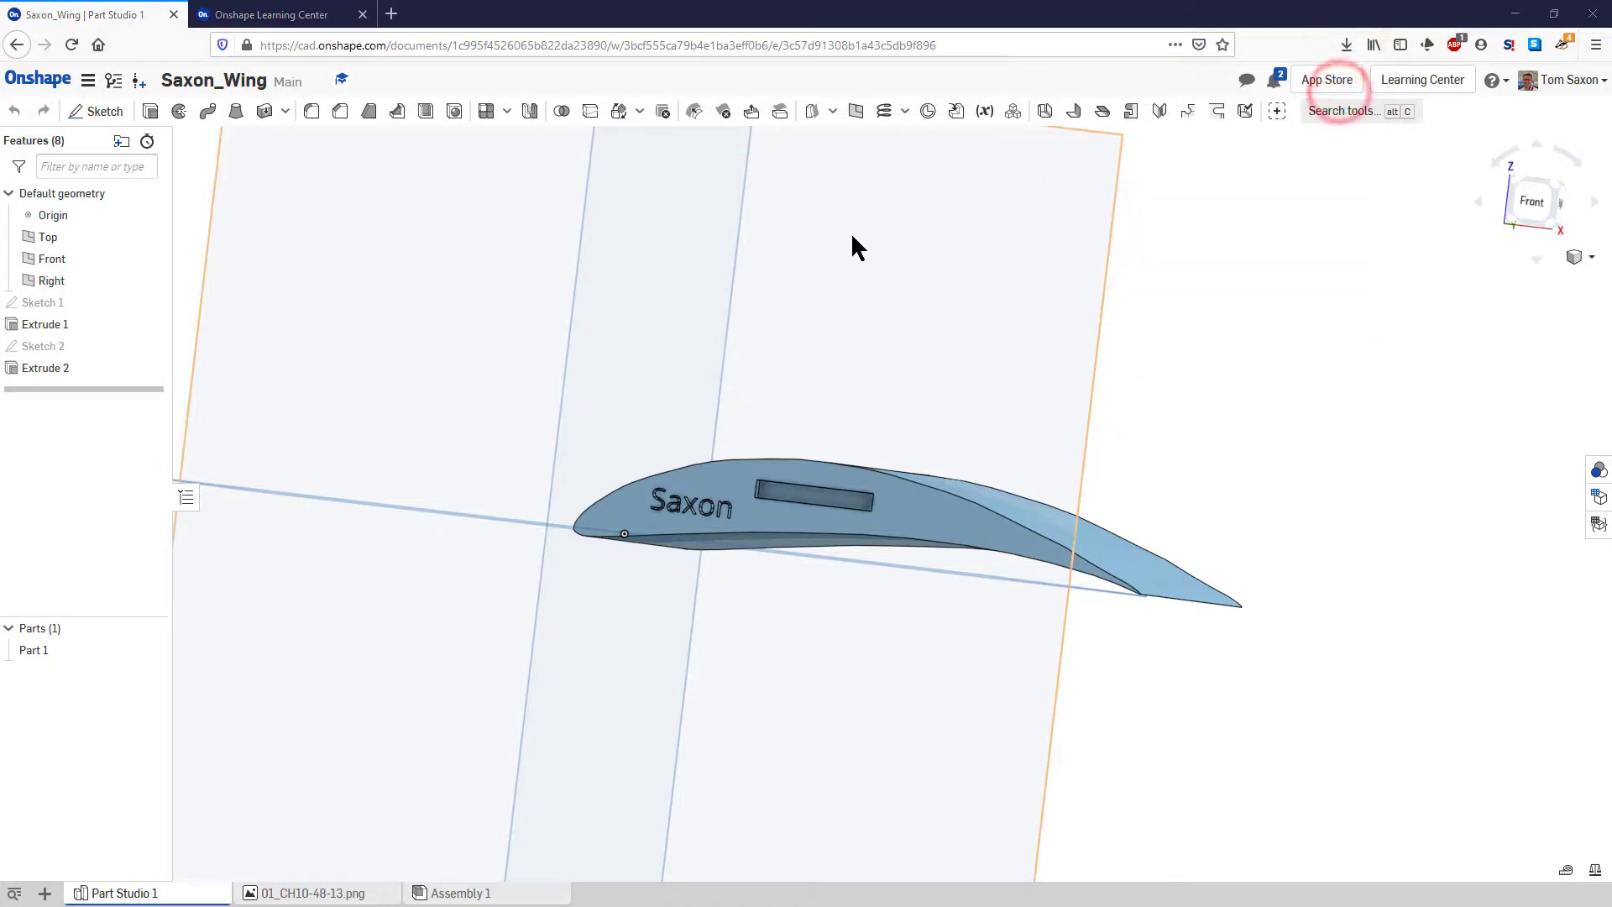